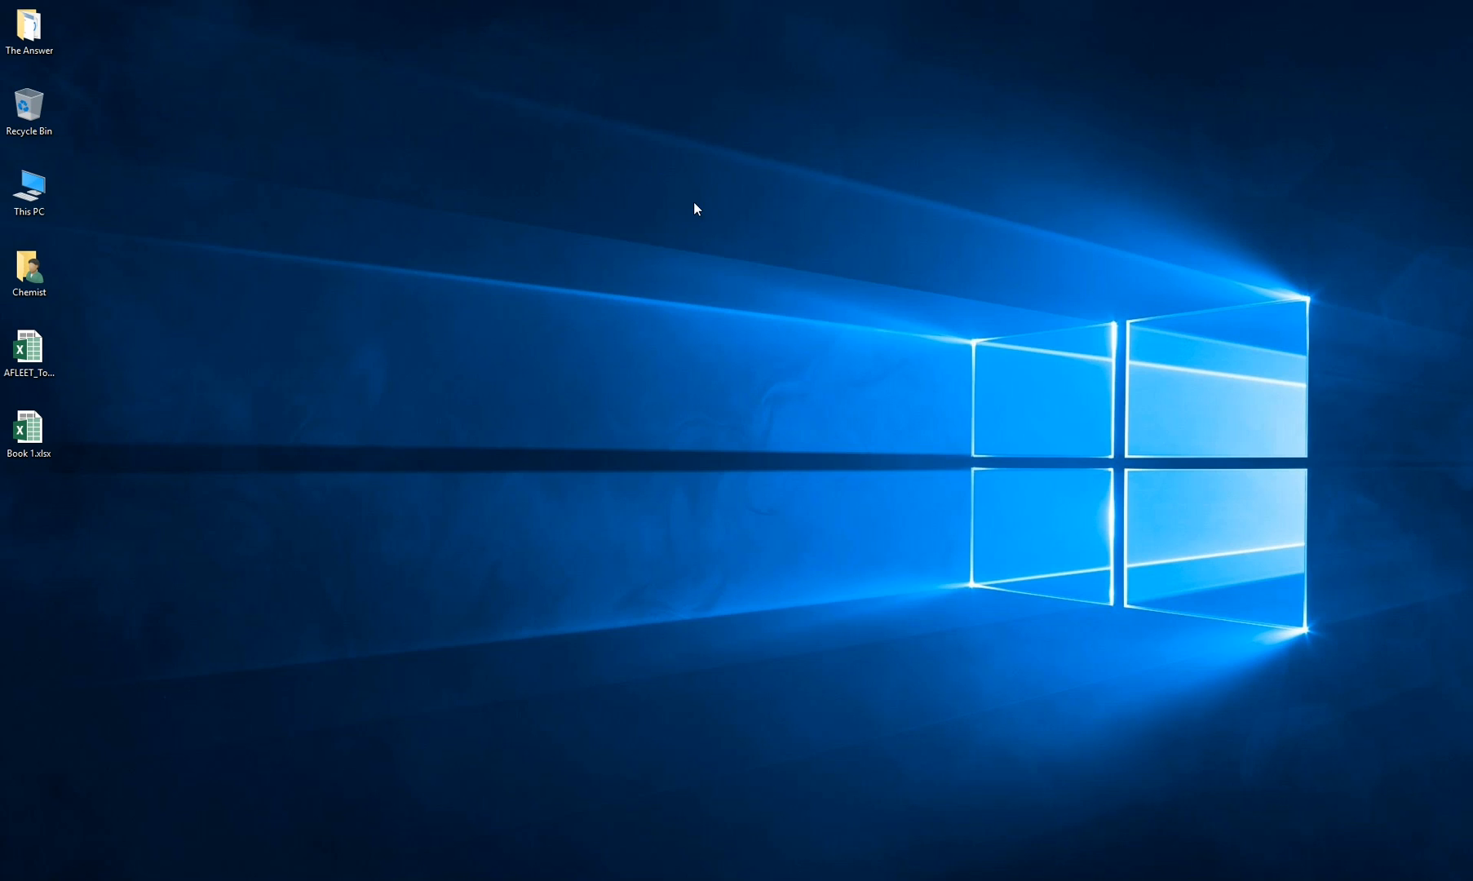
Open the AFLEET_Tool_2017 workbook from the desktop and switch to the Inputs sheet
{"action": "double_click", "coordinate": [28, 350]}
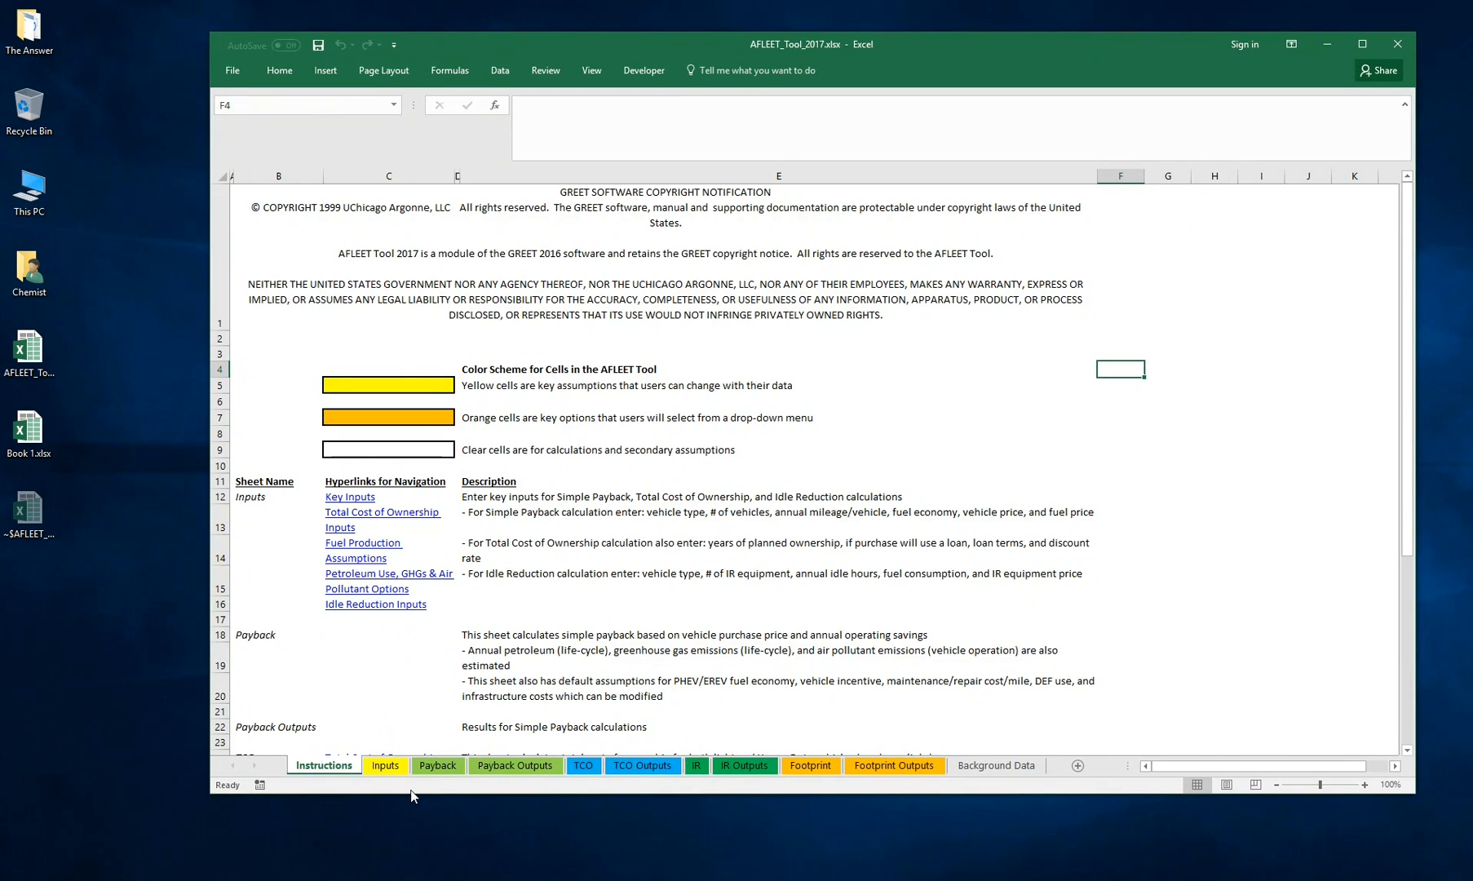
{"action": "left_click", "coordinate": [386, 771]}
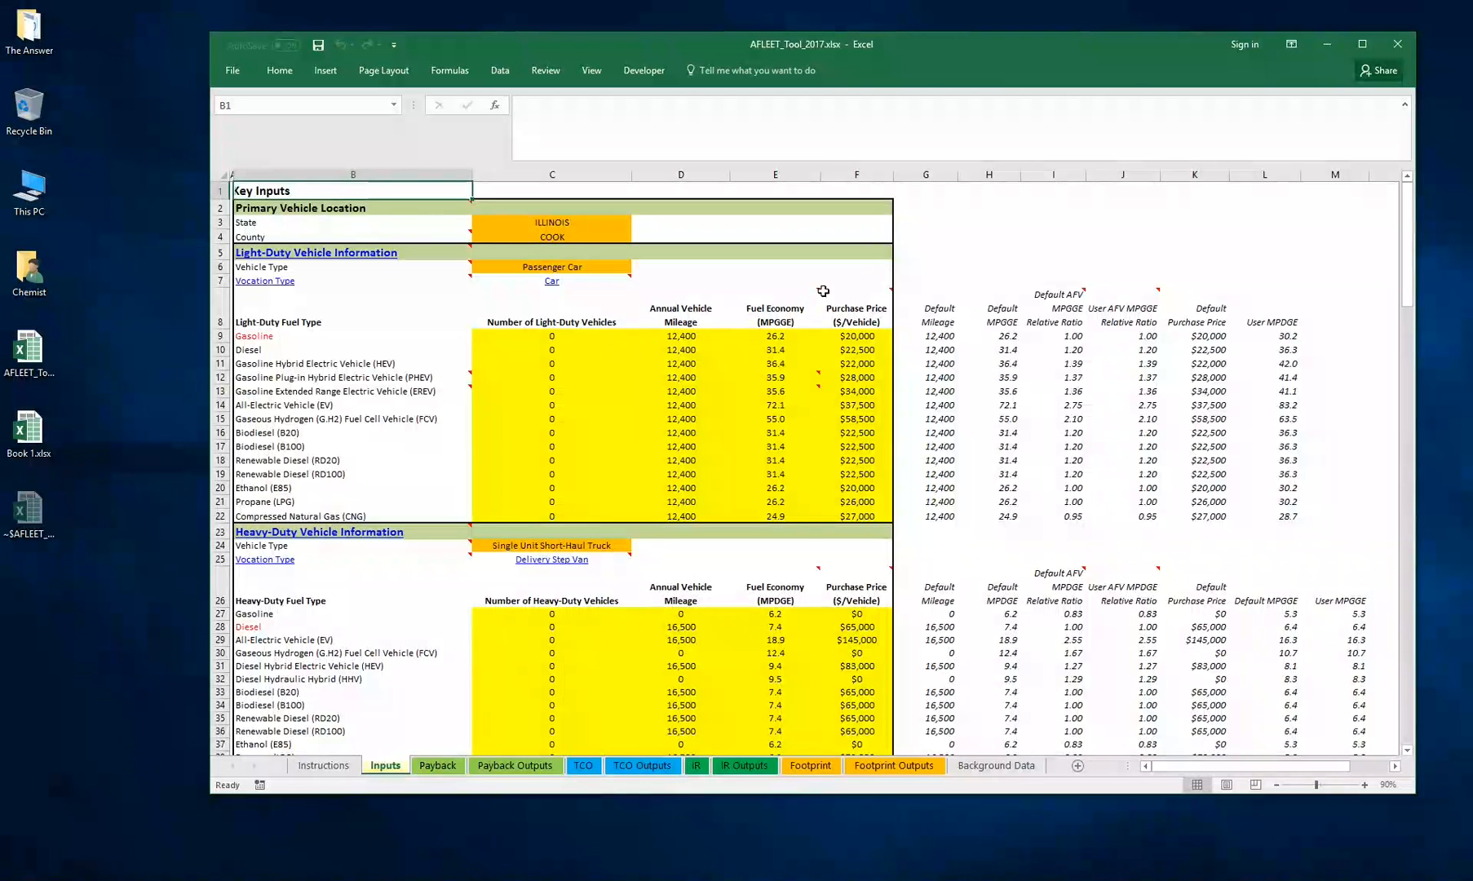
Examine the key inputs for vehicle location, light- and heavy-duty vehicles, fuel prices and ownership years
{"action": "left_click", "coordinate": [971, 206]}
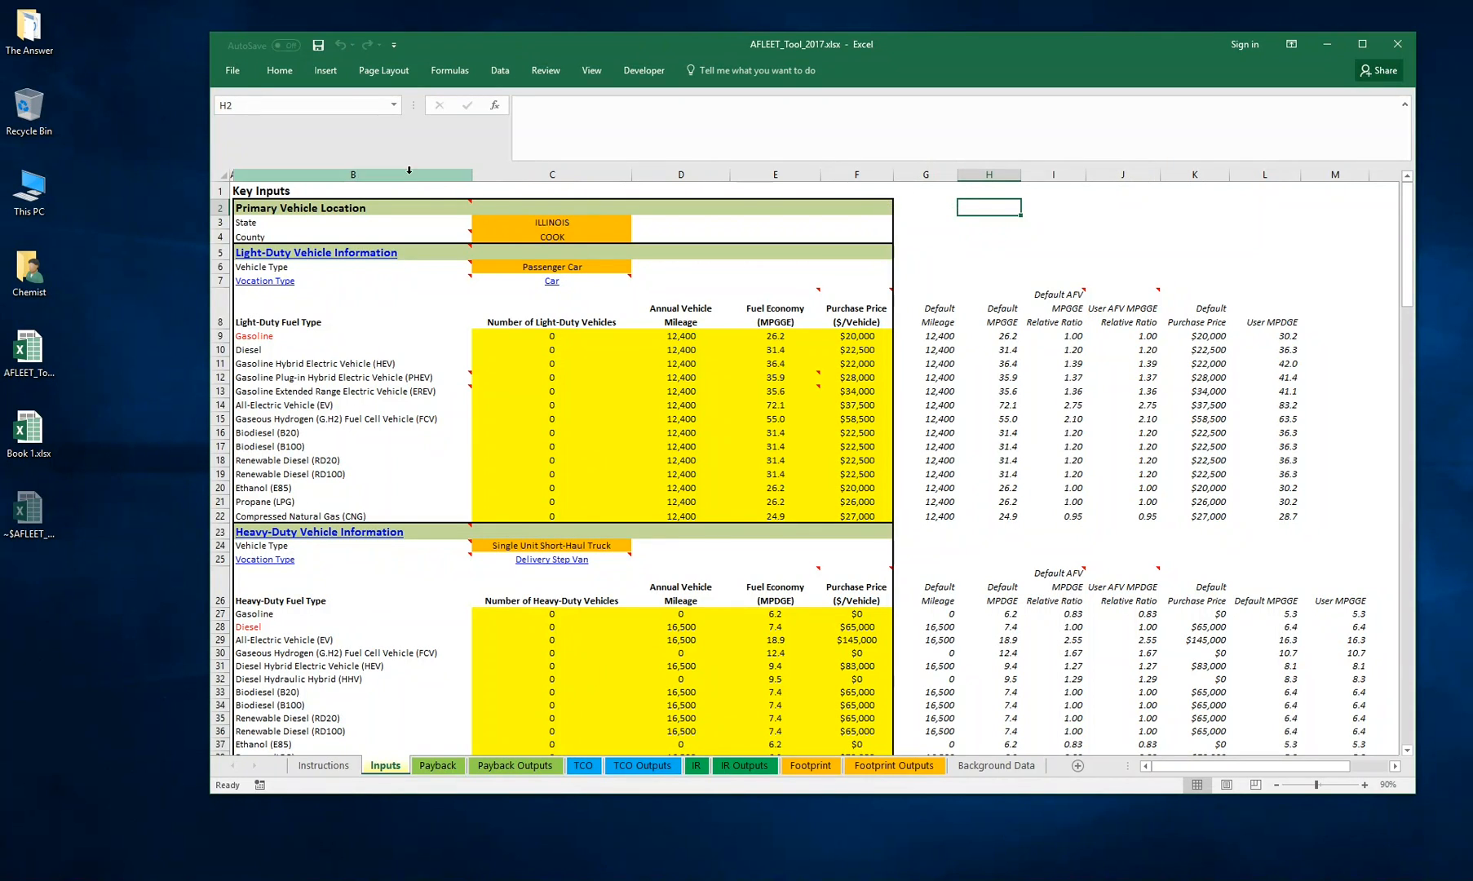
{"action": "left_click", "coordinate": [1011, 222]}
{"action": "left_click", "coordinate": [1010, 209]}
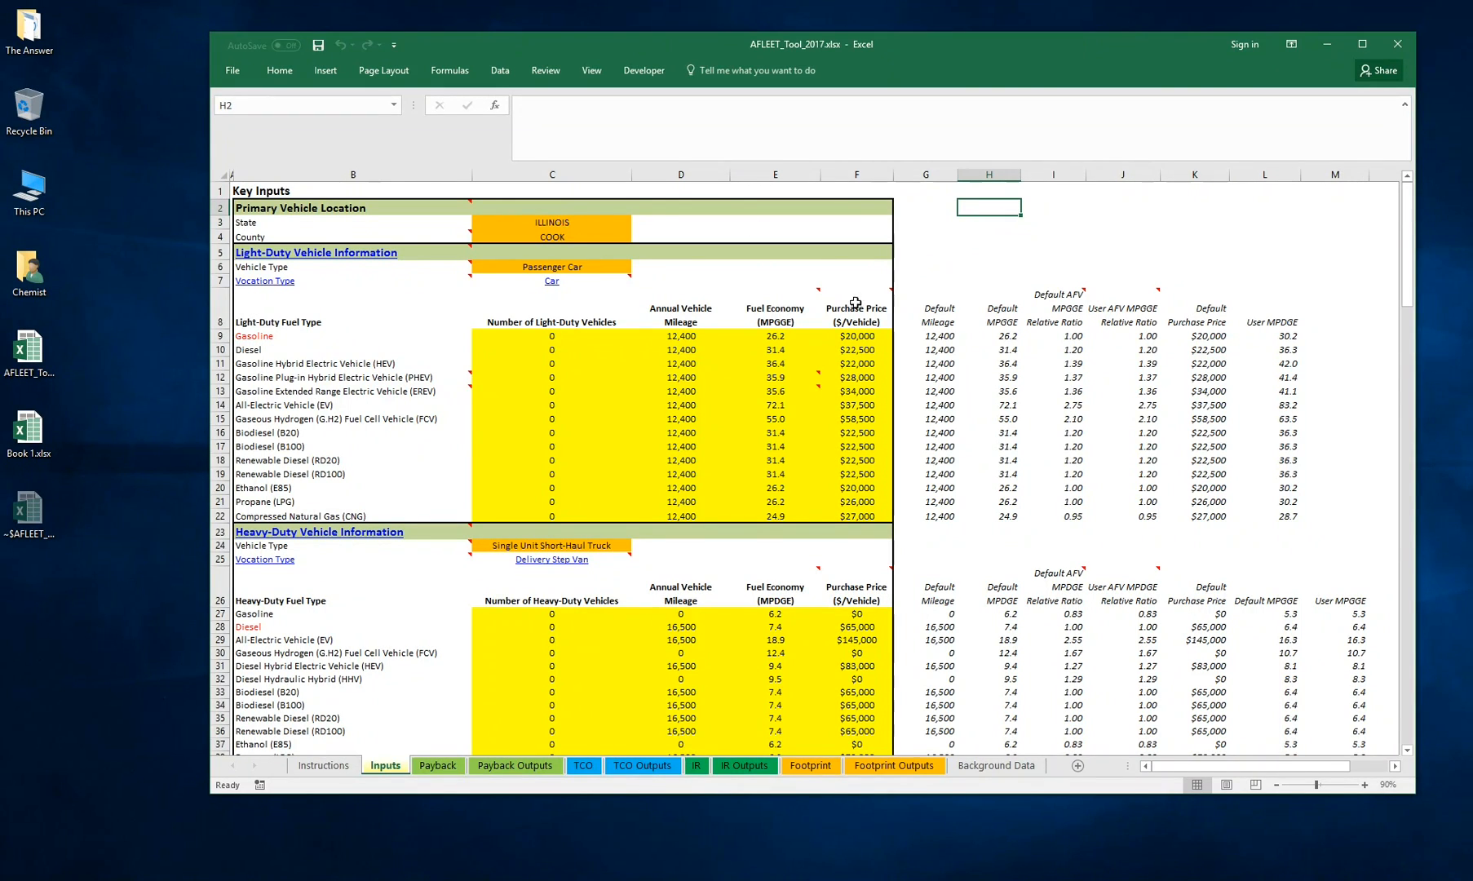
{"action": "left_click_drag", "start_coordinate": [864, 255], "coordinate": [358, 664]}
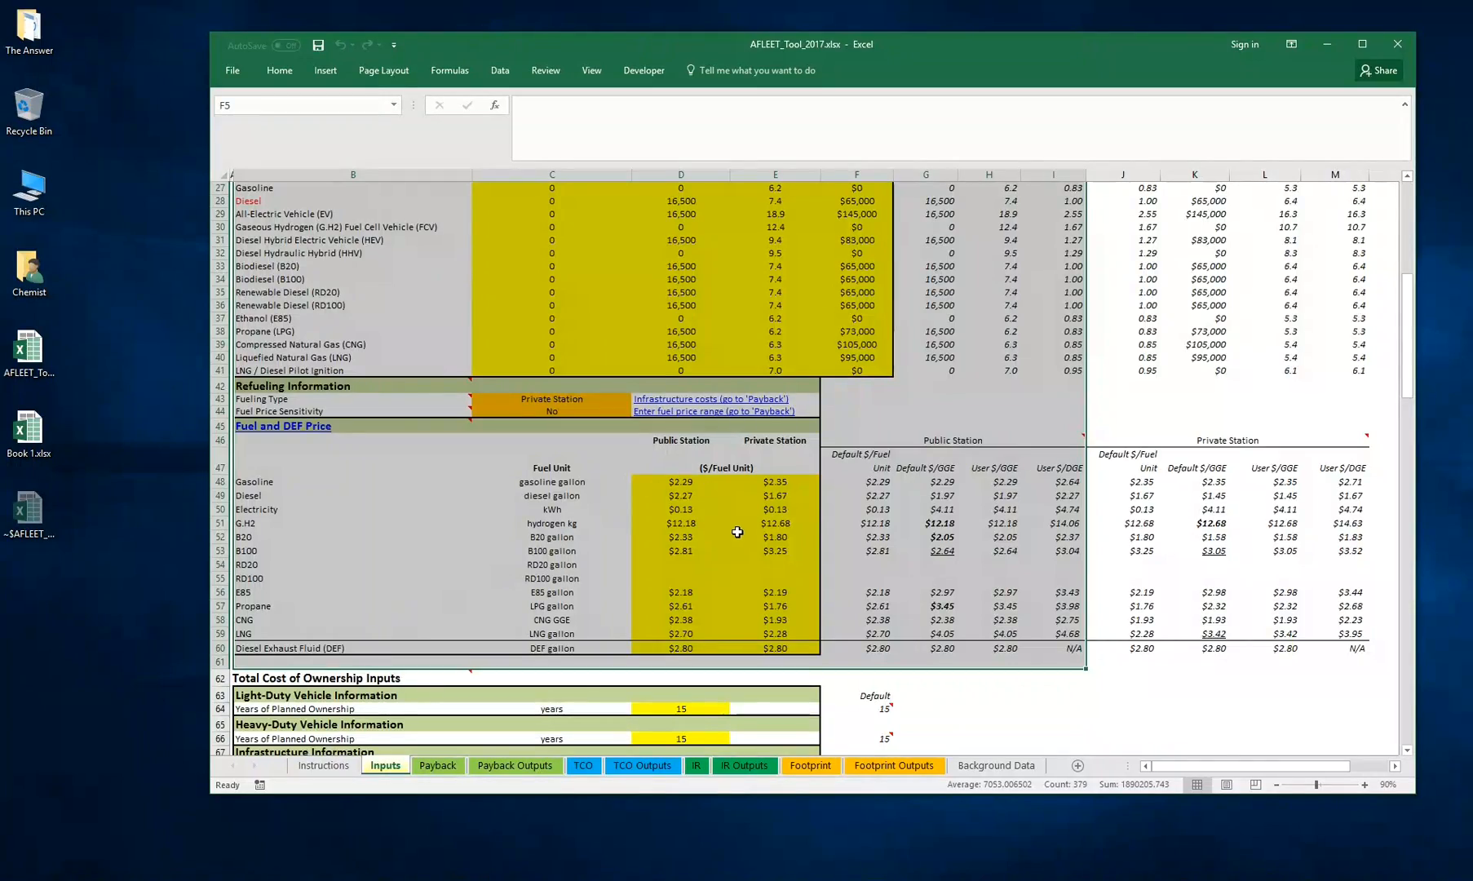
{"action": "scroll", "coordinate": [736, 532], "scroll_direction": "up", "scroll_amount": 9}
{"action": "scroll", "coordinate": [737, 532], "scroll_direction": "down", "scroll_amount": 6}
{"action": "scroll", "coordinate": [736, 532], "scroll_direction": "down", "scroll_amount": 2}
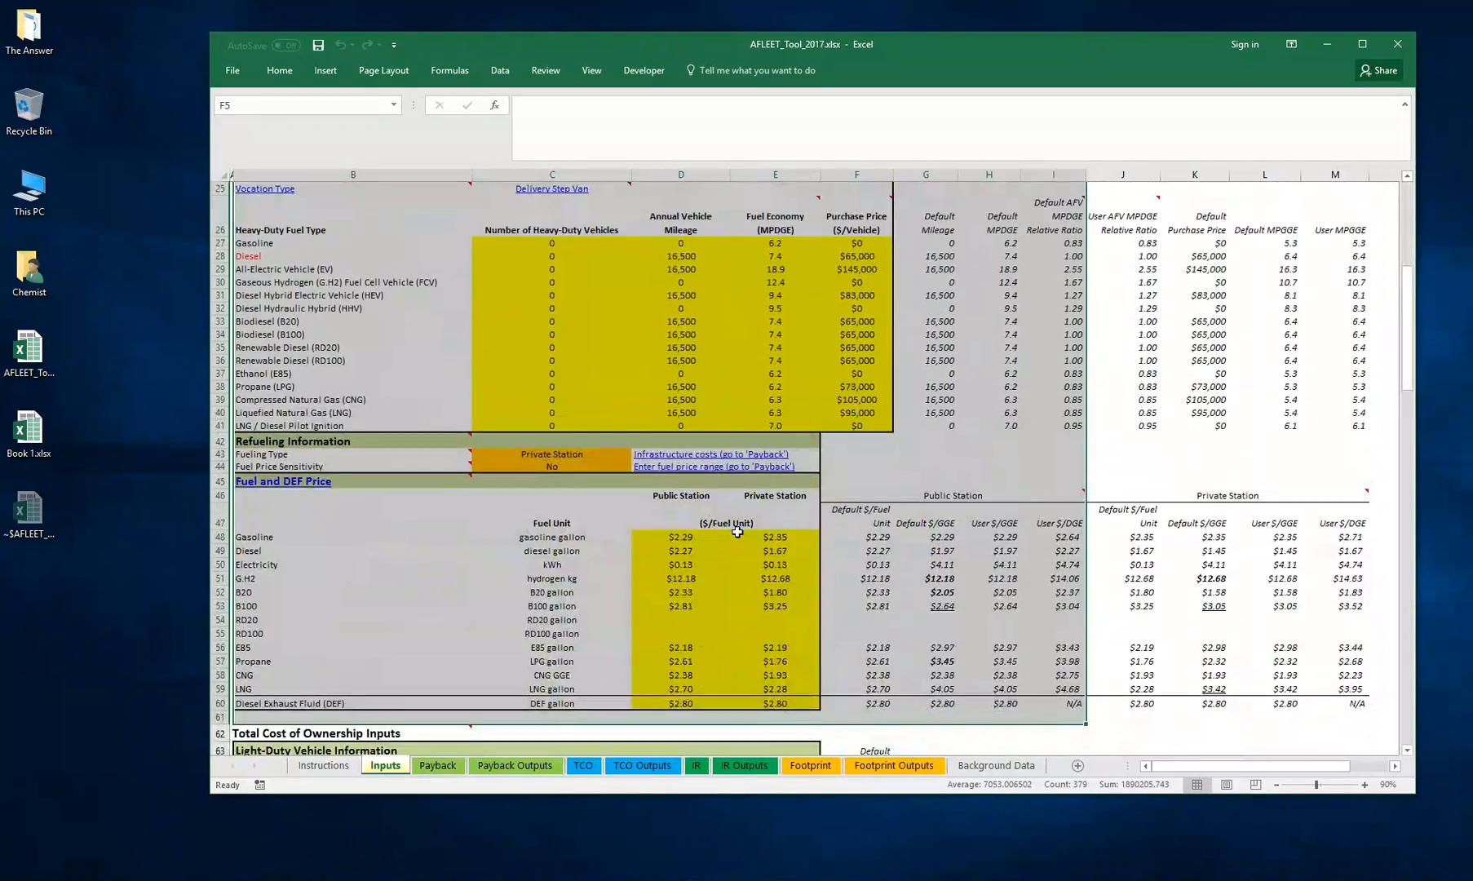
{"action": "scroll", "coordinate": [735, 532], "scroll_direction": "up", "scroll_amount": 7}
{"action": "scroll", "coordinate": [735, 532], "scroll_direction": "up", "scroll_amount": 2}
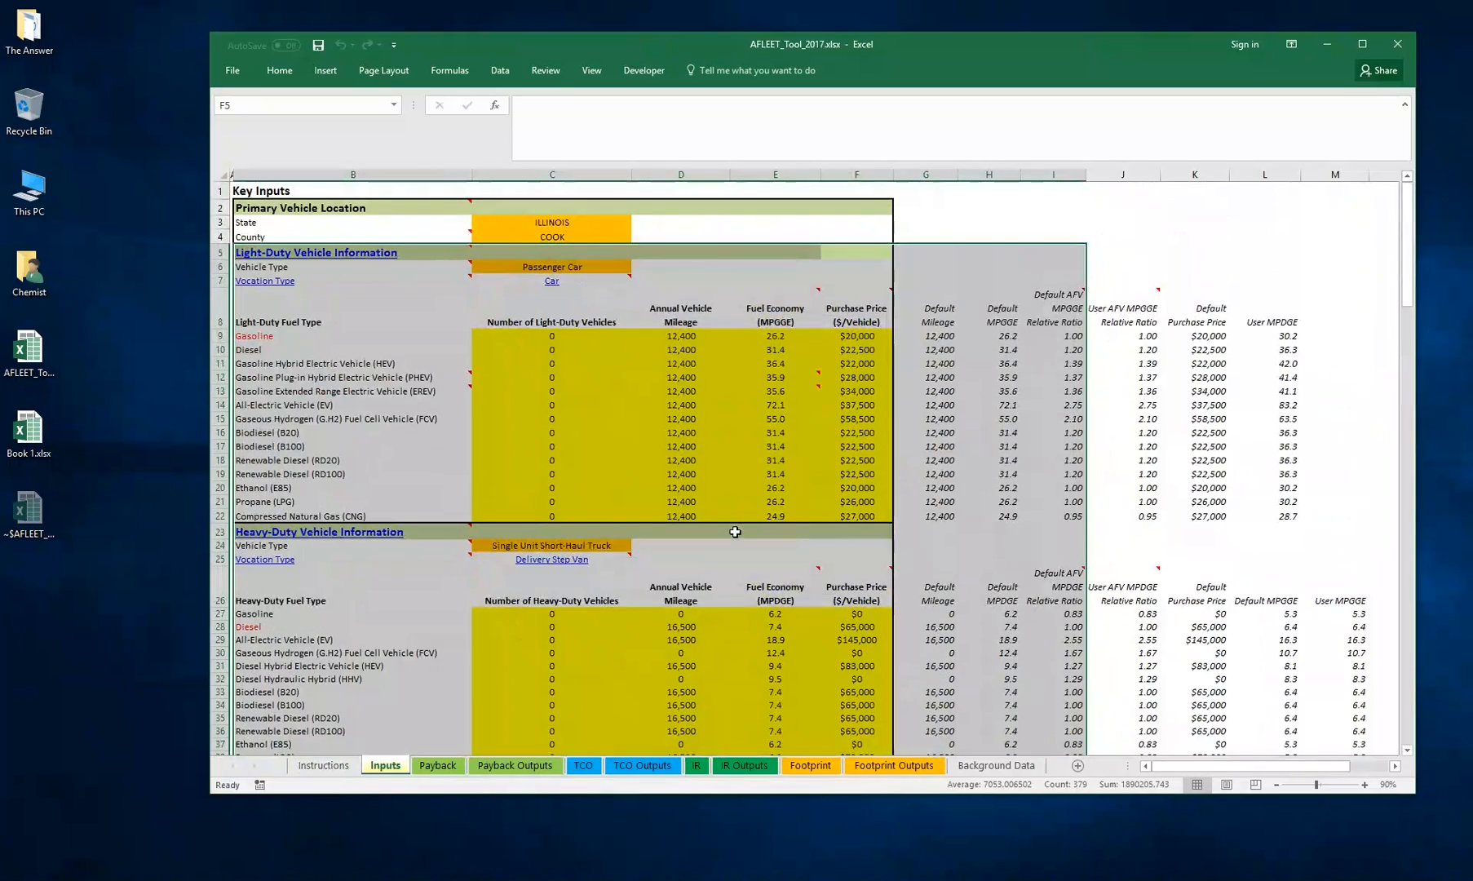
{"action": "left_click", "coordinate": [756, 207]}
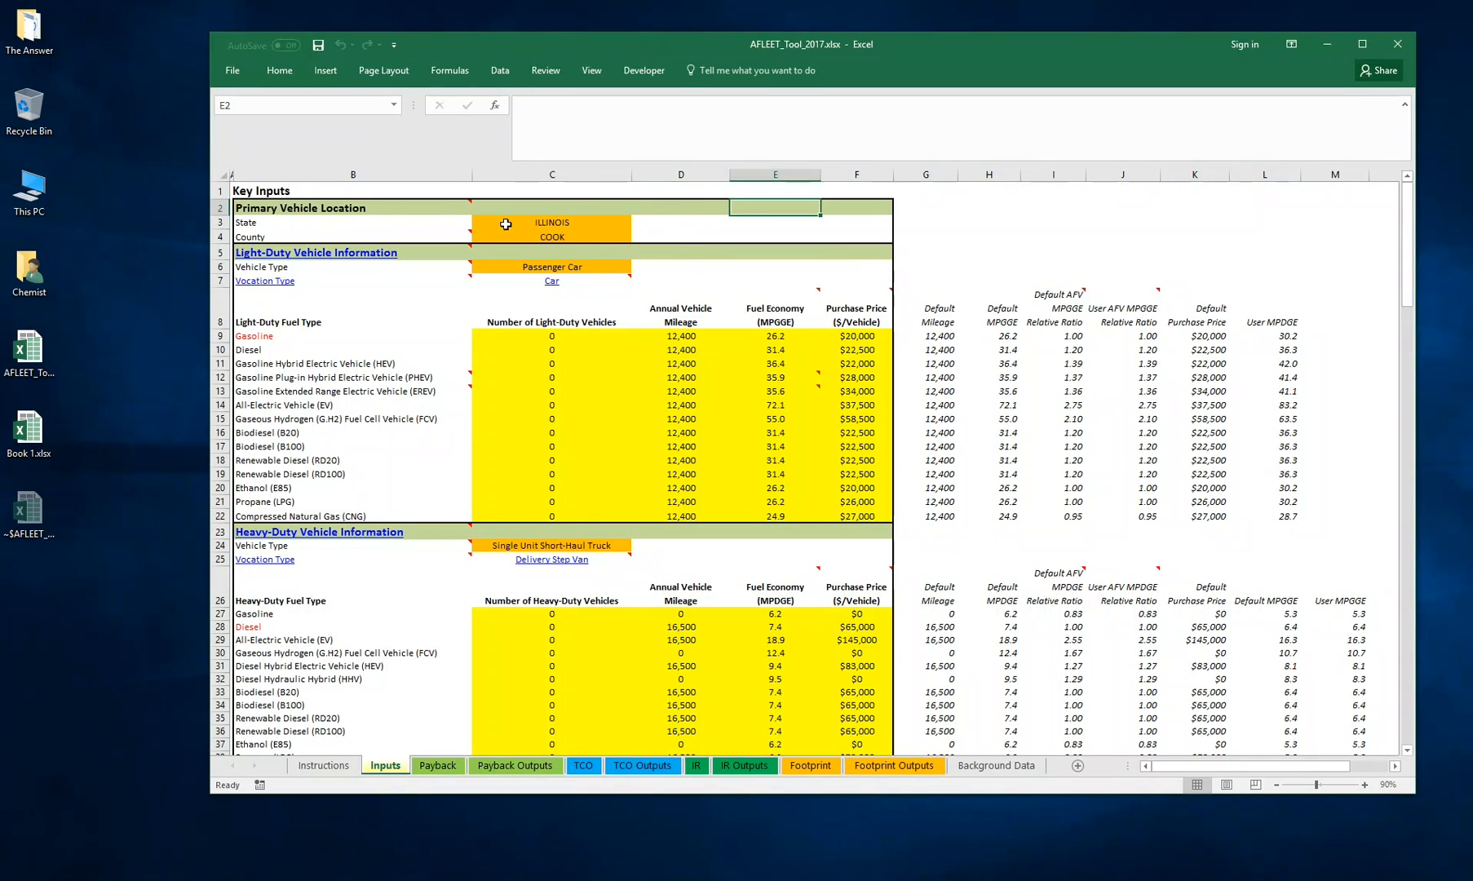
{"action": "scroll", "coordinate": [754, 239], "scroll_direction": "down", "scroll_amount": 11}
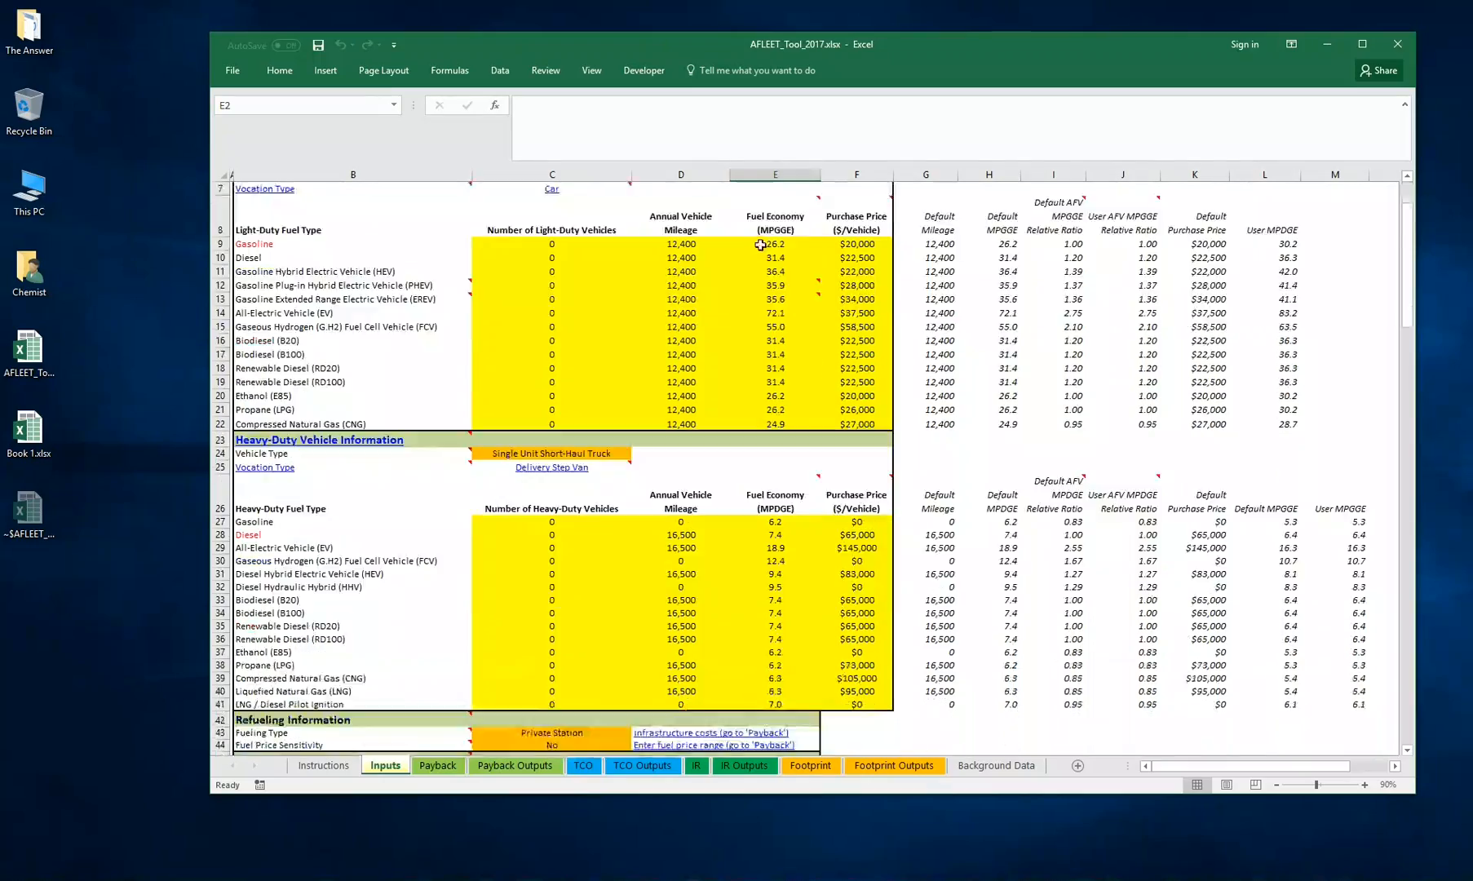
{"action": "scroll", "coordinate": [754, 239], "scroll_direction": "down", "scroll_amount": 6}
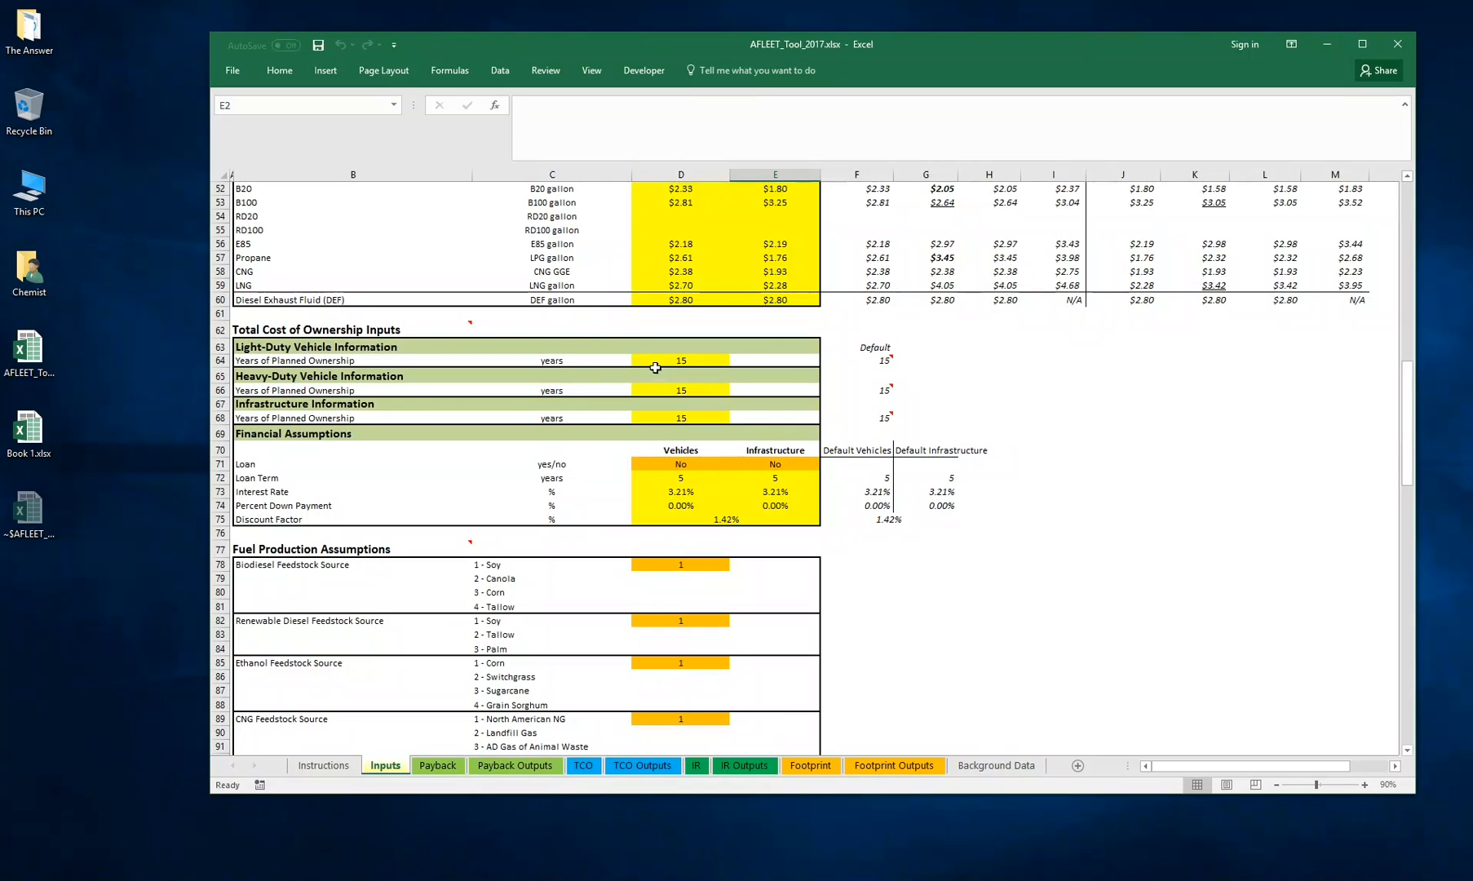
{"action": "scroll", "coordinate": [624, 344], "scroll_direction": "down", "scroll_amount": 1}
{"action": "mouse_move", "coordinate": [355, 290]}
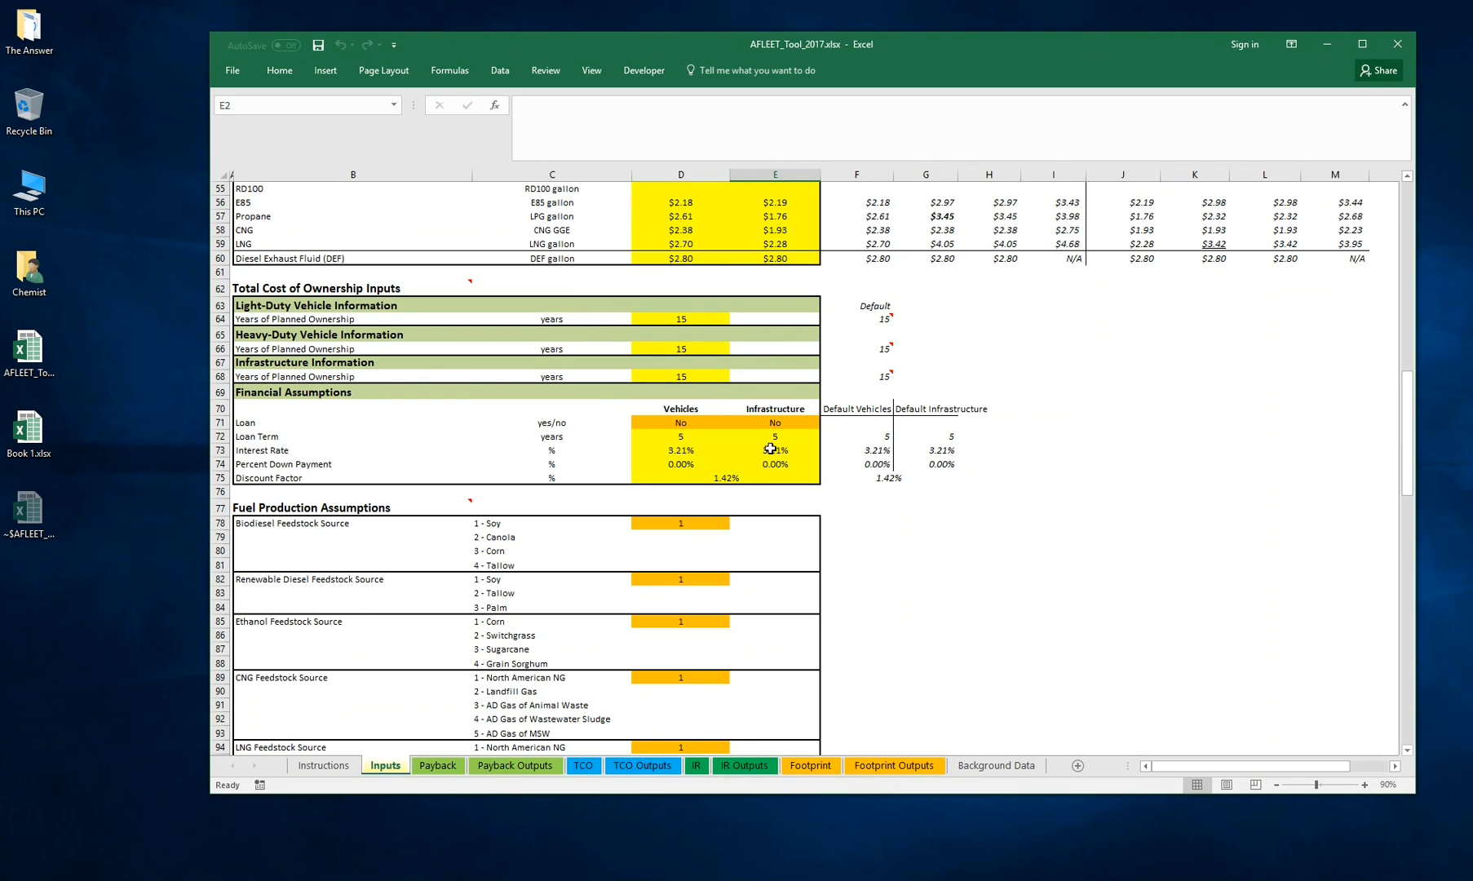
Inspect the years-of-planned-ownership cells and the Footprint sheet's remaining lifetime formulas that use them
{"action": "left_click", "coordinate": [811, 765]}
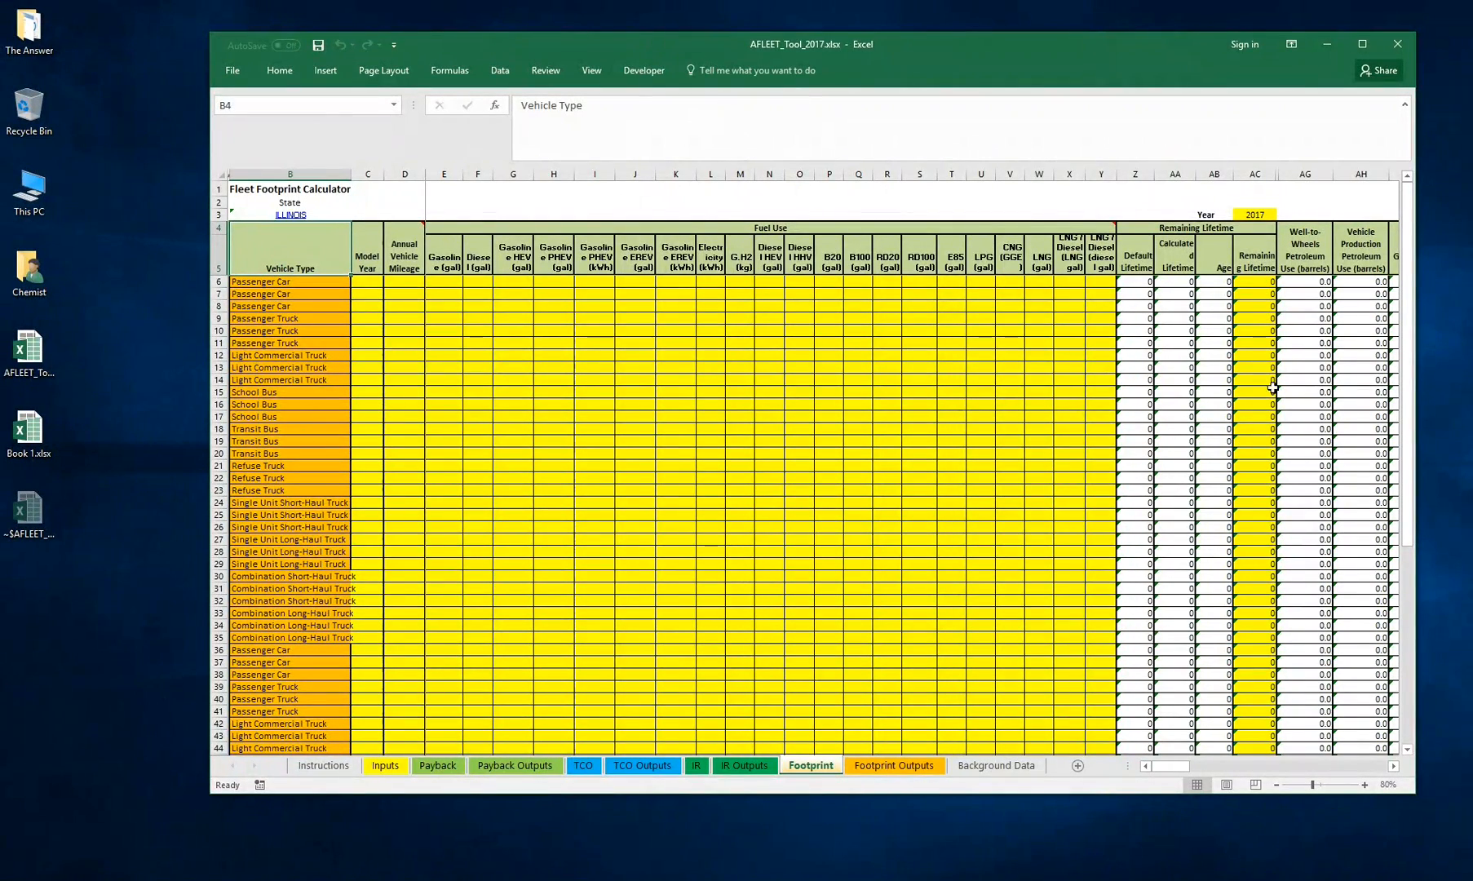
{"action": "left_click", "coordinate": [379, 767]}
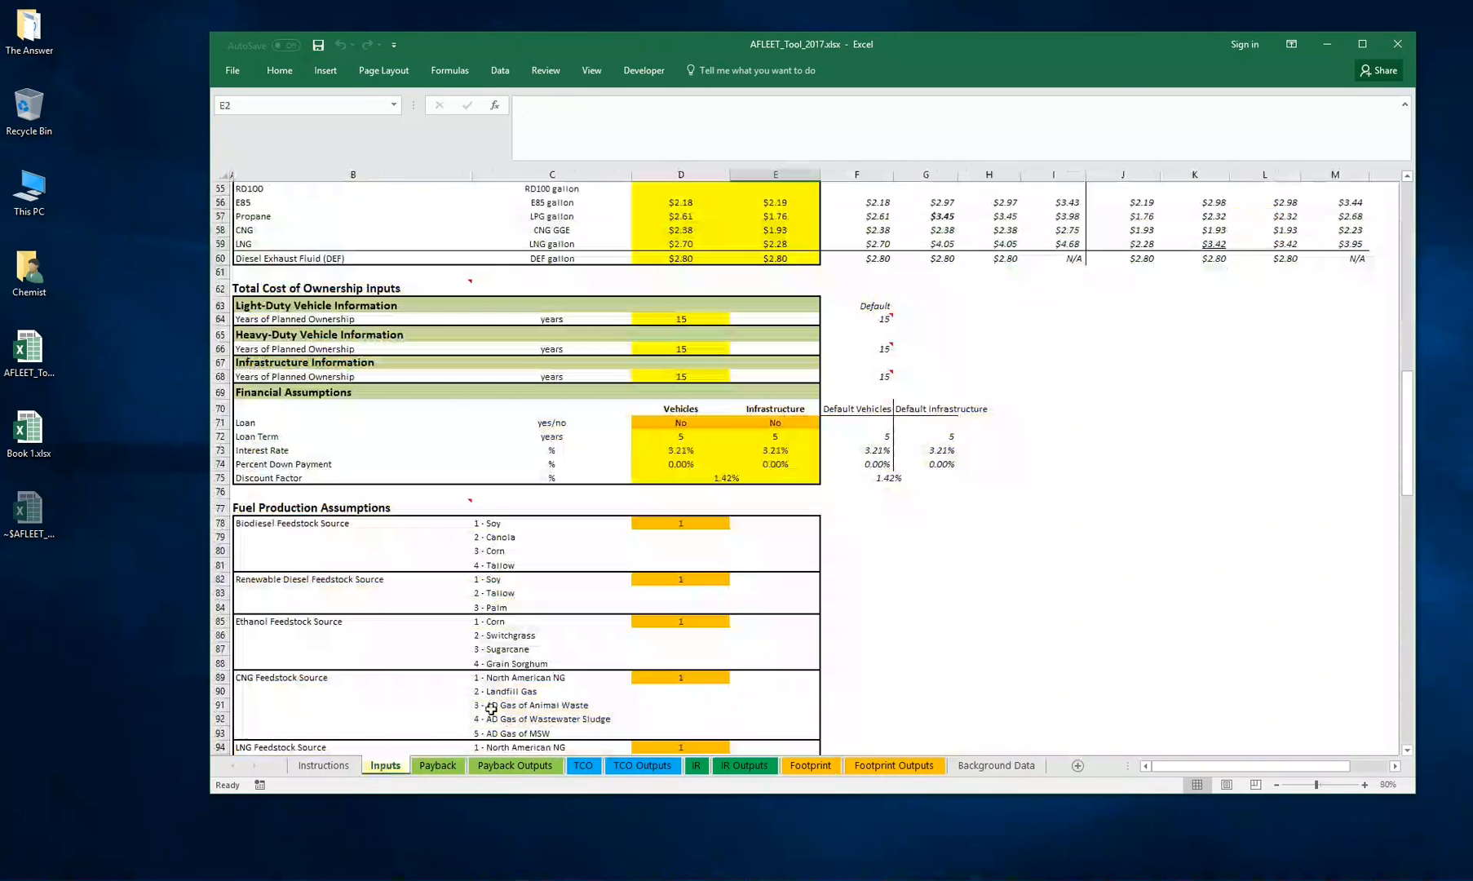
{"action": "left_click", "coordinate": [703, 347]}
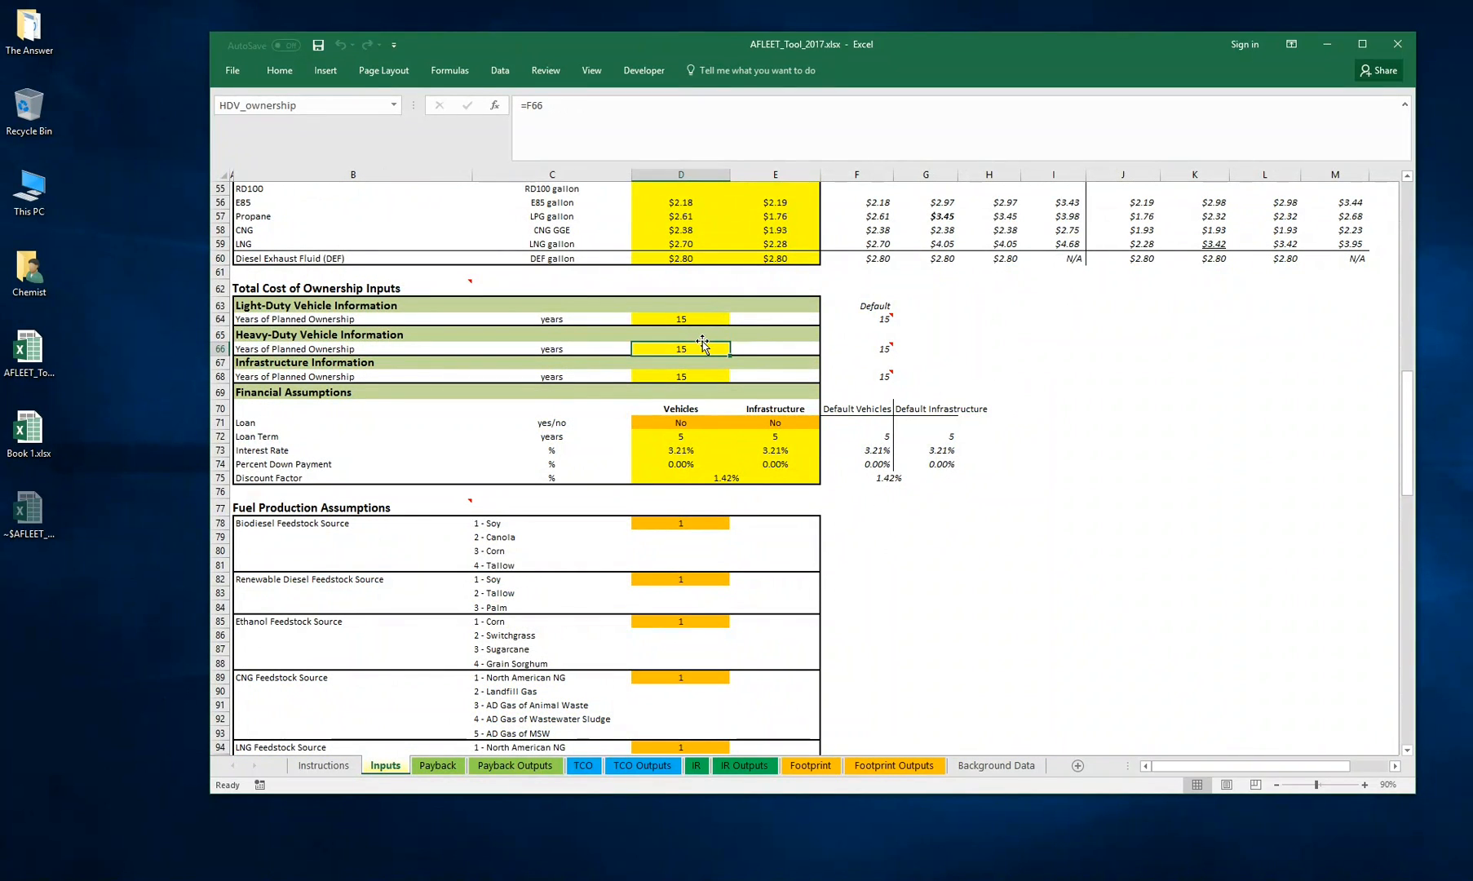
{"action": "key", "text": "Up"}
{"action": "key", "text": "Up"}
{"action": "key", "text": "Up"}
{"action": "key", "text": "Down"}
{"action": "key", "text": "Down"}
{"action": "key", "text": "Down"}
{"action": "key", "text": "Up"}
{"action": "key", "text": "Up"}
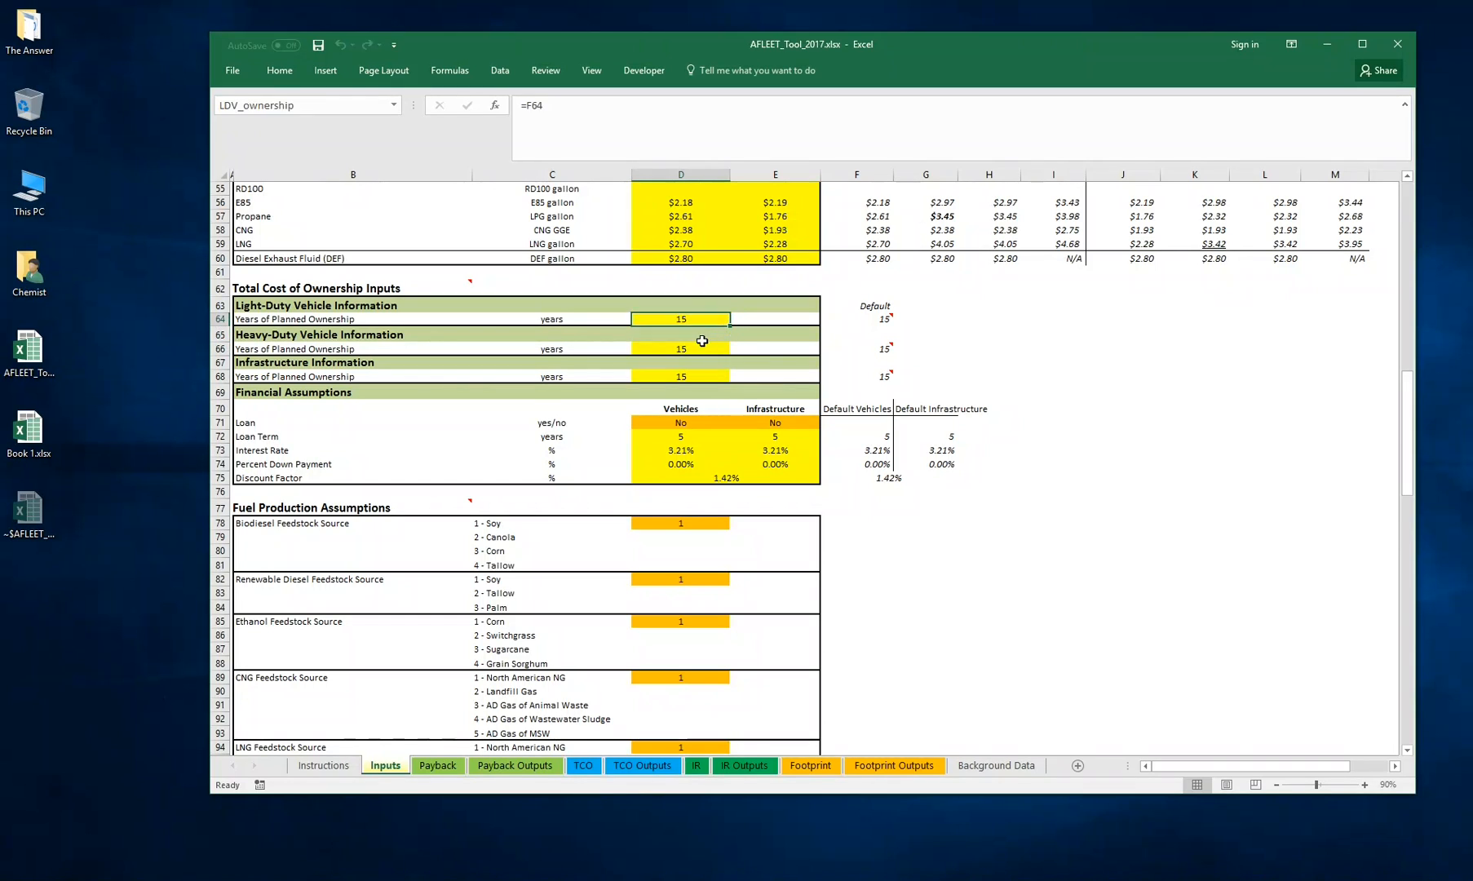
{"action": "key", "text": "Down"}
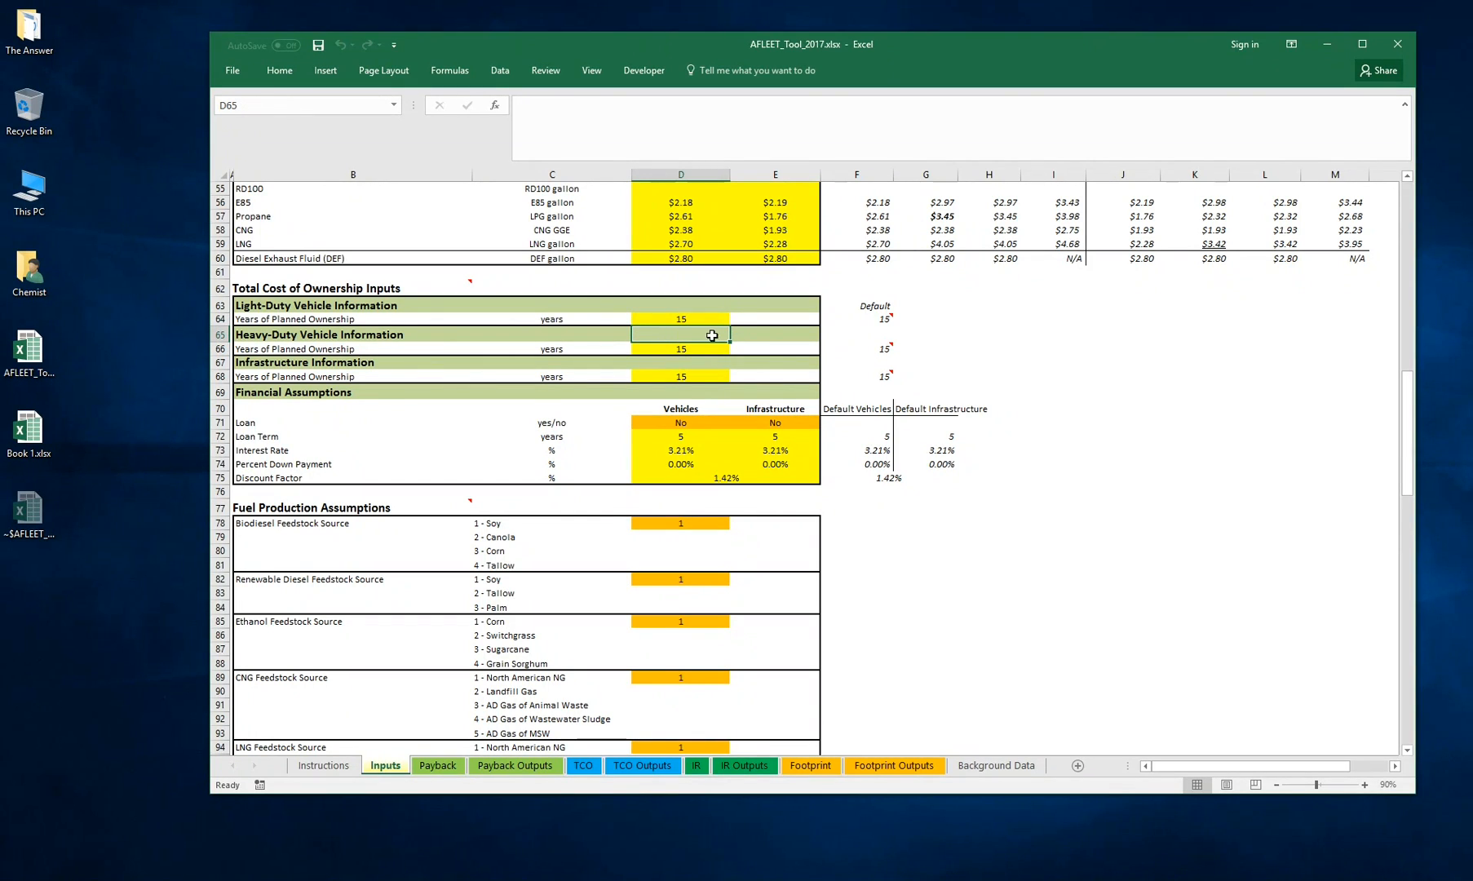
{"action": "left_click", "coordinate": [811, 766]}
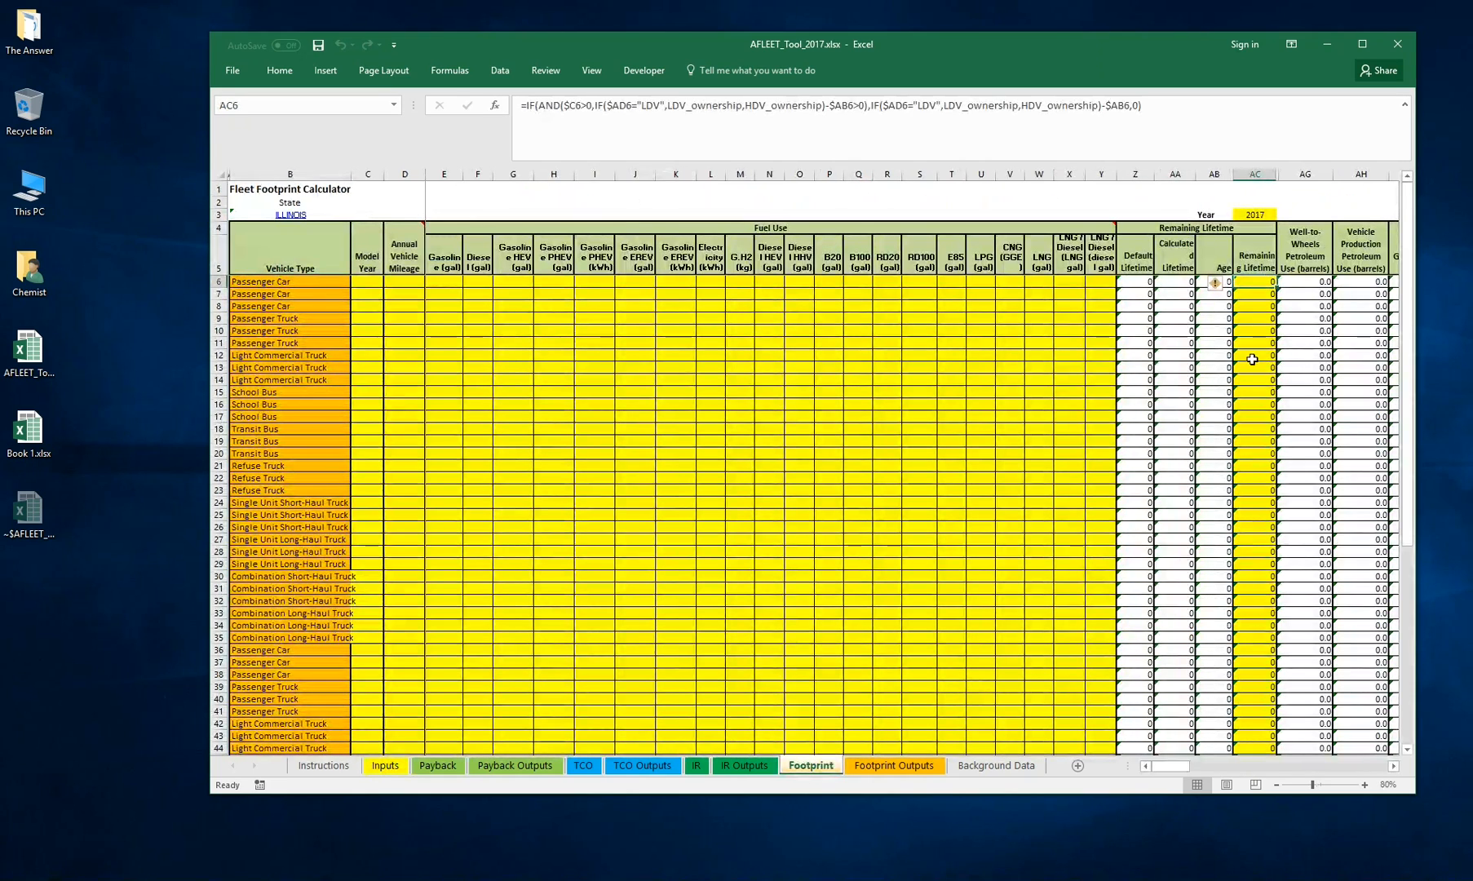
{"action": "left_click", "coordinate": [385, 765]}
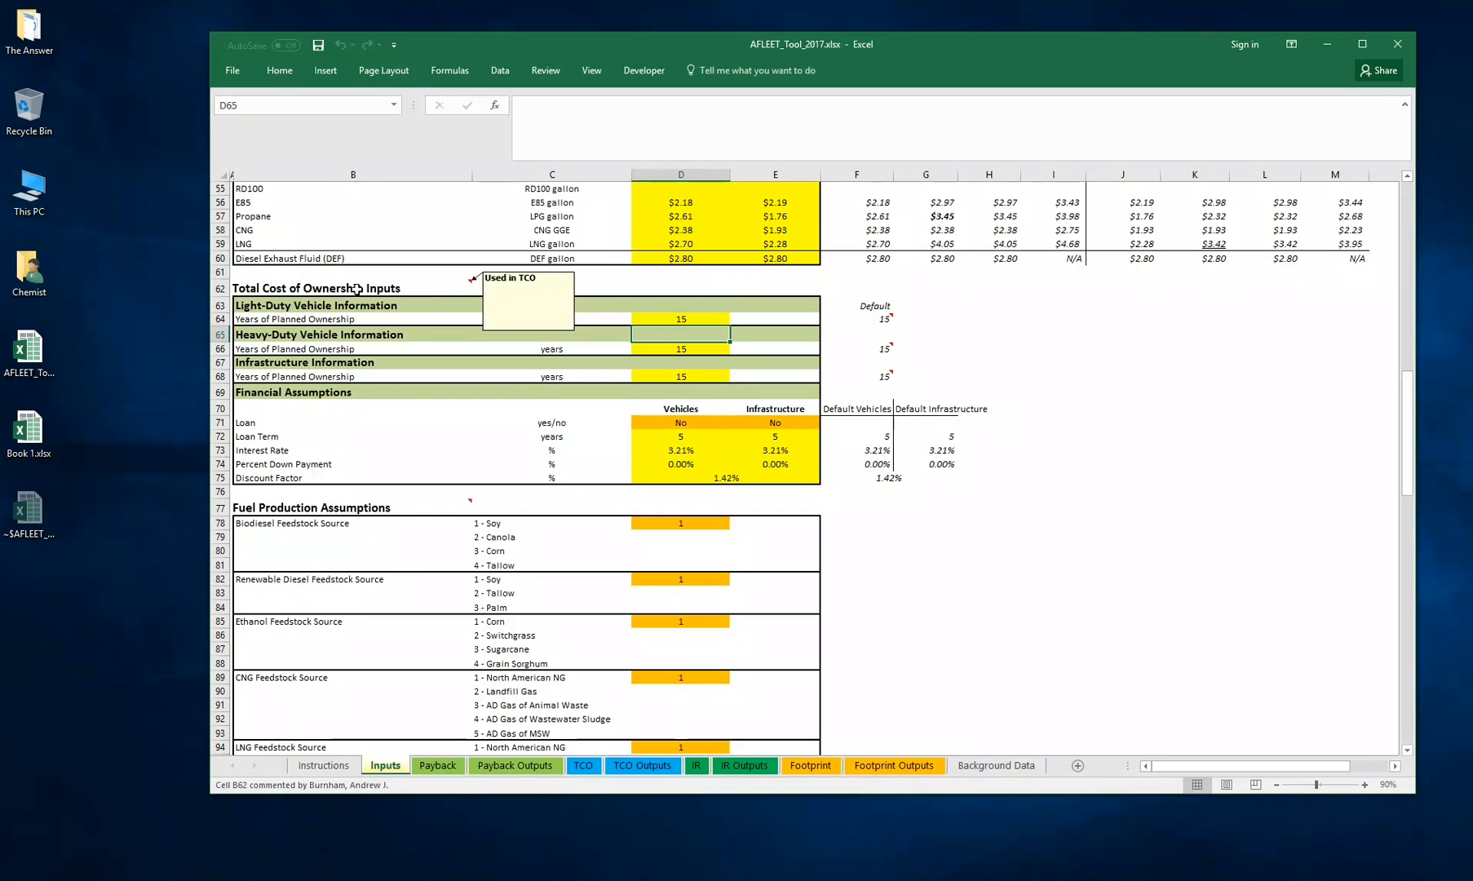
Review the Total Cost of Ownership and Financial Assumptions input block
{"action": "left_click", "coordinate": [700, 317]}
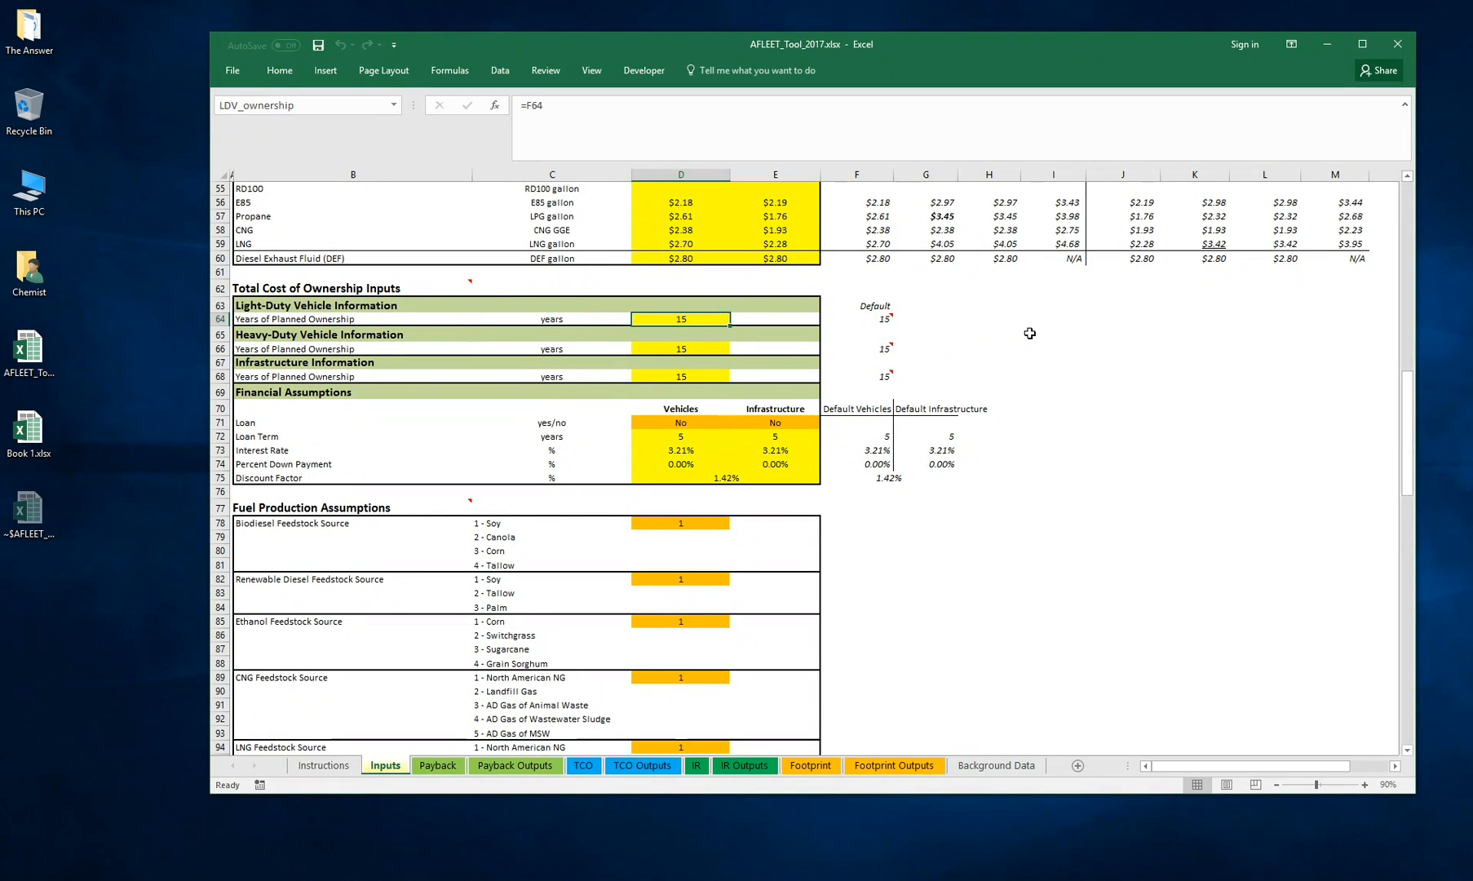
{"action": "left_click", "coordinate": [279, 393]}
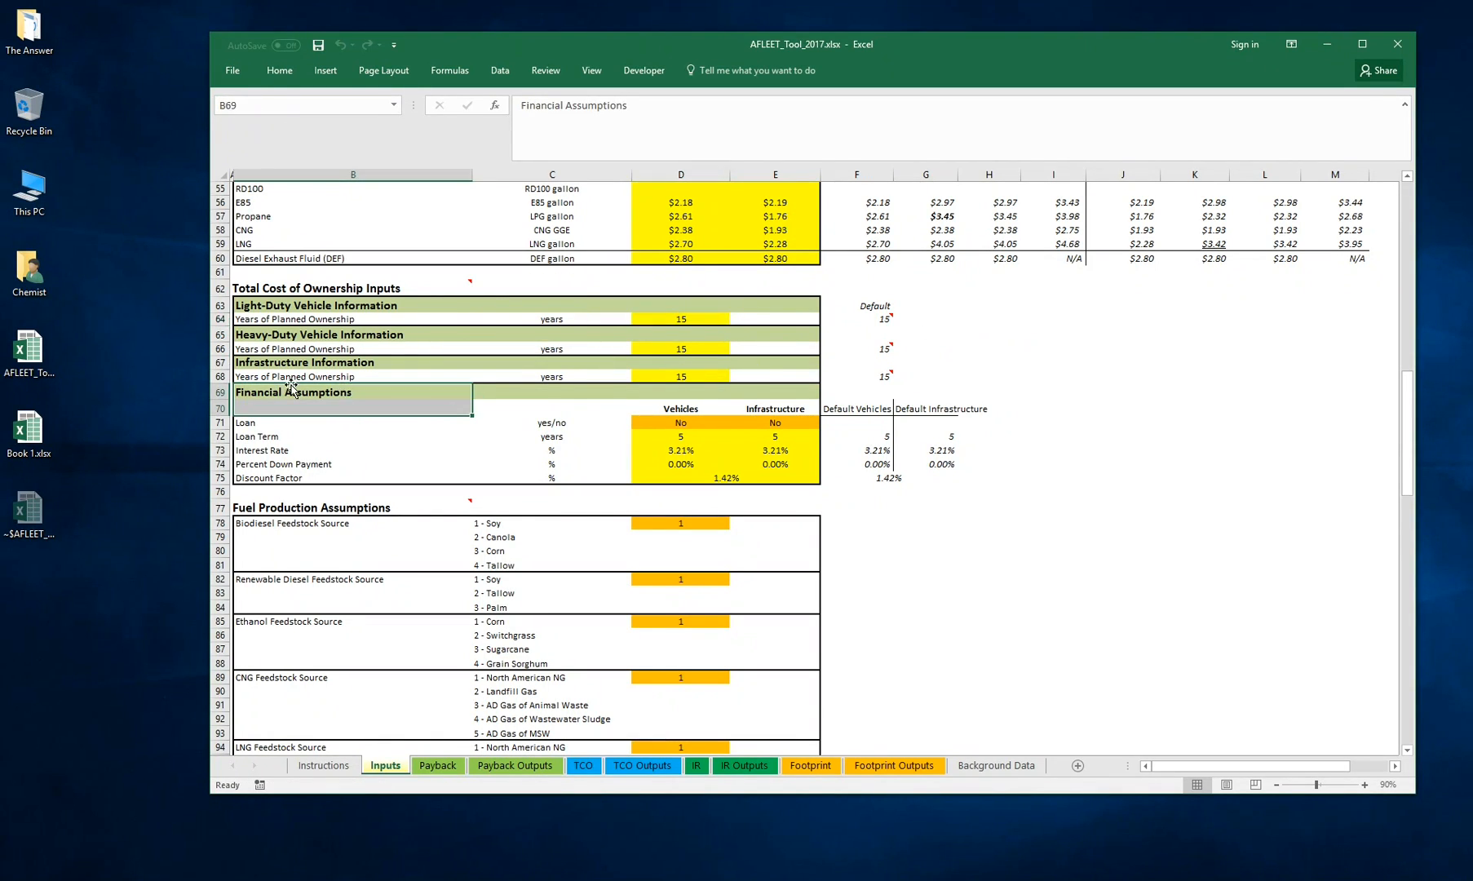
{"action": "left_click_drag", "start_coordinate": [291, 363], "coordinate": [974, 486]}
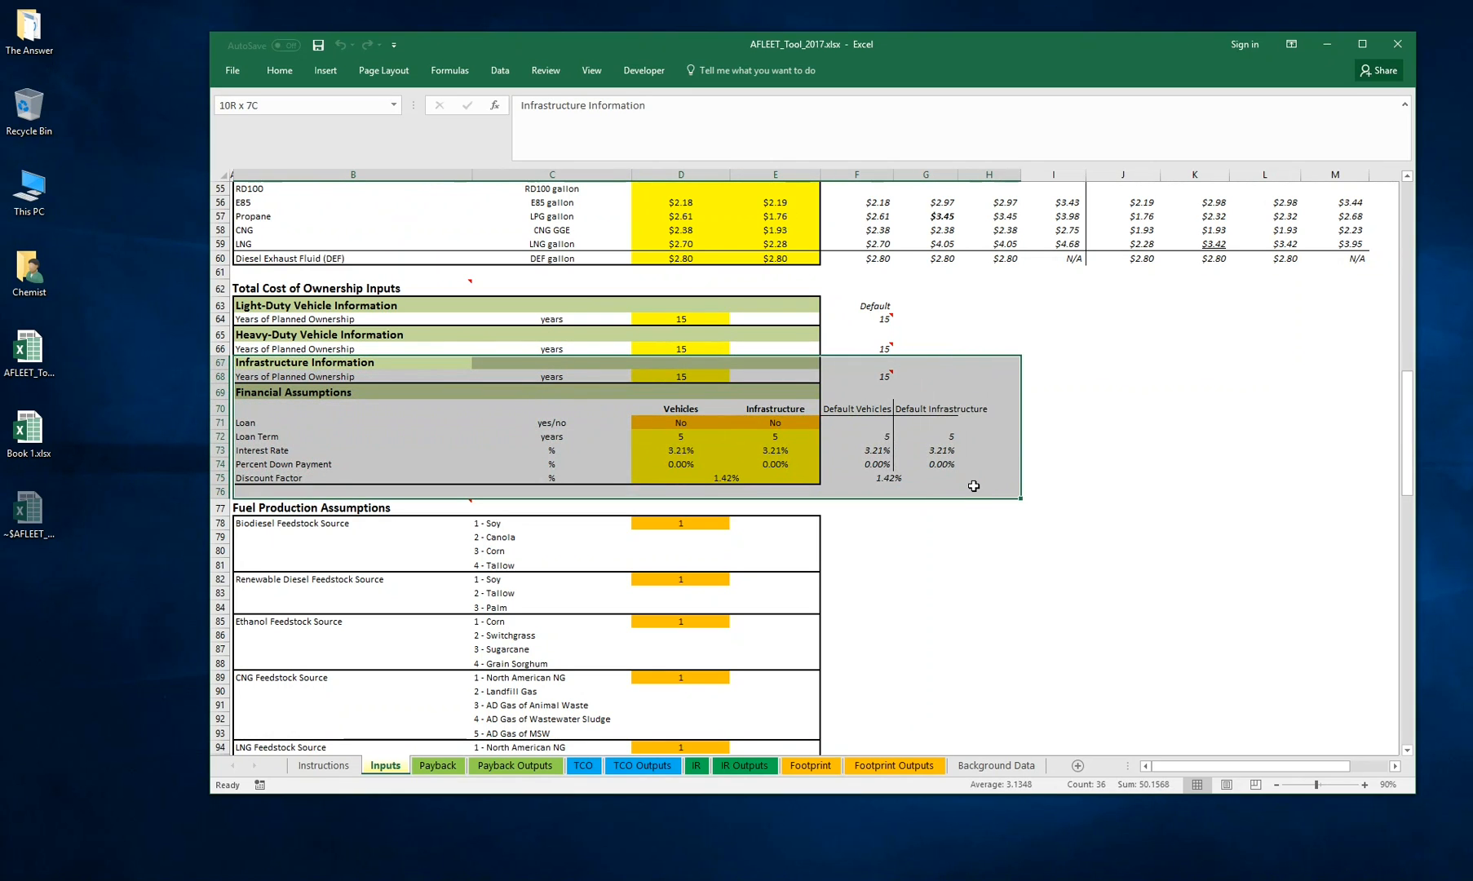
{"action": "left_click", "coordinate": [1122, 409]}
{"action": "scroll", "coordinate": [945, 381], "scroll_direction": "down", "scroll_amount": 1}
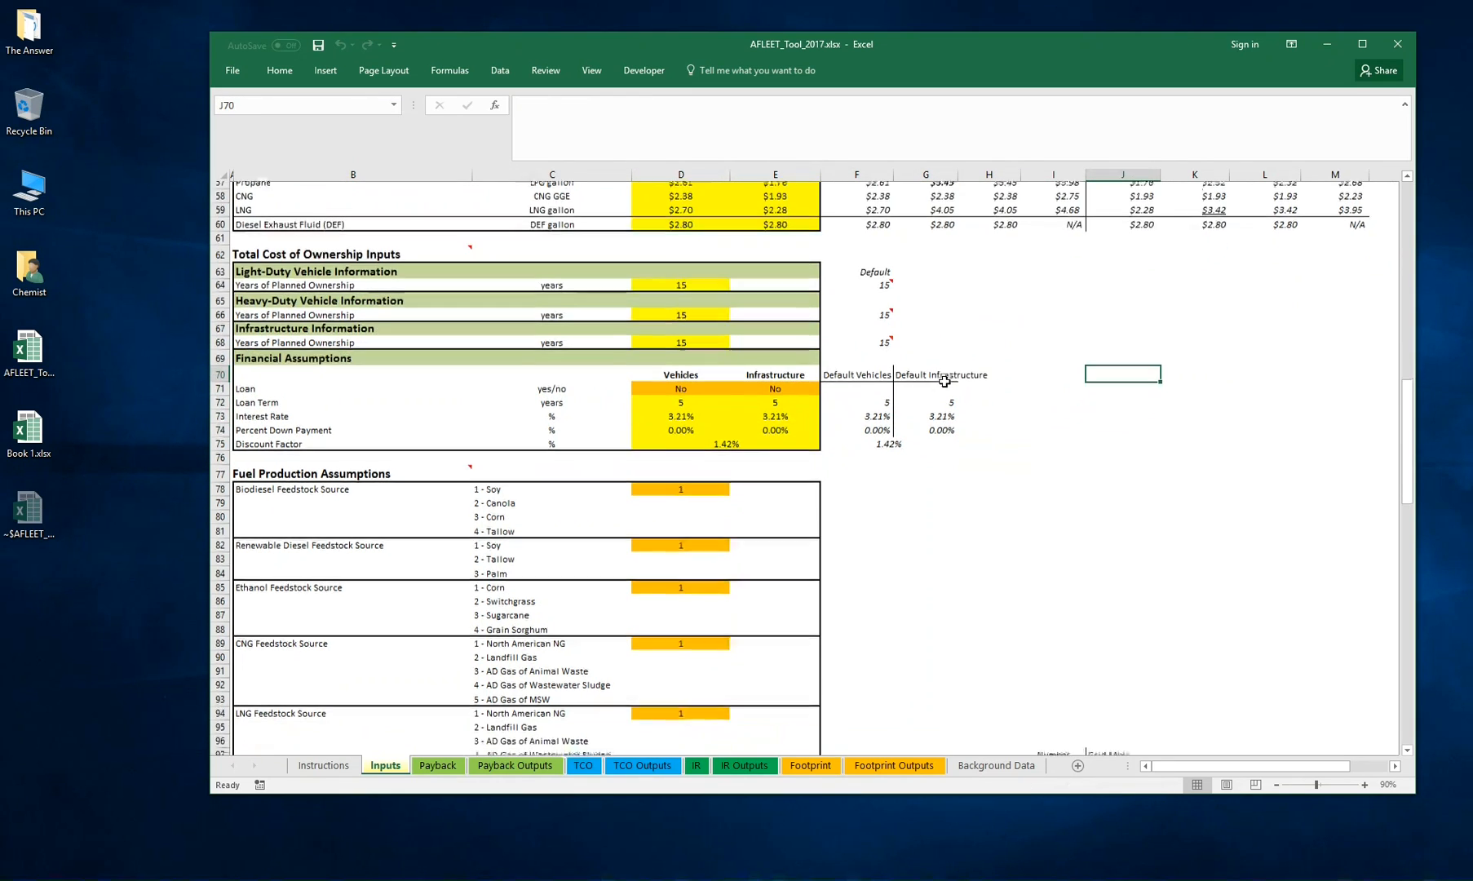
{"action": "scroll", "coordinate": [945, 381], "scroll_direction": "down", "scroll_amount": 5}
{"action": "scroll", "coordinate": [297, 289], "scroll_direction": "down", "scroll_amount": 1}
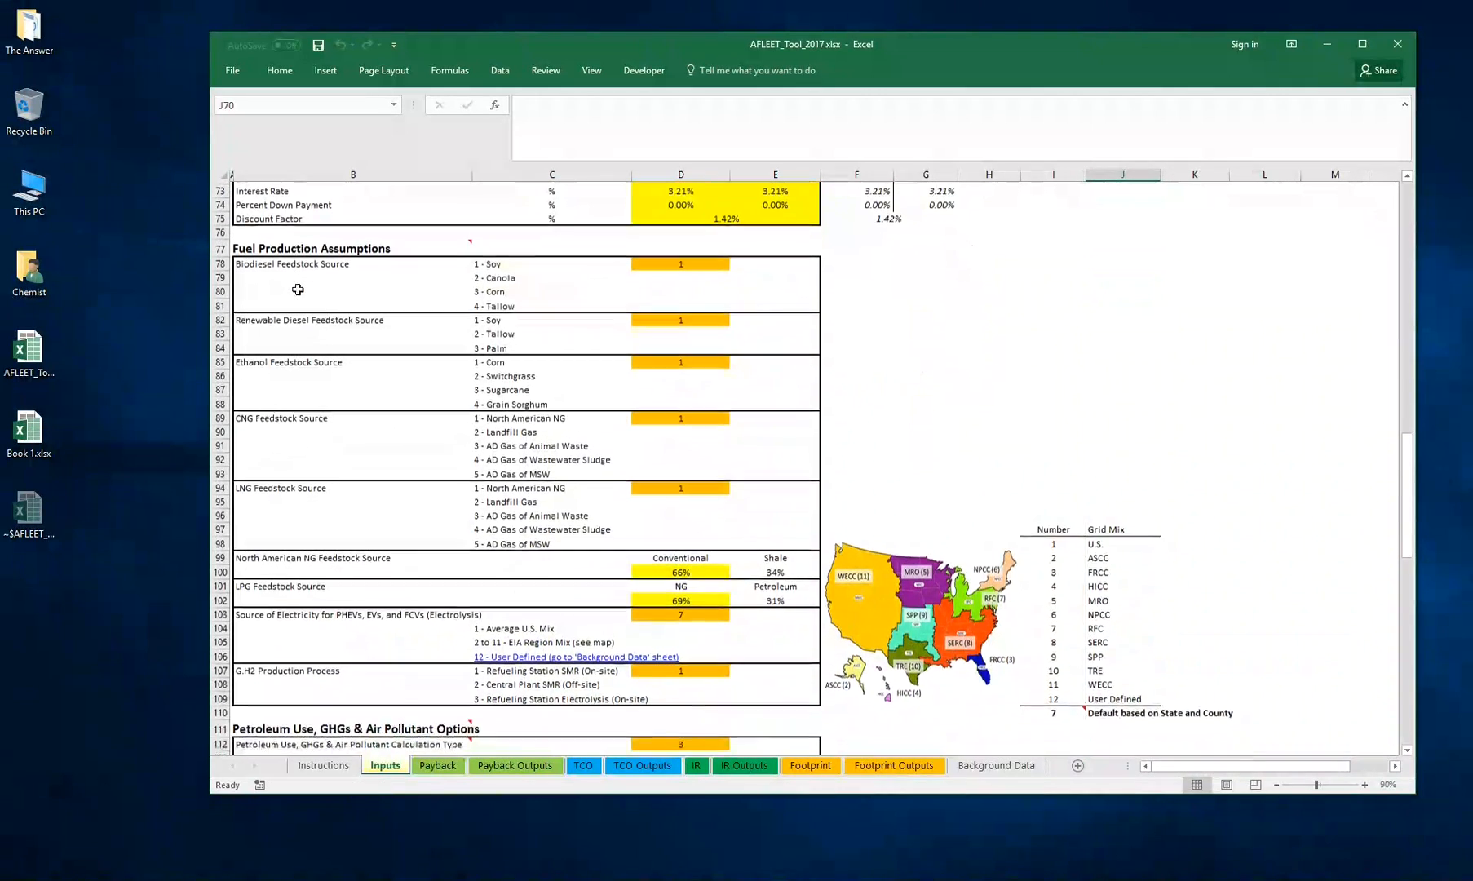
{"action": "mouse_move", "coordinate": [292, 244]}
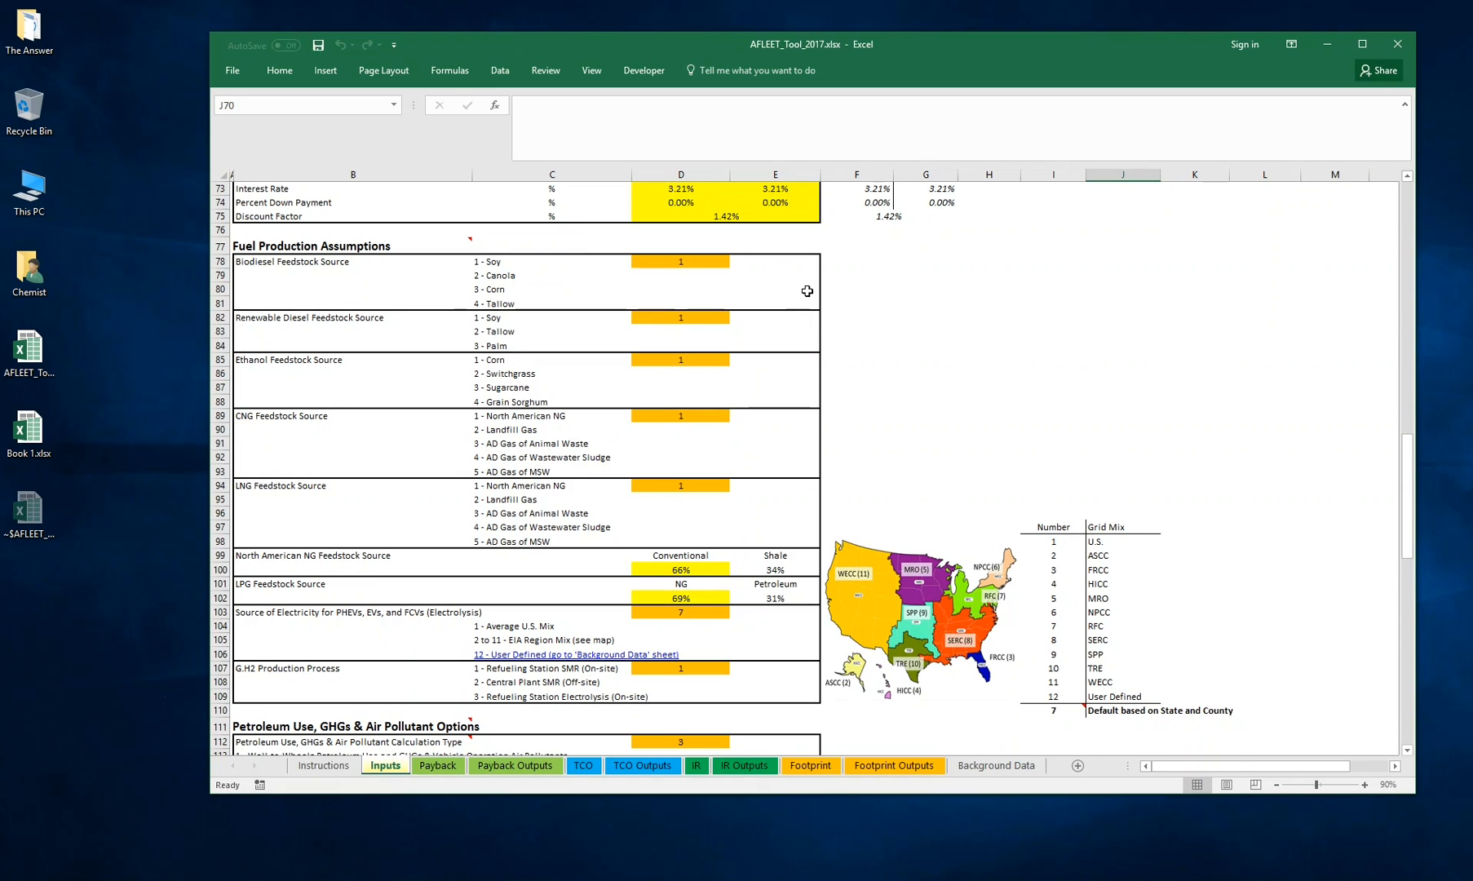
Review the Fuel Production Assumptions options, including the choices for the electricity source
{"action": "scroll", "coordinate": [806, 291], "scroll_direction": "down", "scroll_amount": 1}
{"action": "scroll", "coordinate": [803, 290], "scroll_direction": "up", "scroll_amount": 1}
{"action": "scroll", "coordinate": [940, 356], "scroll_direction": "down", "scroll_amount": 1}
{"action": "scroll", "coordinate": [941, 356], "scroll_direction": "up", "scroll_amount": 1}
{"action": "scroll", "coordinate": [943, 358], "scroll_direction": "down", "scroll_amount": 1}
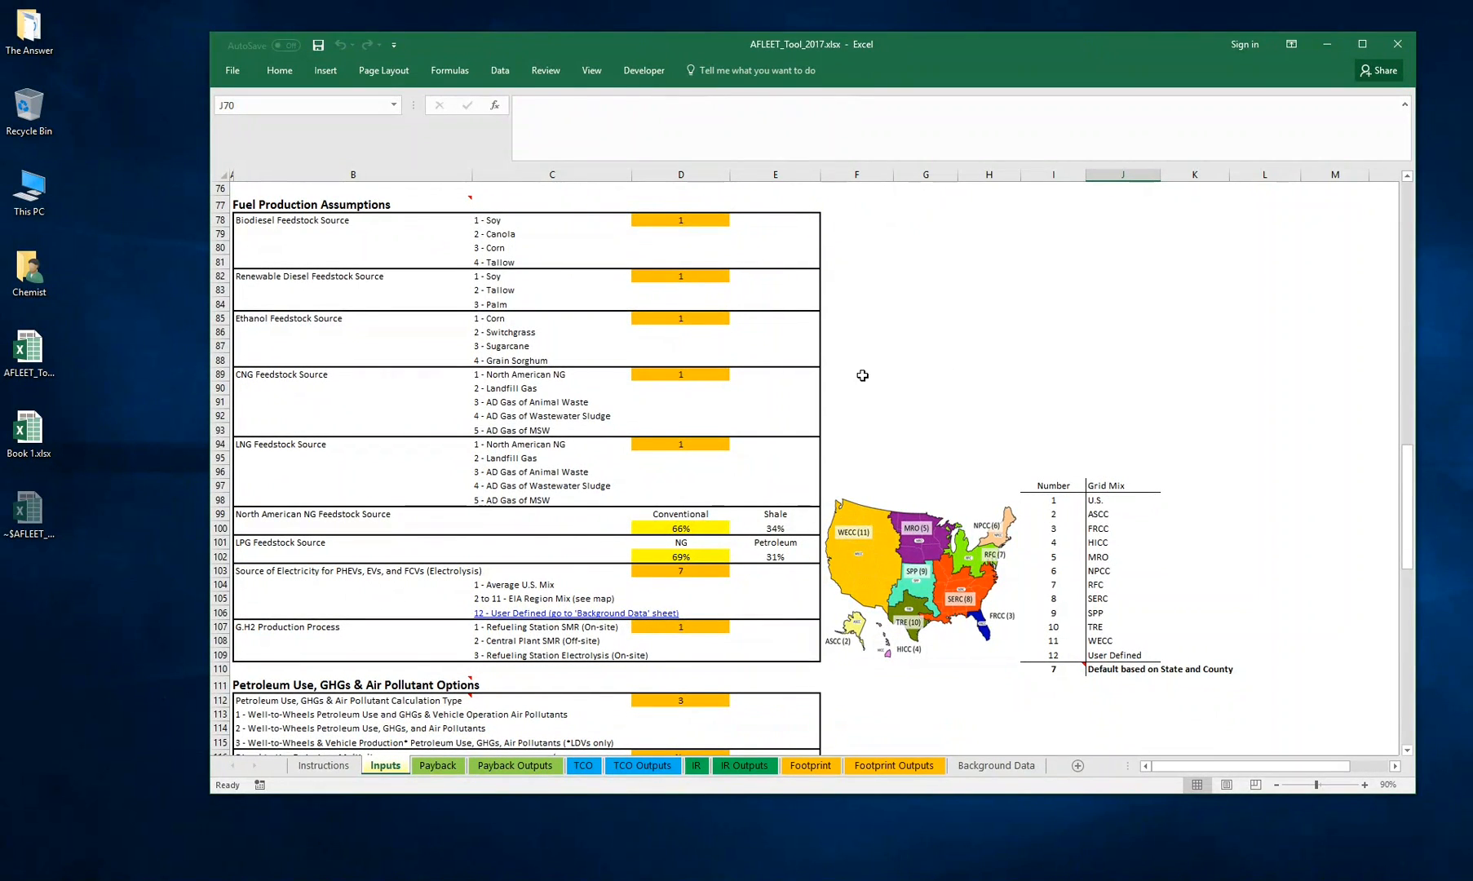
{"action": "left_click", "coordinate": [693, 375]}
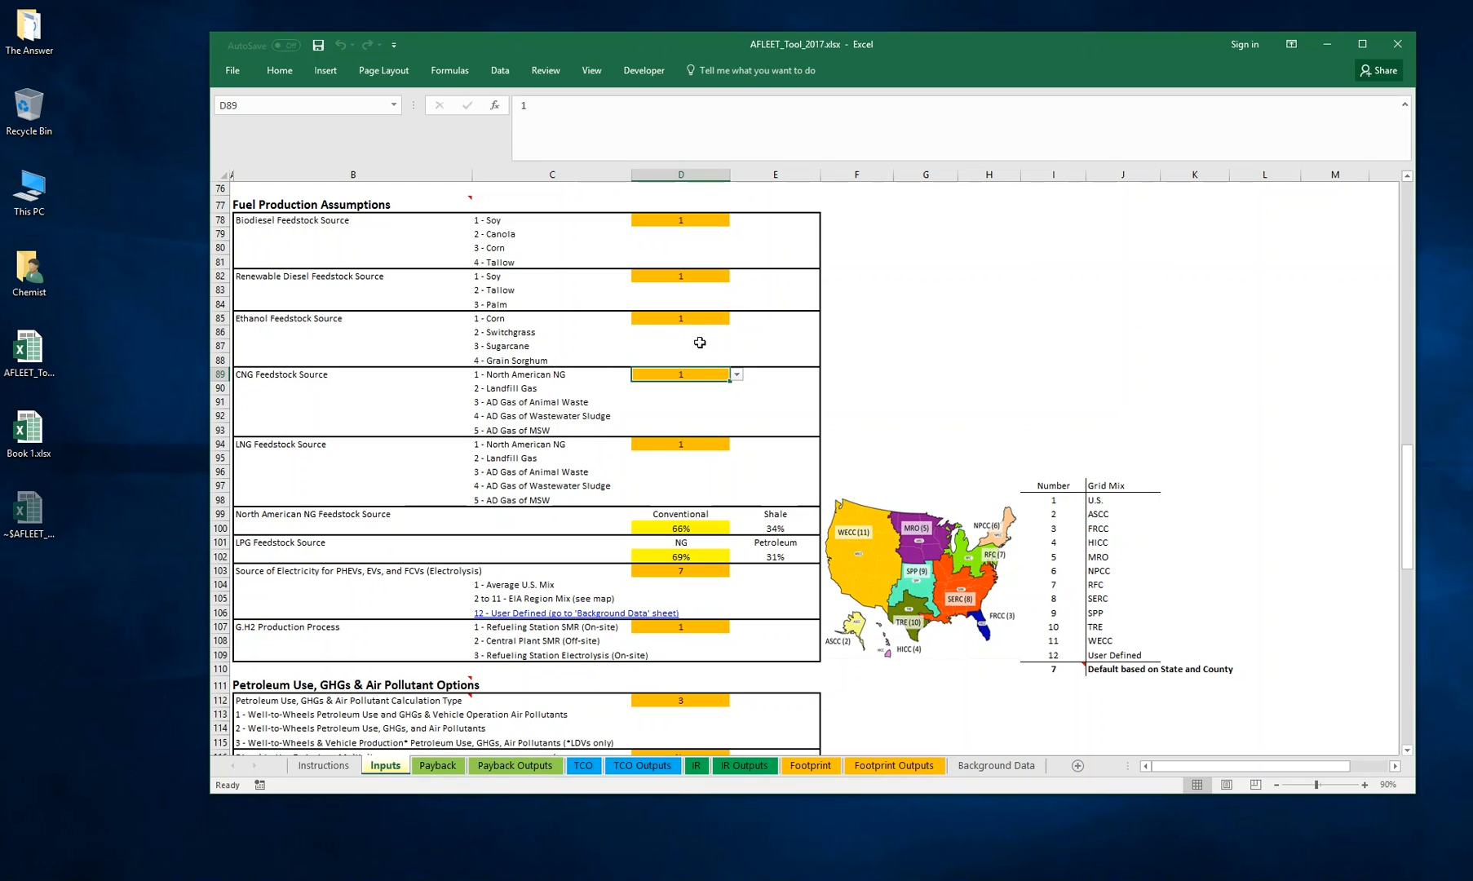
{"action": "left_click", "coordinate": [693, 320]}
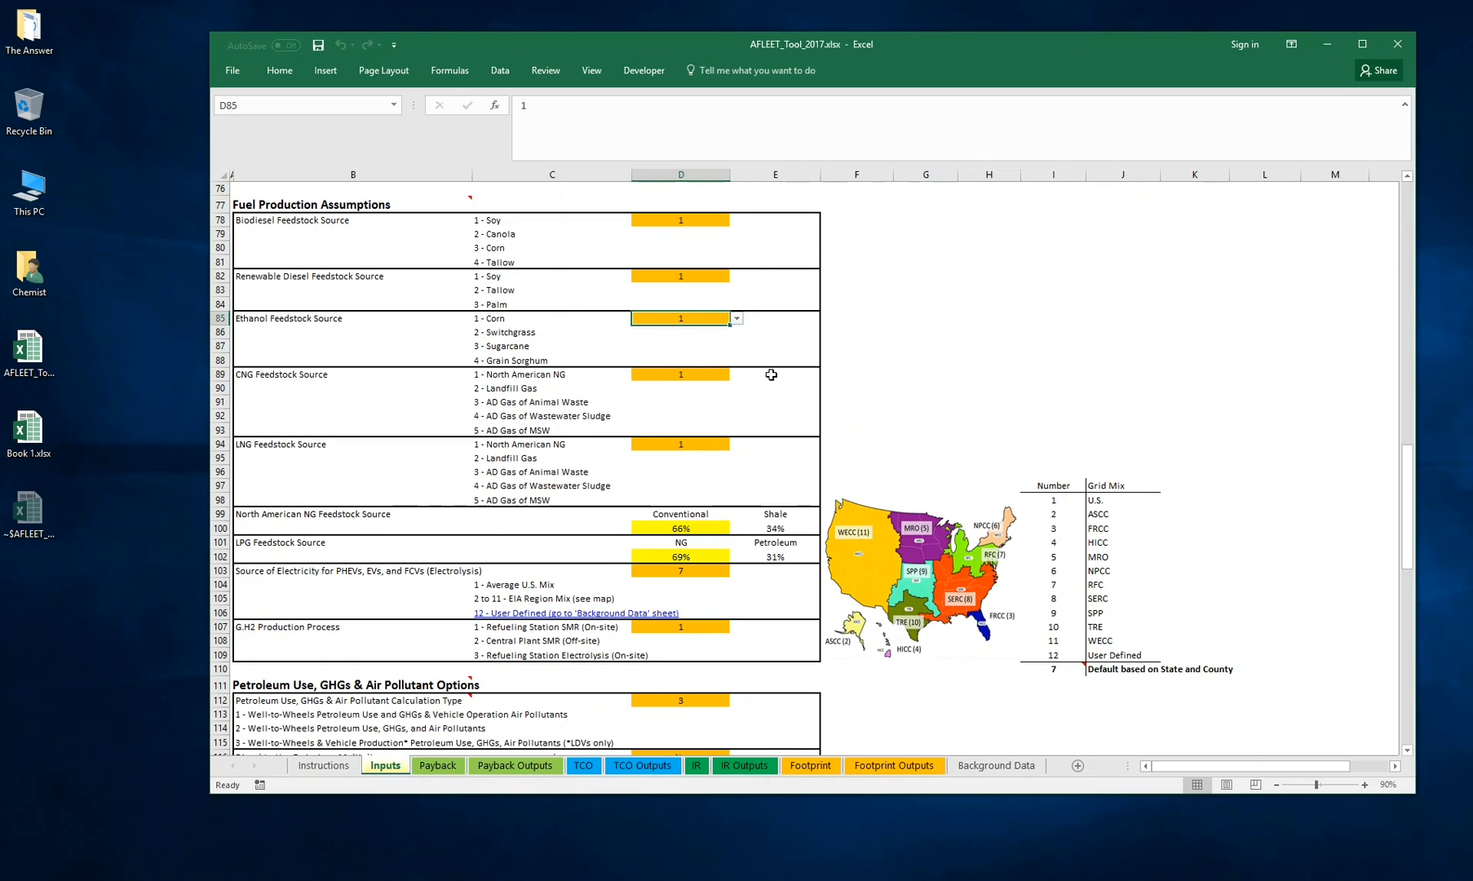
{"action": "left_click", "coordinate": [684, 575]}
{"action": "left_click", "coordinate": [736, 572]}
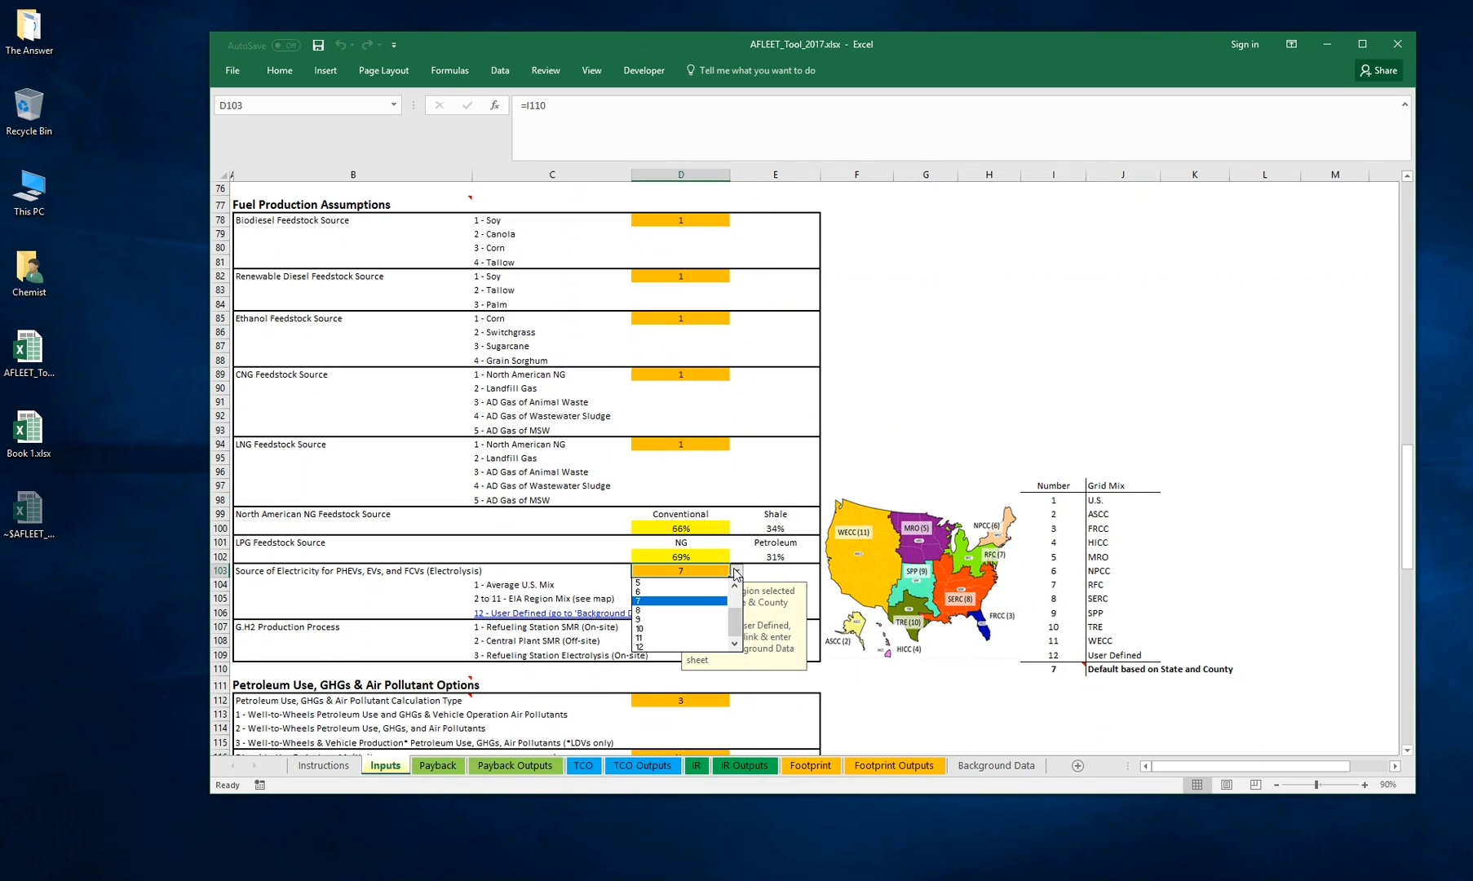
{"action": "key", "text": "Escape"}
{"action": "left_click", "coordinate": [905, 432]}
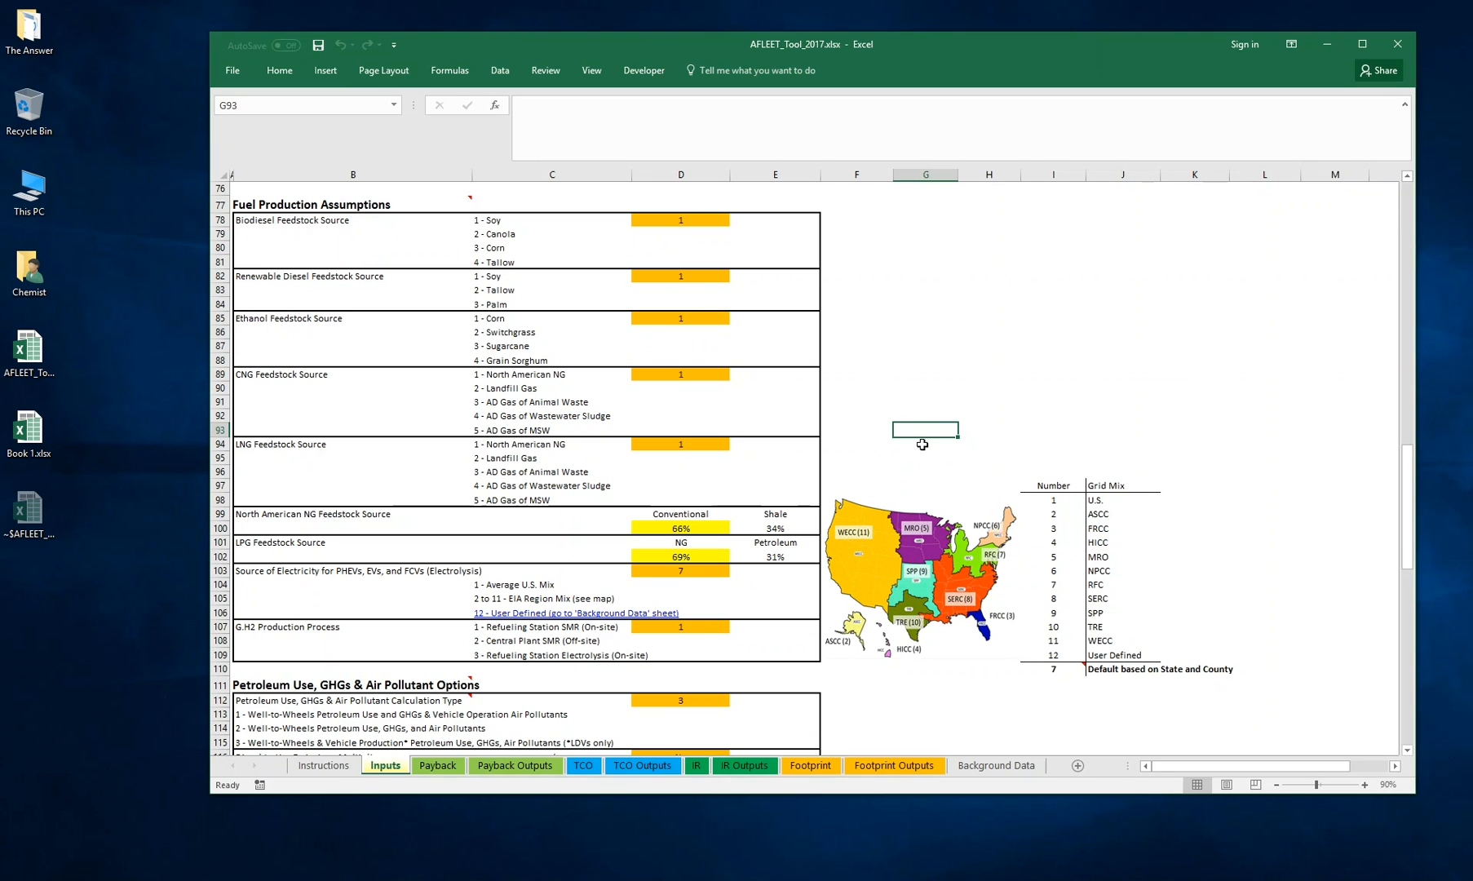
Set the Petroleum Use, GHGs & Air Pollutant Calculation Type to 1
{"action": "scroll", "coordinate": [922, 444], "scroll_direction": "down", "scroll_amount": 4}
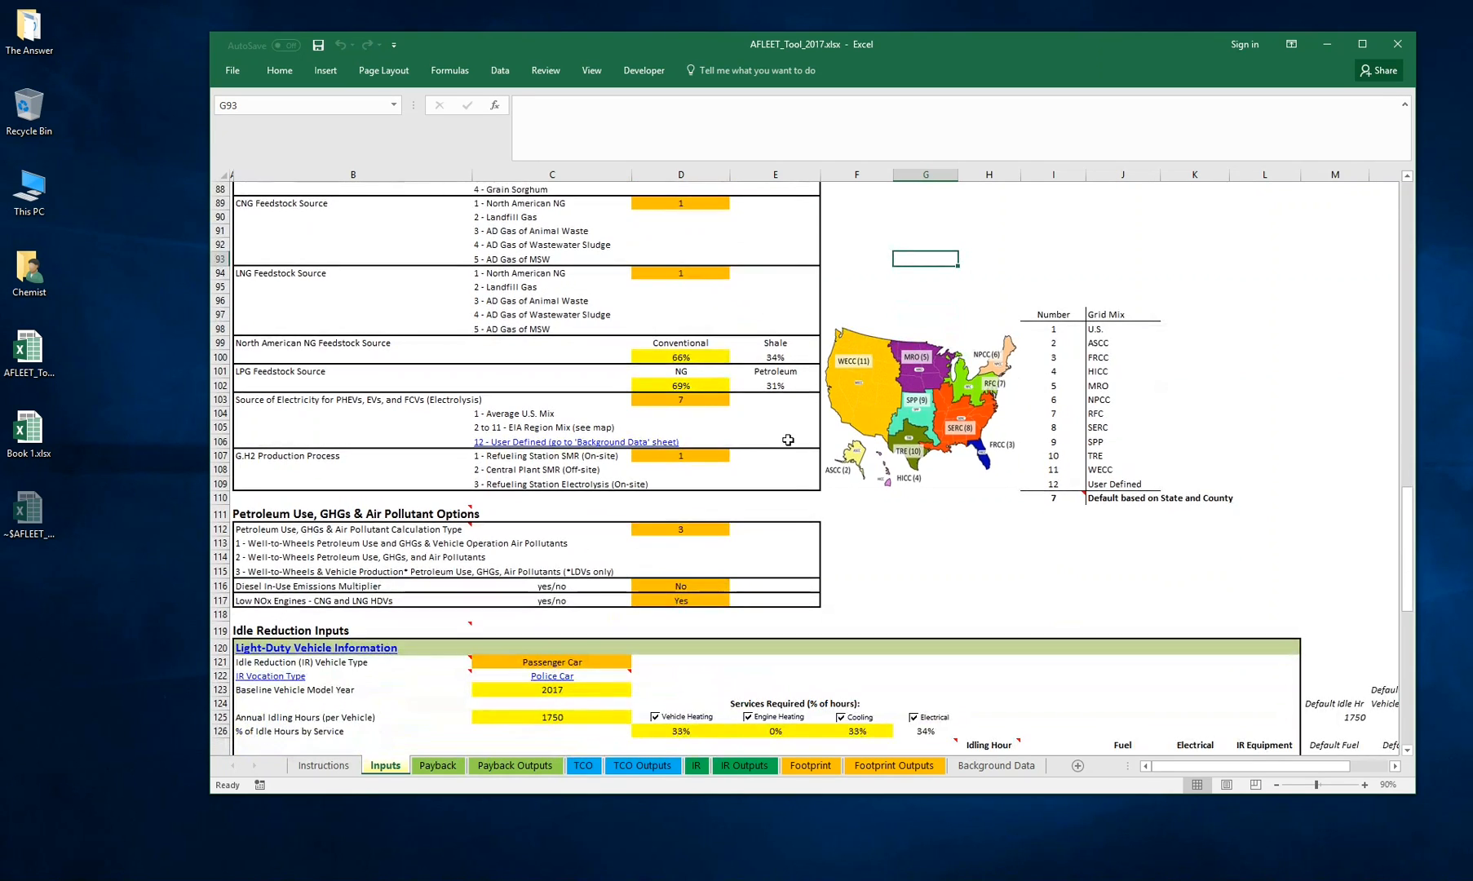
{"action": "scroll", "coordinate": [788, 440], "scroll_direction": "up", "scroll_amount": 4}
{"action": "scroll", "coordinate": [905, 465], "scroll_direction": "down", "scroll_amount": 4}
{"action": "left_click_drag", "start_coordinate": [261, 514], "coordinate": [877, 577]}
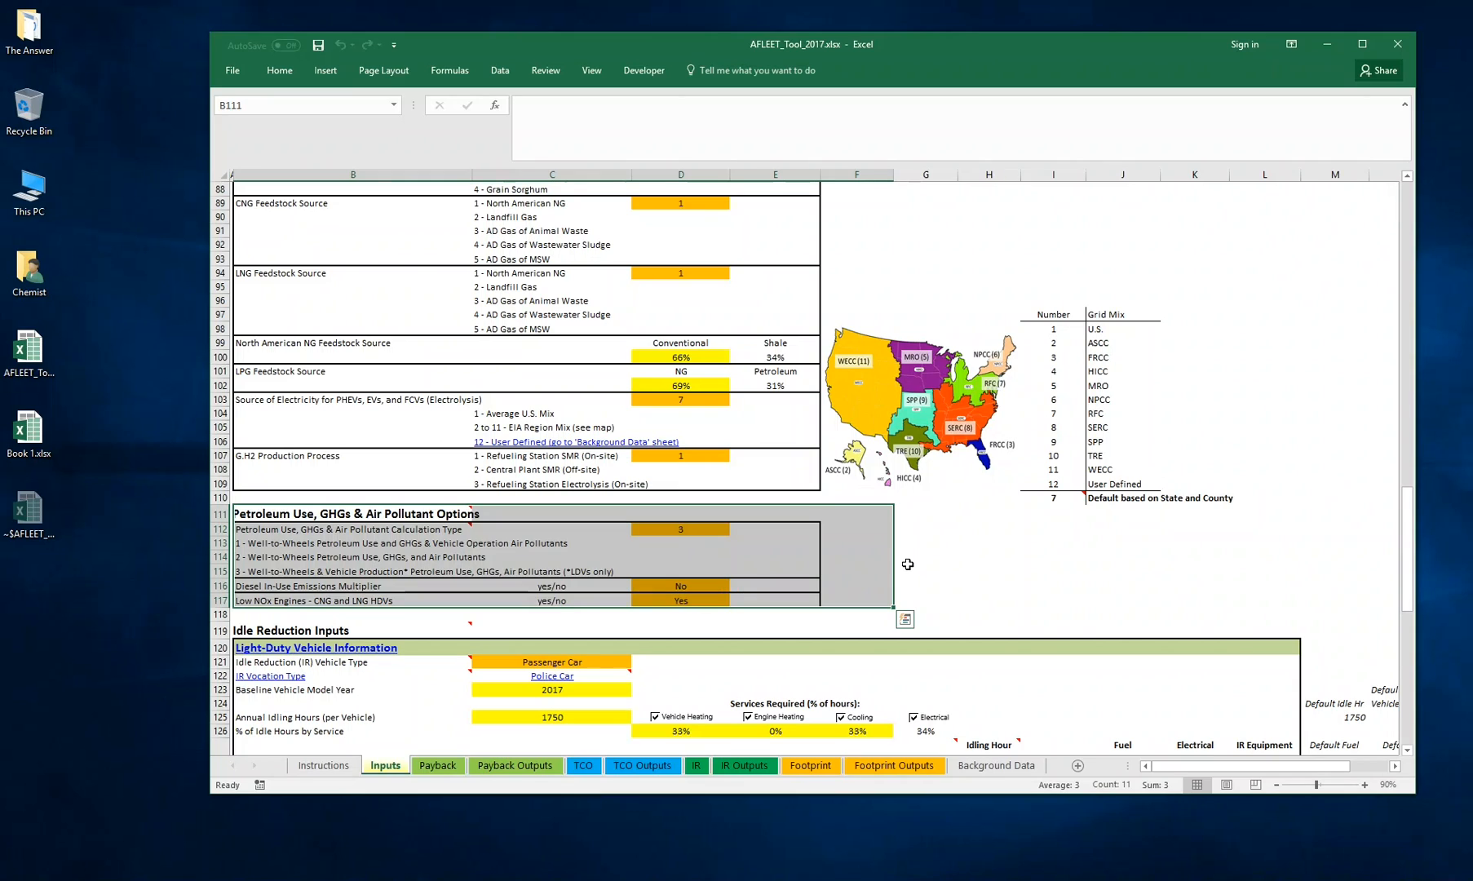
{"action": "left_click", "coordinate": [908, 565]}
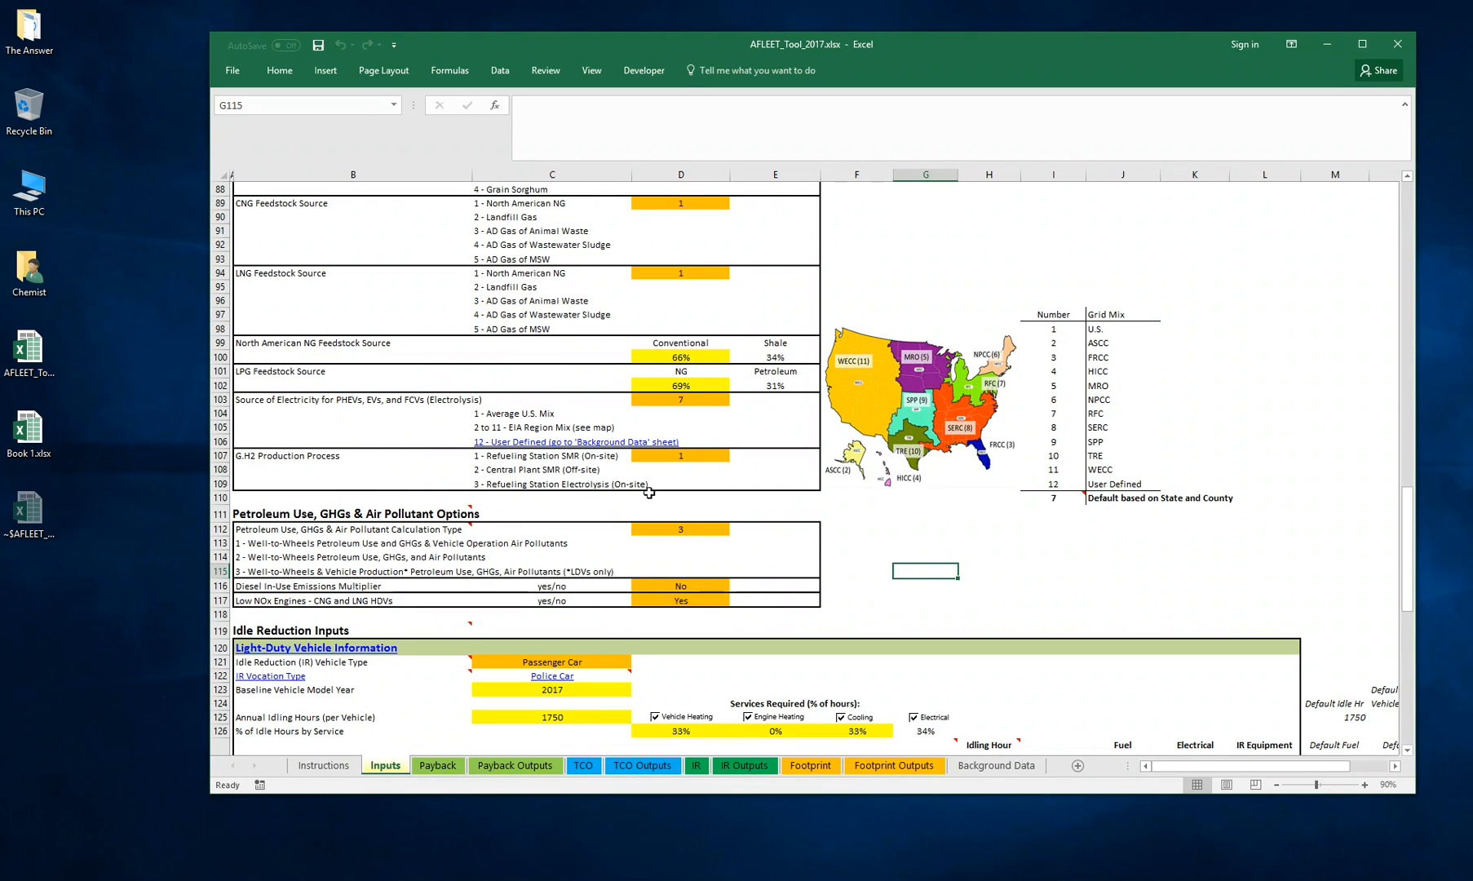
{"action": "left_click", "coordinate": [689, 531]}
{"action": "left_click", "coordinate": [736, 528]}
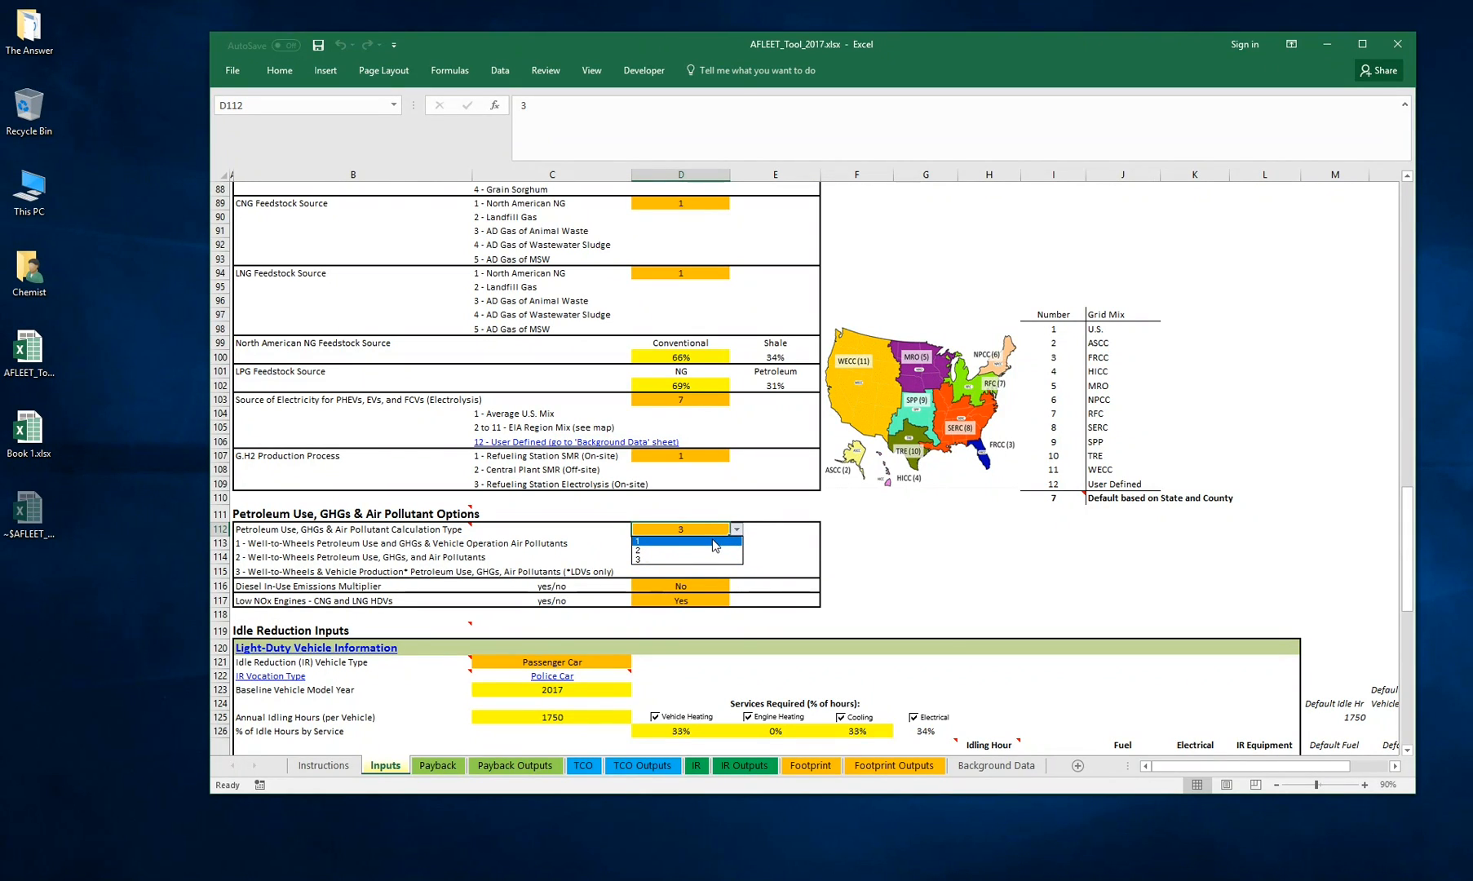
{"action": "left_click", "coordinate": [715, 542]}
{"action": "left_click", "coordinate": [822, 529]}
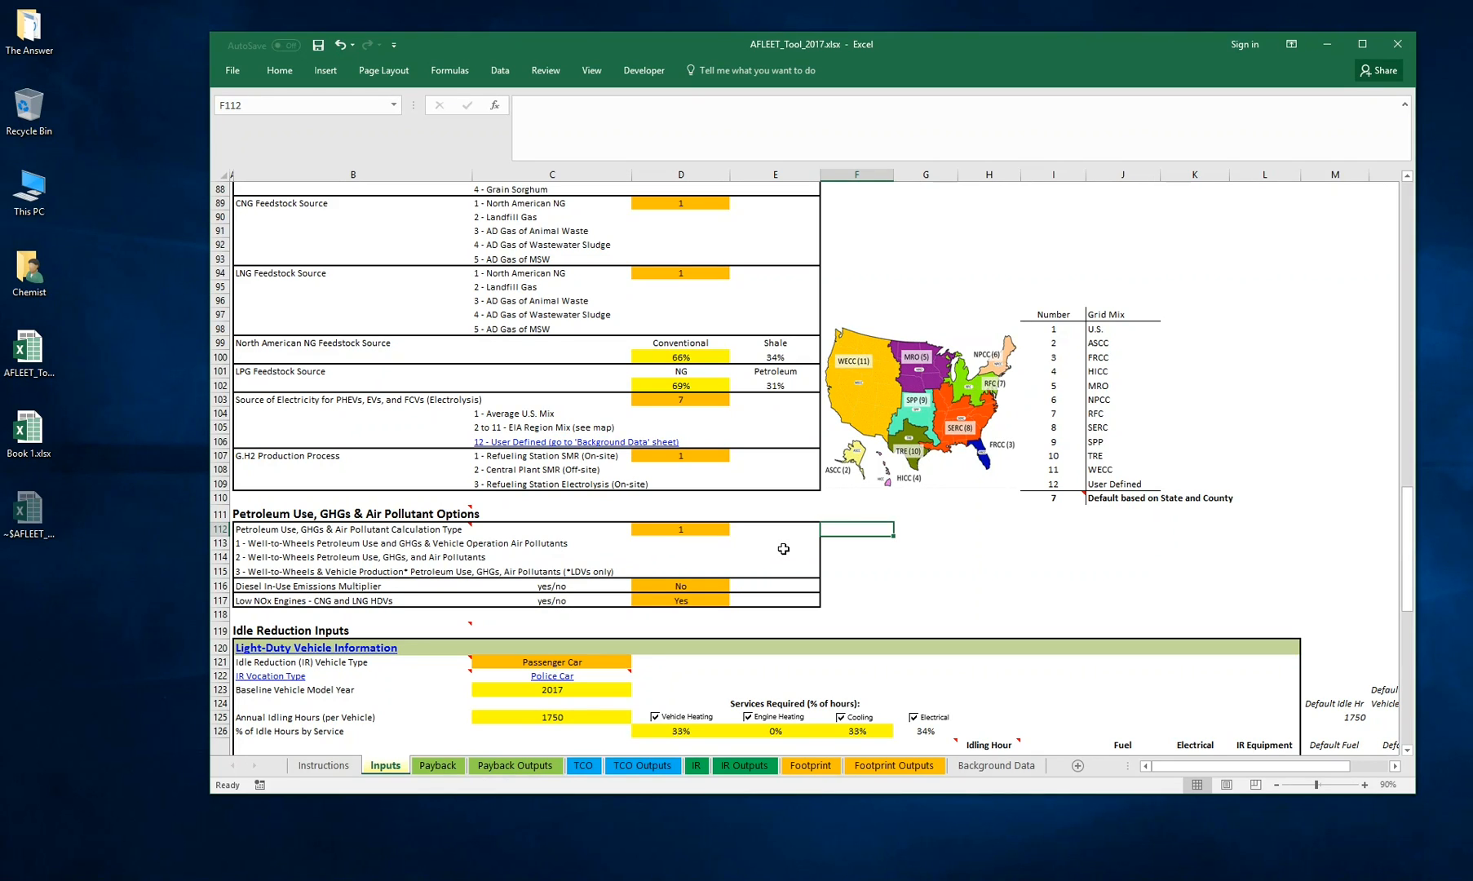
{"action": "left_click", "coordinate": [693, 528]}
{"action": "left_click", "coordinate": [736, 530]}
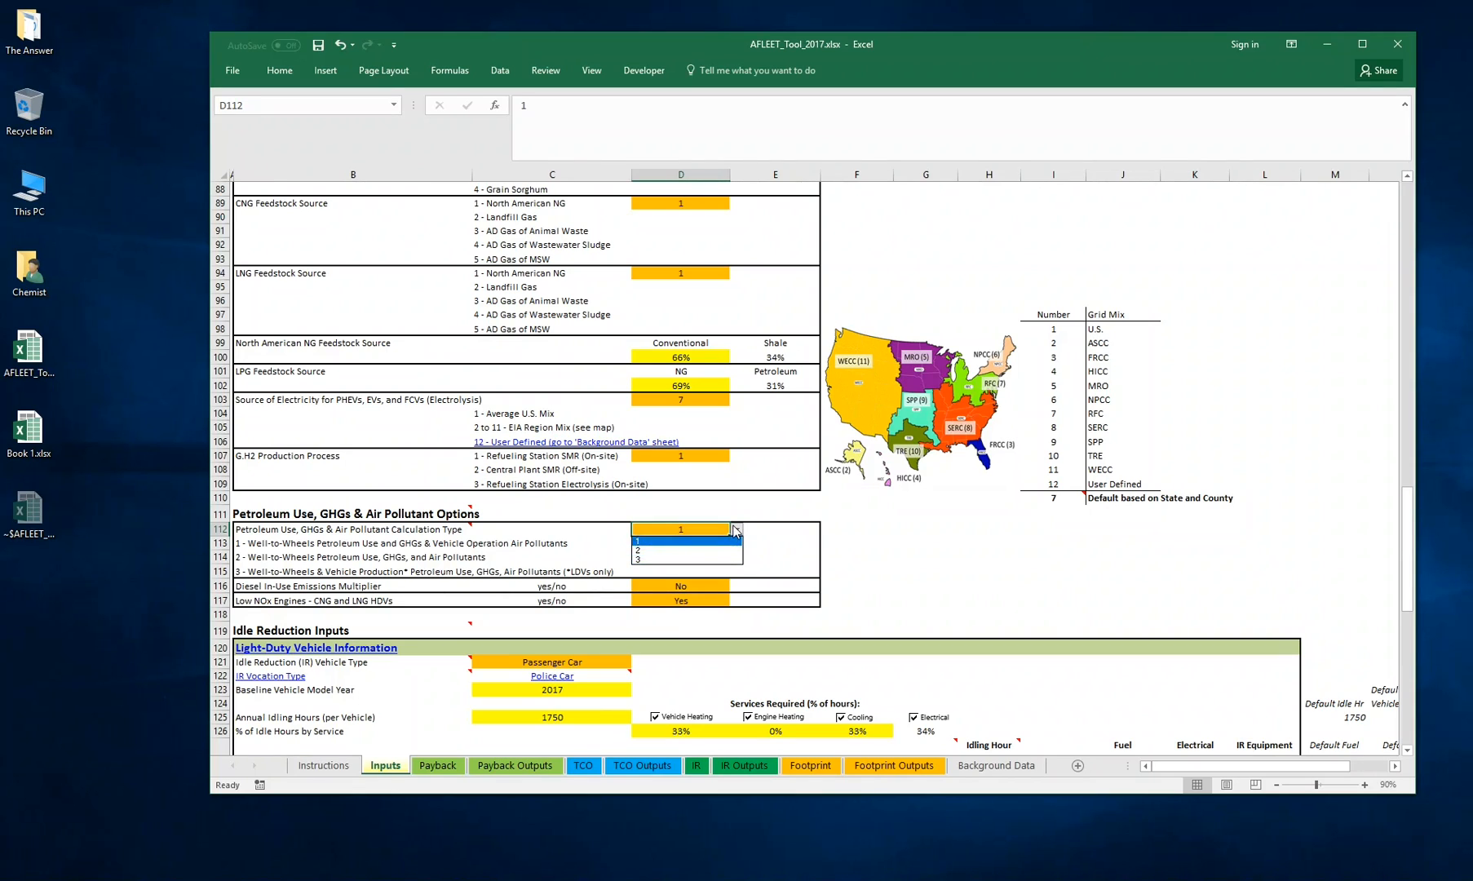
{"action": "left_click", "coordinate": [736, 529]}
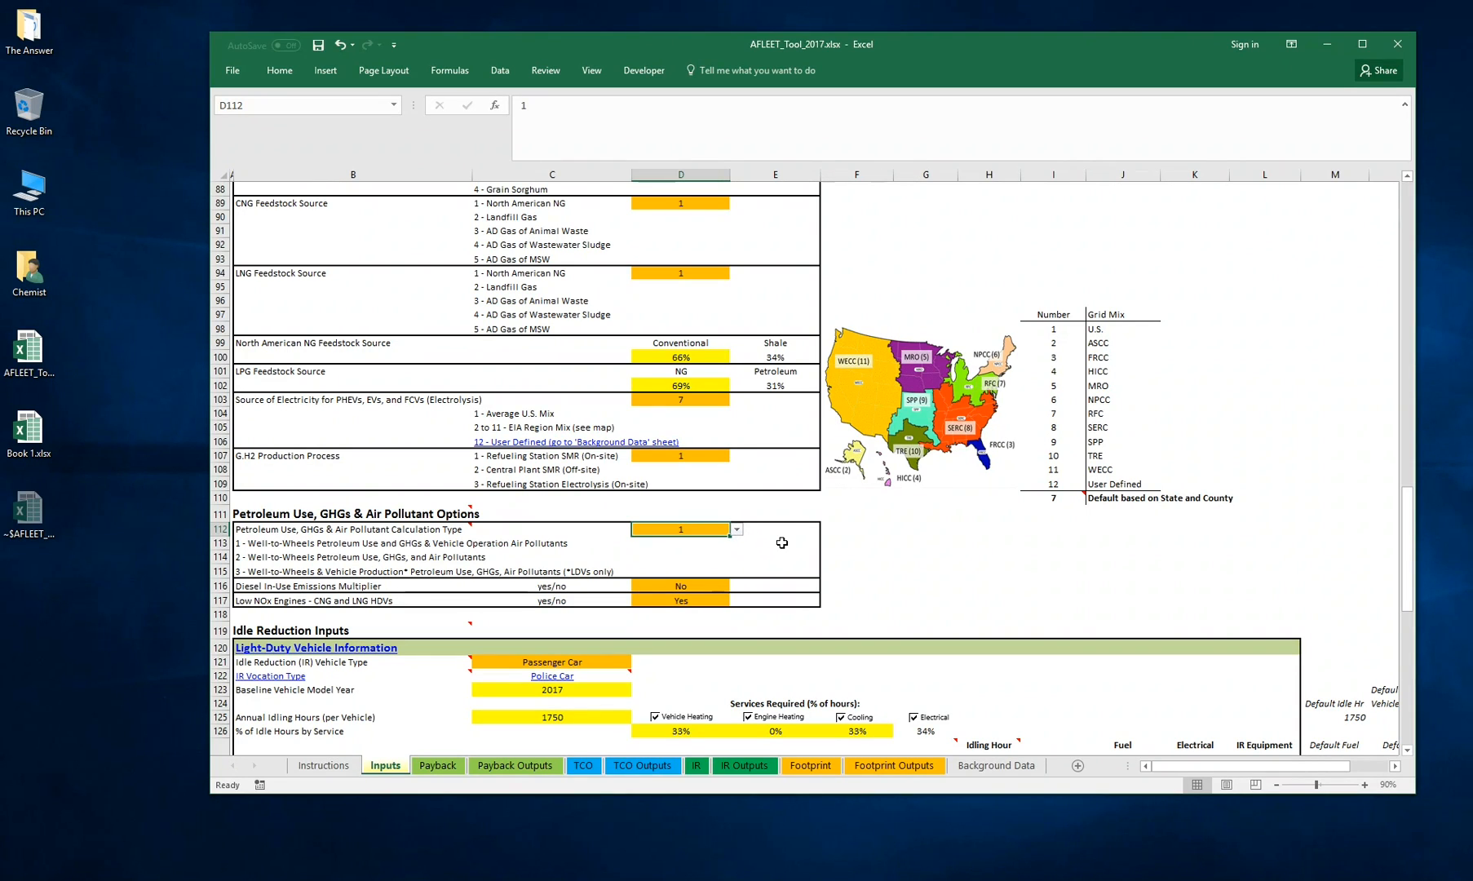
Open the Petroleum Use, GHGs & Air Pollutant Calculation Type list and review its three calculation options
{"action": "left_click", "coordinate": [775, 548]}
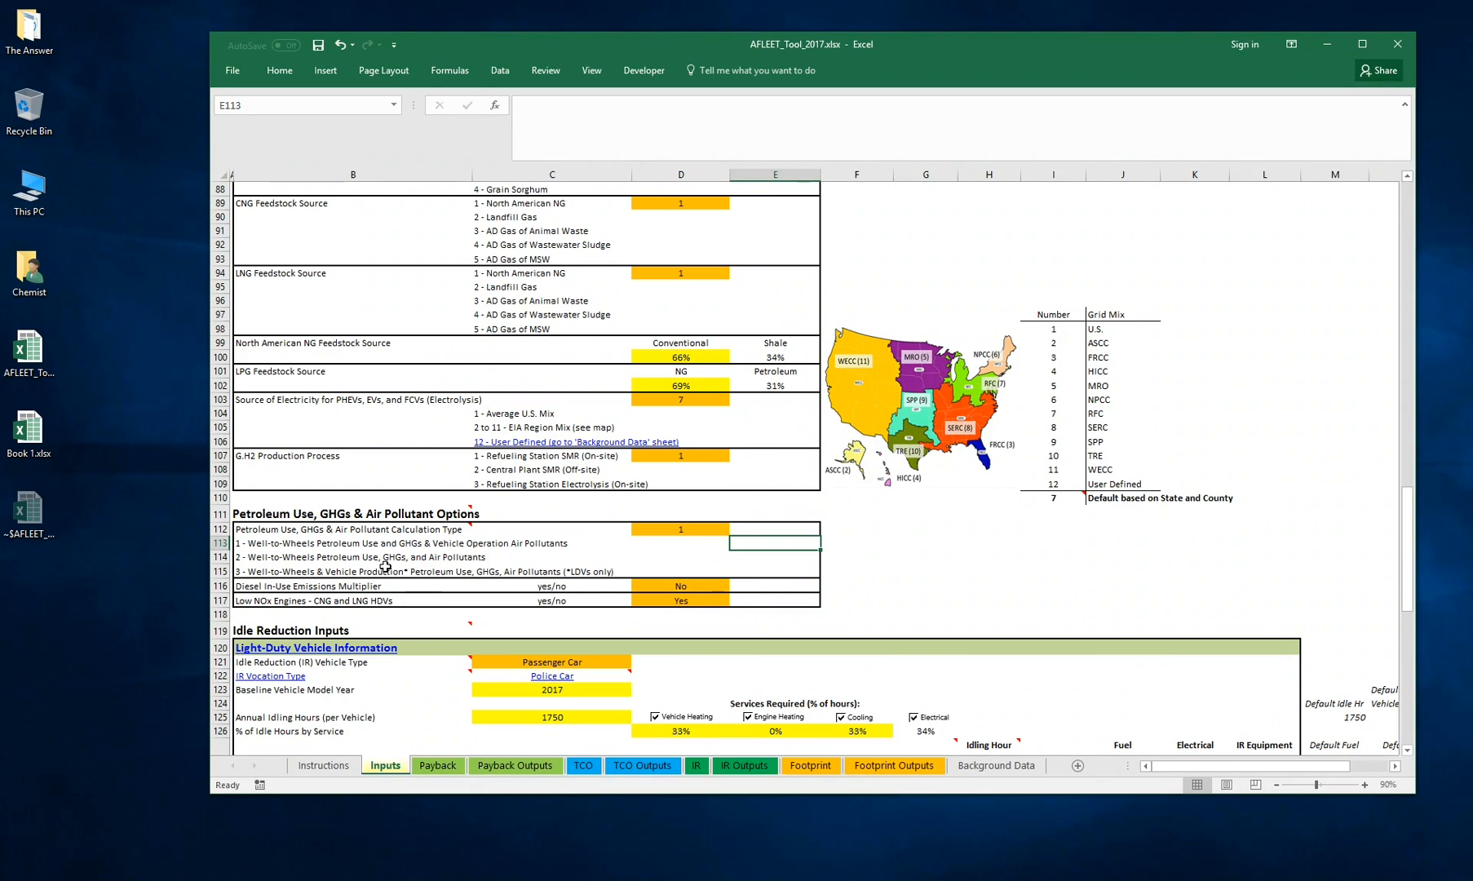
{"action": "left_click", "coordinate": [695, 527]}
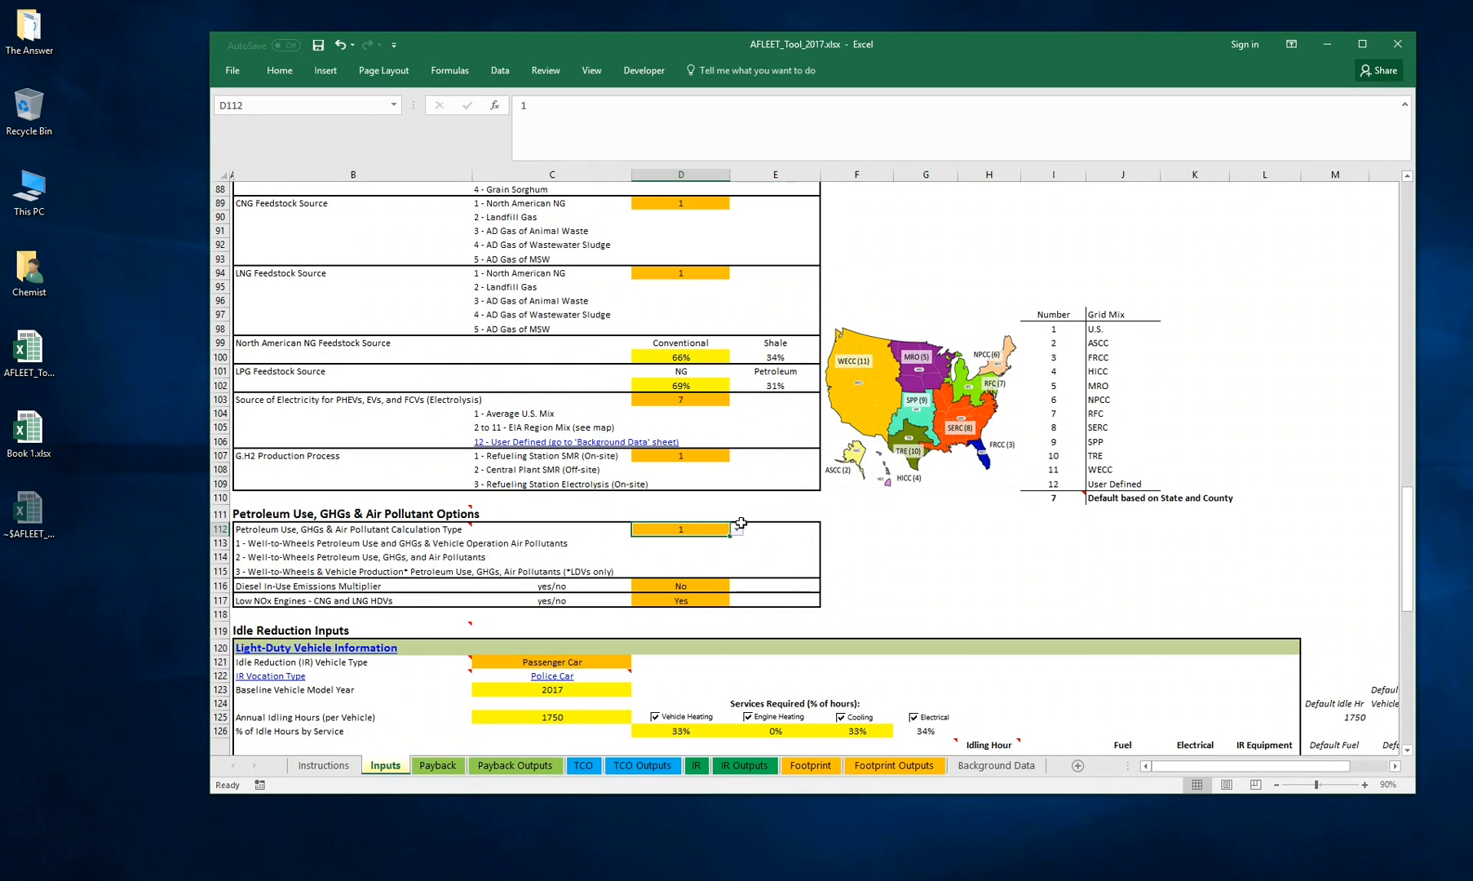
{"action": "left_click", "coordinate": [736, 529]}
{"action": "left_click", "coordinate": [718, 569]}
{"action": "left_click", "coordinate": [737, 528]}
{"action": "left_click", "coordinate": [706, 542]}
{"action": "left_click", "coordinate": [866, 549]}
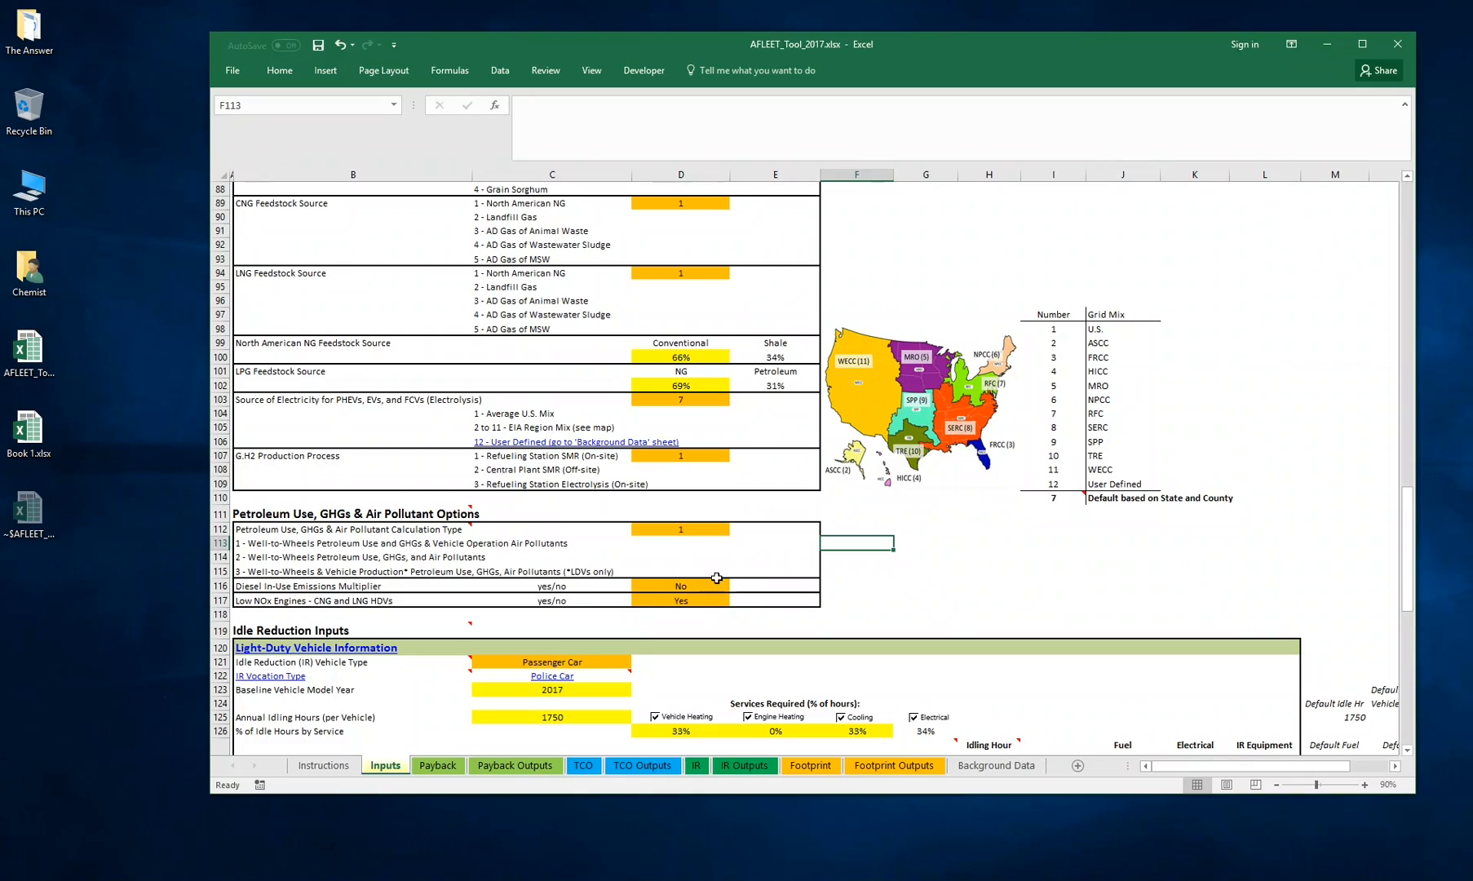
Review the Idle Reduction Inputs block for light-duty and heavy-duty vehicles and their idling equipment
{"action": "scroll", "coordinate": [705, 481], "scroll_direction": "down", "scroll_amount": 6}
{"action": "scroll", "coordinate": [883, 497], "scroll_direction": "down", "scroll_amount": 4}
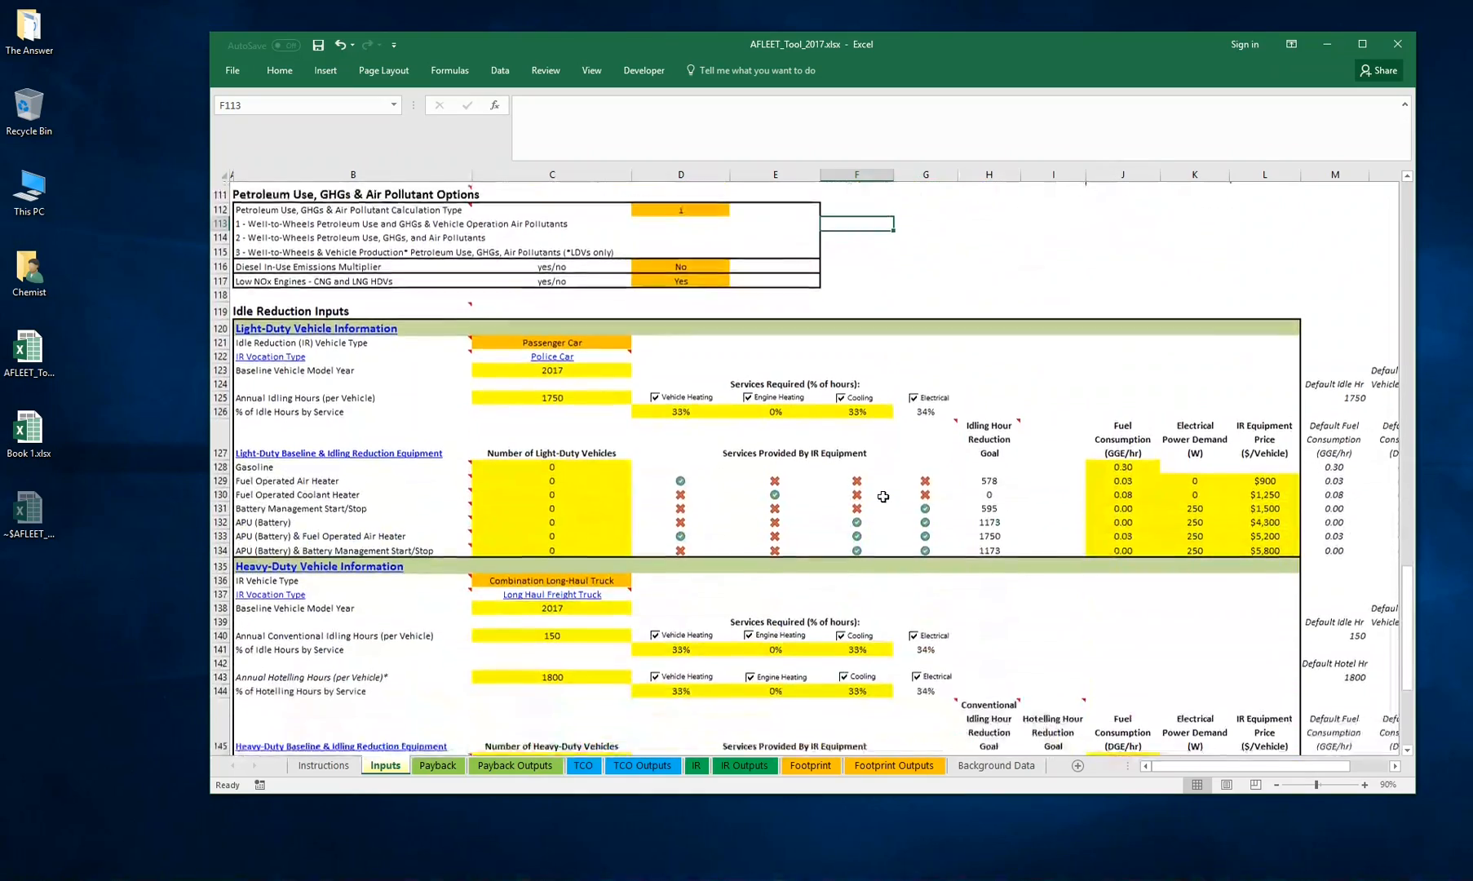
{"action": "left_click_drag", "start_coordinate": [255, 207], "coordinate": [1098, 678]}
{"action": "scroll", "coordinate": [975, 670], "scroll_direction": "up", "scroll_amount": 13}
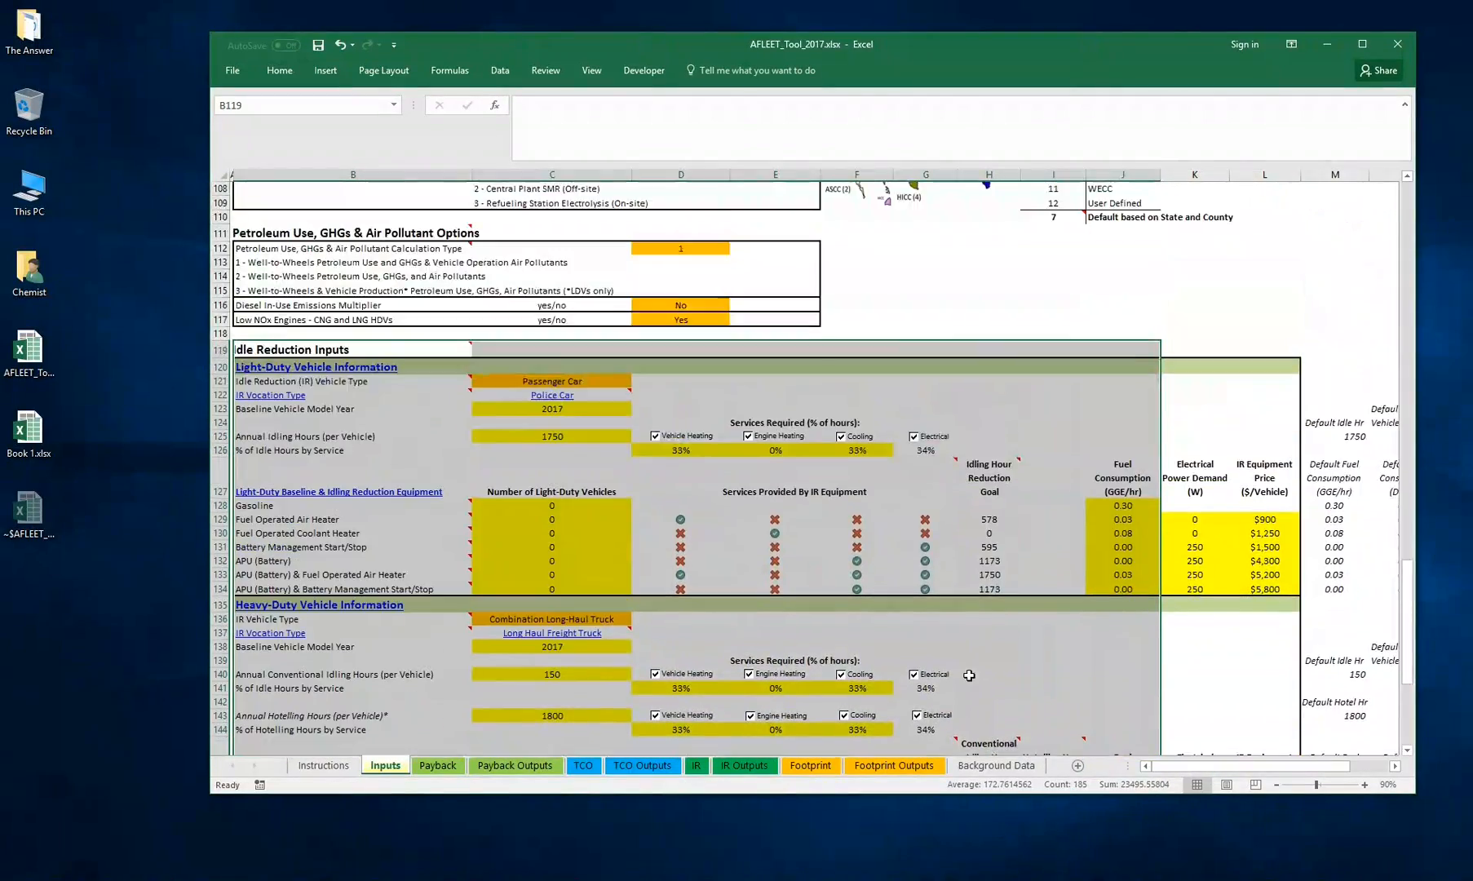
{"action": "left_click", "coordinate": [967, 618]}
Switch to the Footprint sheet, the Fleet Footprint Calculator
{"action": "scroll", "coordinate": [906, 651], "scroll_direction": "up", "scroll_amount": 20}
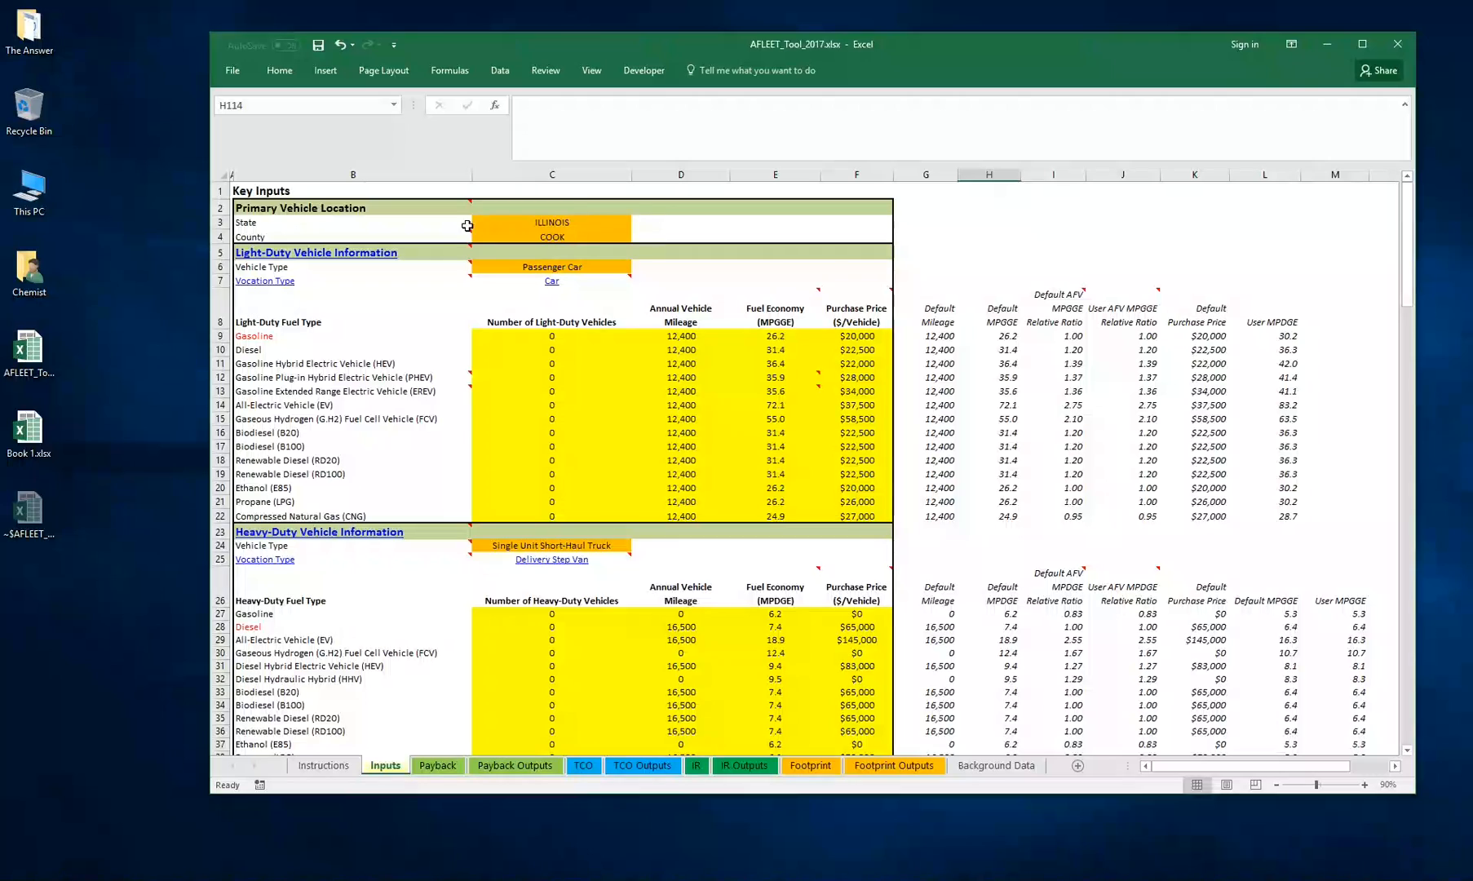
{"action": "scroll", "coordinate": [649, 355], "scroll_direction": "down", "scroll_amount": 17}
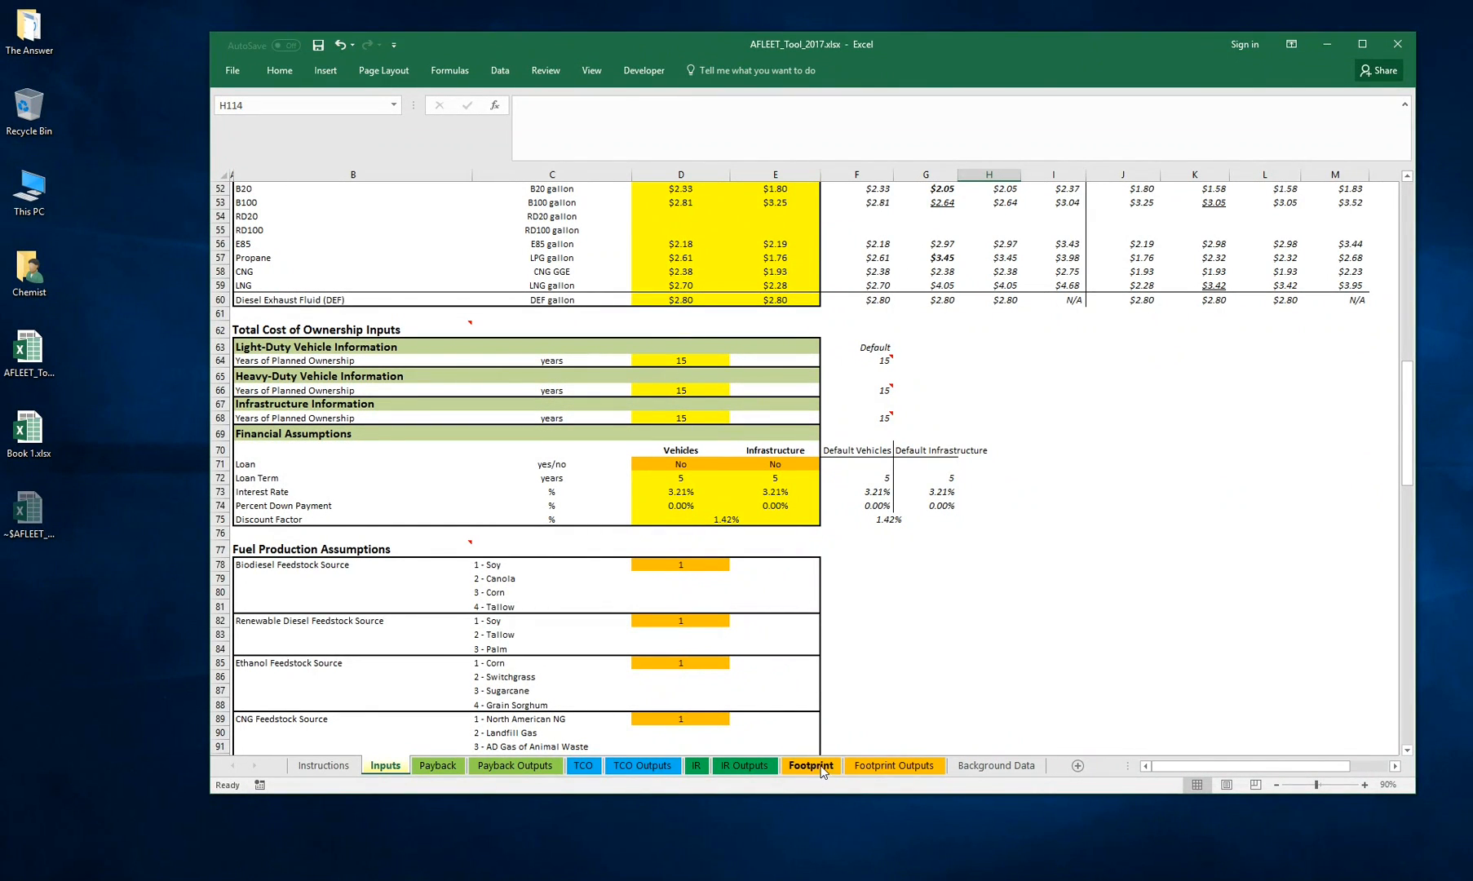
{"action": "scroll", "coordinate": [713, 363], "scroll_direction": "down", "scroll_amount": 5}
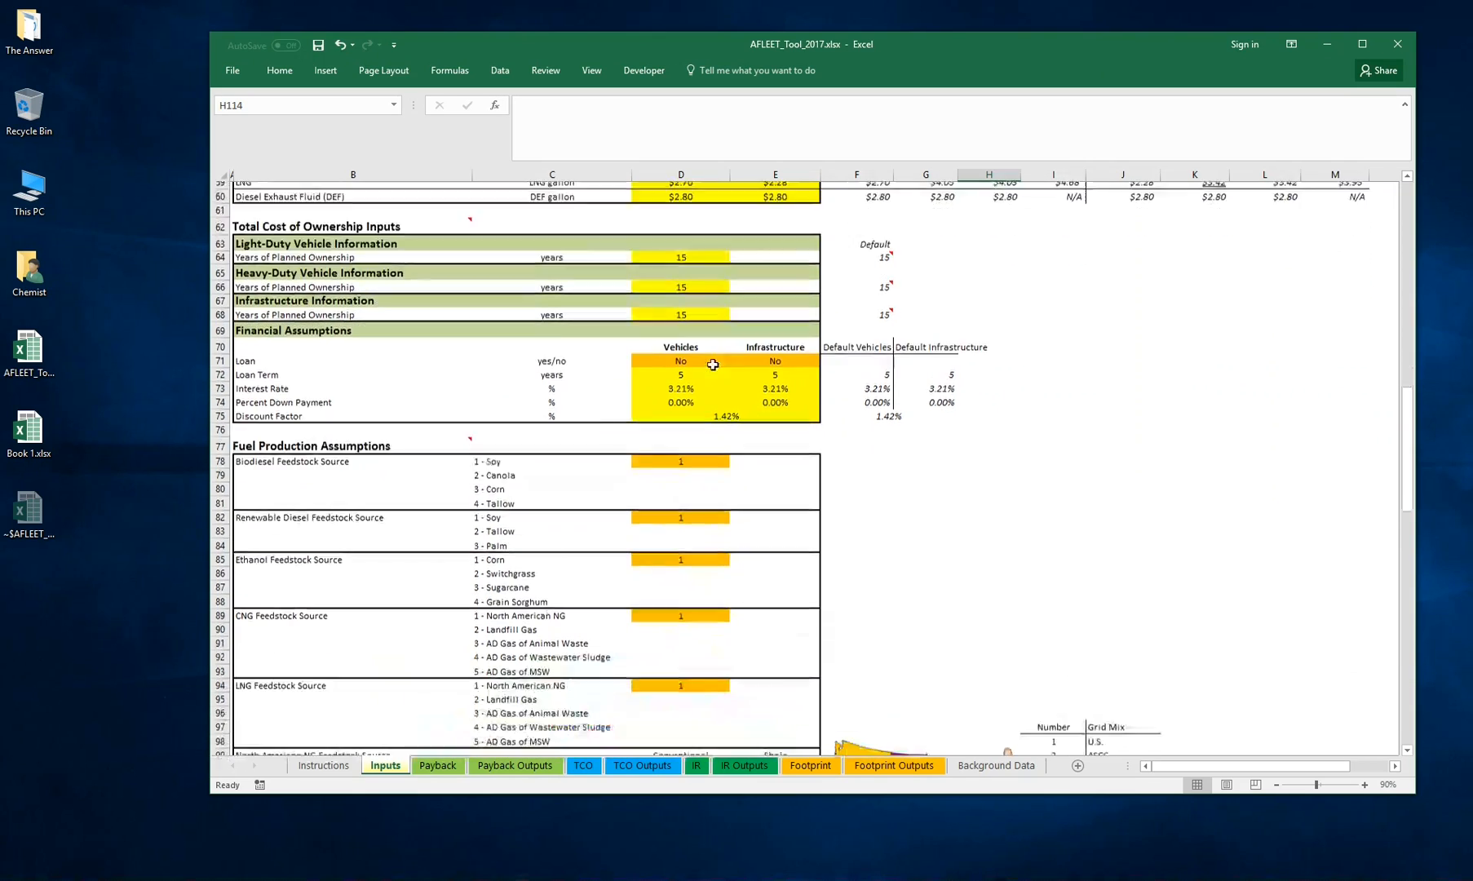
{"action": "scroll", "coordinate": [657, 352], "scroll_direction": "down", "scroll_amount": 9}
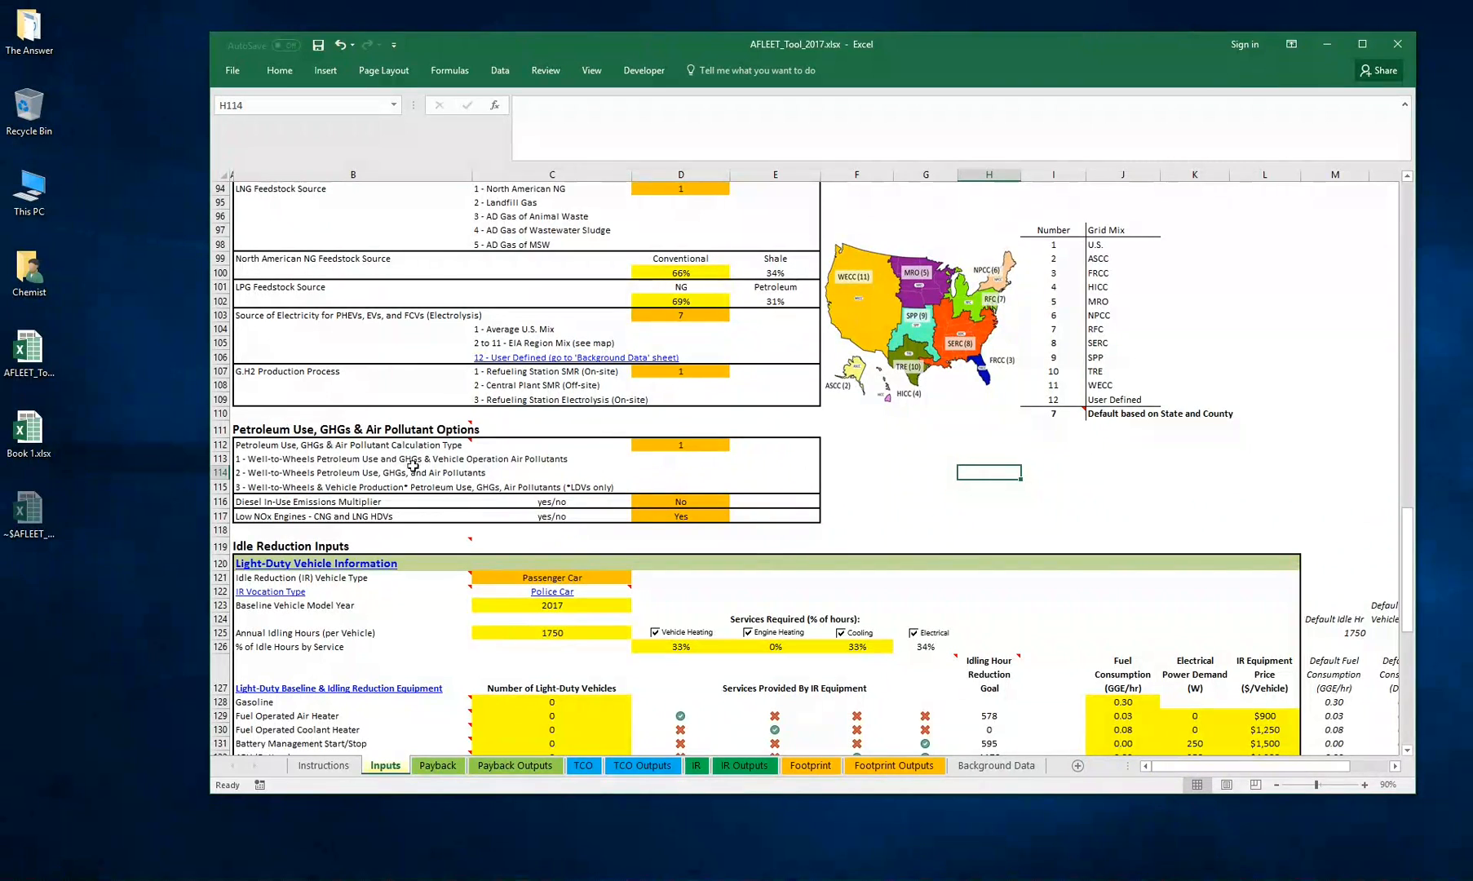
{"action": "scroll", "coordinate": [844, 482], "scroll_direction": "down", "scroll_amount": 3}
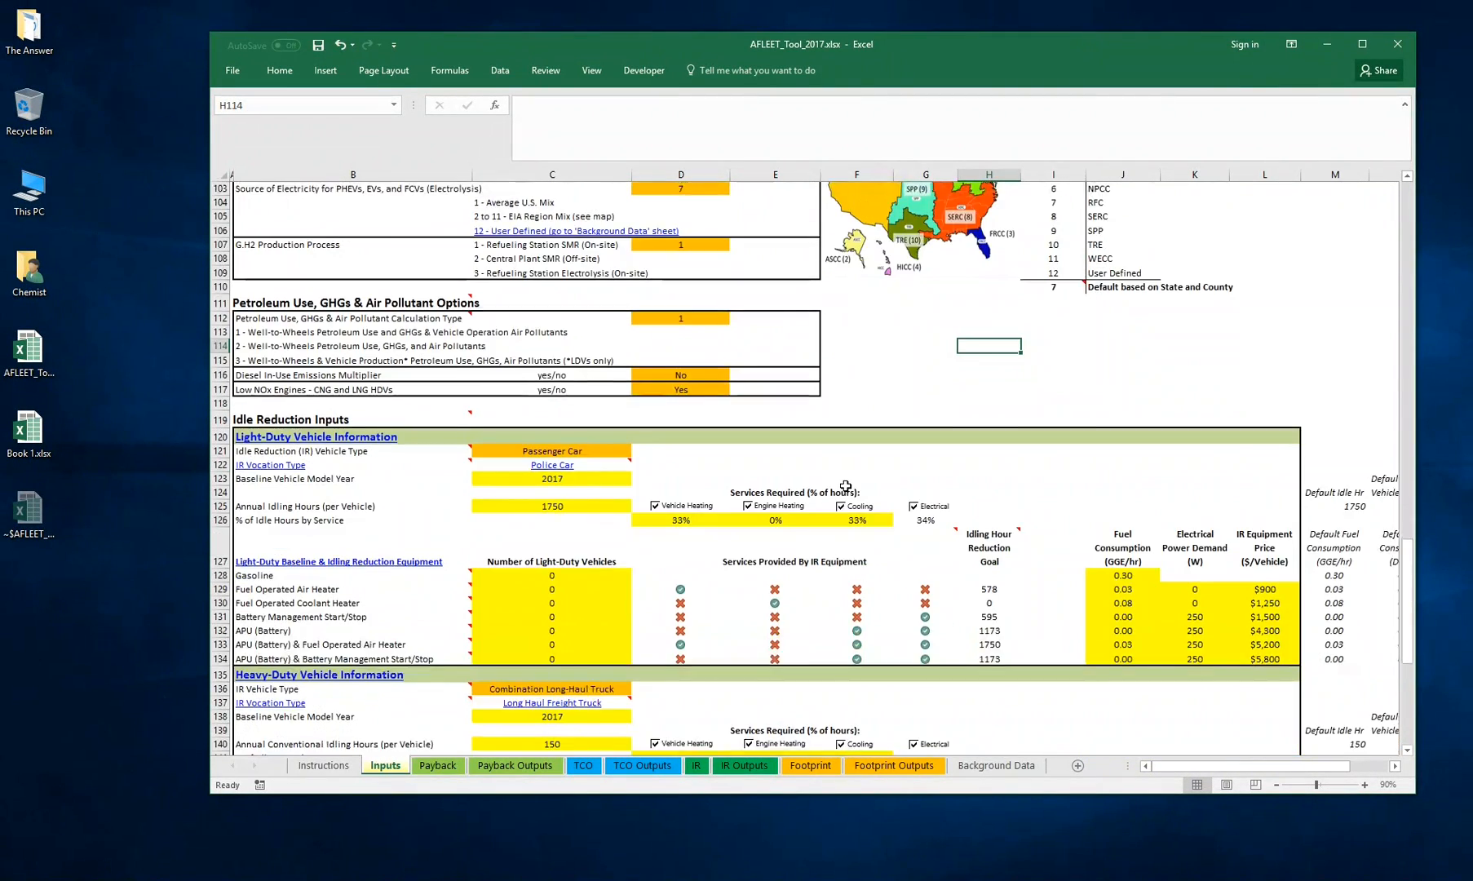
{"action": "scroll", "coordinate": [843, 478], "scroll_direction": "up", "scroll_amount": 4}
{"action": "scroll", "coordinate": [843, 478], "scroll_direction": "up", "scroll_amount": 2}
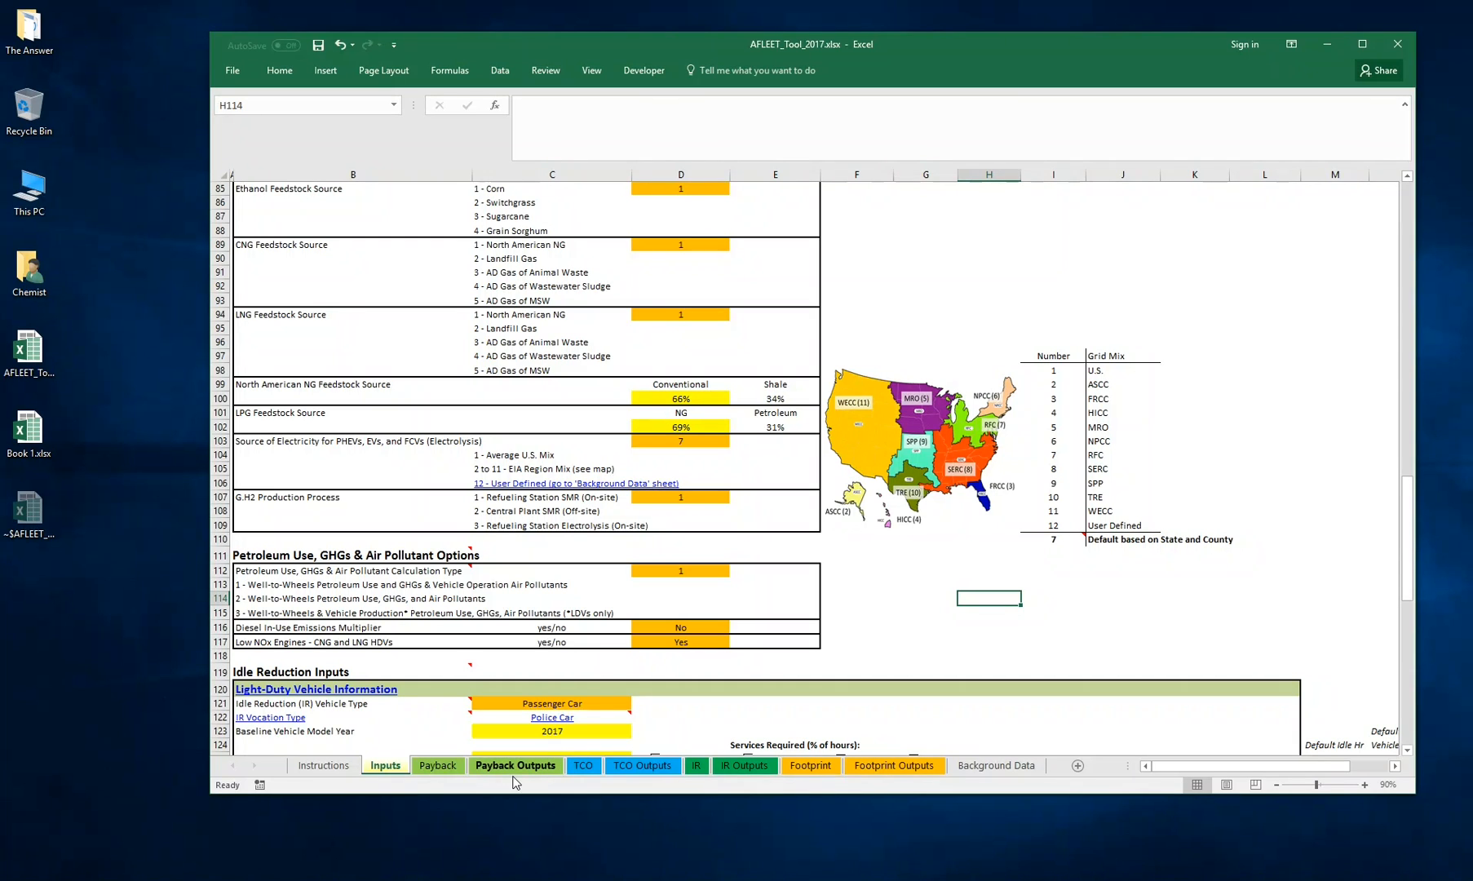
{"action": "left_click", "coordinate": [809, 766]}
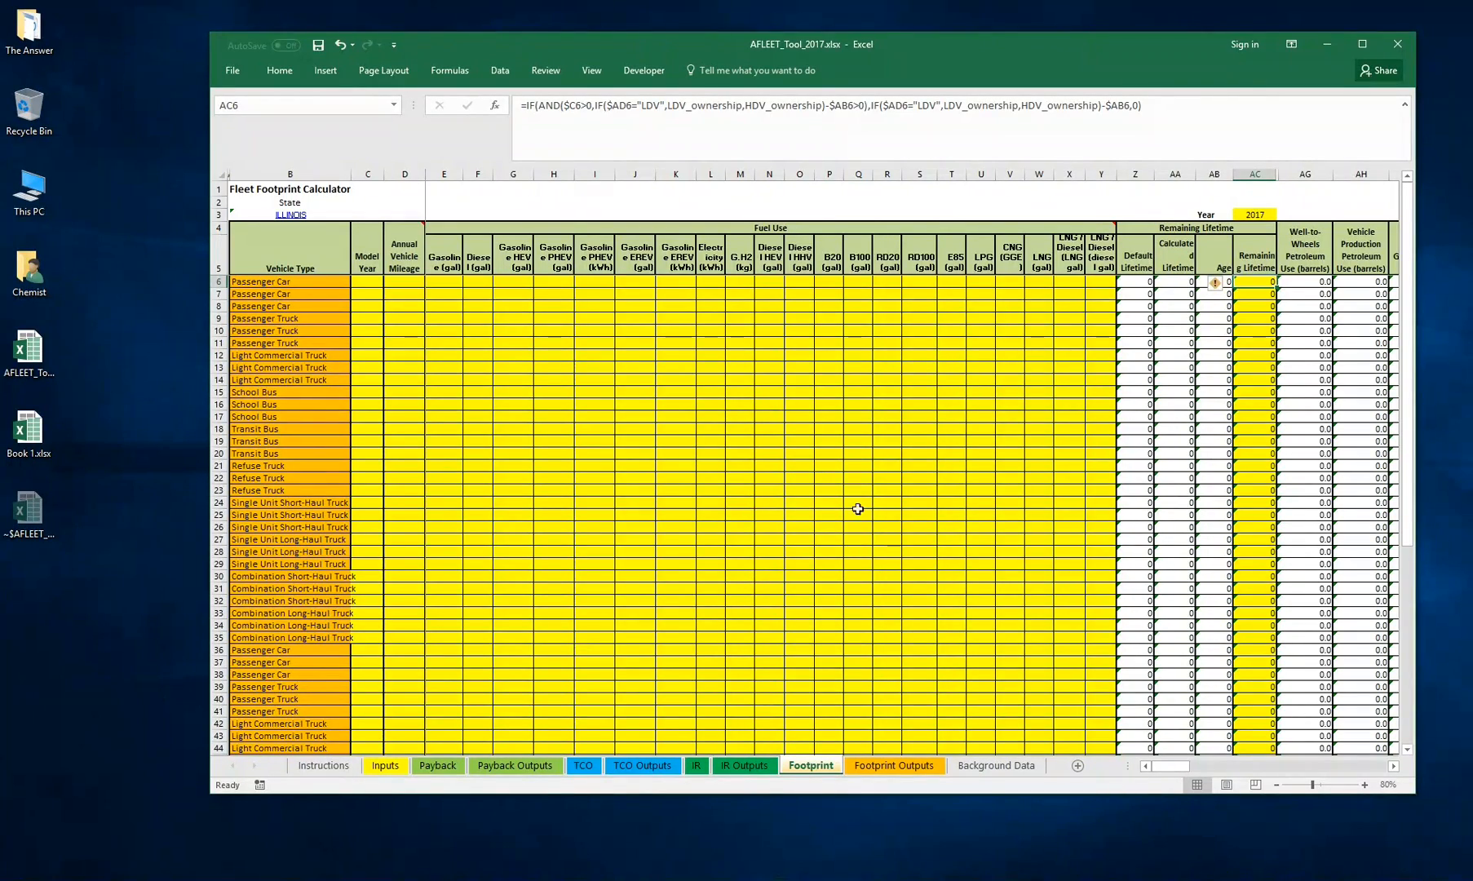
Inspect the Footprint sheet's Vehicle Type column and its selectable vehicle types for each row
{"action": "scroll", "coordinate": [858, 445], "scroll_direction": "down", "scroll_amount": 10}
{"action": "scroll", "coordinate": [858, 445], "scroll_direction": "up", "scroll_amount": 10}
{"action": "mouse_move", "coordinate": [1162, 766]}
{"action": "left_mouse_down"}
{"action": "mouse_move", "coordinate": [1351, 775]}
{"action": "mouse_move", "coordinate": [1170, 769]}
{"action": "left_mouse_up"}
{"action": "scroll", "coordinate": [897, 525], "scroll_direction": "down", "scroll_amount": 2}
{"action": "scroll", "coordinate": [897, 524], "scroll_direction": "up", "scroll_amount": 2}
{"action": "left_click", "coordinate": [242, 282]}
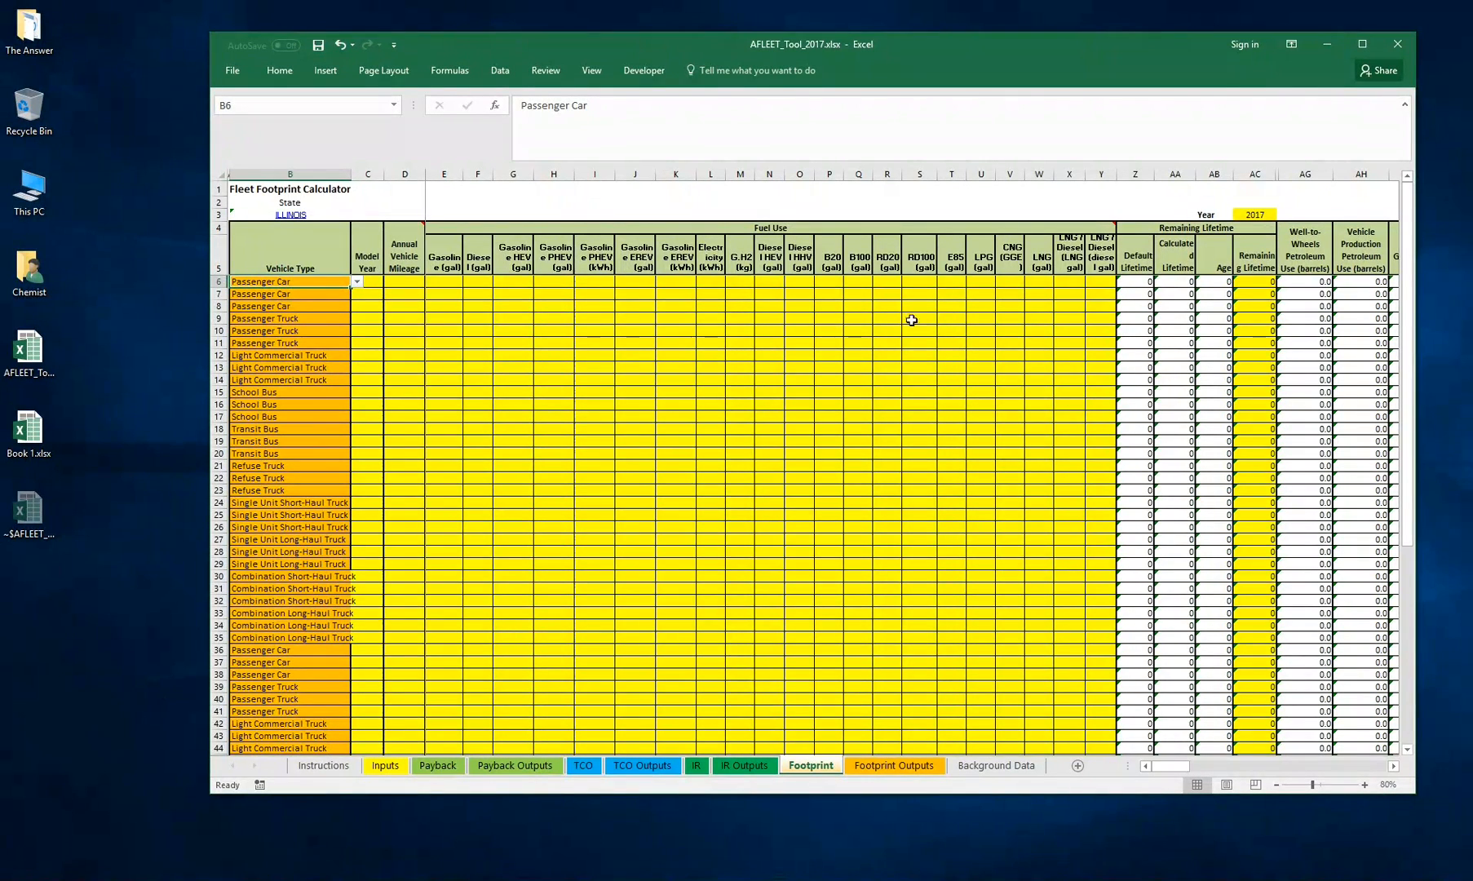
{"action": "left_click", "coordinate": [432, 306]}
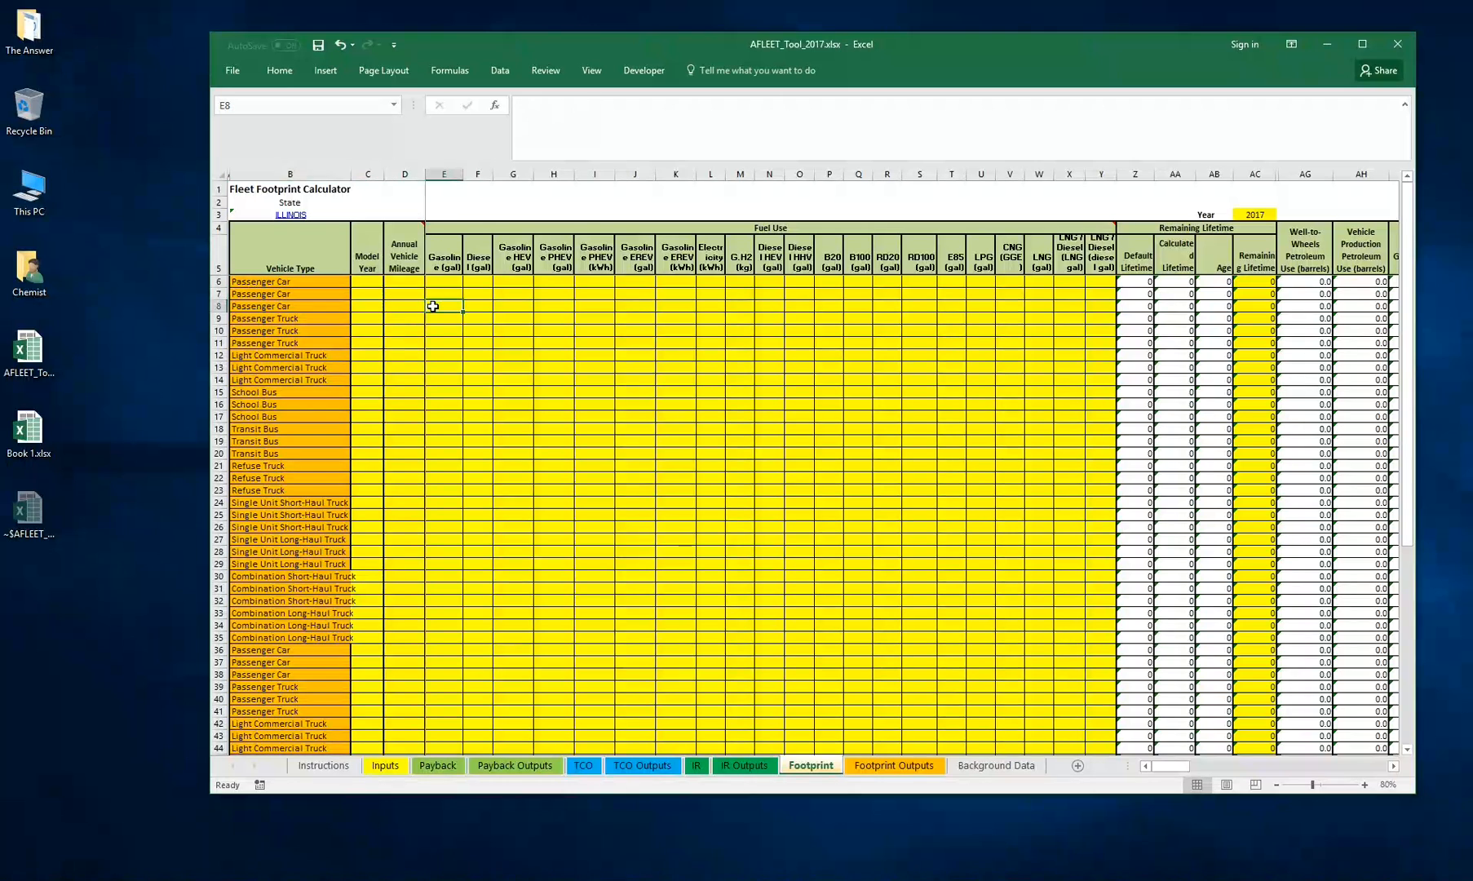
{"action": "left_click", "coordinate": [328, 284]}
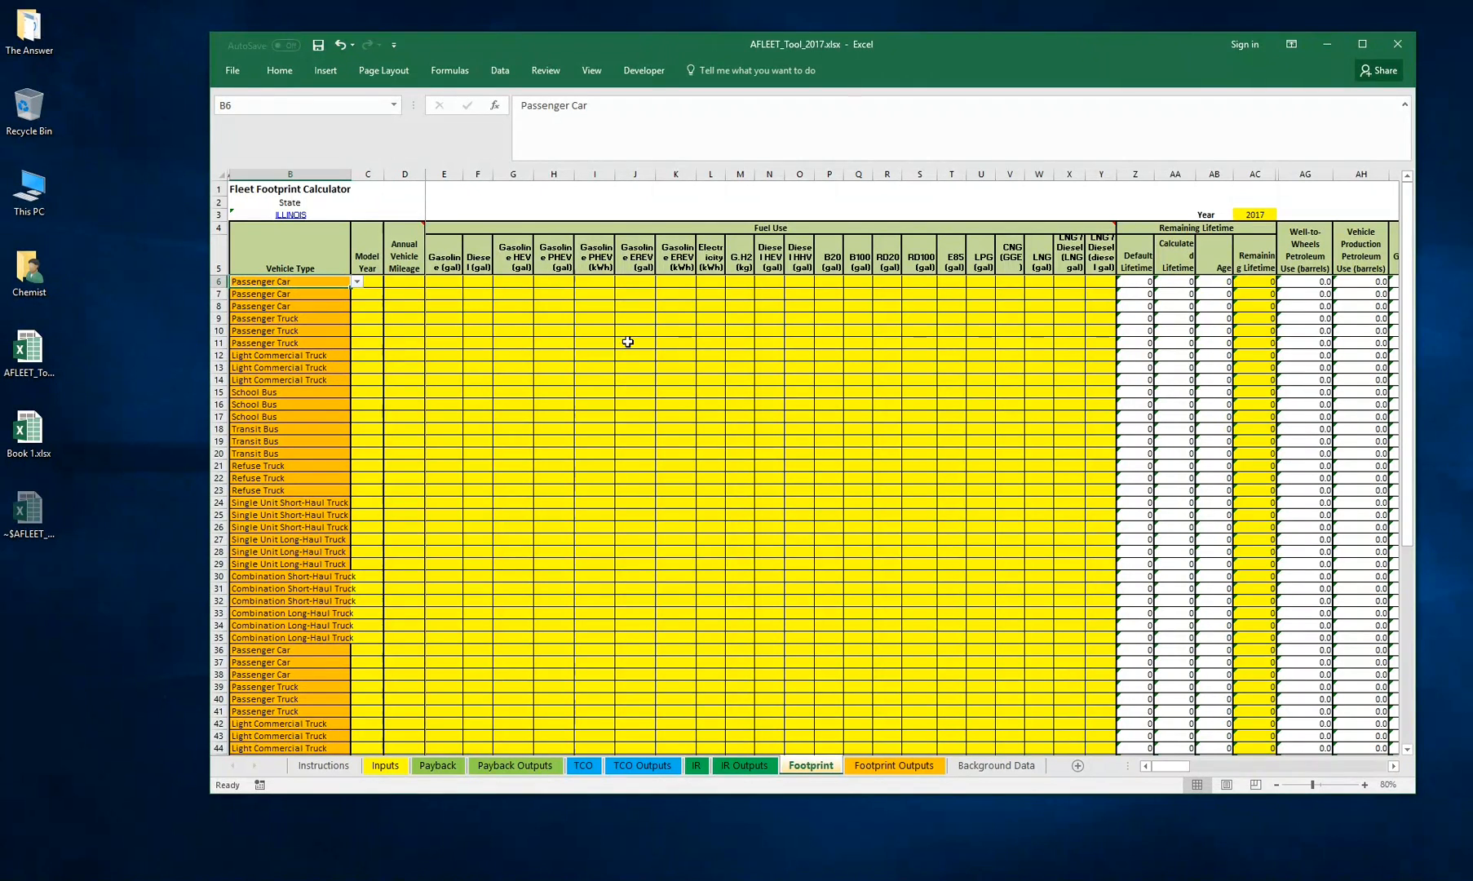
{"action": "key", "text": "Down"}
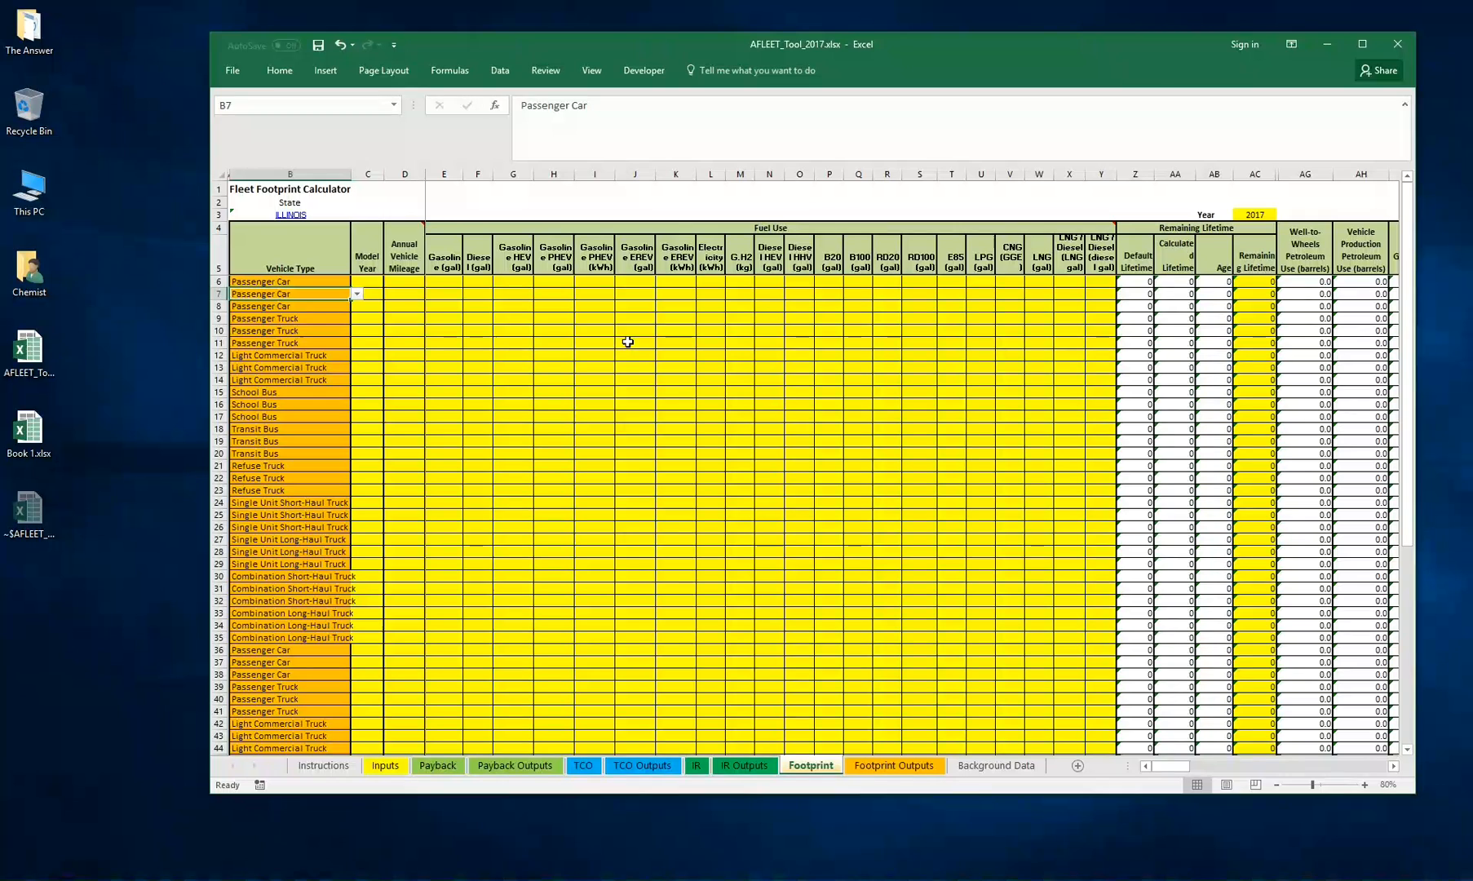
{"action": "key", "text": "Right"}
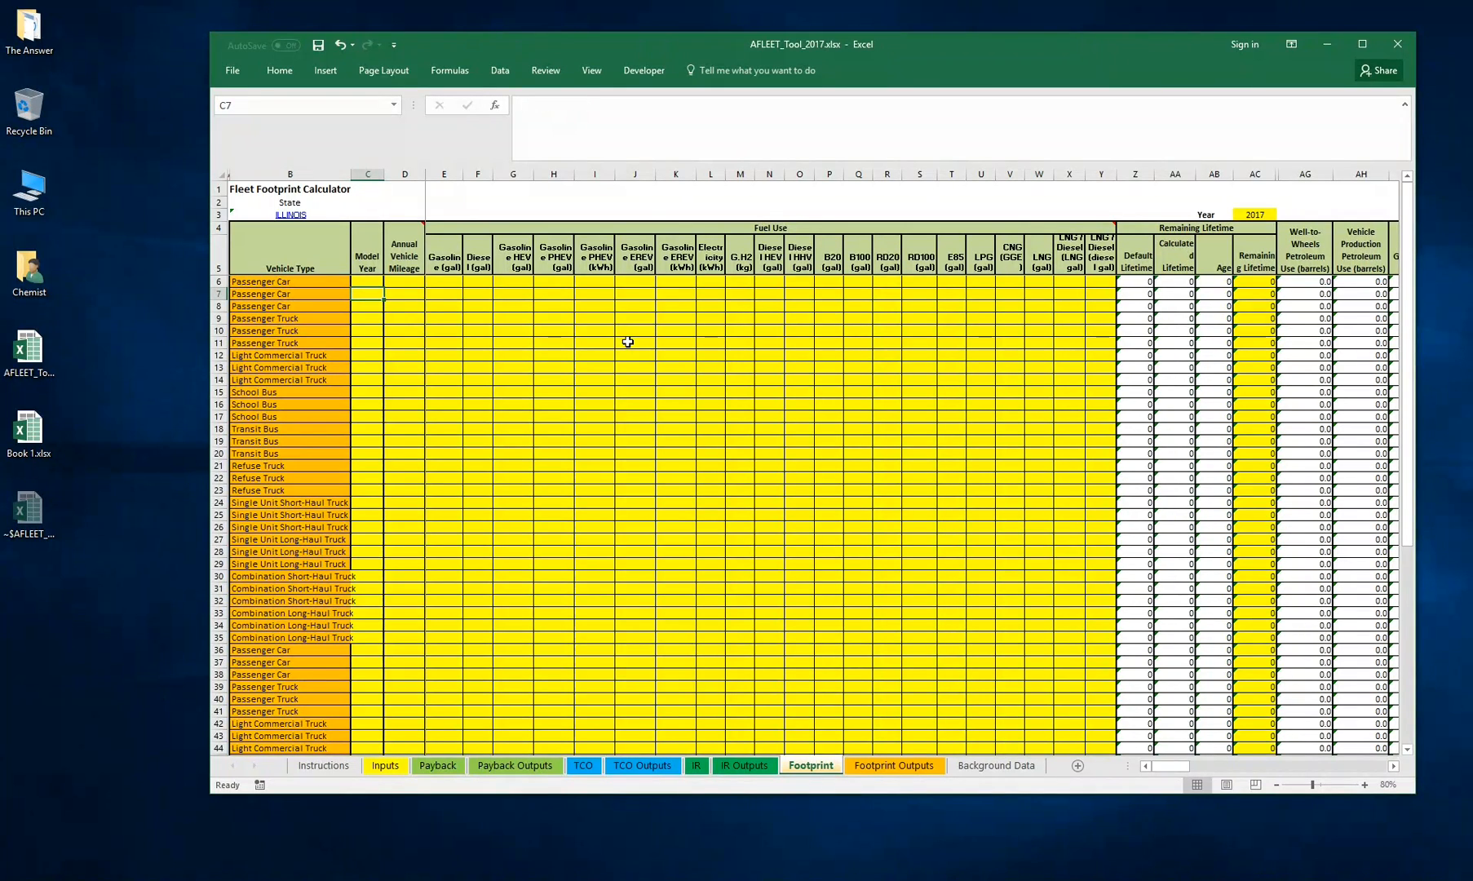
Examine the Model Year, Annual Vehicle Mileage and Fuel Use input columns of the Footprint sheet, including the Gasoline EREV headers
{"action": "left_click", "coordinate": [408, 295]}
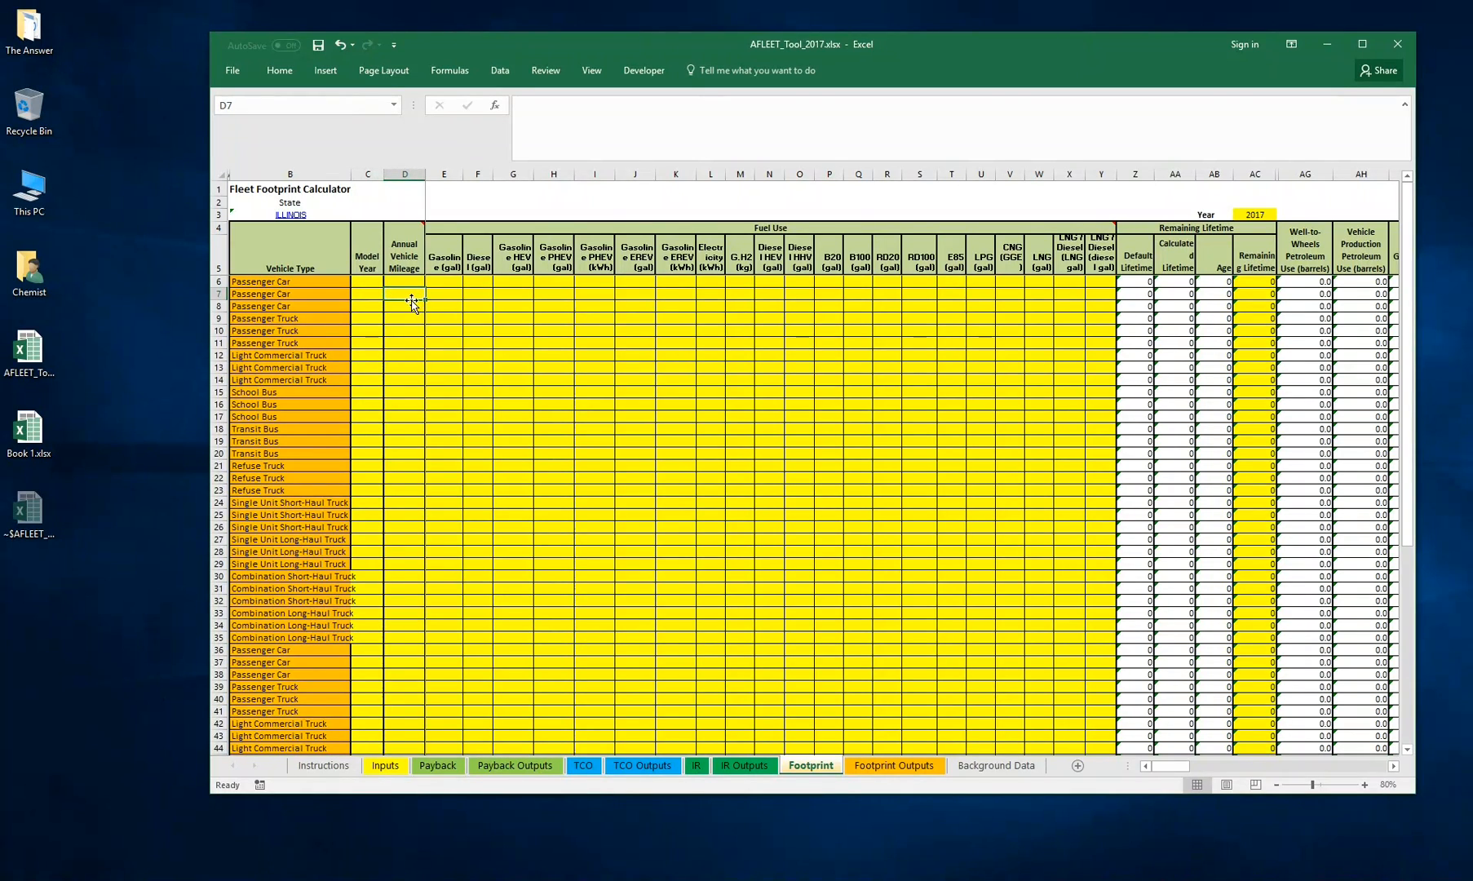
{"action": "left_click", "coordinate": [442, 297]}
{"action": "key", "text": "Right"}
{"action": "key", "text": "Right"}
{"action": "key", "text": "Right"}
{"action": "key", "text": "Right"}
{"action": "key", "text": "Right"}
{"action": "key", "text": "Right"}
{"action": "key", "text": "Right"}
{"action": "key", "text": "Right"}
{"action": "key", "text": "Right"}
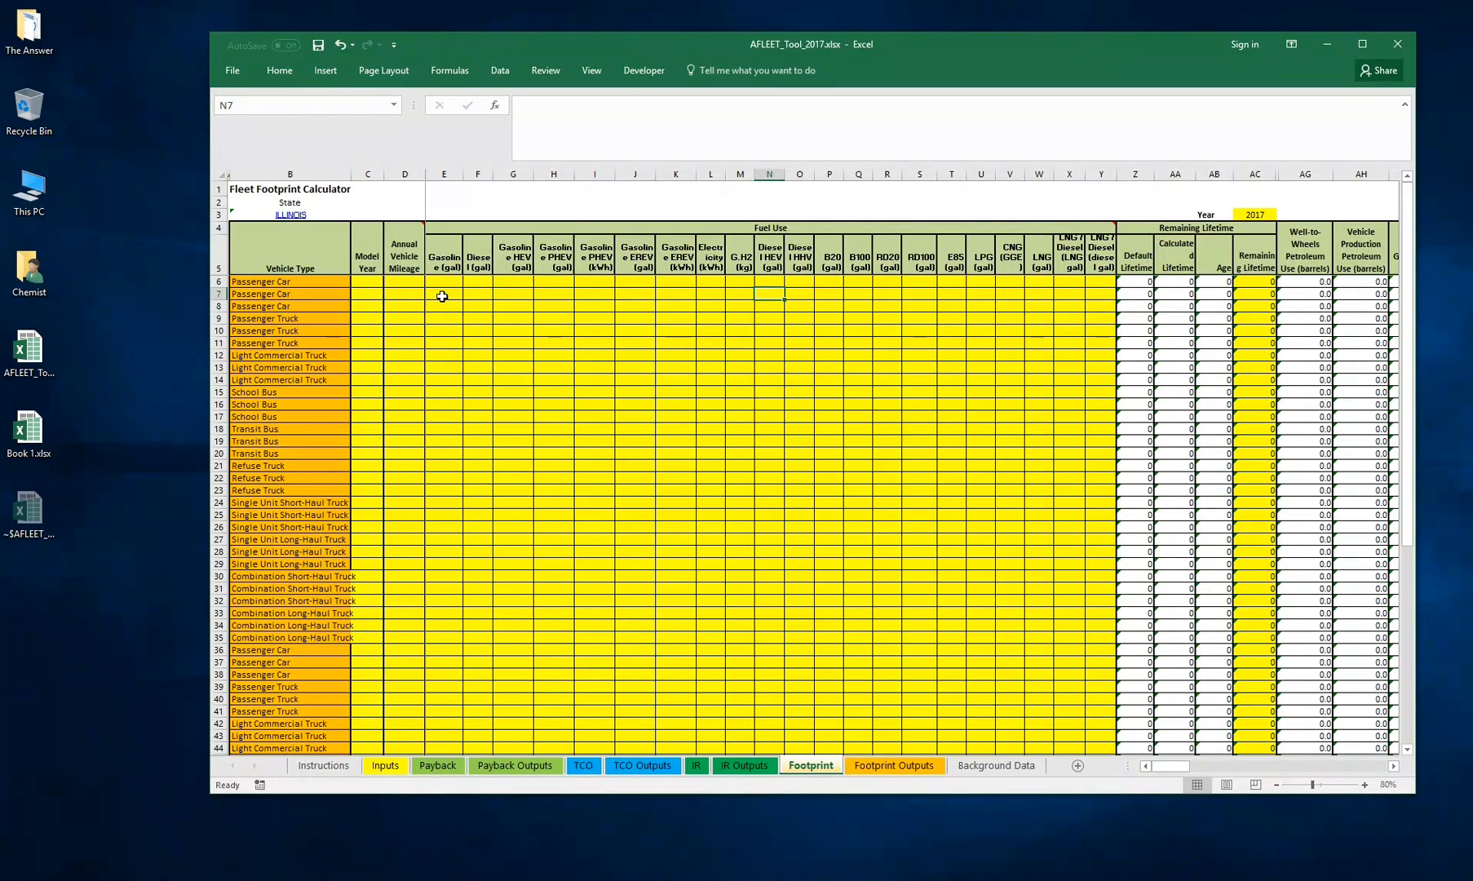
{"action": "key", "text": "Left"}
{"action": "key", "text": "Left"}
{"action": "key", "text": "Left"}
{"action": "key", "text": "Left"}
{"action": "key", "text": "Left"}
{"action": "key", "text": "Left"}
{"action": "key", "text": "Left"}
{"action": "key", "text": "Left"}
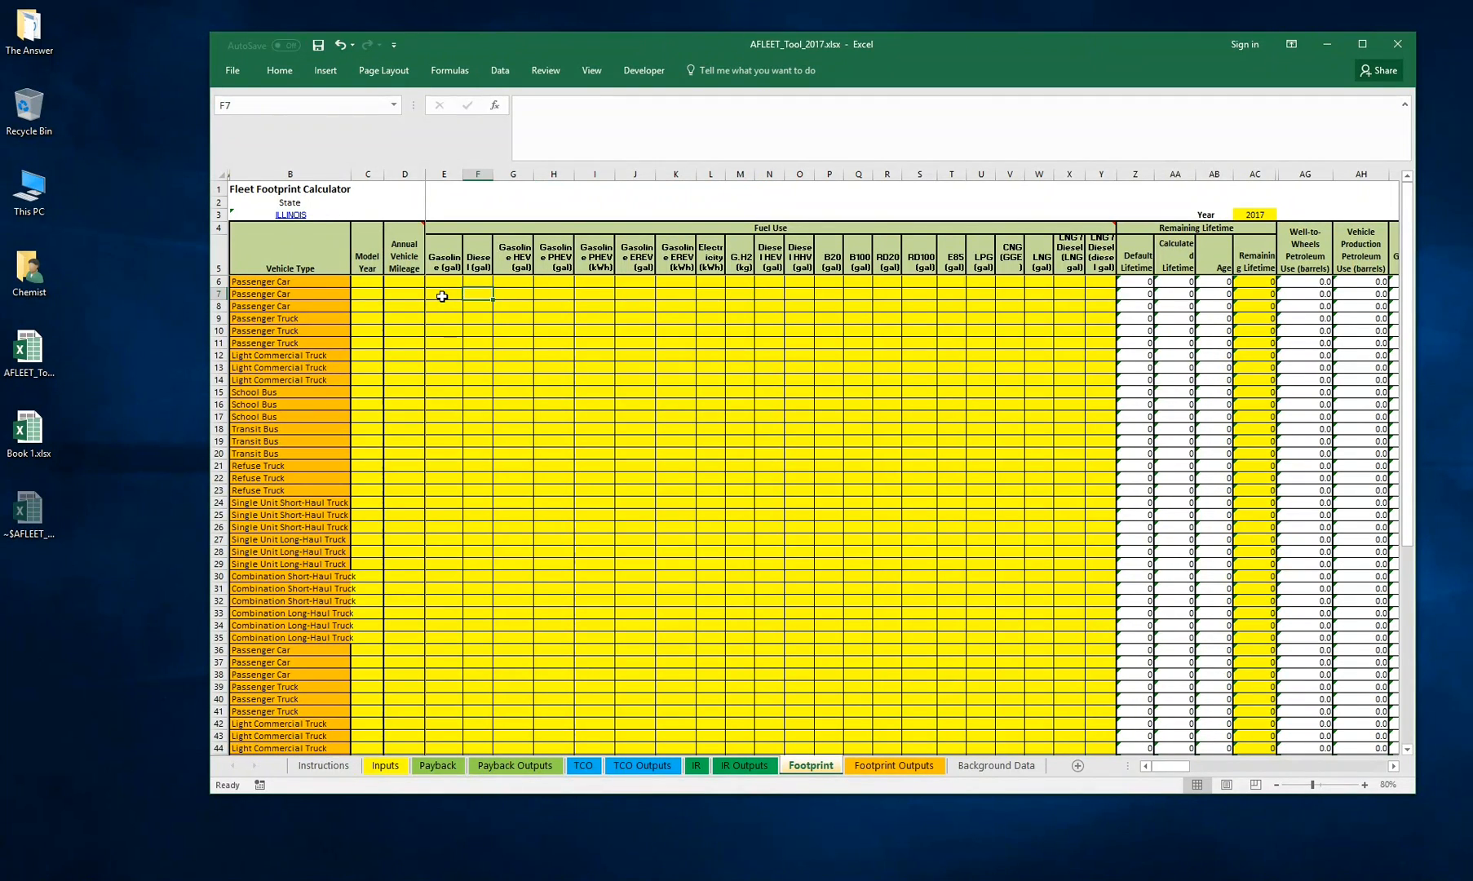
{"action": "key", "text": "Left"}
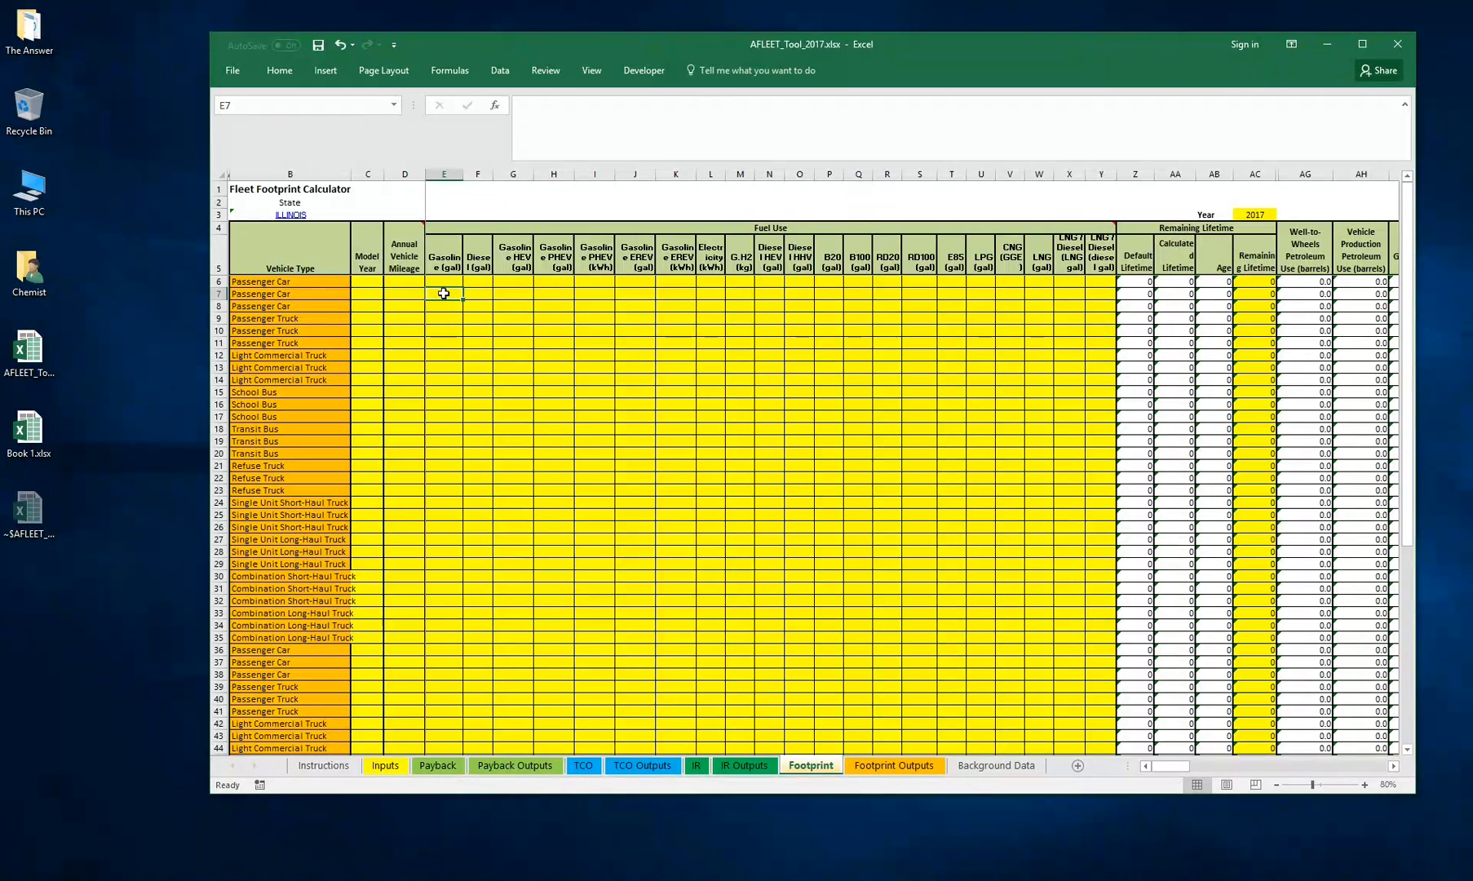
{"action": "key", "text": "Right"}
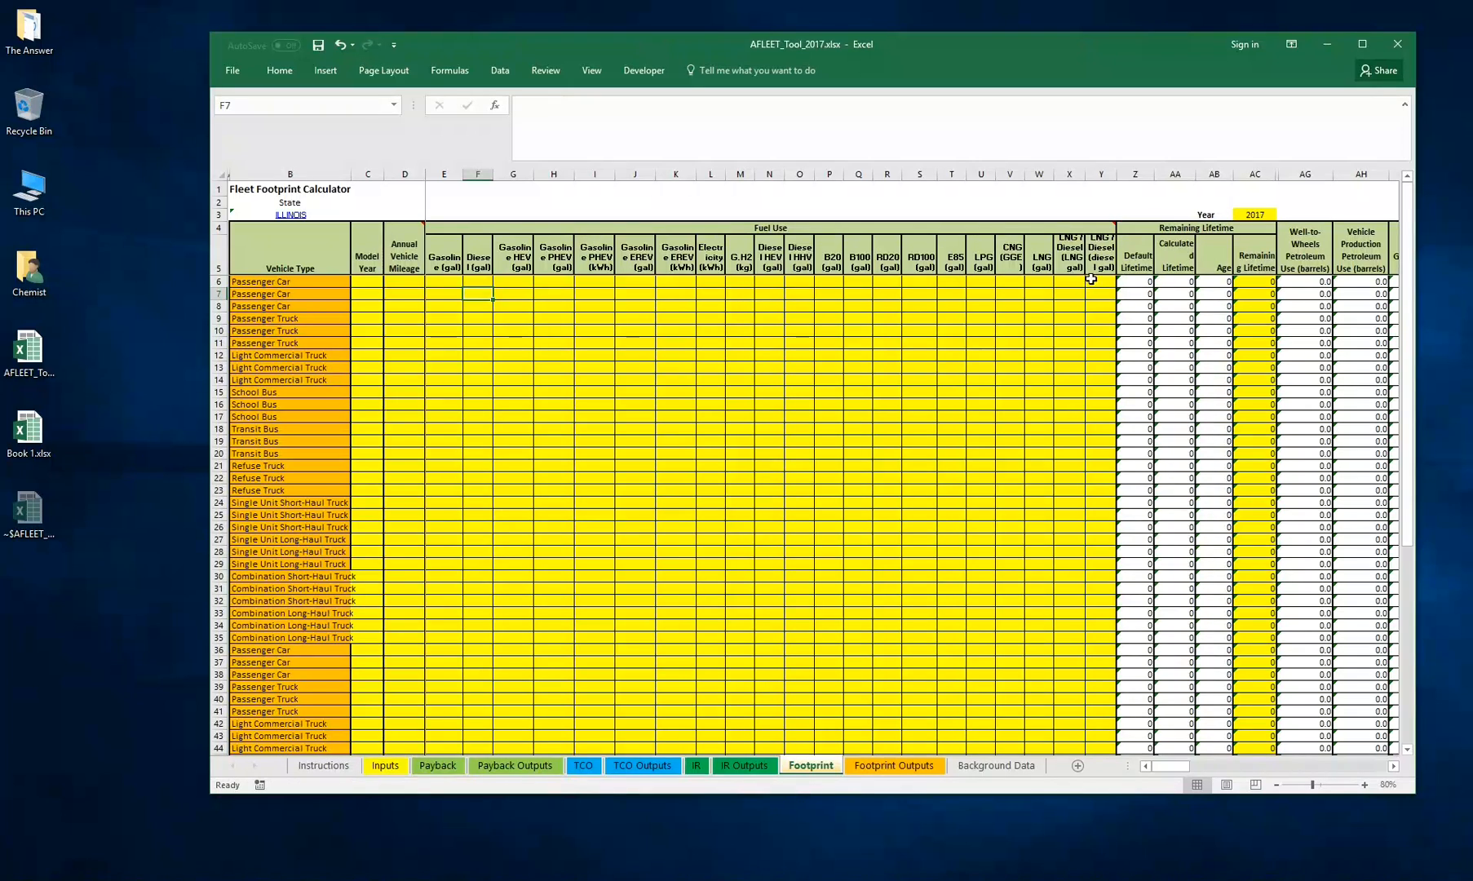
{"action": "left_click", "coordinate": [513, 293]}
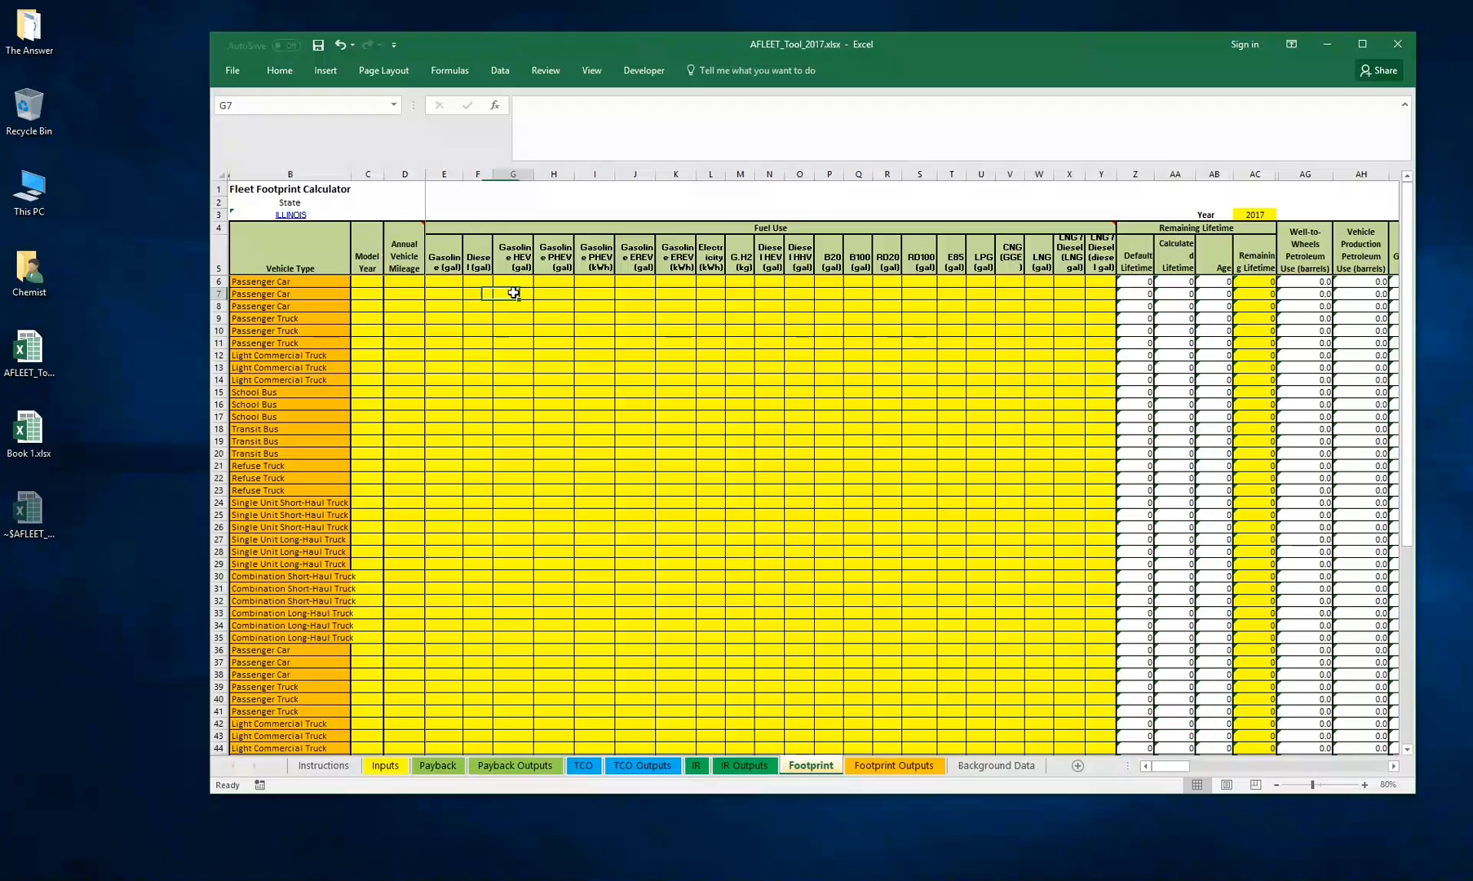
{"action": "left_click", "coordinate": [465, 292]}
{"action": "left_click", "coordinate": [452, 296]}
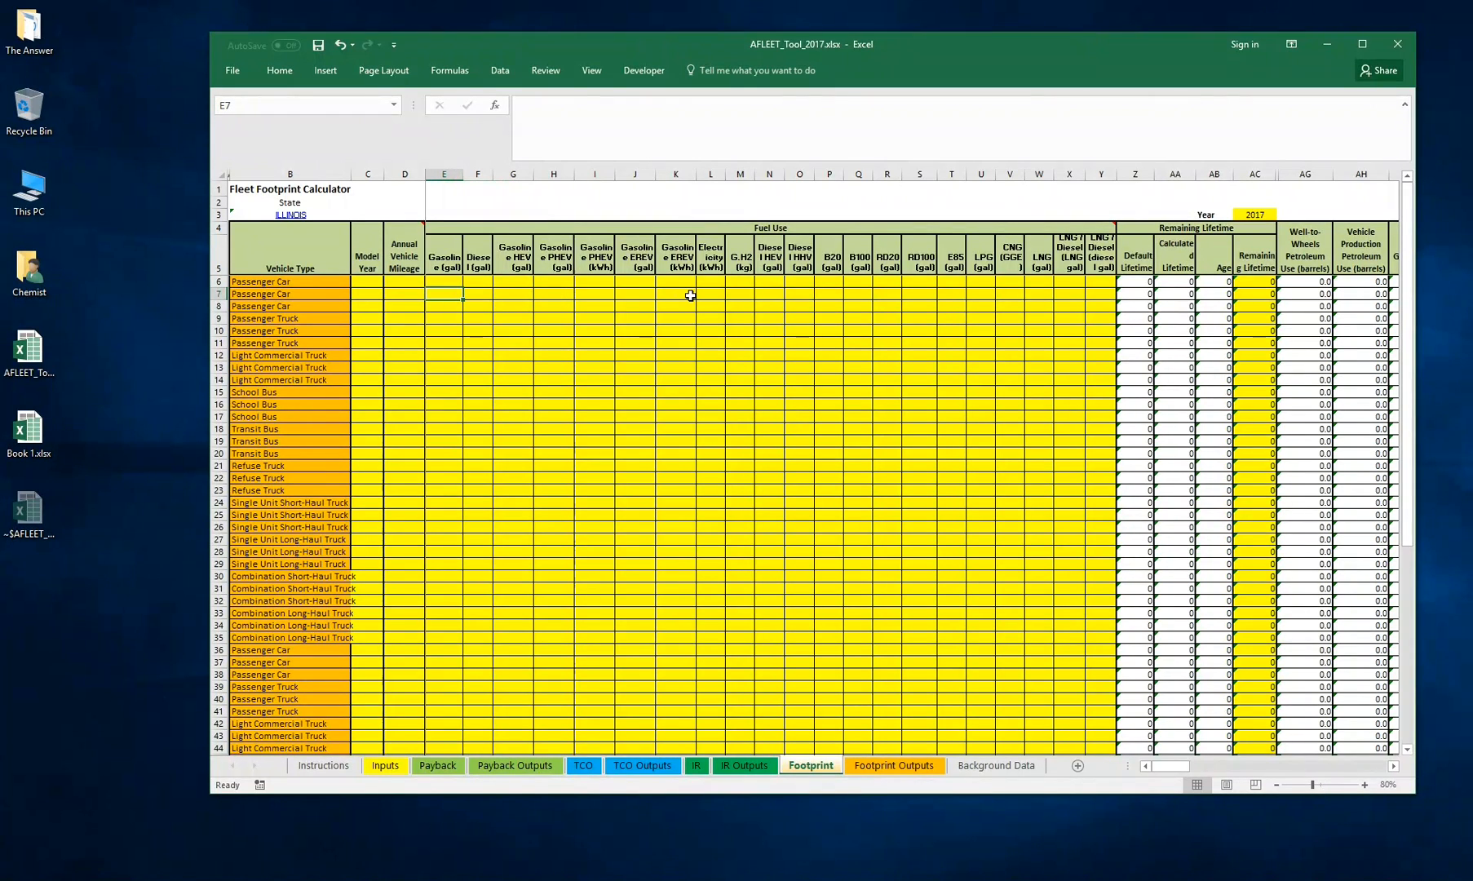
{"action": "left_click", "coordinate": [982, 293]}
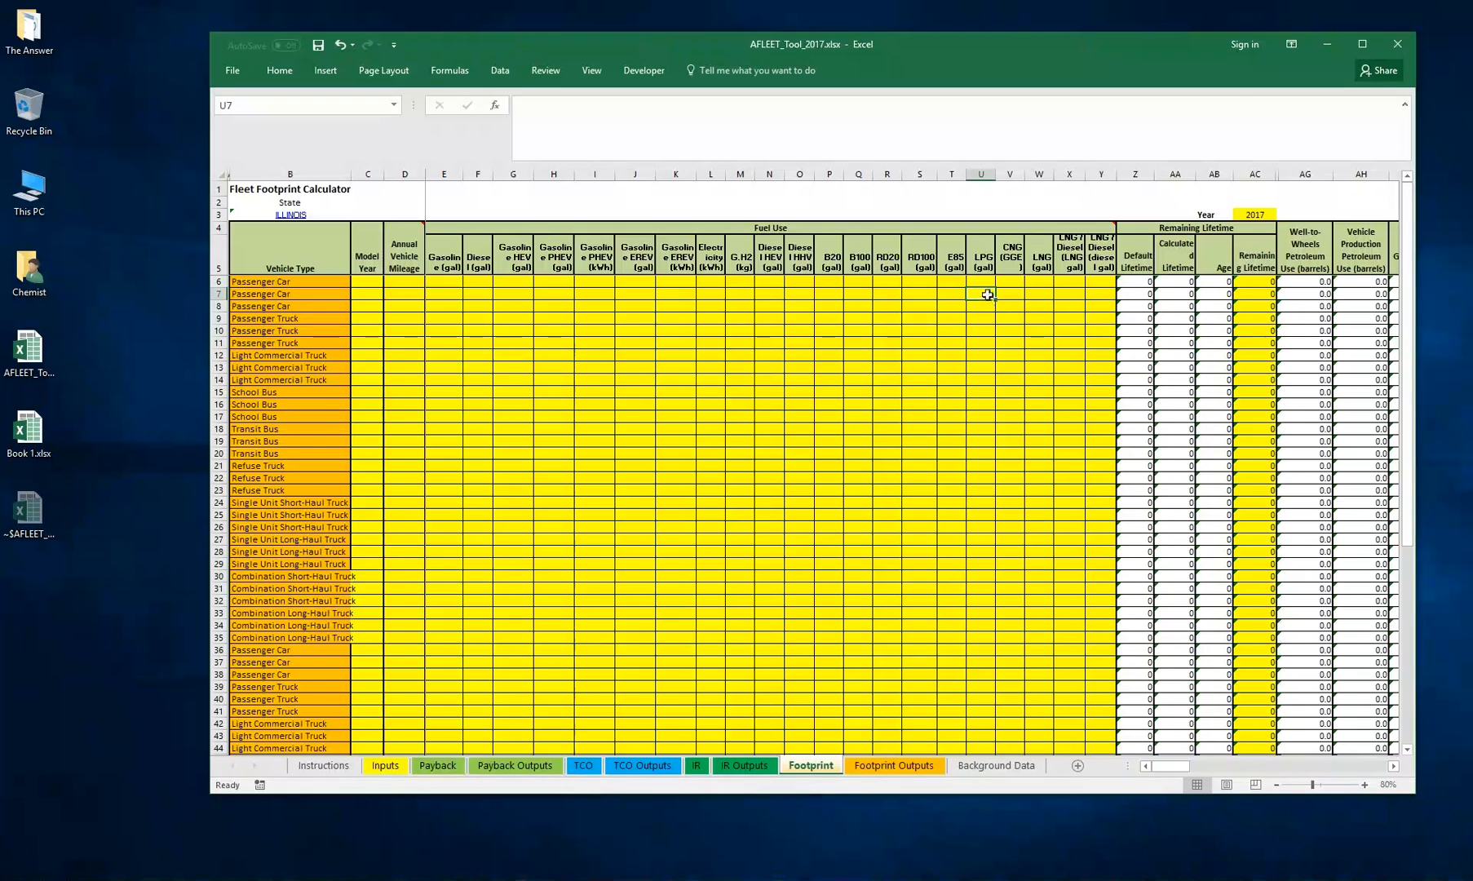
{"action": "left_click", "coordinate": [441, 295]}
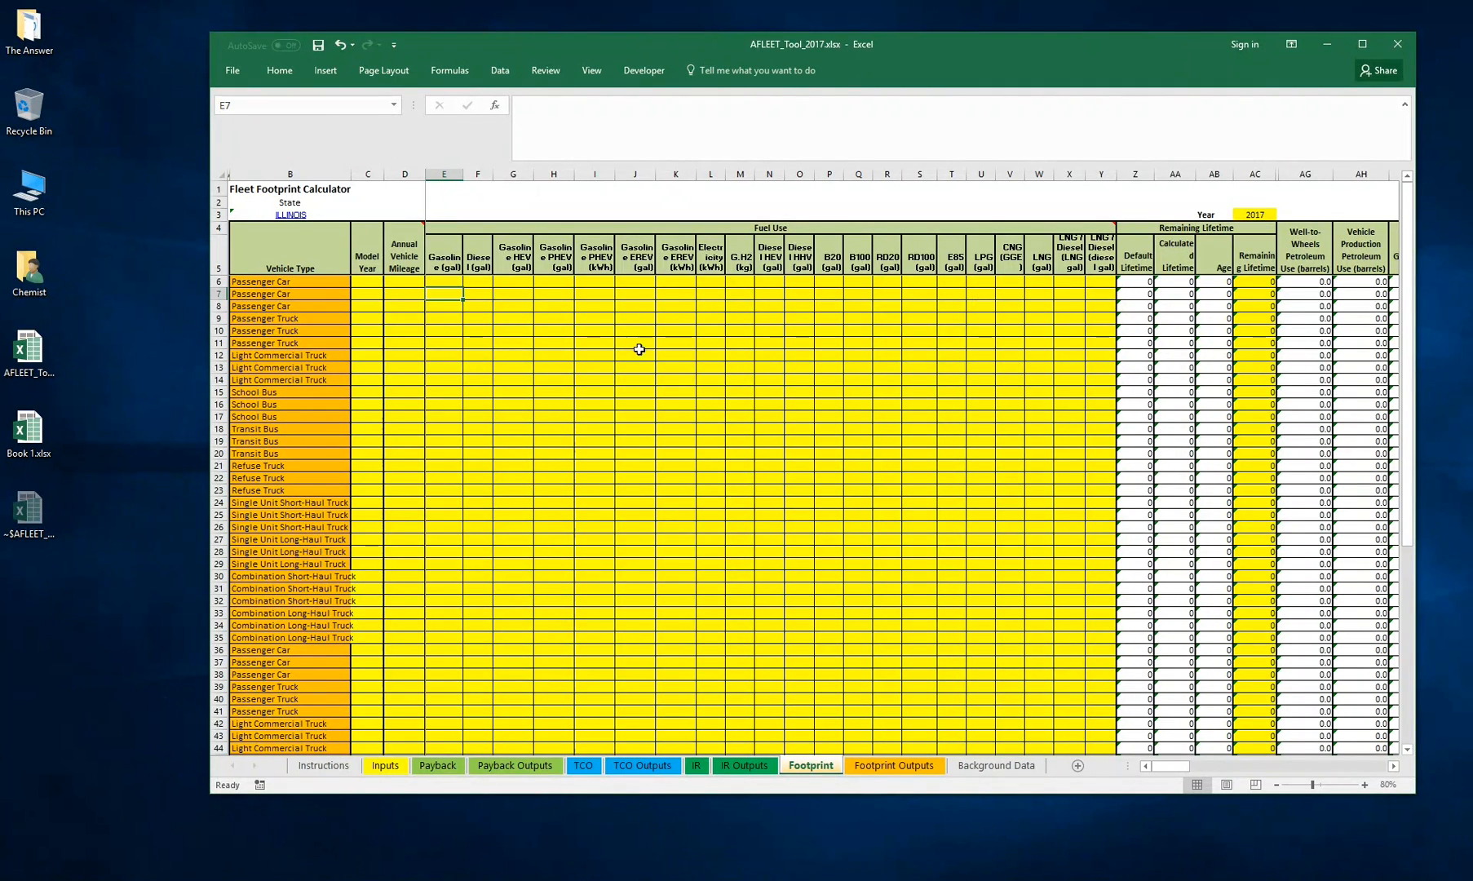
{"action": "left_click_drag", "start_coordinate": [440, 293], "coordinate": [751, 295]}
{"action": "left_click", "coordinate": [804, 292]}
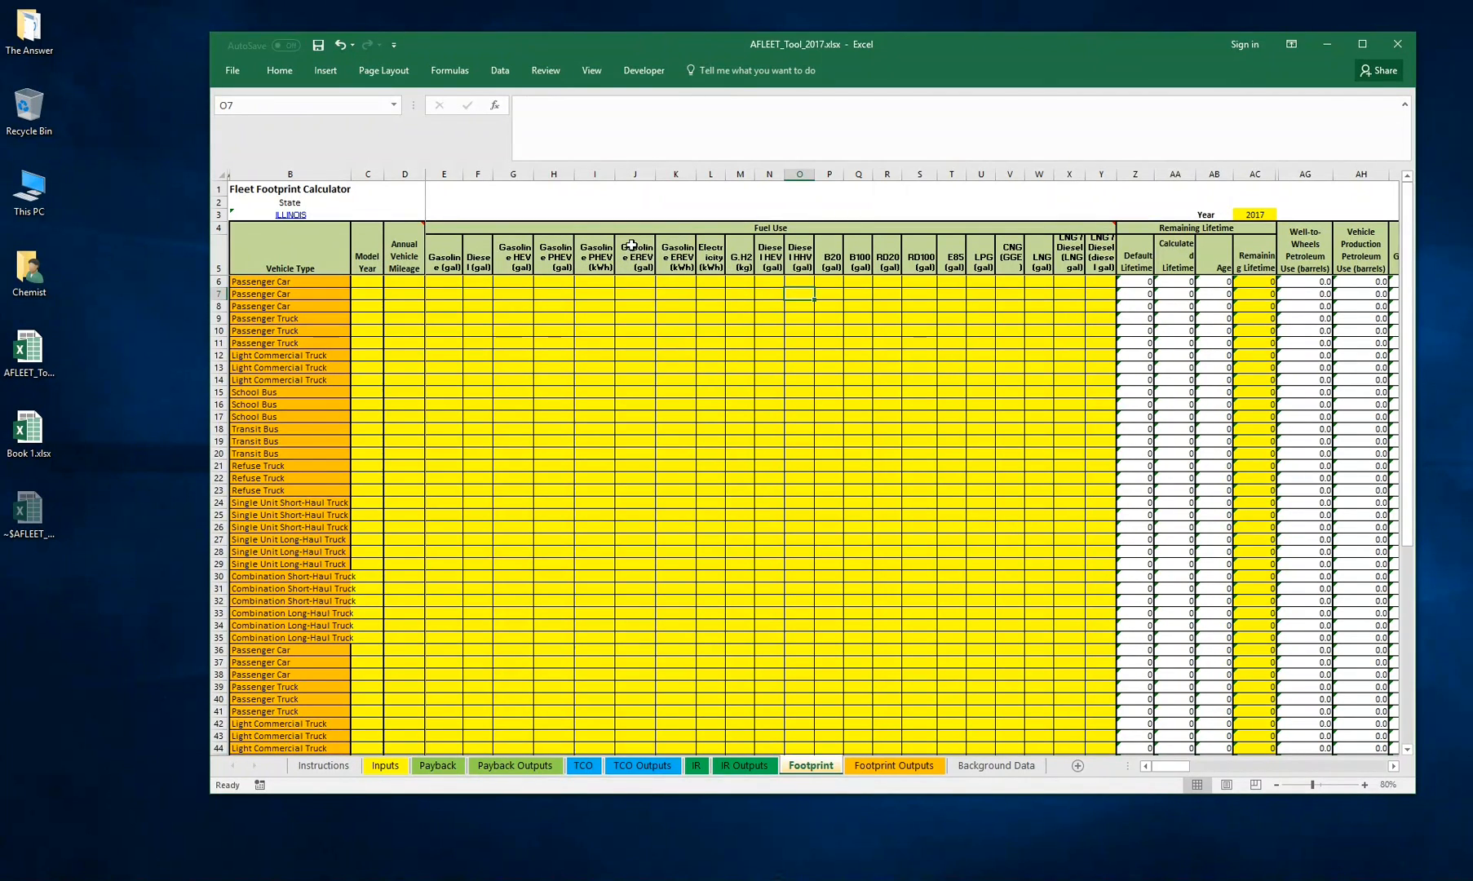
{"action": "left_click_drag", "start_coordinate": [631, 245], "coordinate": [673, 250]}
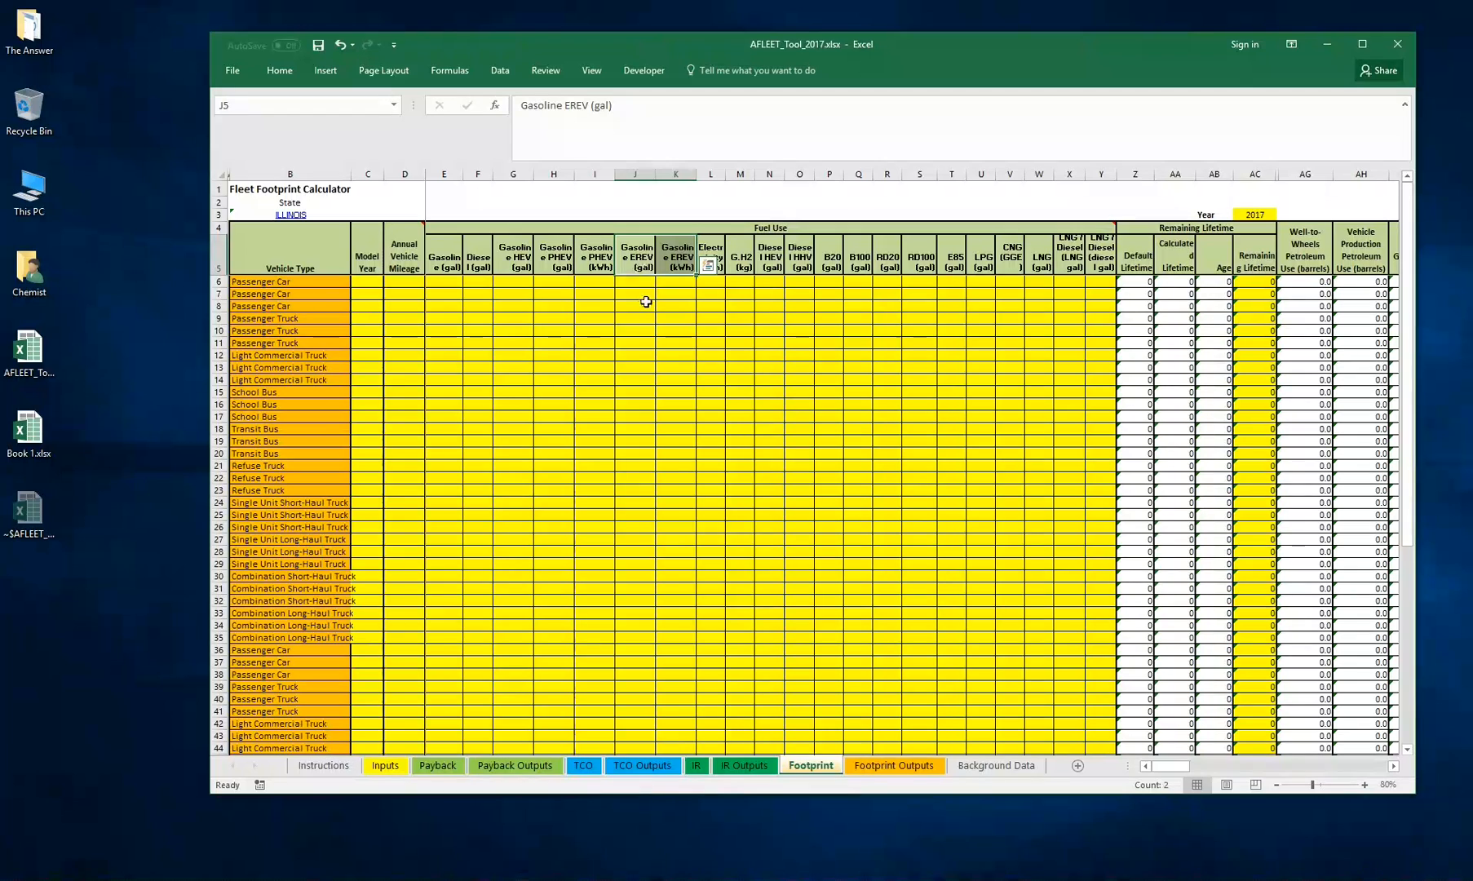
{"action": "left_click", "coordinate": [687, 309]}
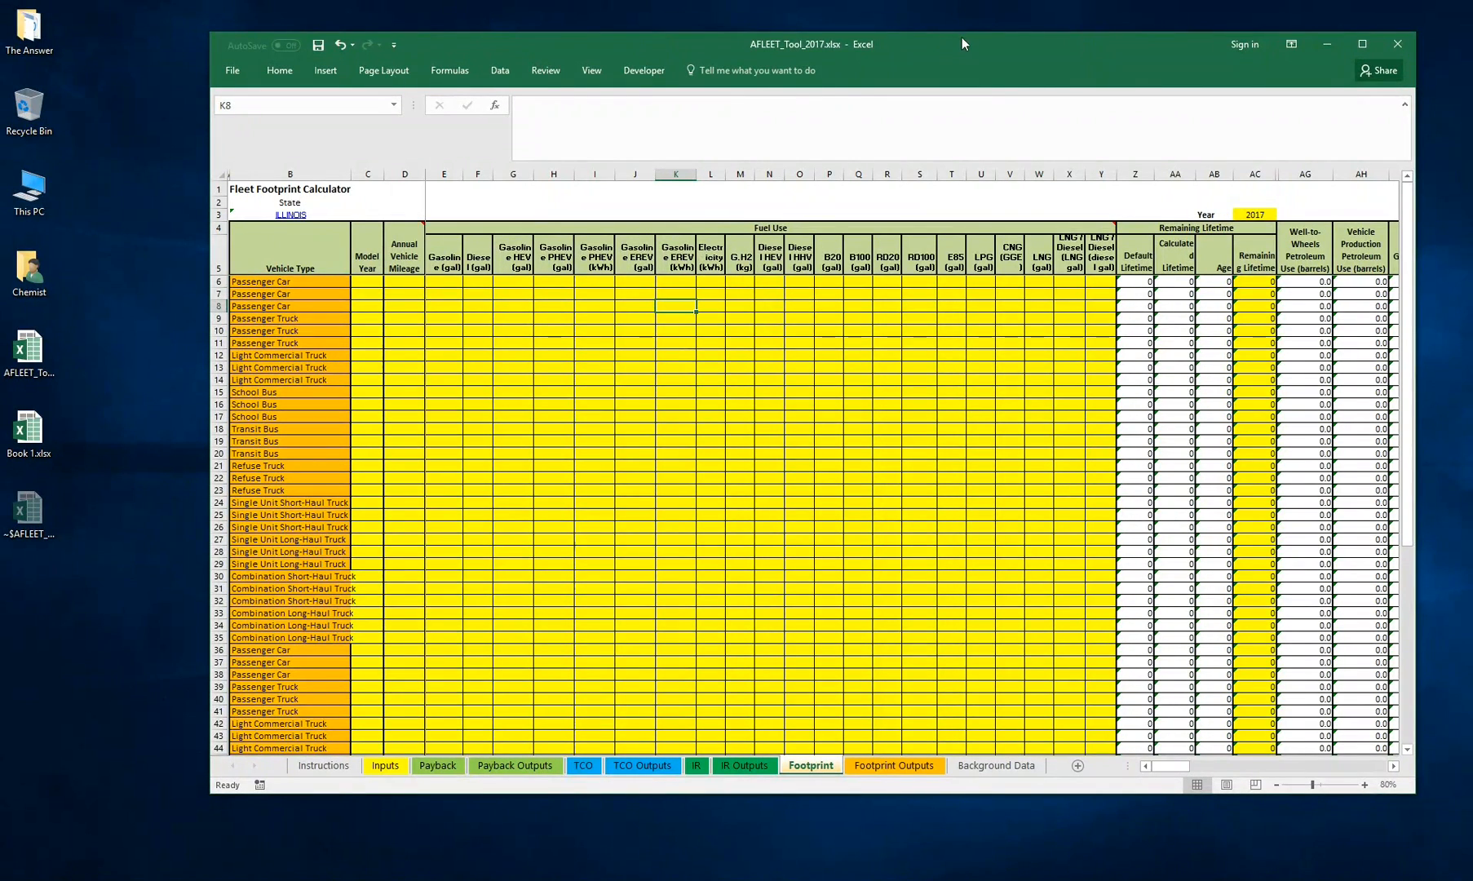
Open Book 1.xlsx beside the AFLEET workbook and review its vehicle ID, model year, mileage and fuel use data
{"action": "mouse_move", "coordinate": [939, 53]}
{"action": "left_mouse_down"}
{"action": "mouse_move", "coordinate": [892, 48]}
{"action": "mouse_move", "coordinate": [917, 49]}
{"action": "left_mouse_up"}
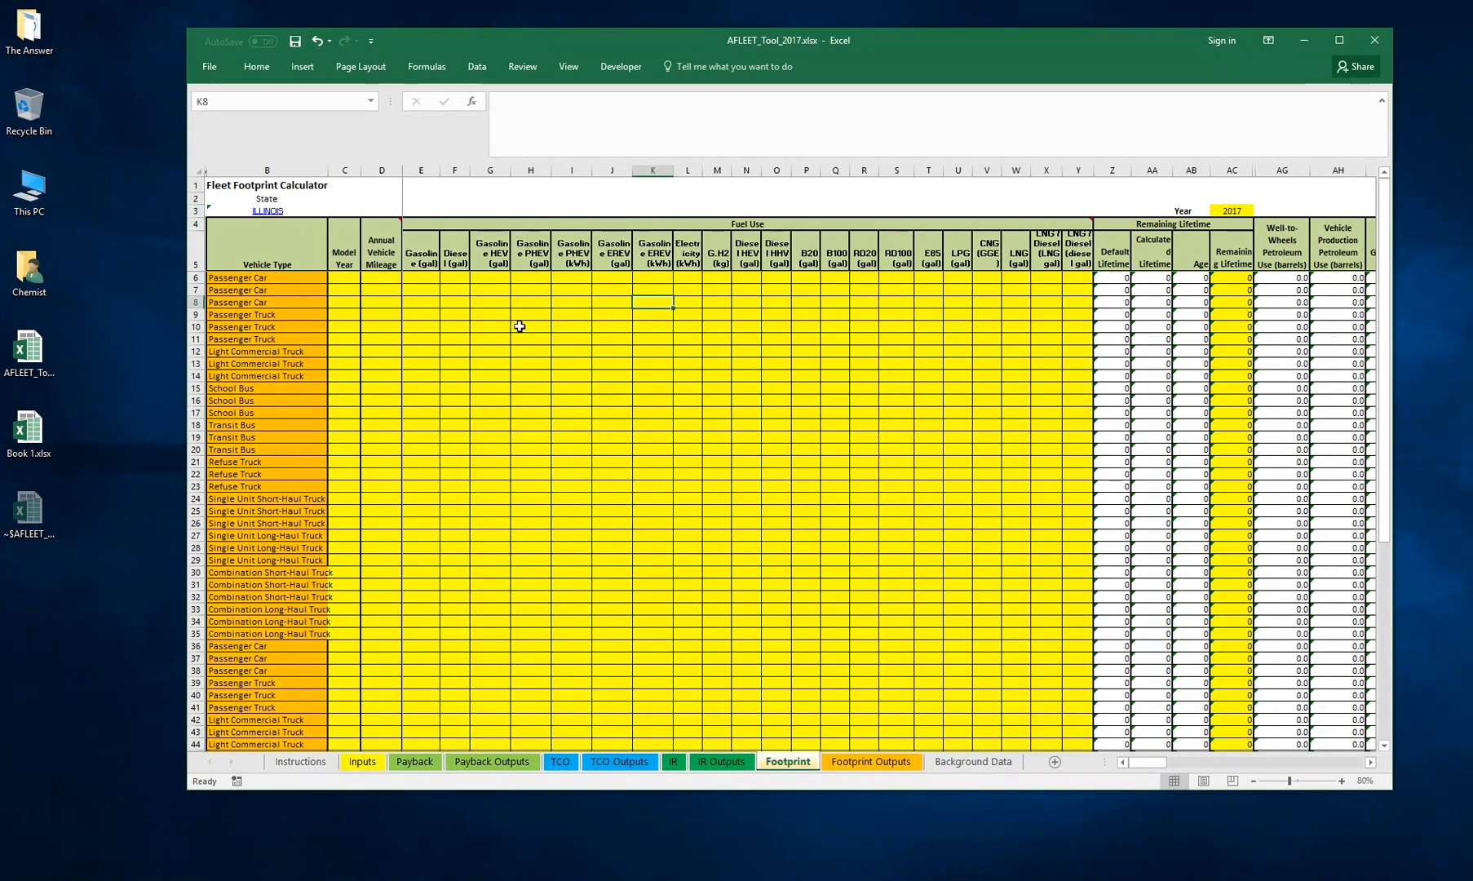
{"action": "double_click", "coordinate": [29, 428]}
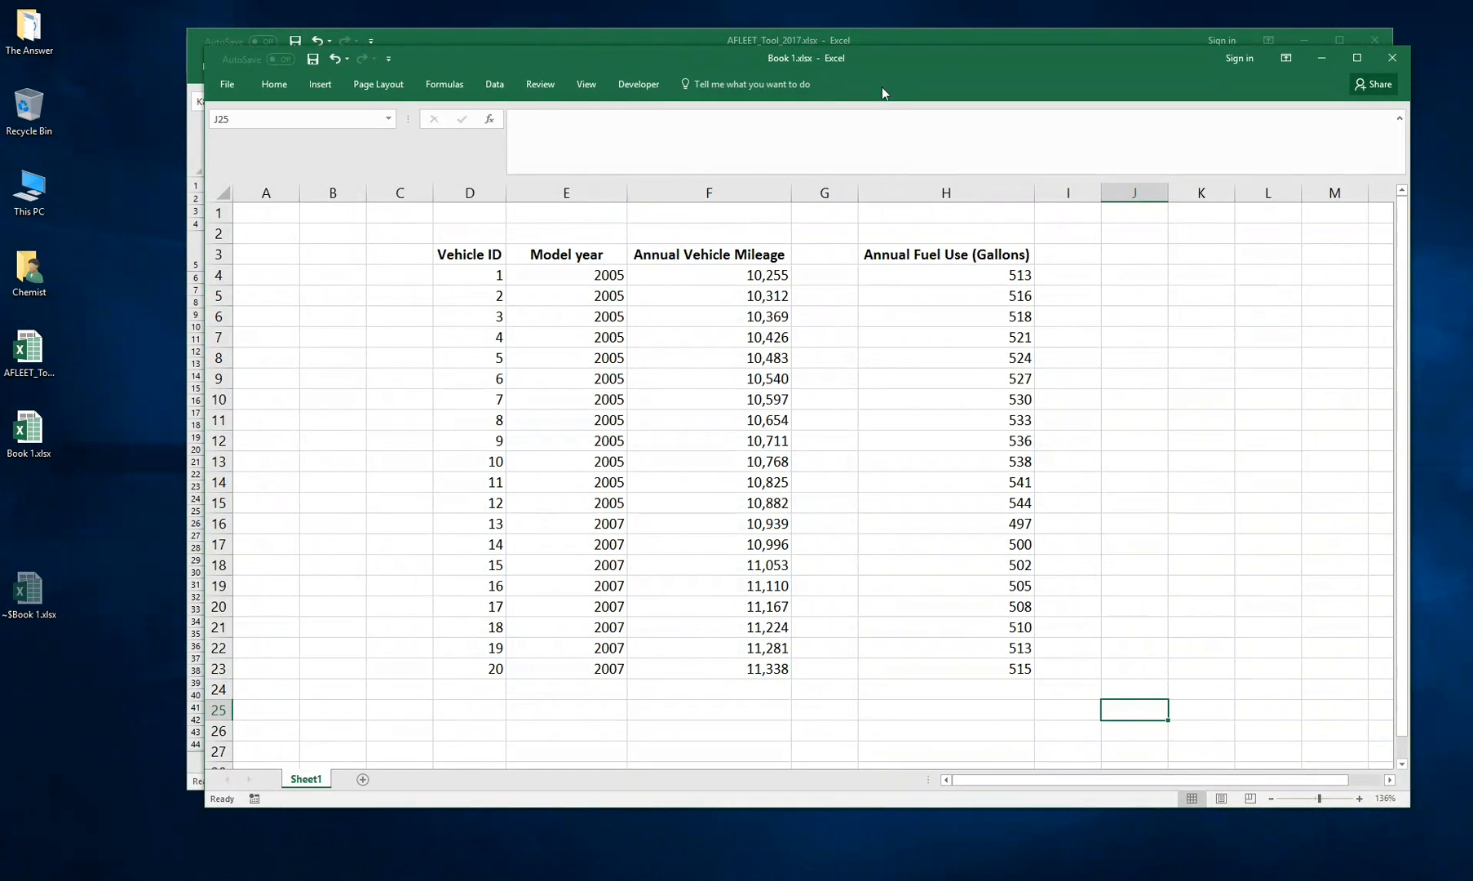
{"action": "left_click_drag", "start_coordinate": [854, 55], "coordinate": [955, 35]}
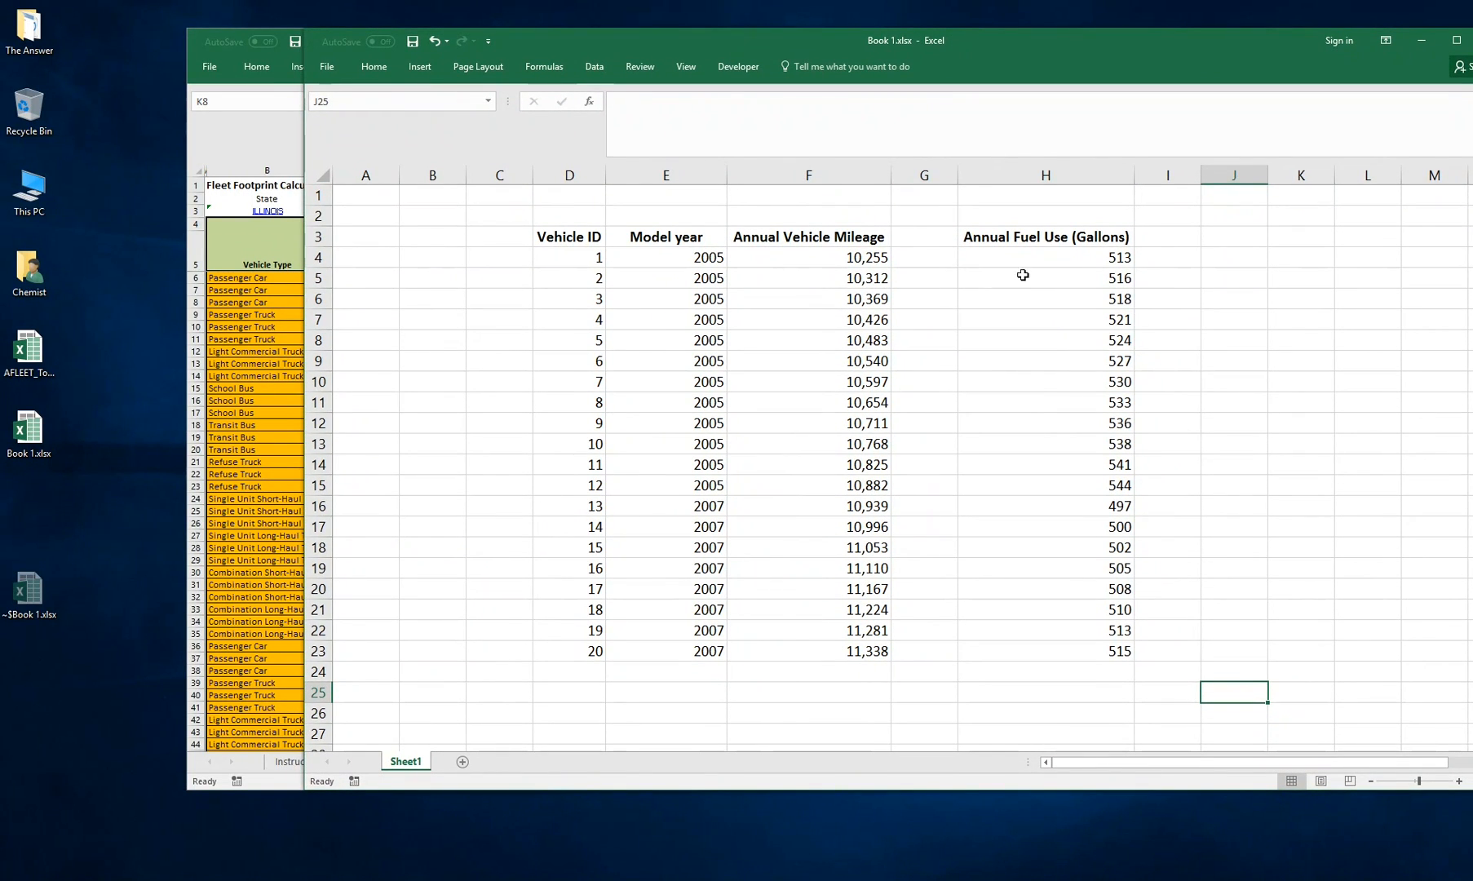
{"action": "left_click_drag", "start_coordinate": [747, 39], "coordinate": [819, 50]}
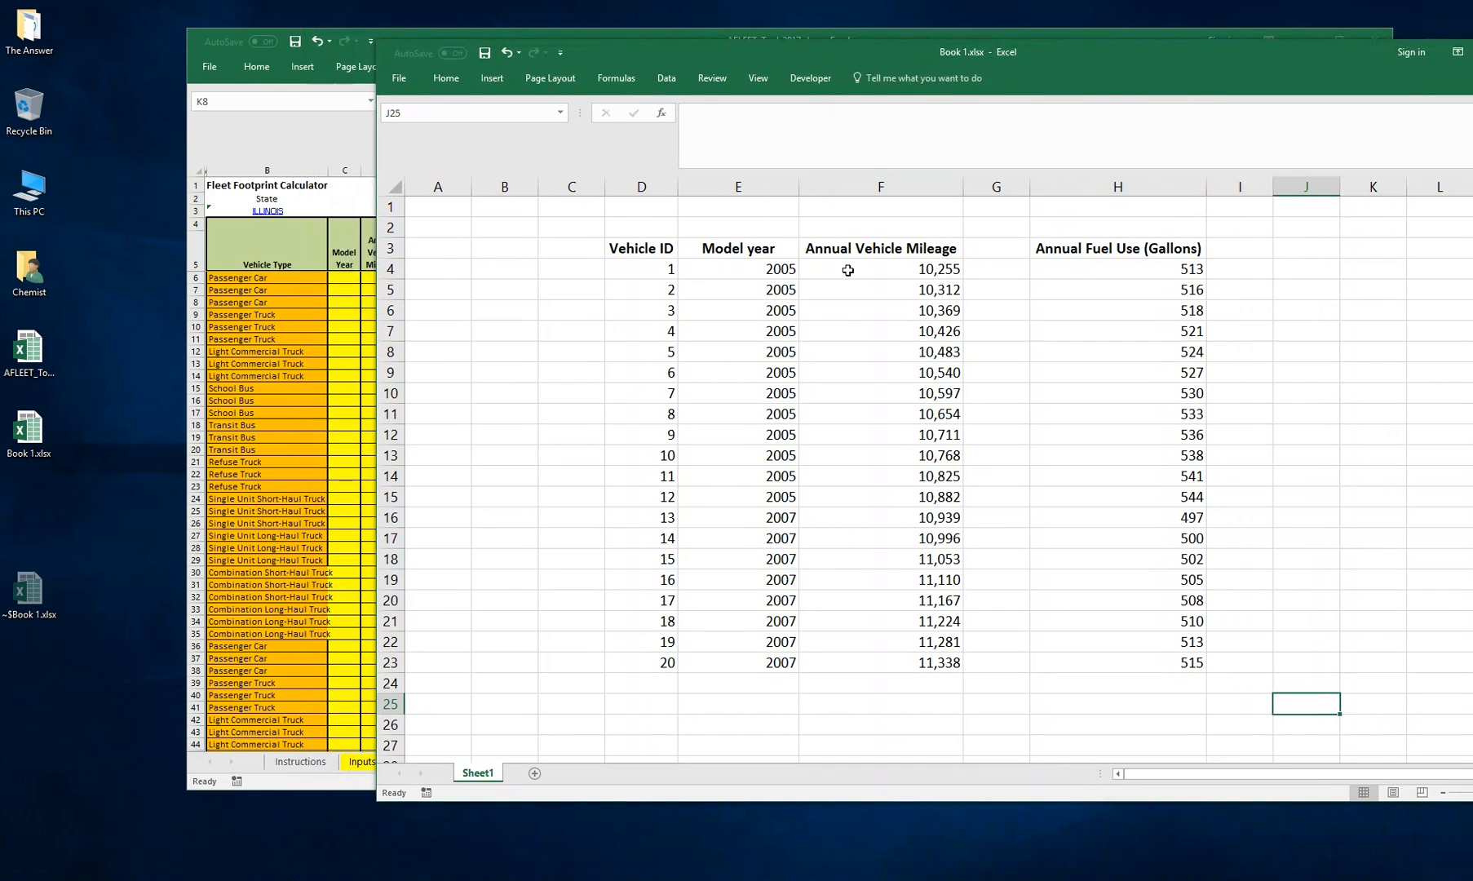
{"action": "left_click_drag", "start_coordinate": [655, 268], "coordinate": [628, 675]}
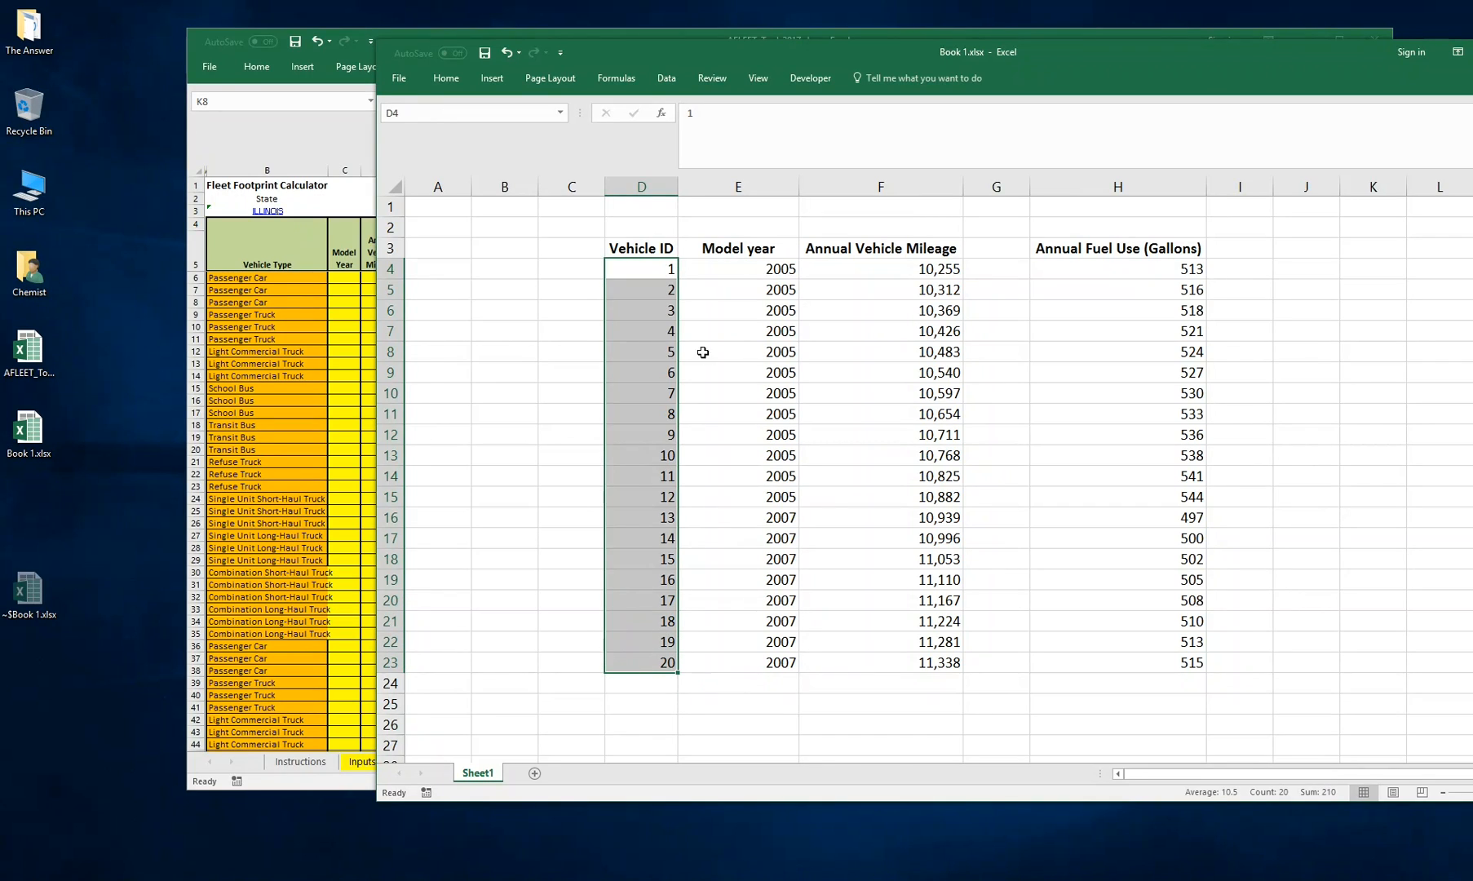
{"action": "left_click", "coordinate": [648, 270]}
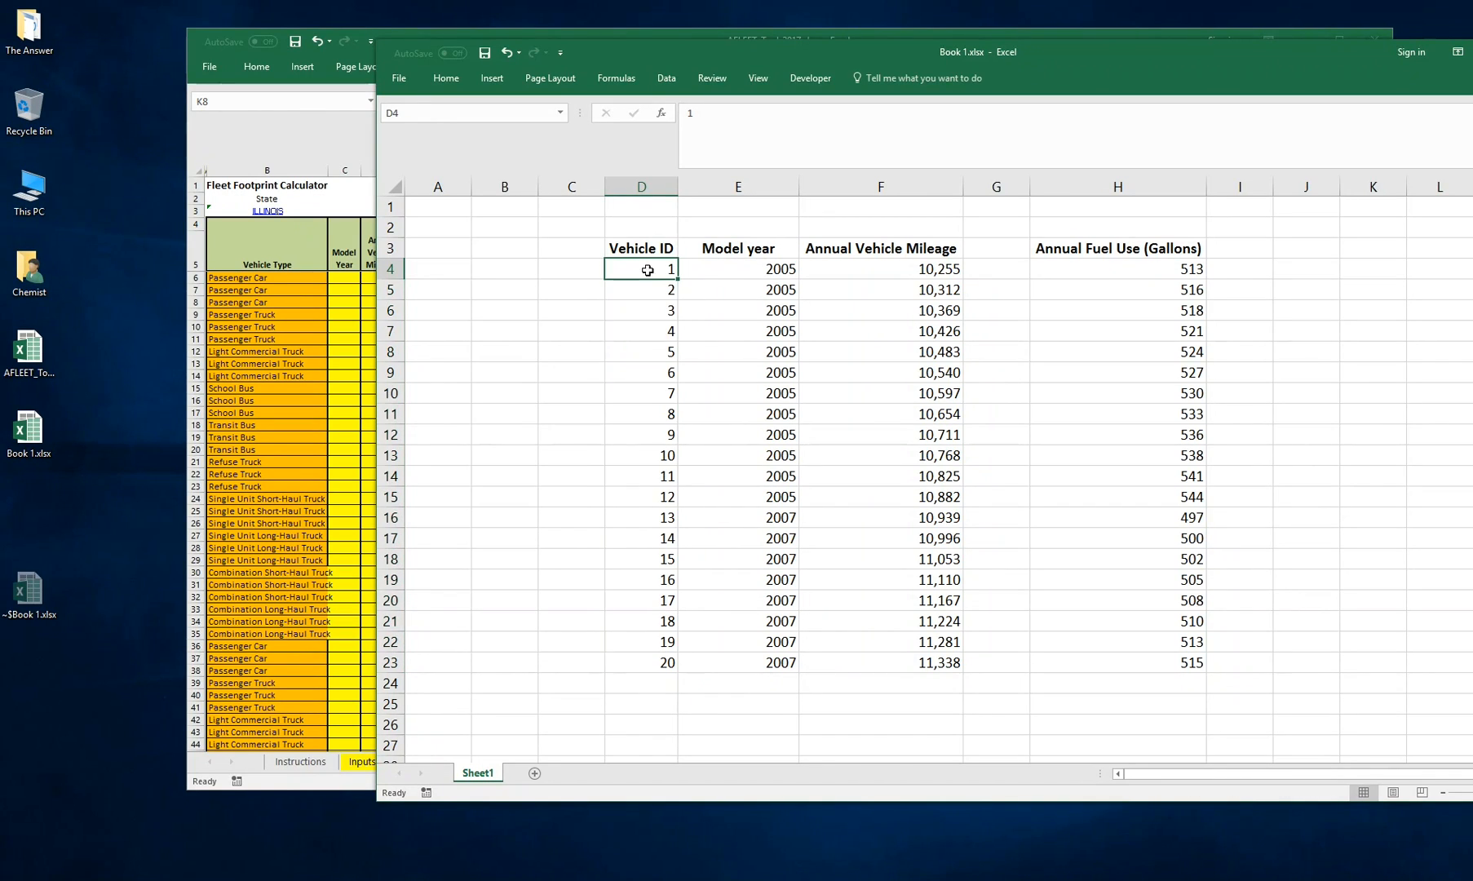
Step through the Book 1.xlsx cells of a single vehicle row and its Annual Fuel Use (Gallons) column
{"action": "left_click", "coordinate": [629, 429]}
{"action": "left_click", "coordinate": [638, 449]}
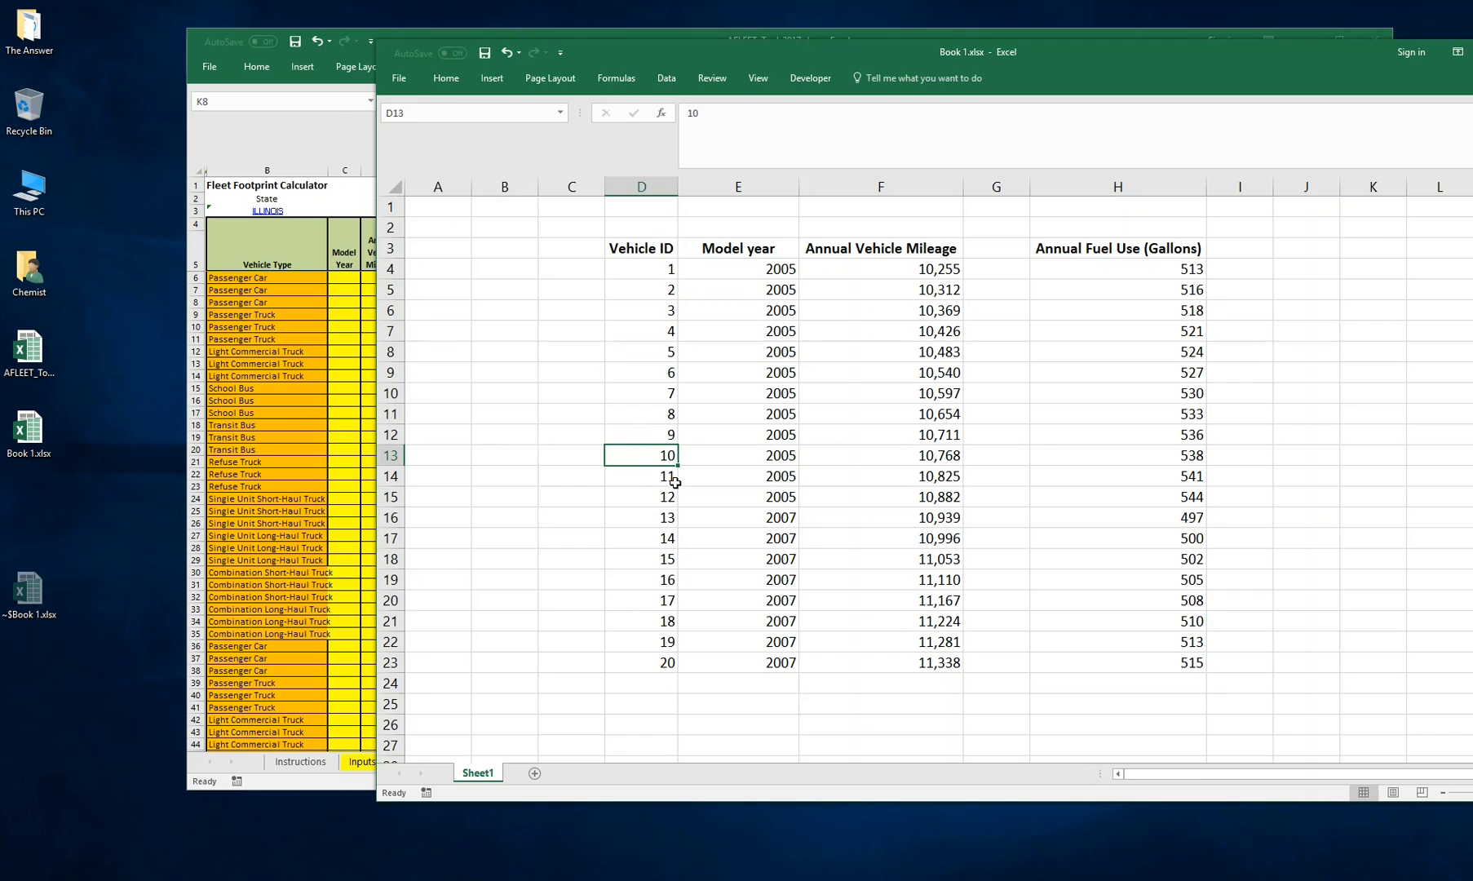
{"action": "key", "text": "Right"}
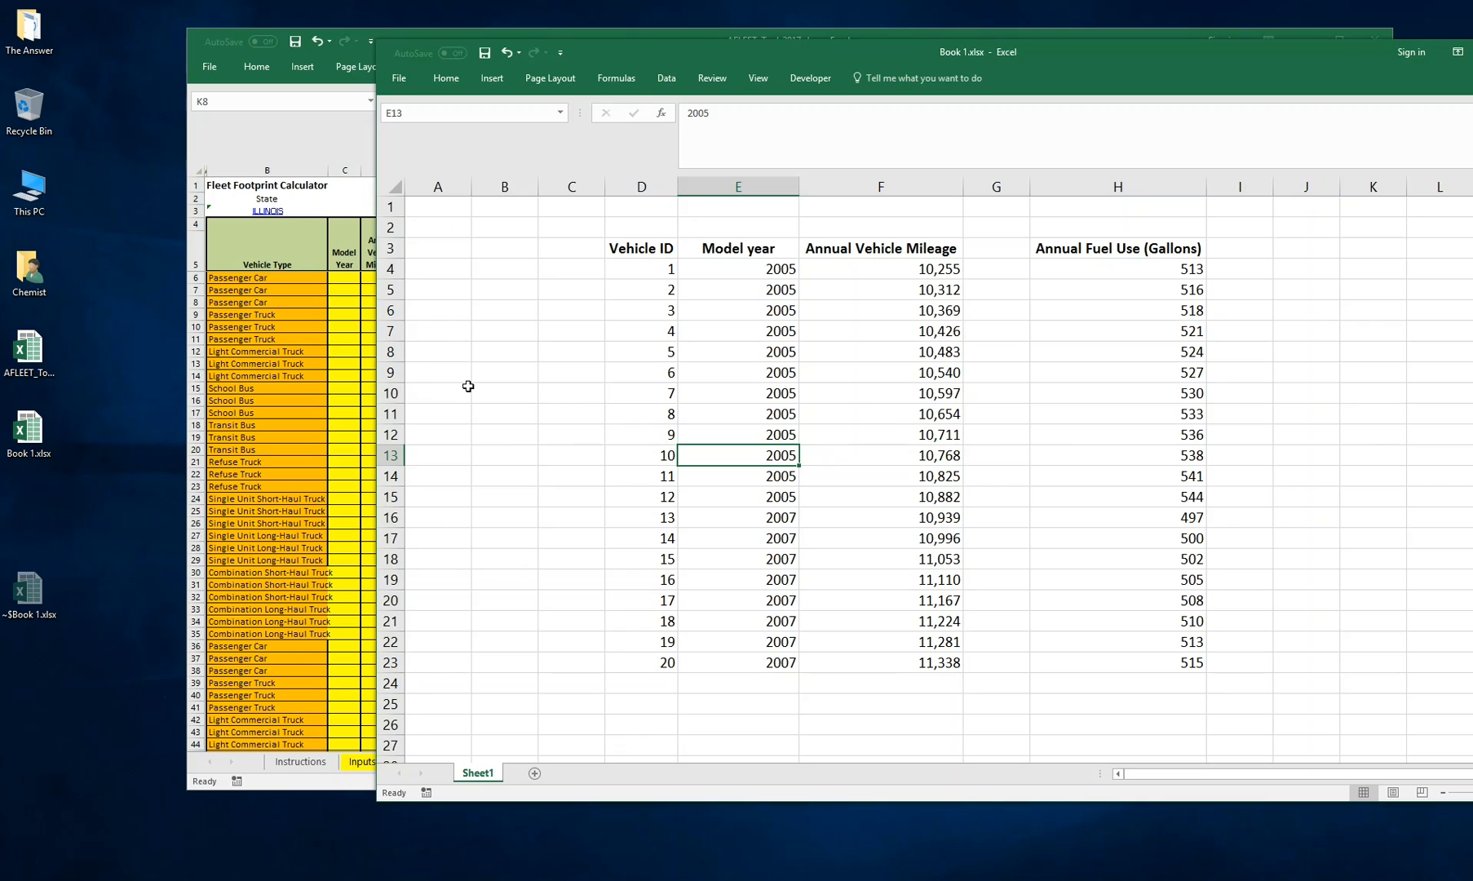
{"action": "key", "text": "Right"}
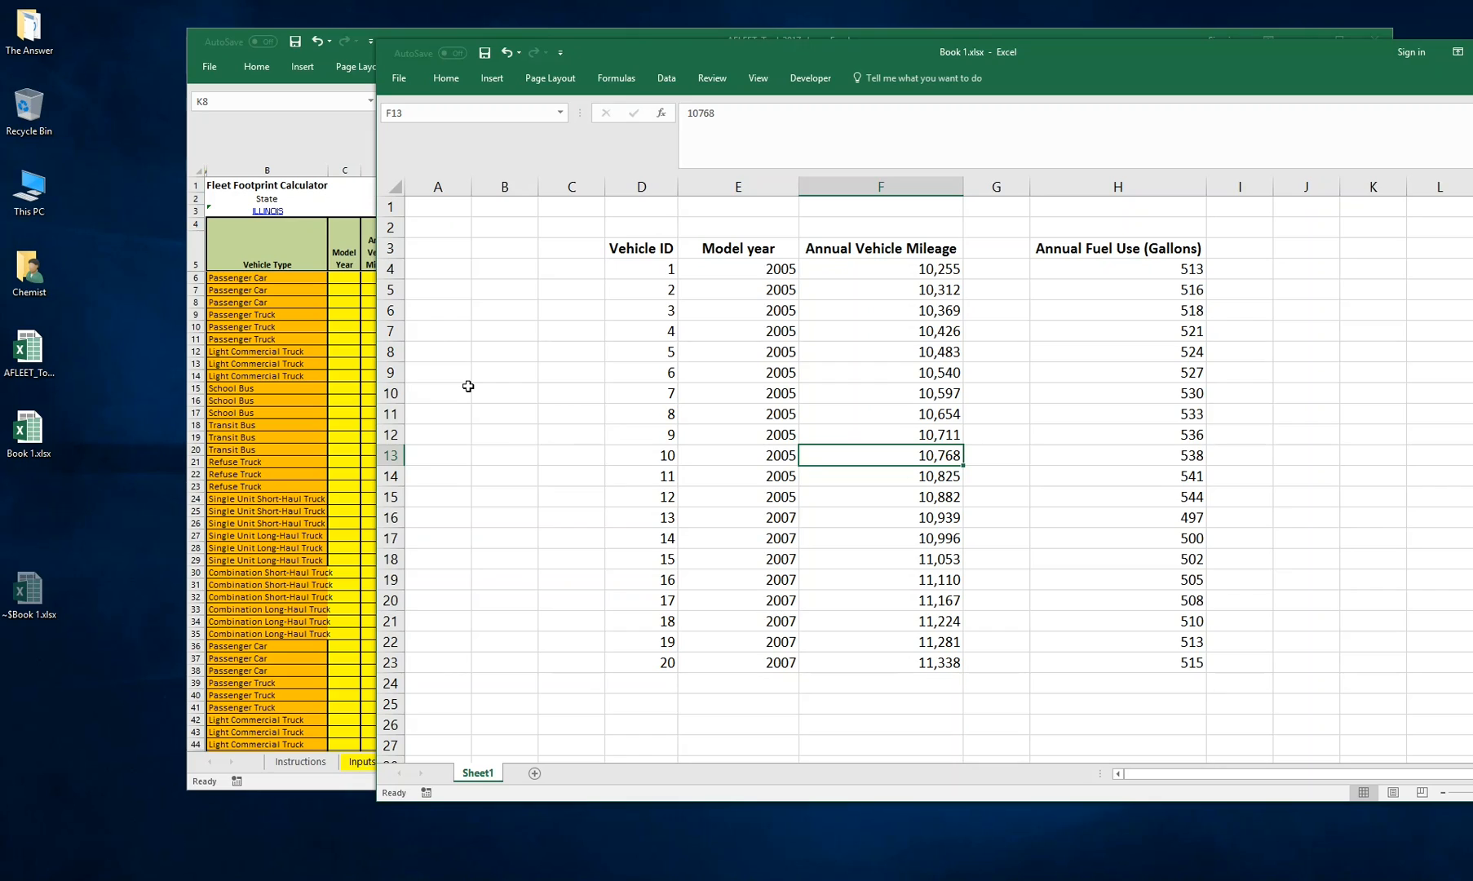
{"action": "key", "text": "Right"}
{"action": "key", "text": "Right"}
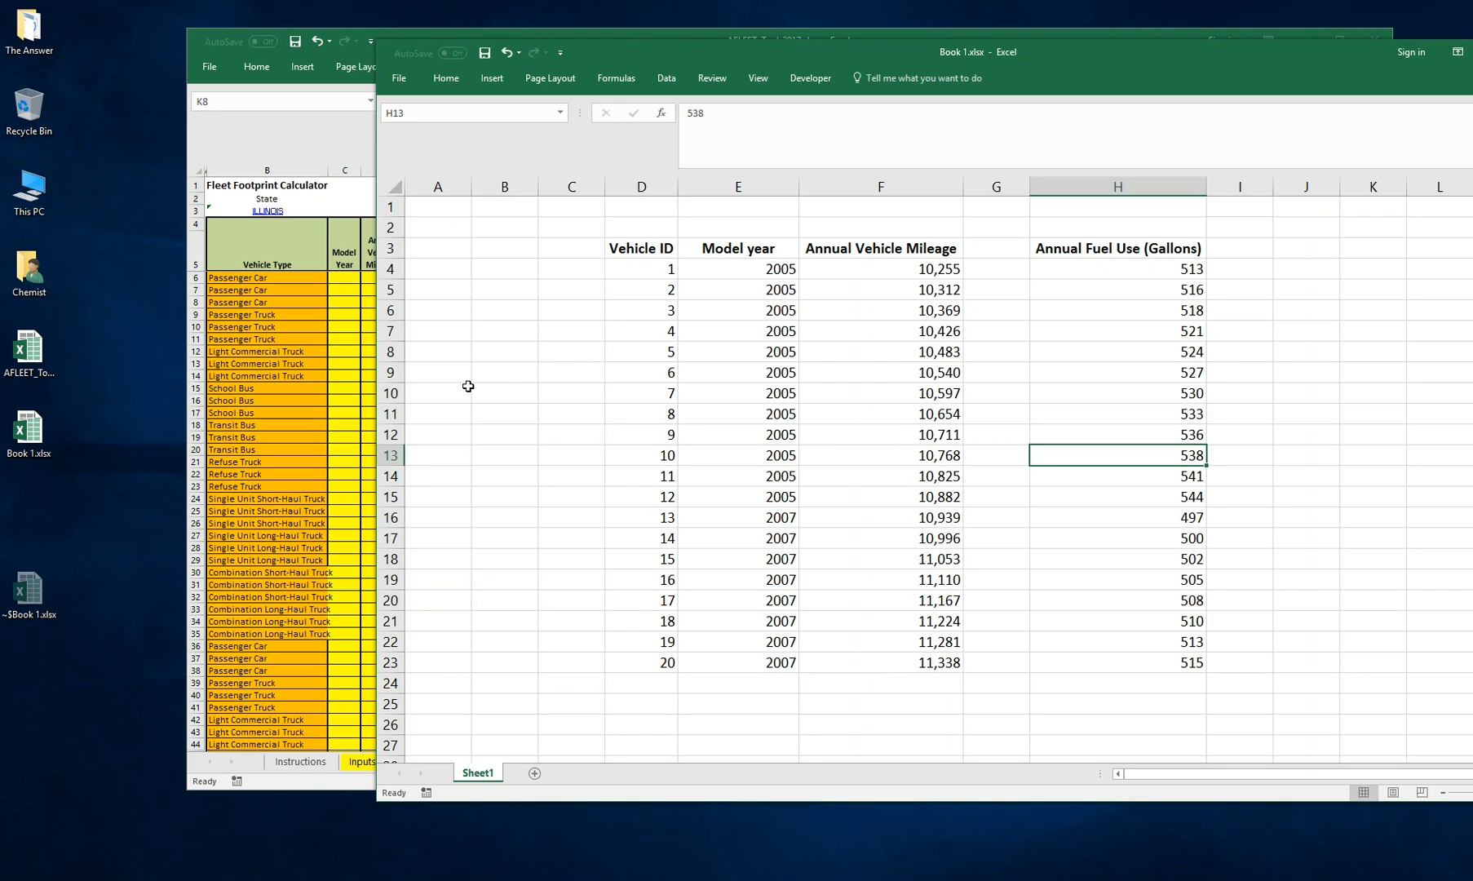
{"action": "key", "text": "Right"}
{"action": "key", "text": "Right"}
{"action": "key", "text": "Left"}
{"action": "key", "text": "Left"}
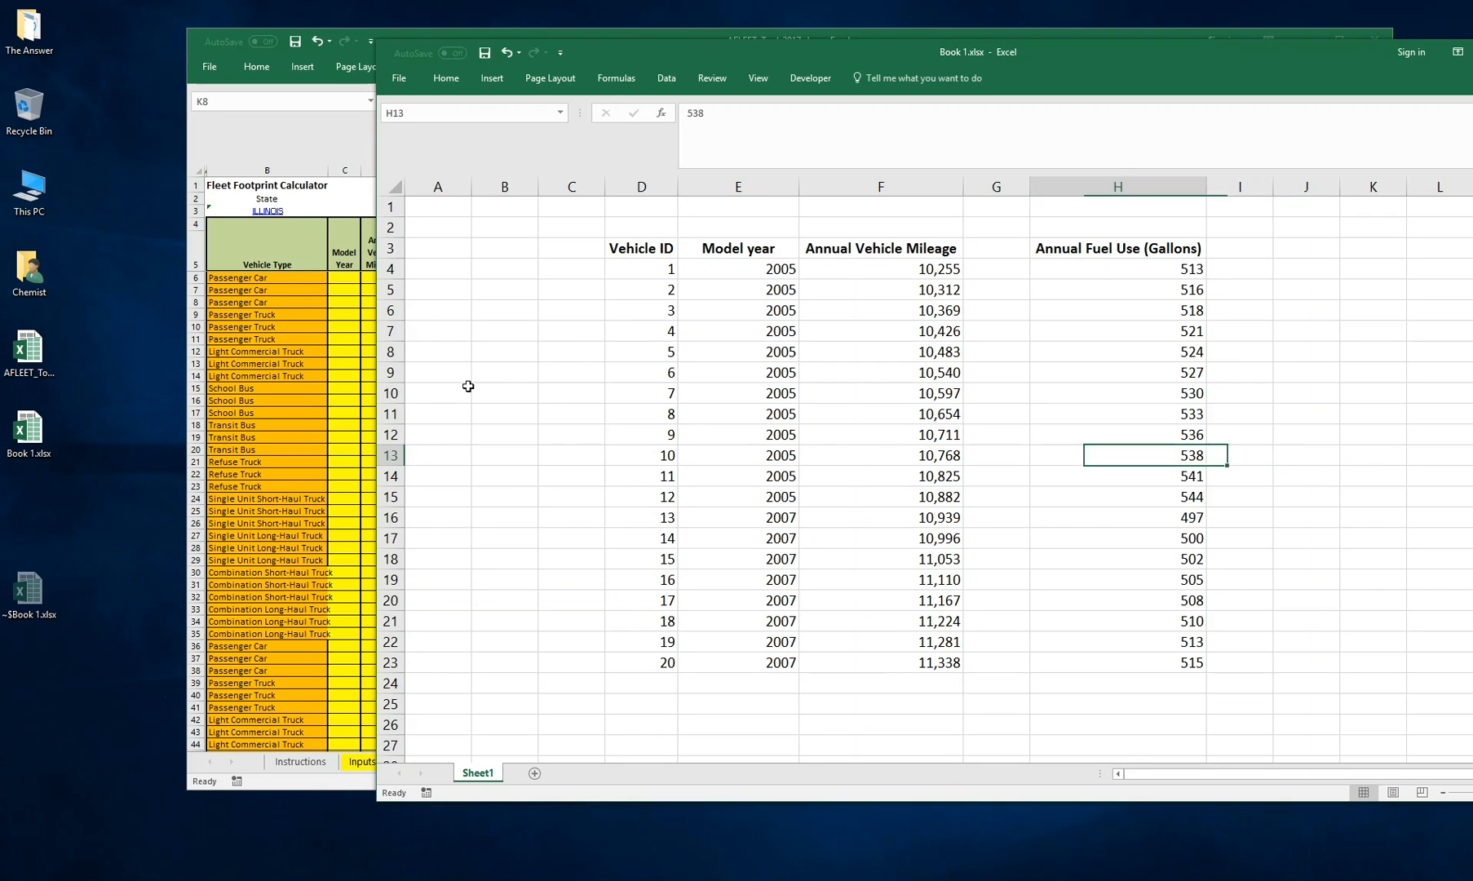
{"action": "left_click_drag", "start_coordinate": [1094, 249], "coordinate": [1198, 663]}
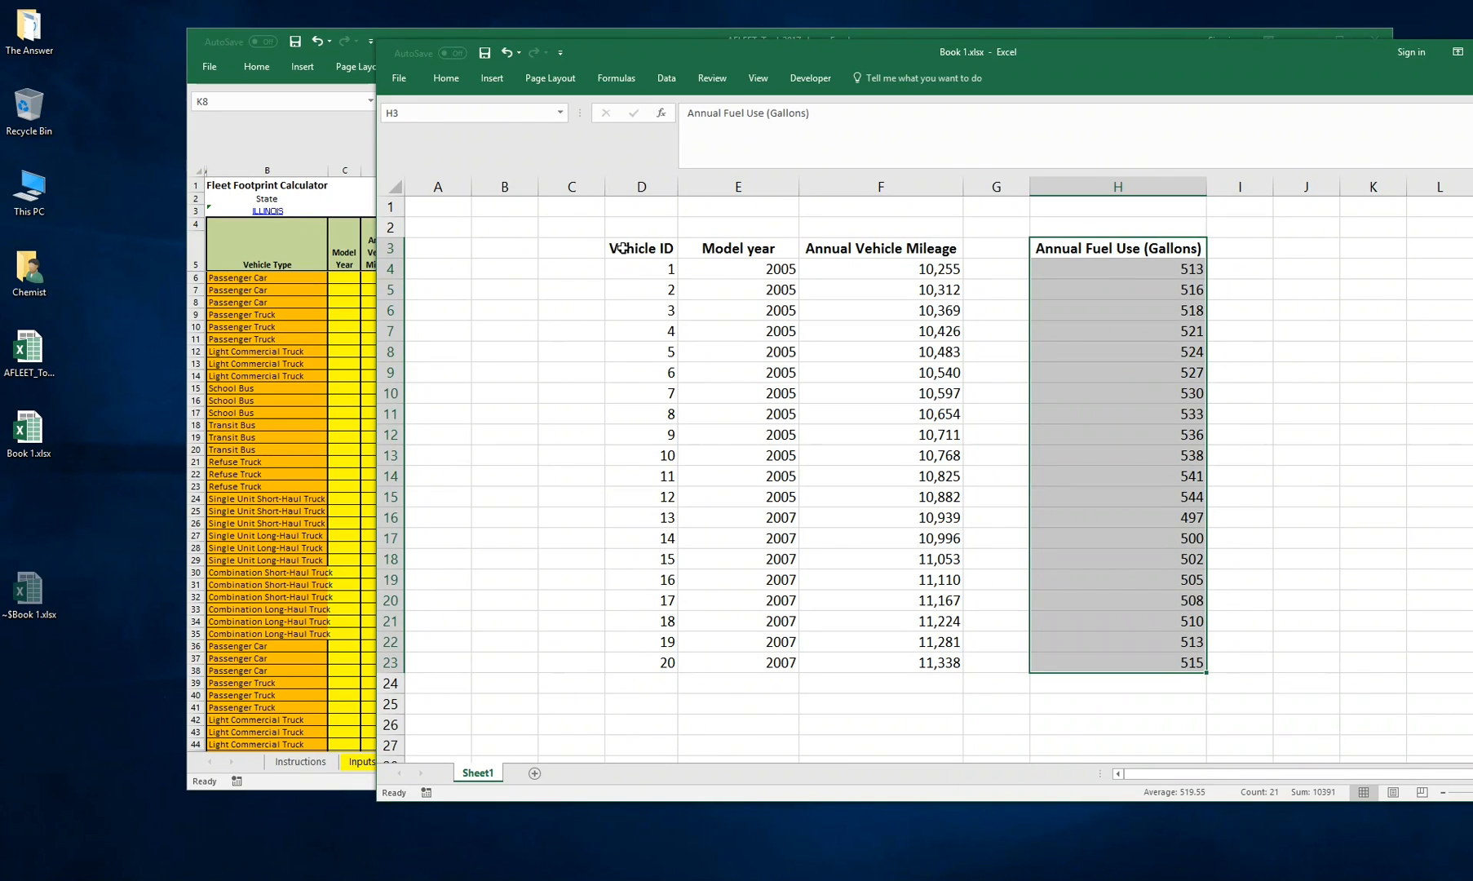
{"action": "left_click", "coordinate": [1246, 249]}
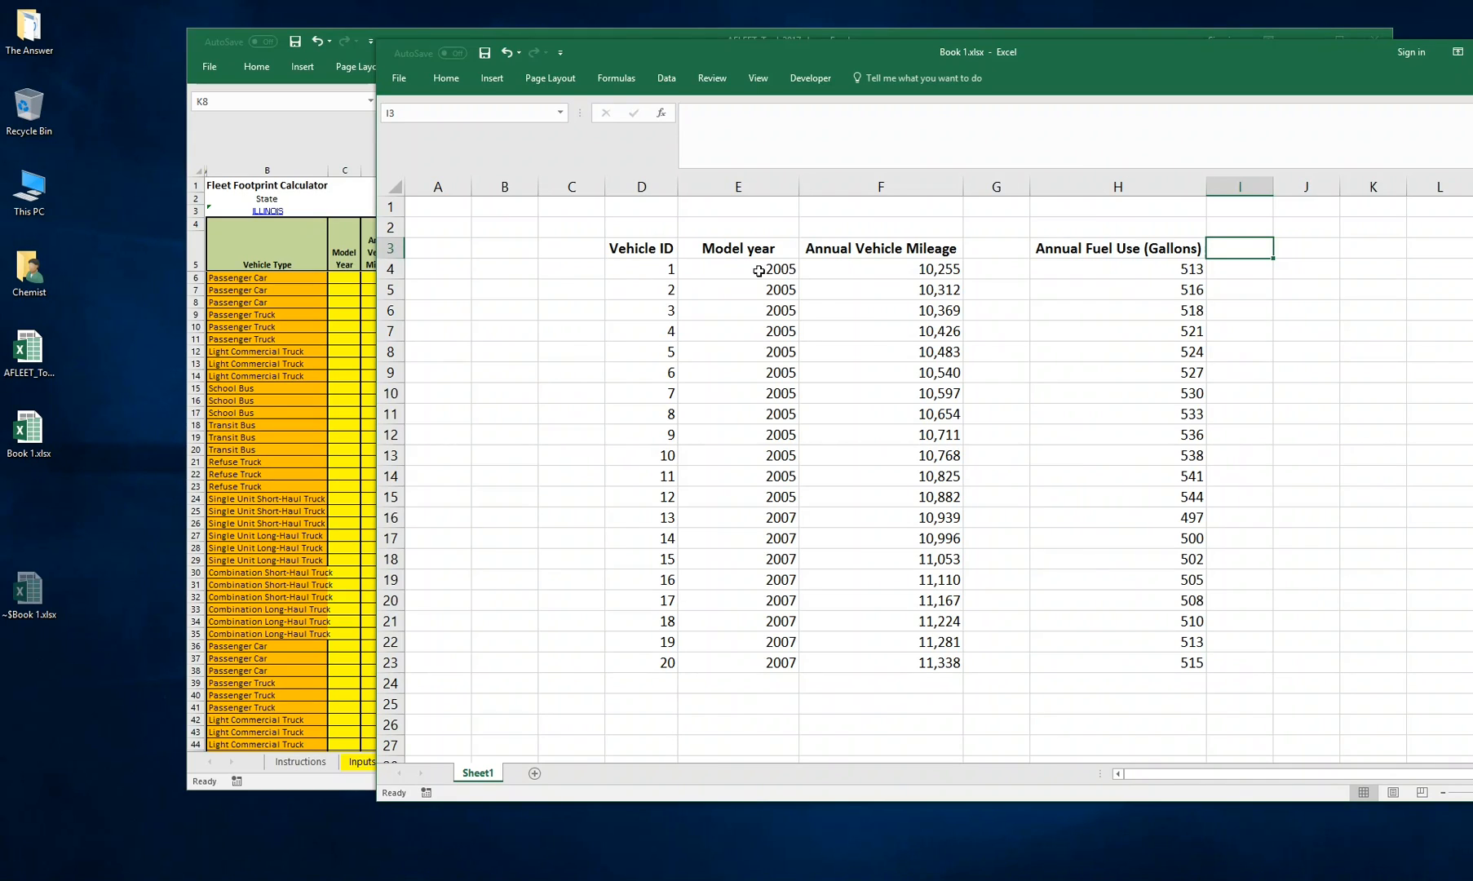
{"action": "left_click_drag", "start_coordinate": [660, 222], "coordinate": [1330, 705]}
Return to the Footprint sheet and inspect the vehicle type choices offered for the first row
{"action": "left_click", "coordinate": [1306, 599]}
{"action": "left_click", "coordinate": [259, 370]}
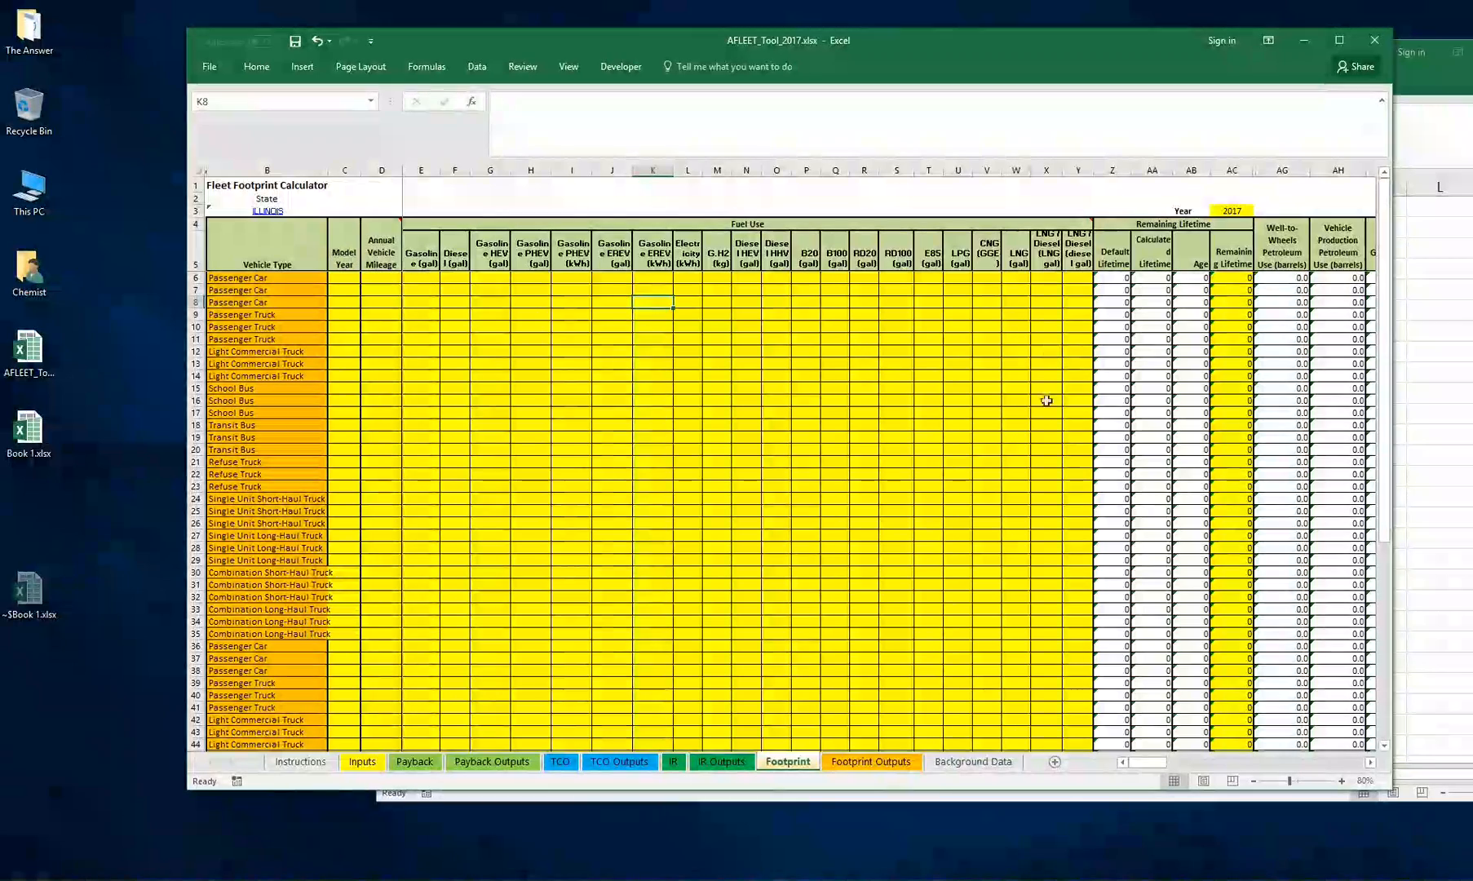
{"action": "left_click", "coordinate": [265, 277]}
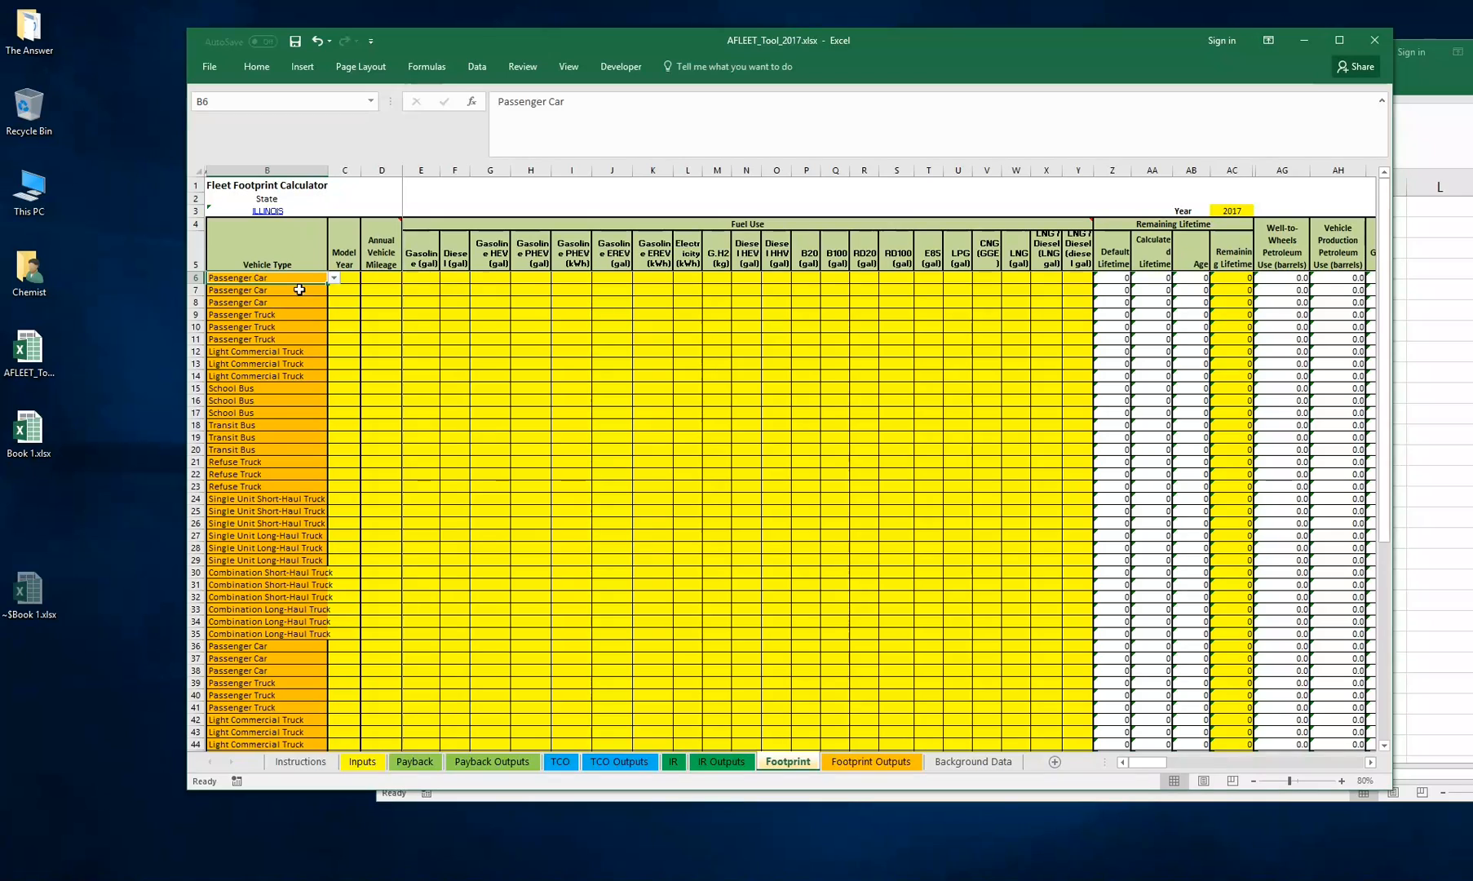
{"action": "left_click", "coordinate": [333, 278]}
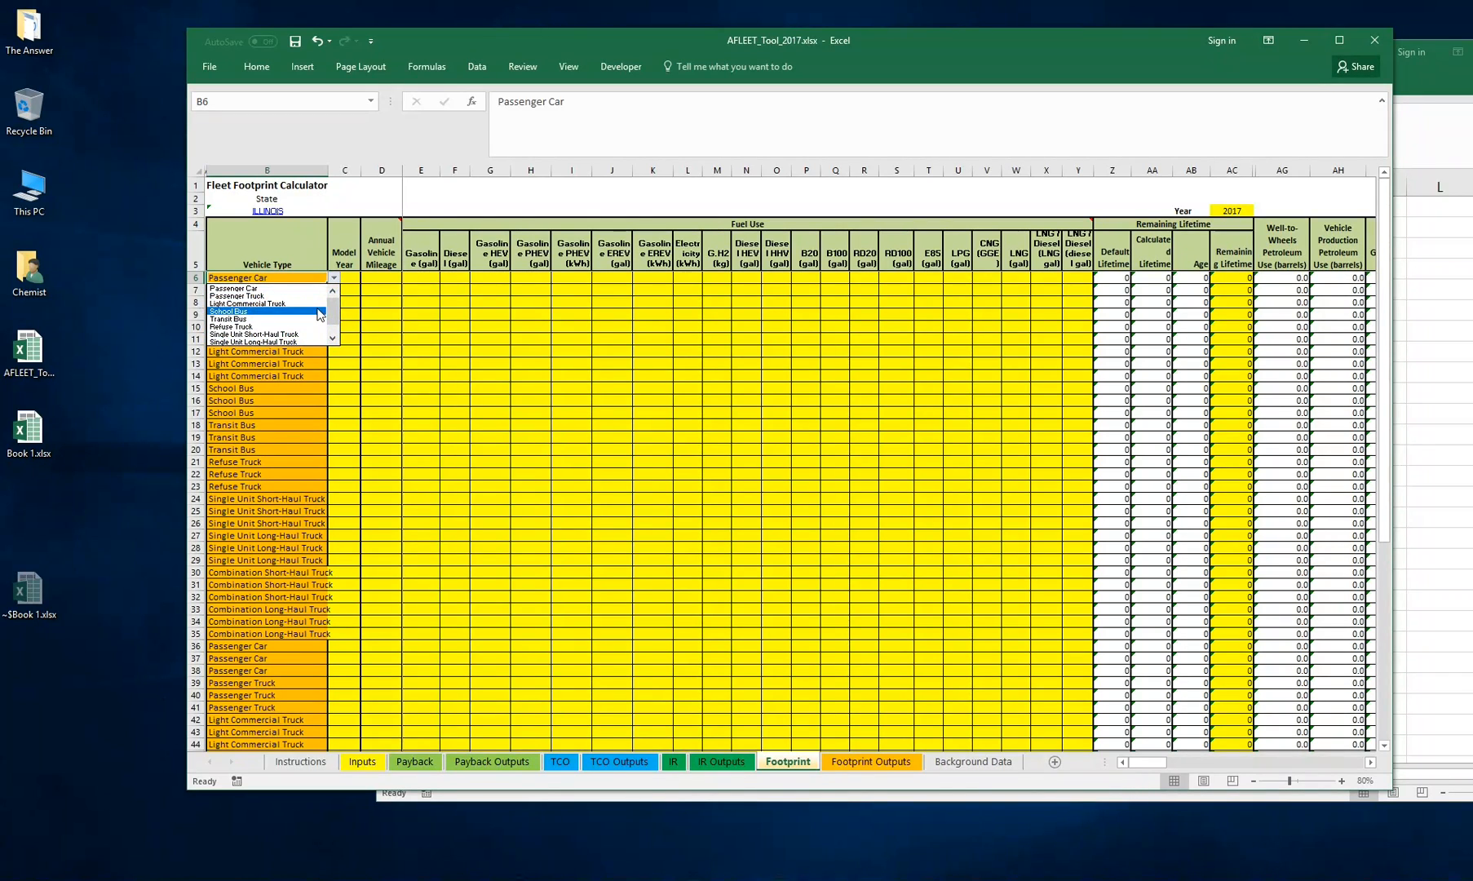
{"action": "mouse_move", "coordinate": [334, 304]}
{"action": "left_mouse_down"}
{"action": "mouse_move", "coordinate": [333, 326]}
{"action": "mouse_move", "coordinate": [334, 303]}
{"action": "left_mouse_up"}
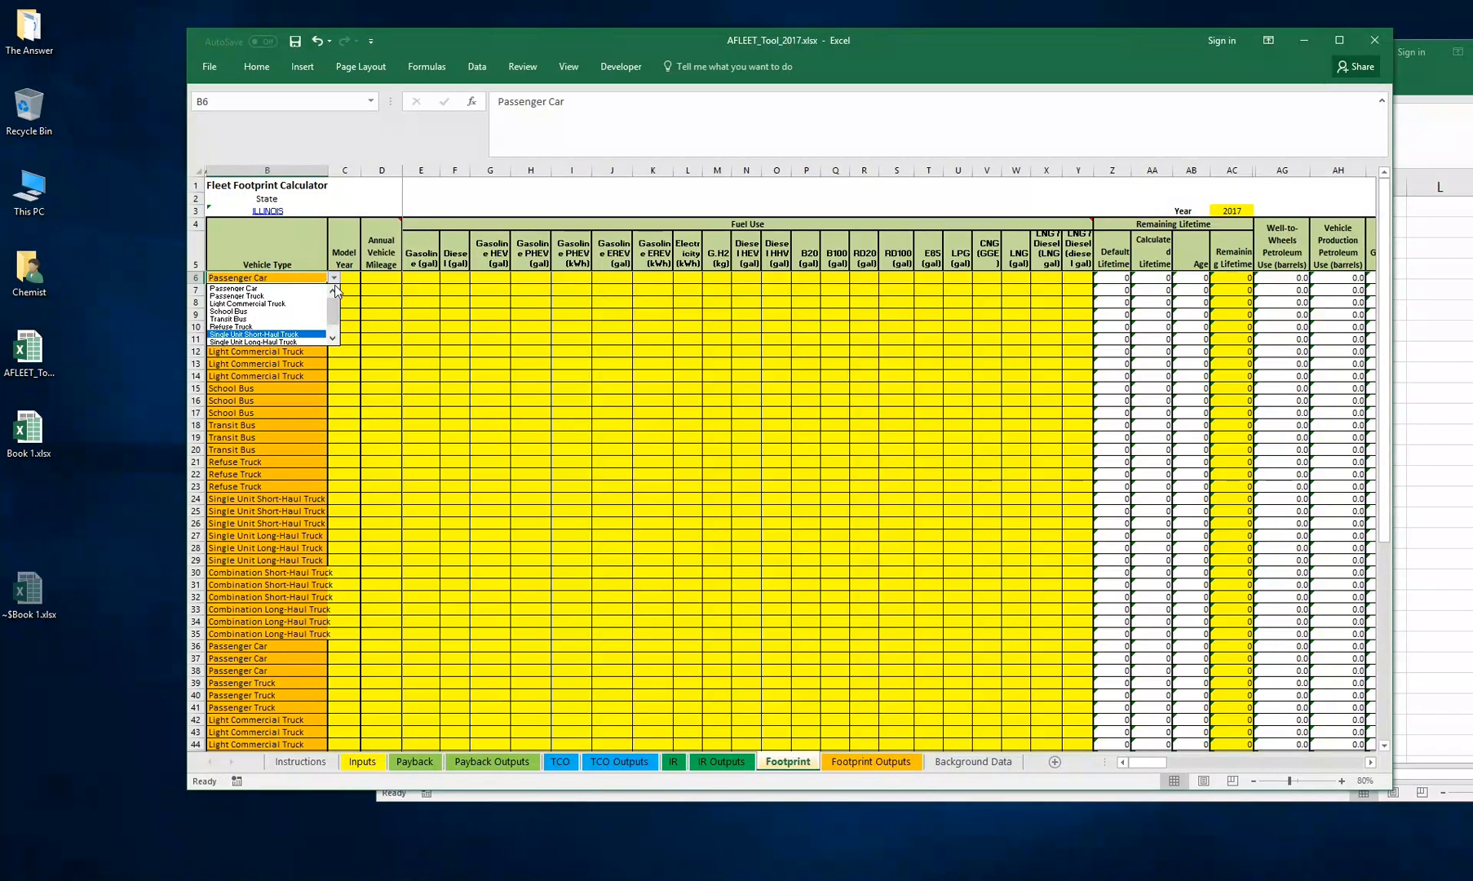
{"action": "left_click", "coordinate": [305, 287]}
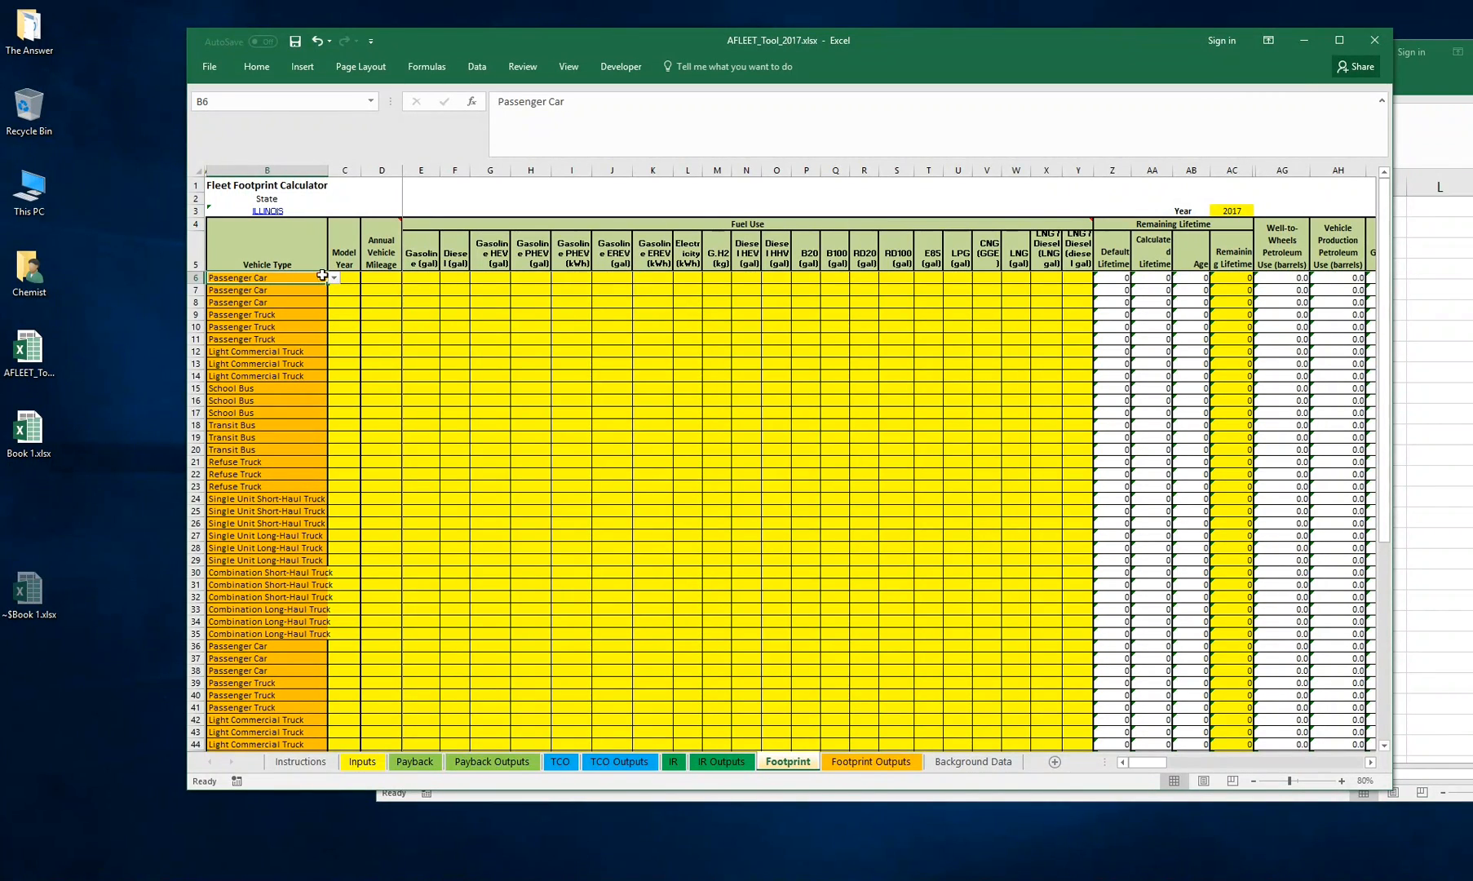
{"action": "left_click_drag", "start_coordinate": [290, 283], "coordinate": [250, 527]}
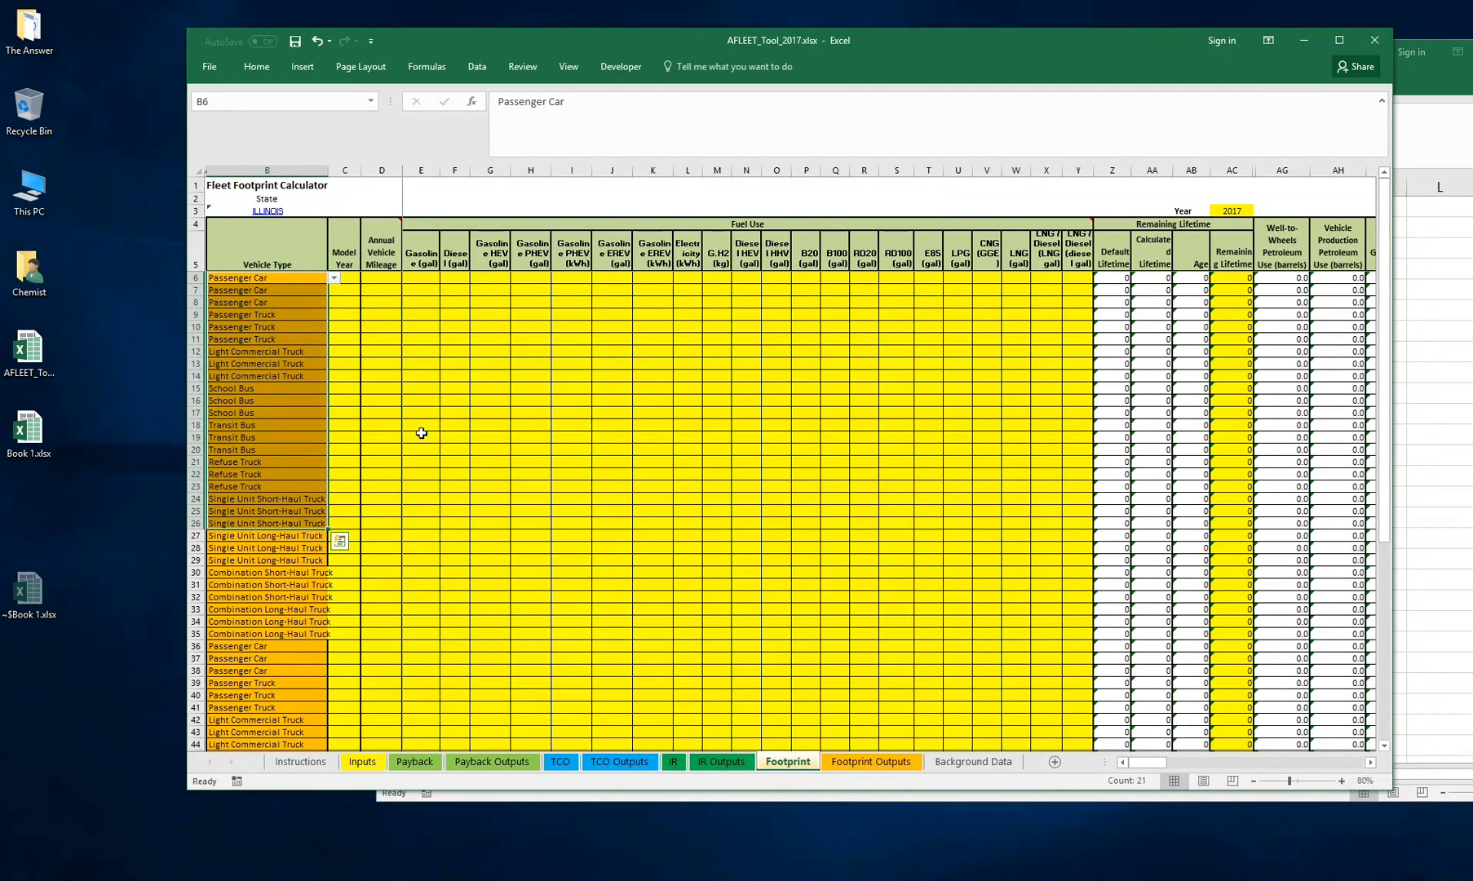
{"action": "left_click", "coordinate": [421, 433]}
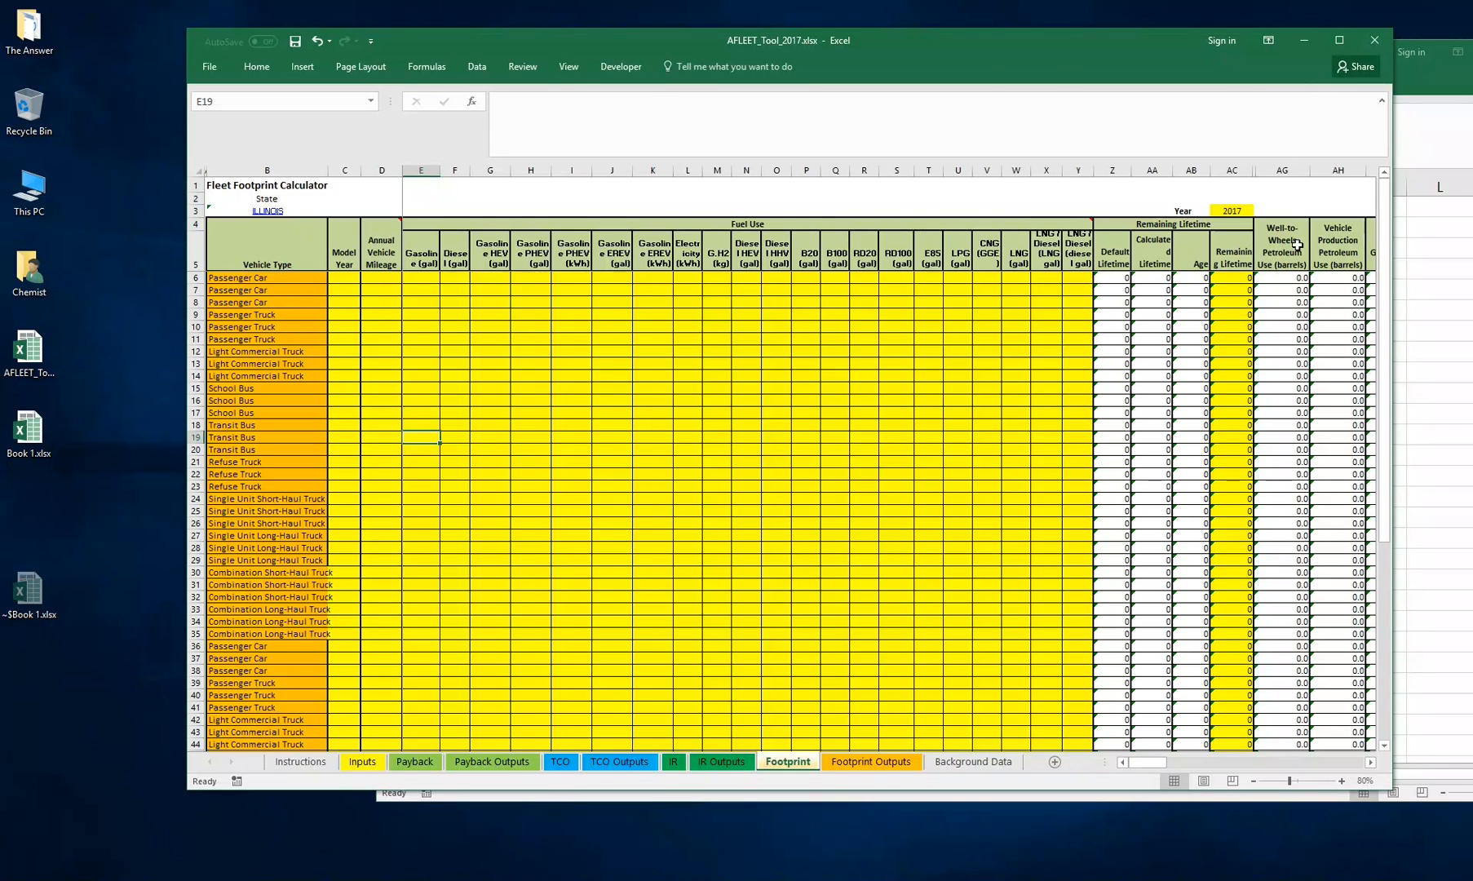
Copy the Model year values from Book 1.xlsx into the Footprint sheet's Model Year column starting at row 6
{"action": "left_click", "coordinate": [1423, 261]}
{"action": "left_click_drag", "start_coordinate": [741, 262], "coordinate": [737, 661]}
{"action": "right_click", "coordinate": [748, 511]}
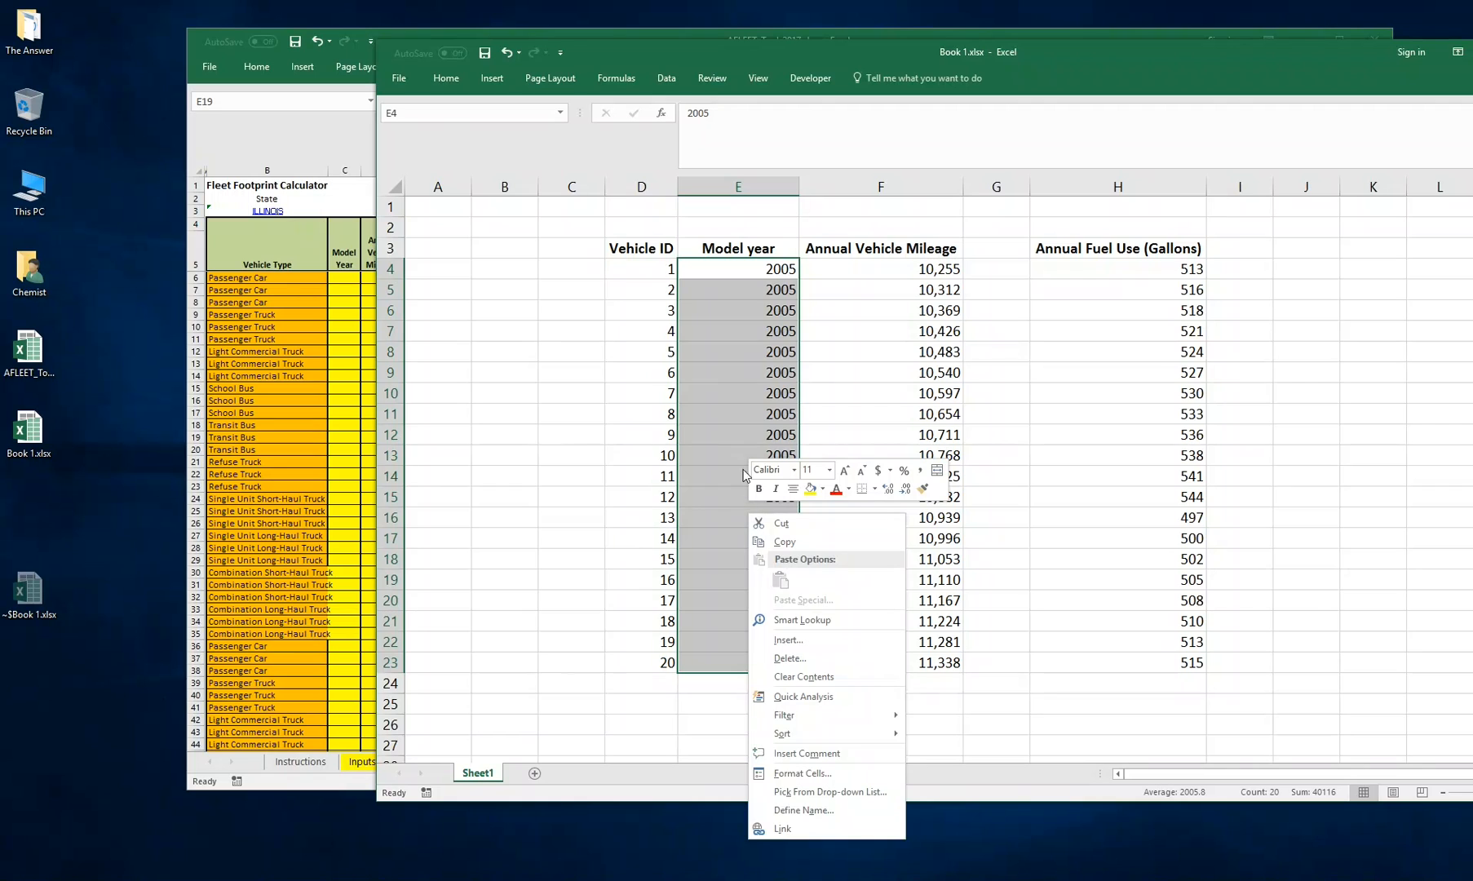
{"action": "left_click", "coordinate": [780, 542]}
{"action": "left_click", "coordinate": [346, 318]}
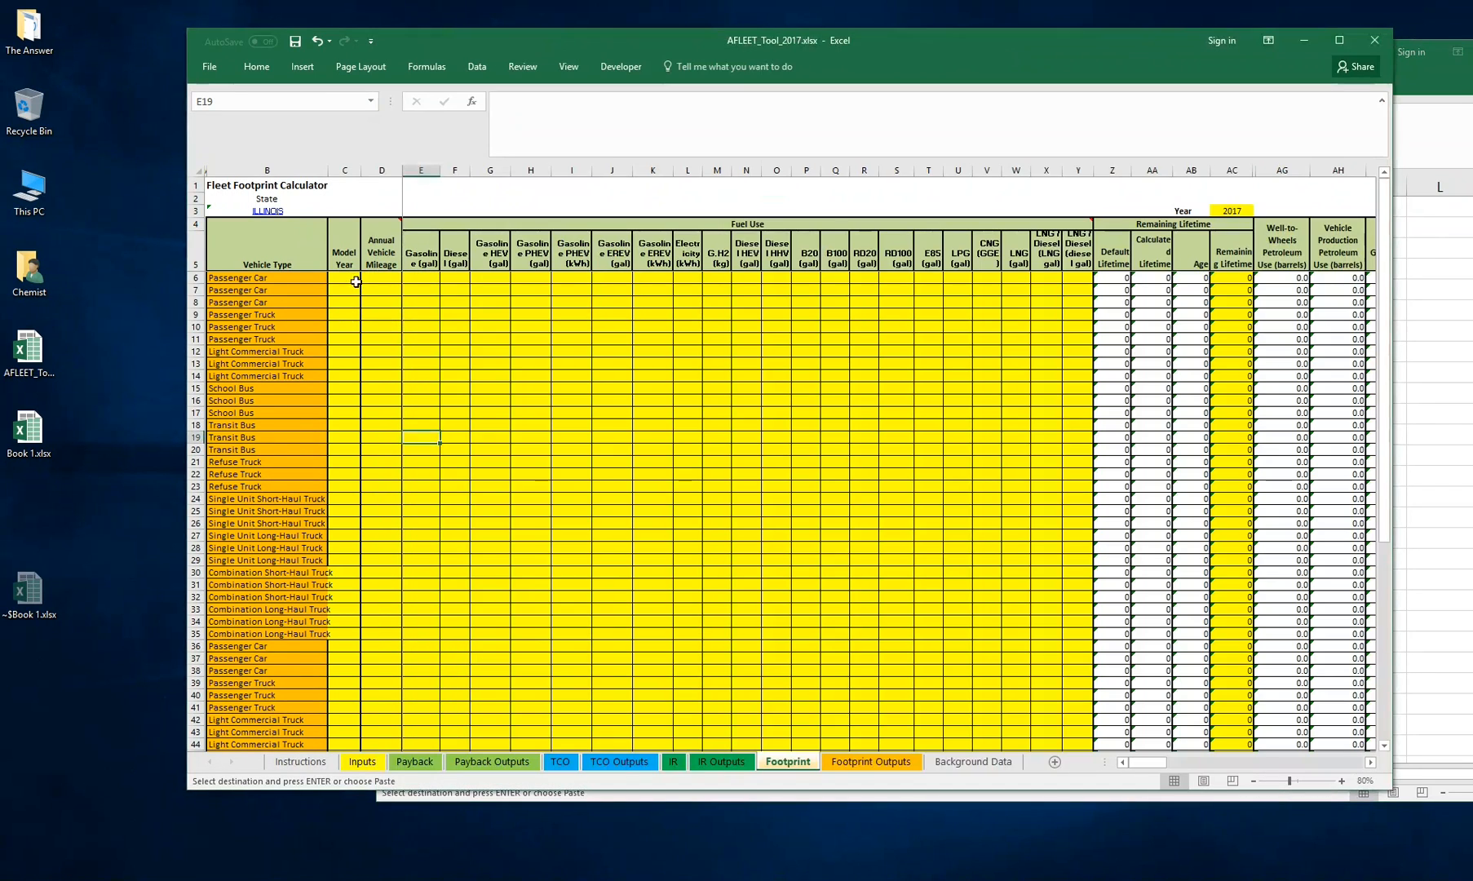
{"action": "left_click", "coordinate": [344, 278]}
{"action": "right_click", "coordinate": [346, 280]}
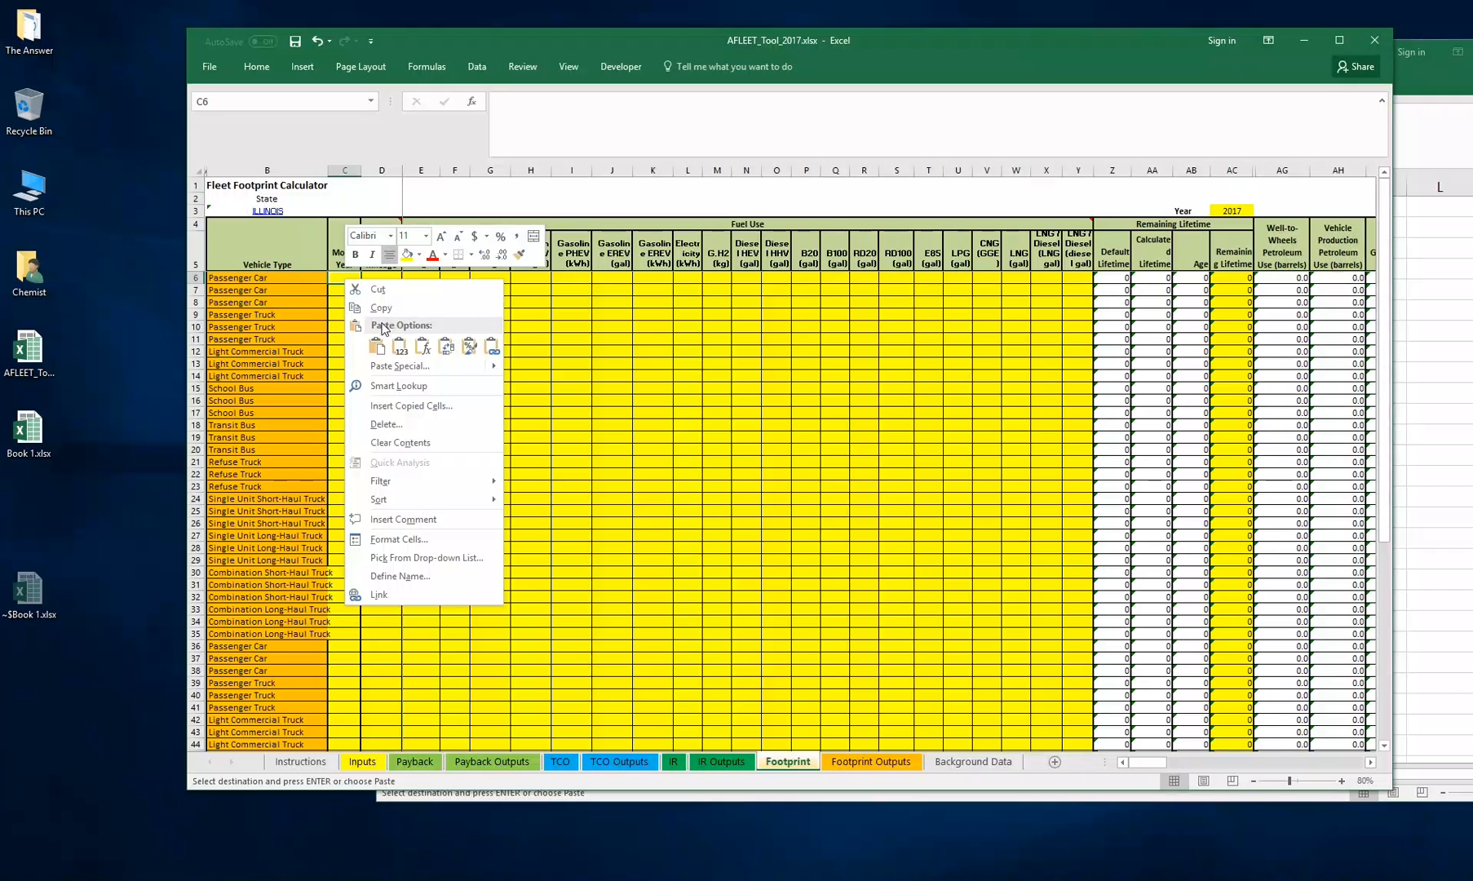
{"action": "left_click", "coordinate": [395, 347]}
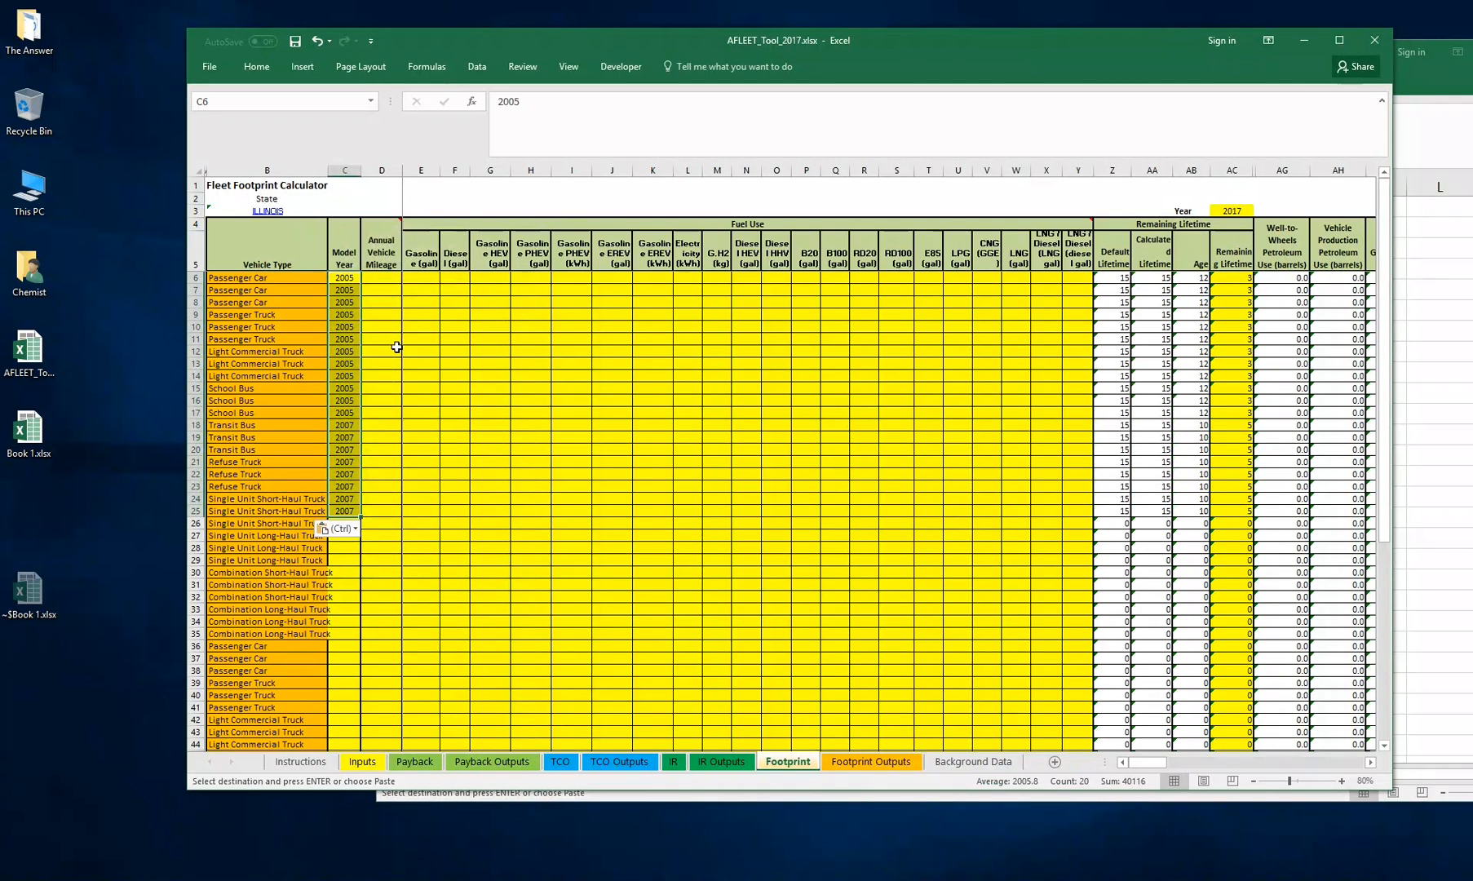
Set the Vehicle Type of Footprint rows 6 to 25 to Passenger Car, filling it down from the first row
{"action": "left_click", "coordinate": [382, 288]}
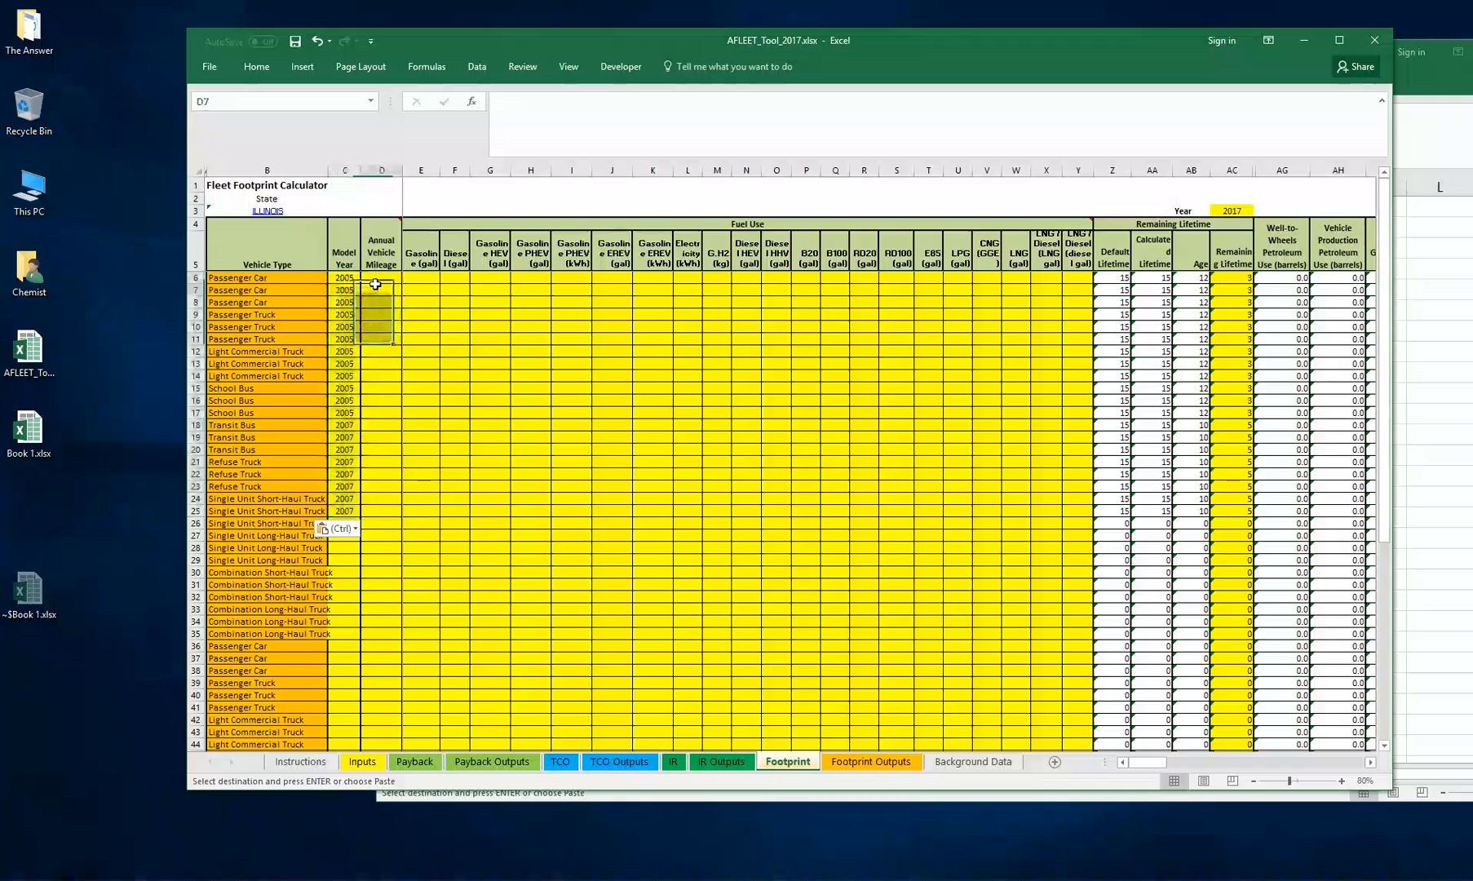
{"action": "left_click_drag", "start_coordinate": [300, 511], "coordinate": [272, 279]}
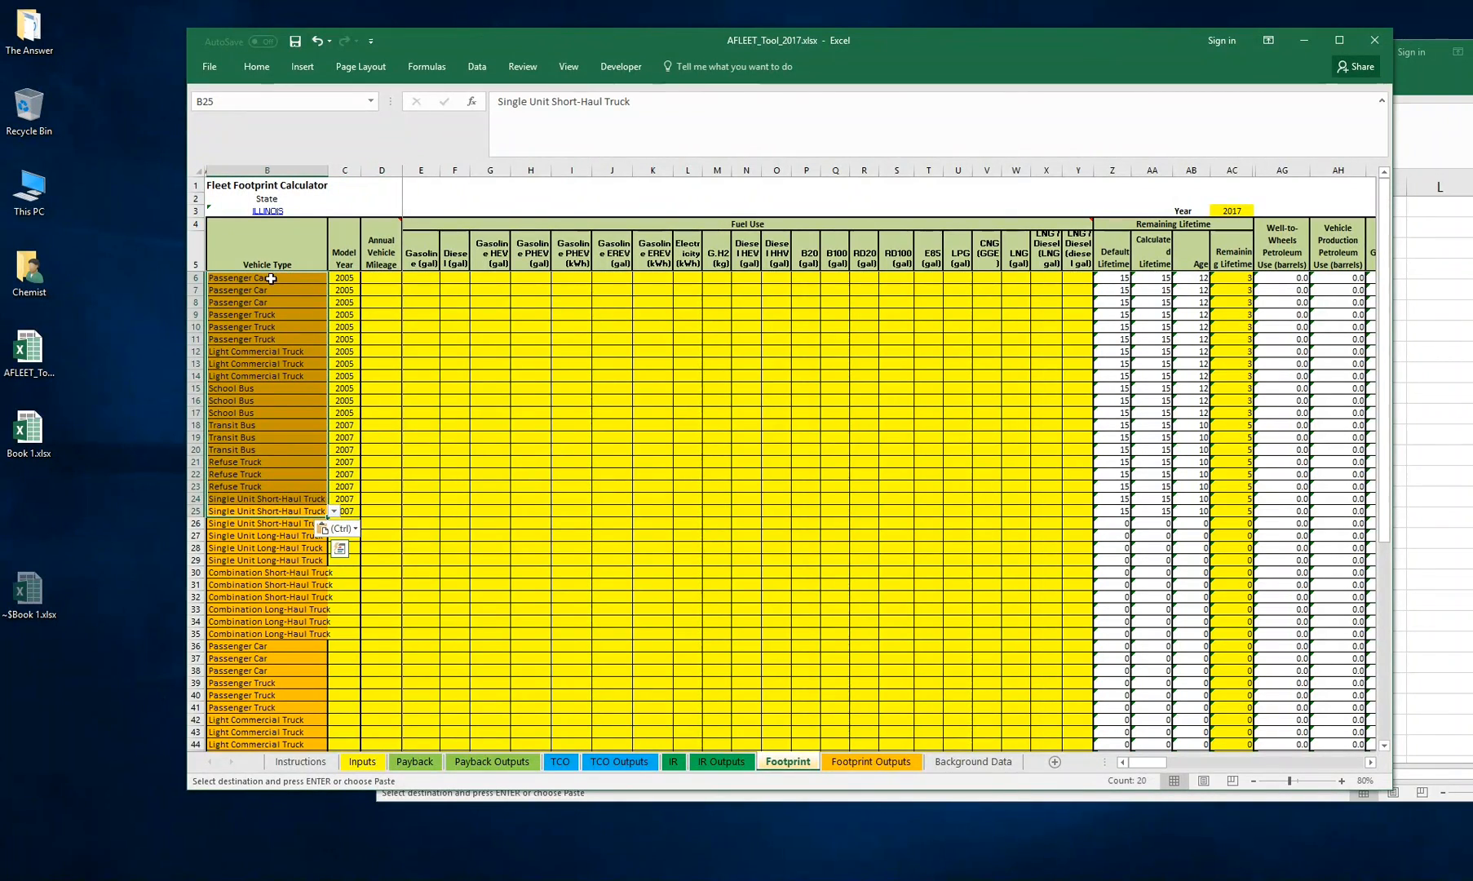
{"action": "left_click", "coordinate": [277, 278]}
{"action": "left_click", "coordinate": [335, 278]}
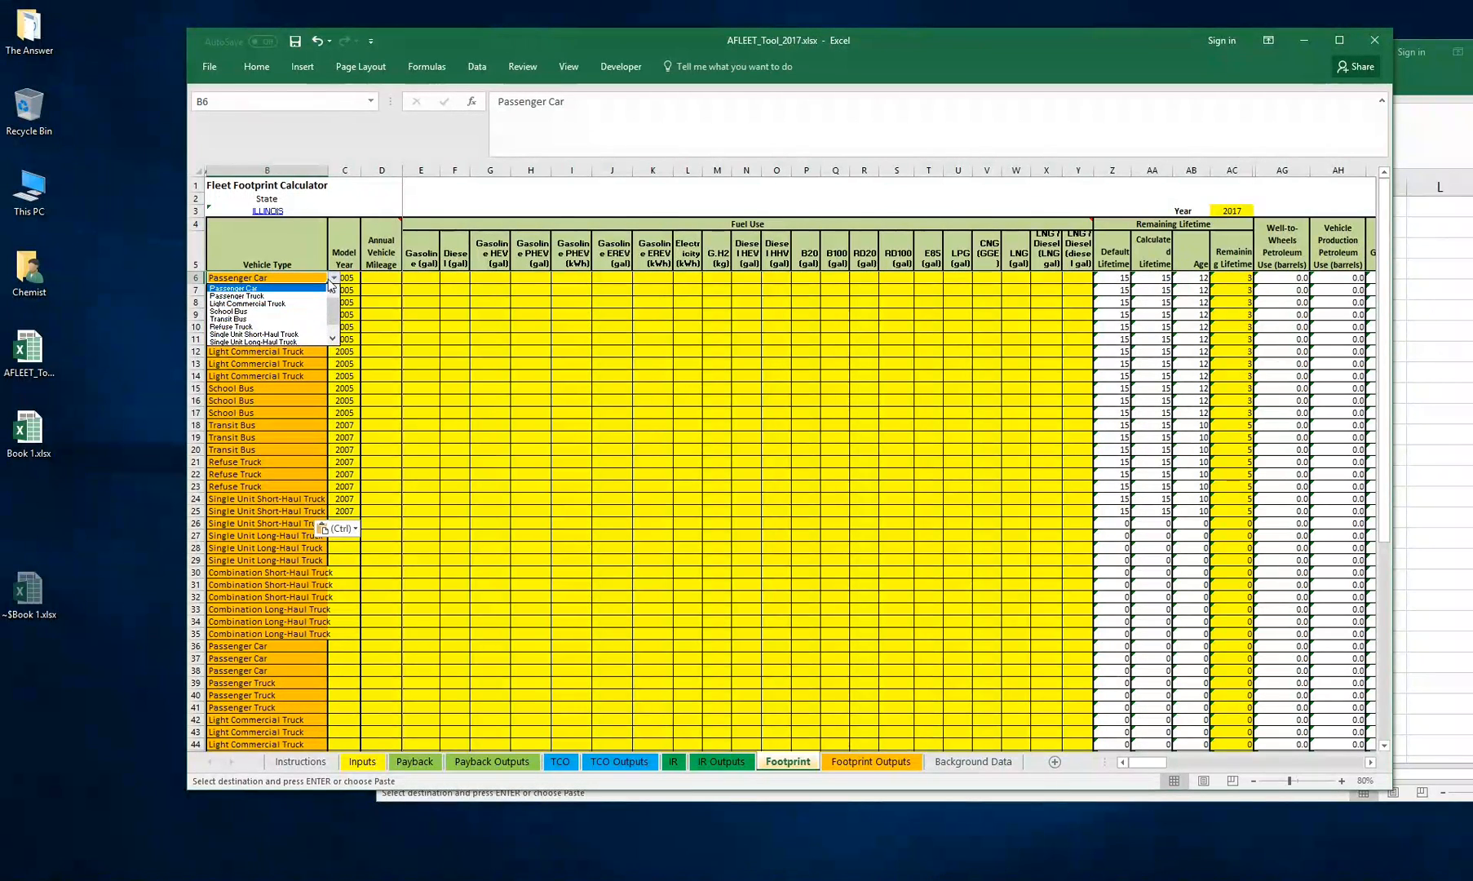
{"action": "left_click", "coordinate": [245, 284]}
{"action": "left_click", "coordinate": [303, 315]}
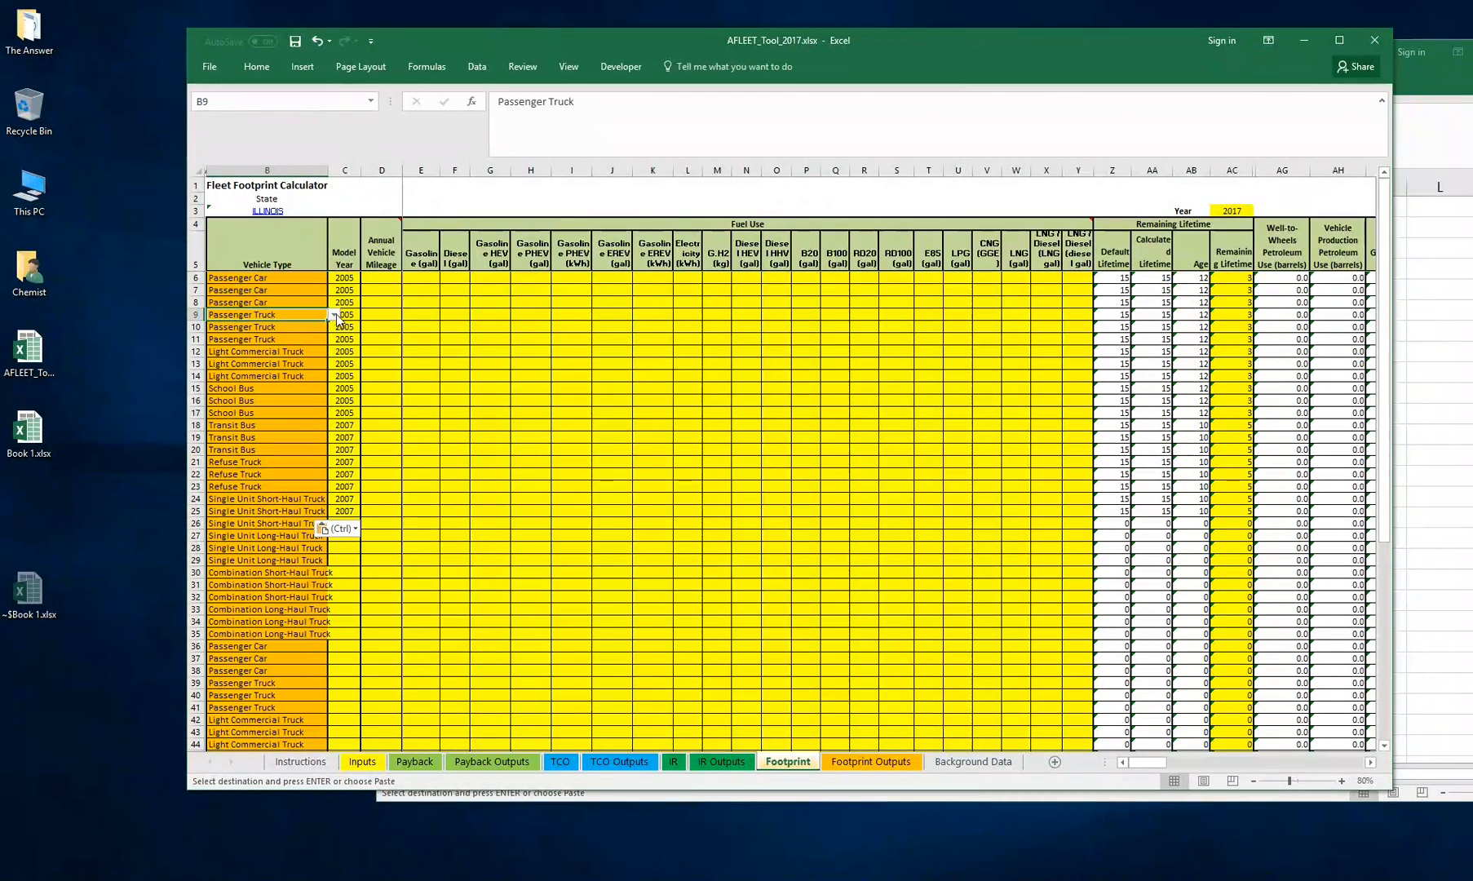
{"action": "left_click", "coordinate": [335, 314]}
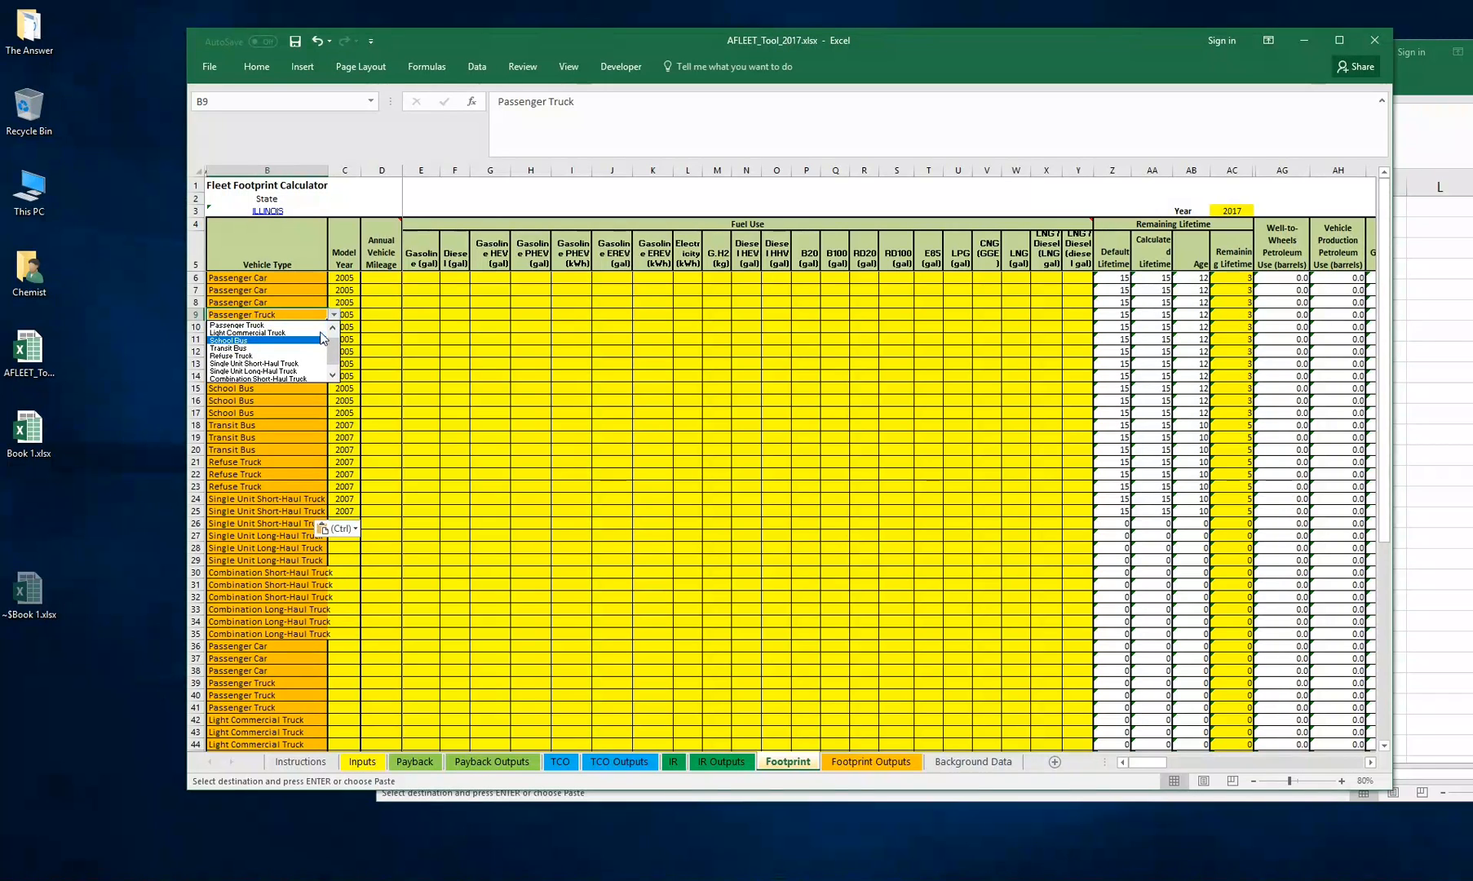
{"action": "left_click", "coordinate": [334, 327]}
{"action": "left_click", "coordinate": [303, 326]}
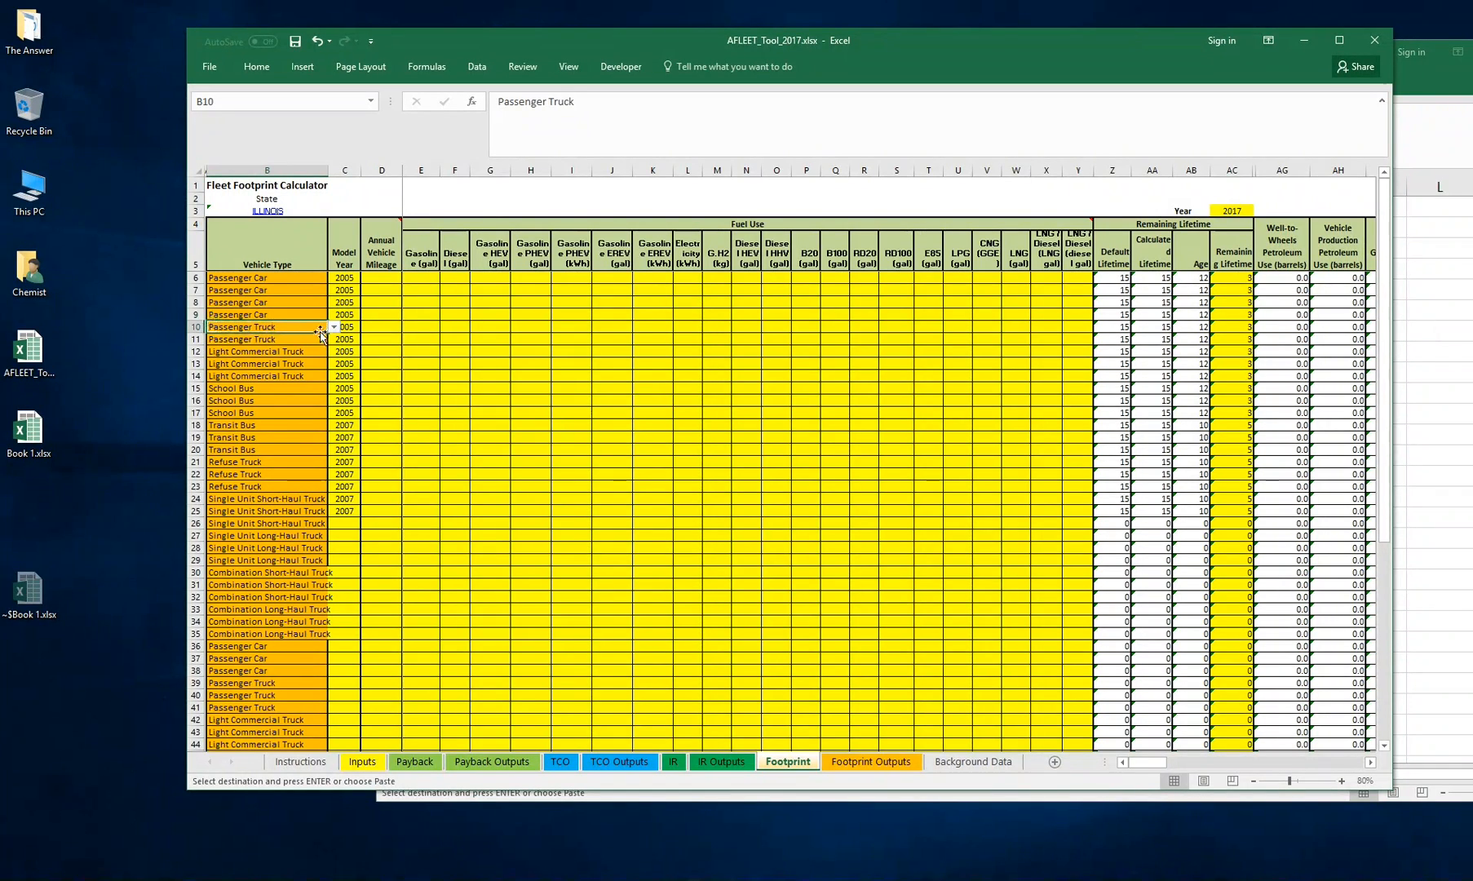
{"action": "left_click", "coordinate": [335, 326]}
{"action": "left_click", "coordinate": [332, 340]}
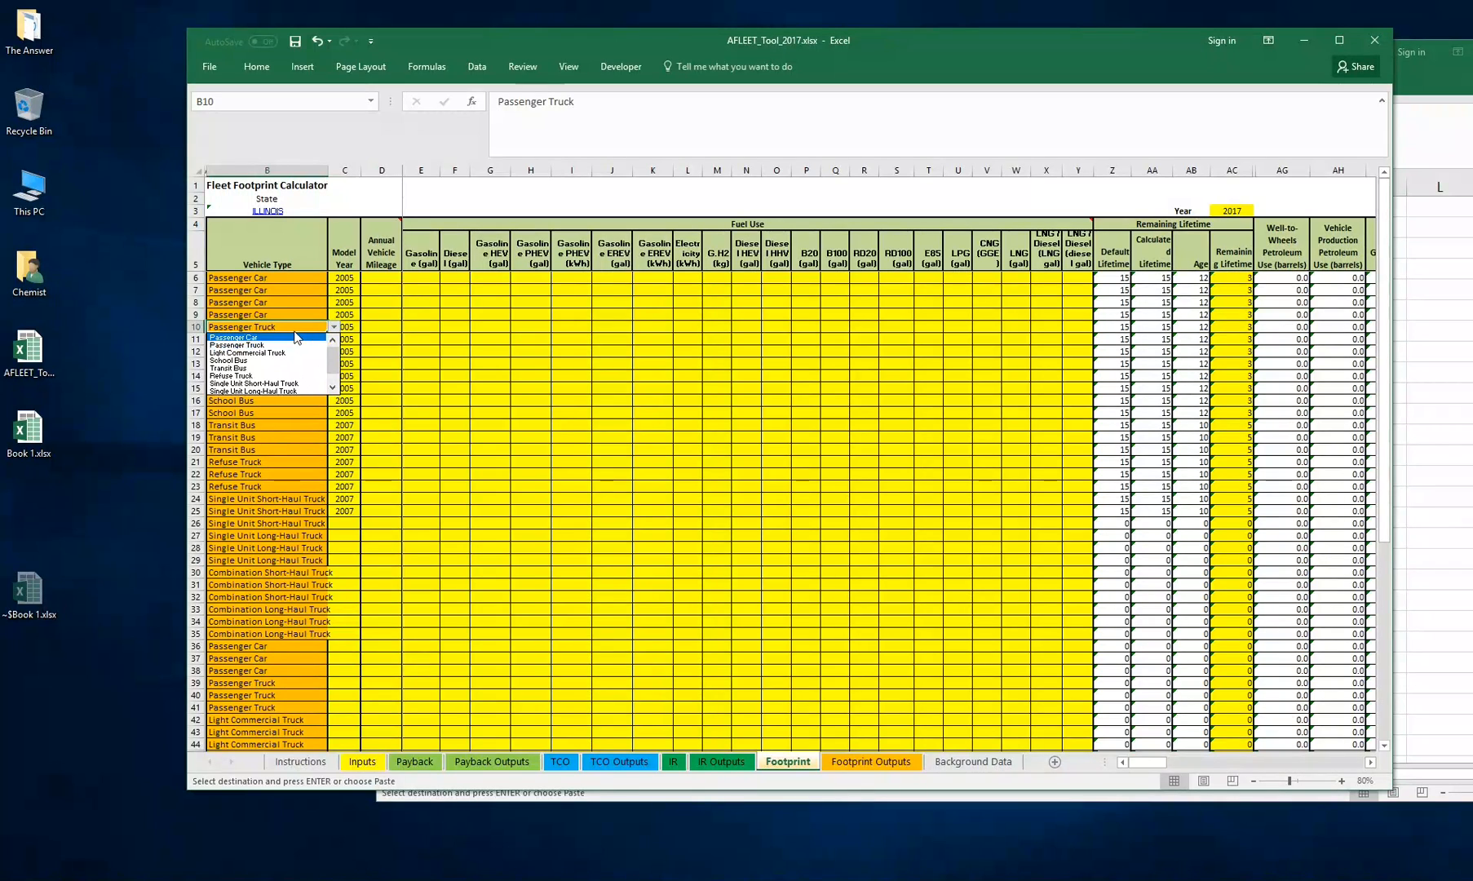
{"action": "left_click", "coordinate": [297, 338]}
{"action": "left_click", "coordinate": [318, 338]}
{"action": "left_click", "coordinate": [334, 338]}
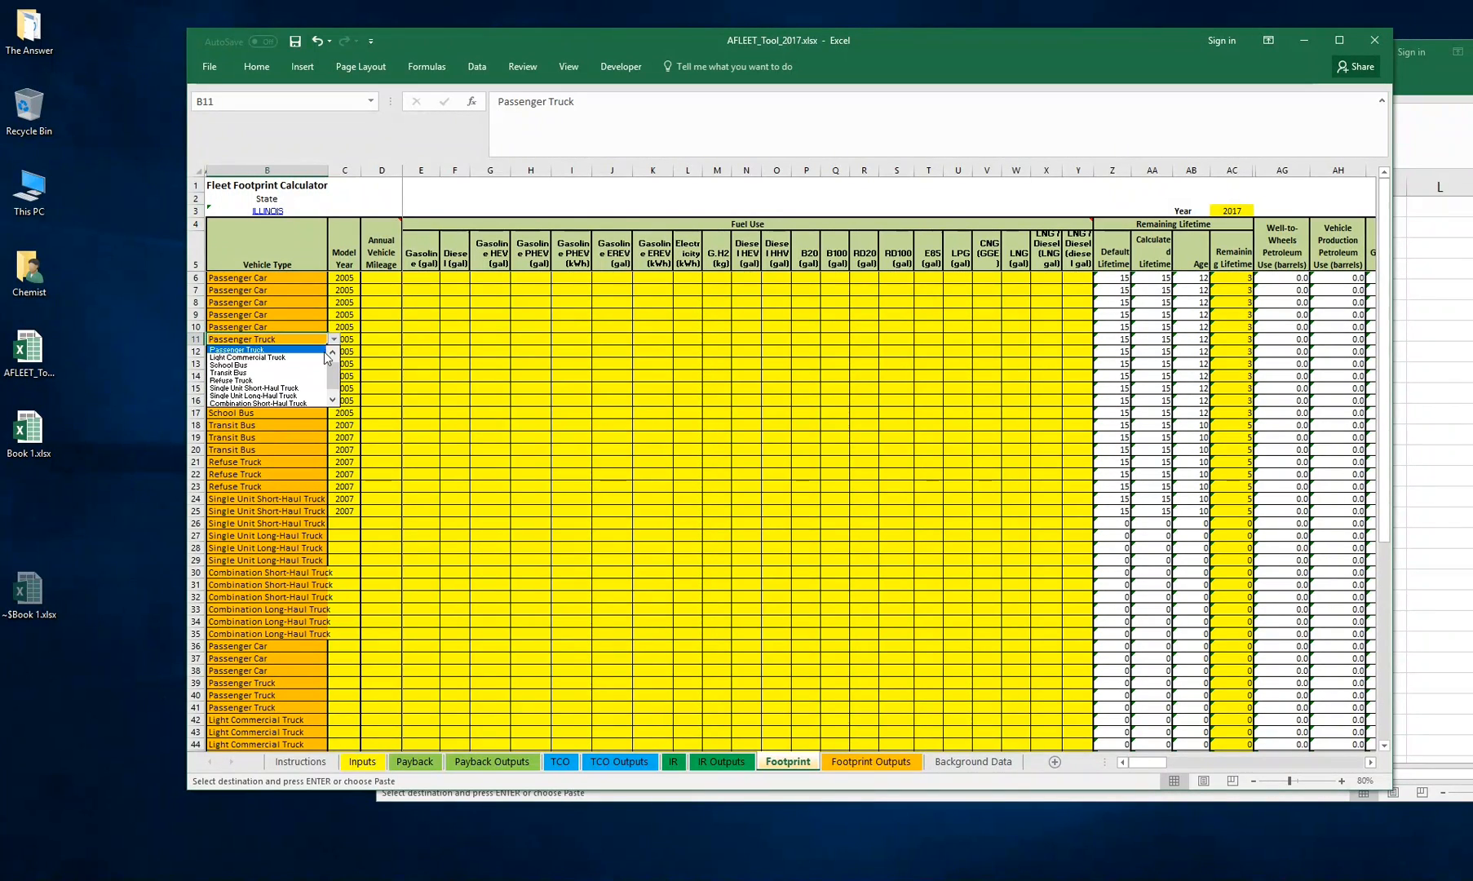
{"action": "left_click", "coordinate": [333, 352]}
{"action": "left_click", "coordinate": [310, 351]}
{"action": "left_click", "coordinate": [285, 376]}
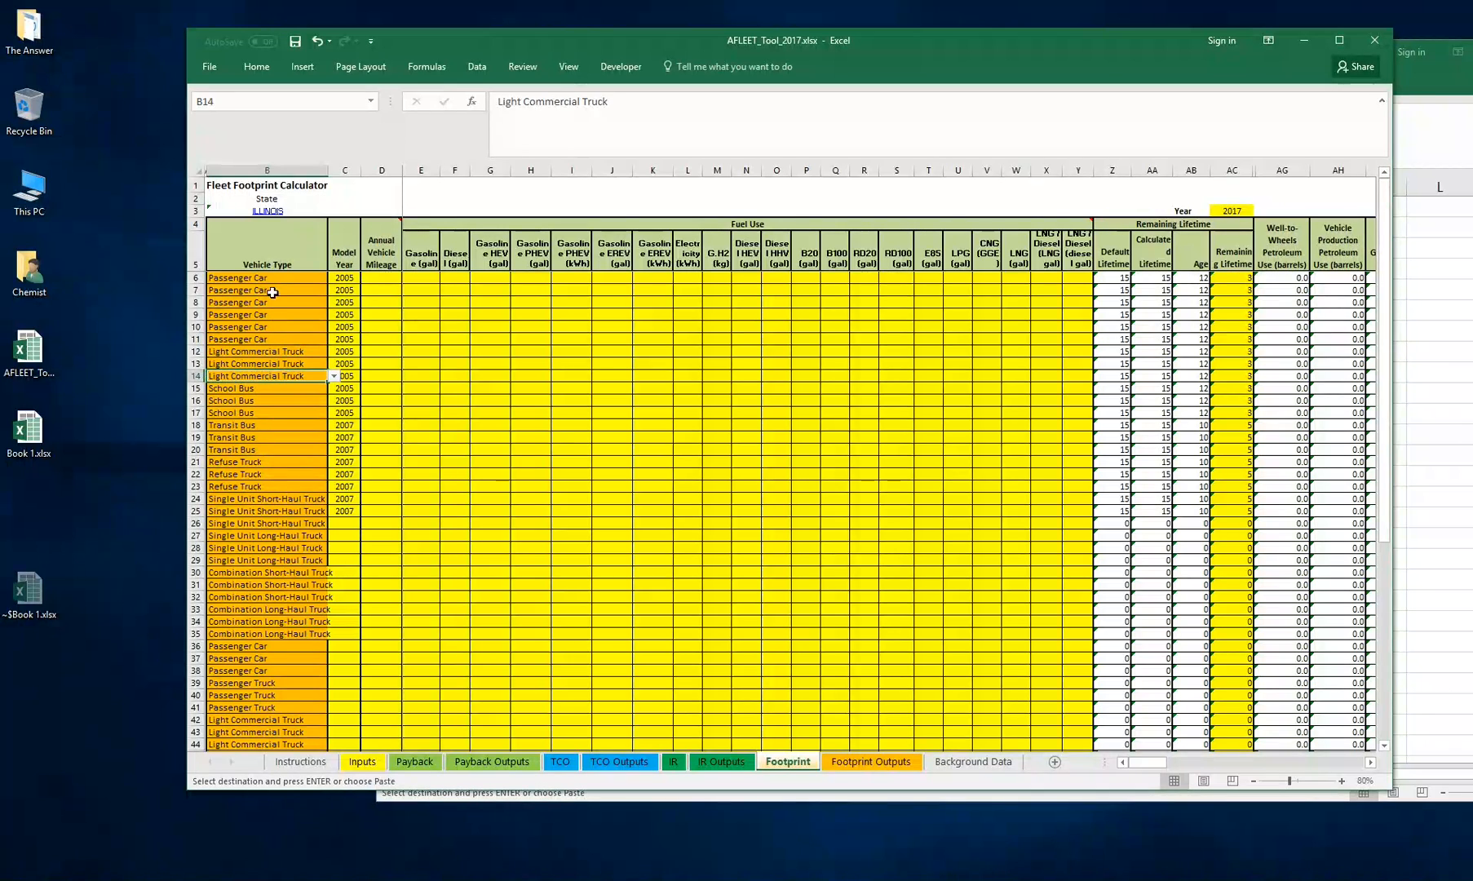
{"action": "left_click", "coordinate": [278, 278]}
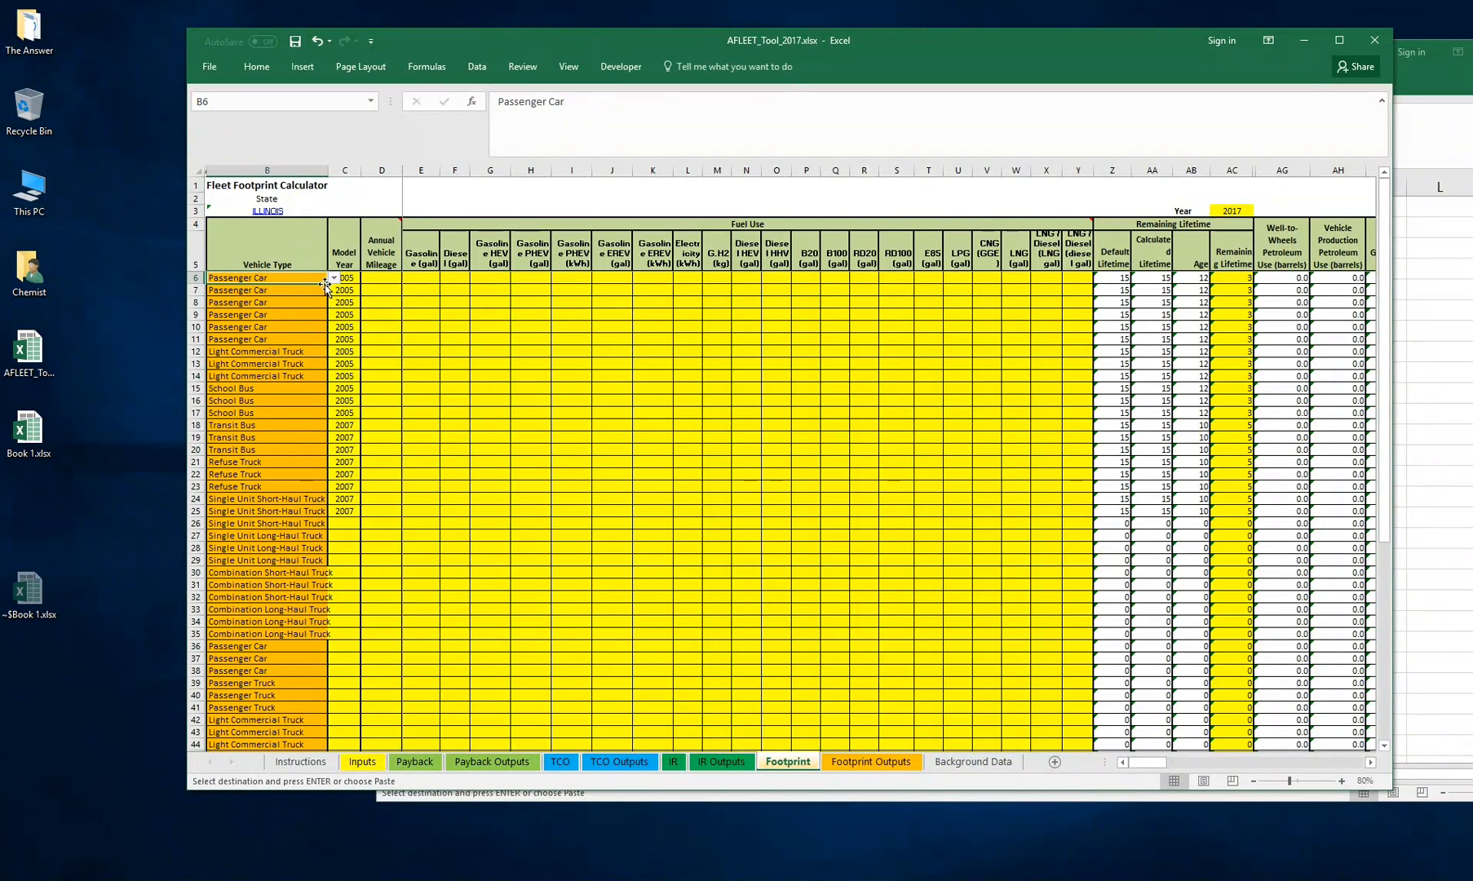
{"action": "left_click_drag", "start_coordinate": [326, 284], "coordinate": [296, 518]}
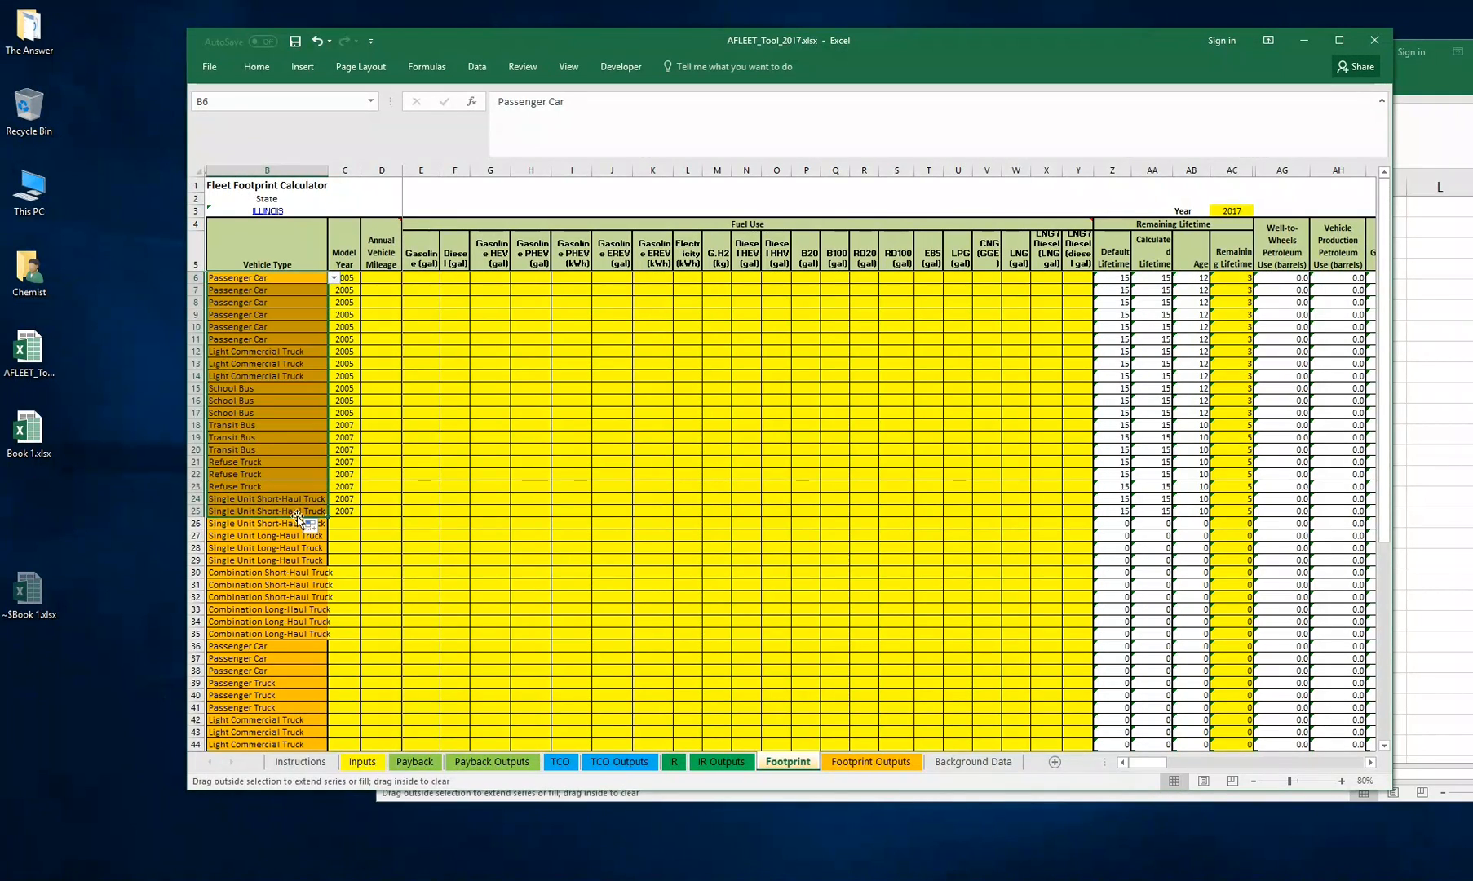
{"action": "left_click", "coordinate": [307, 301]}
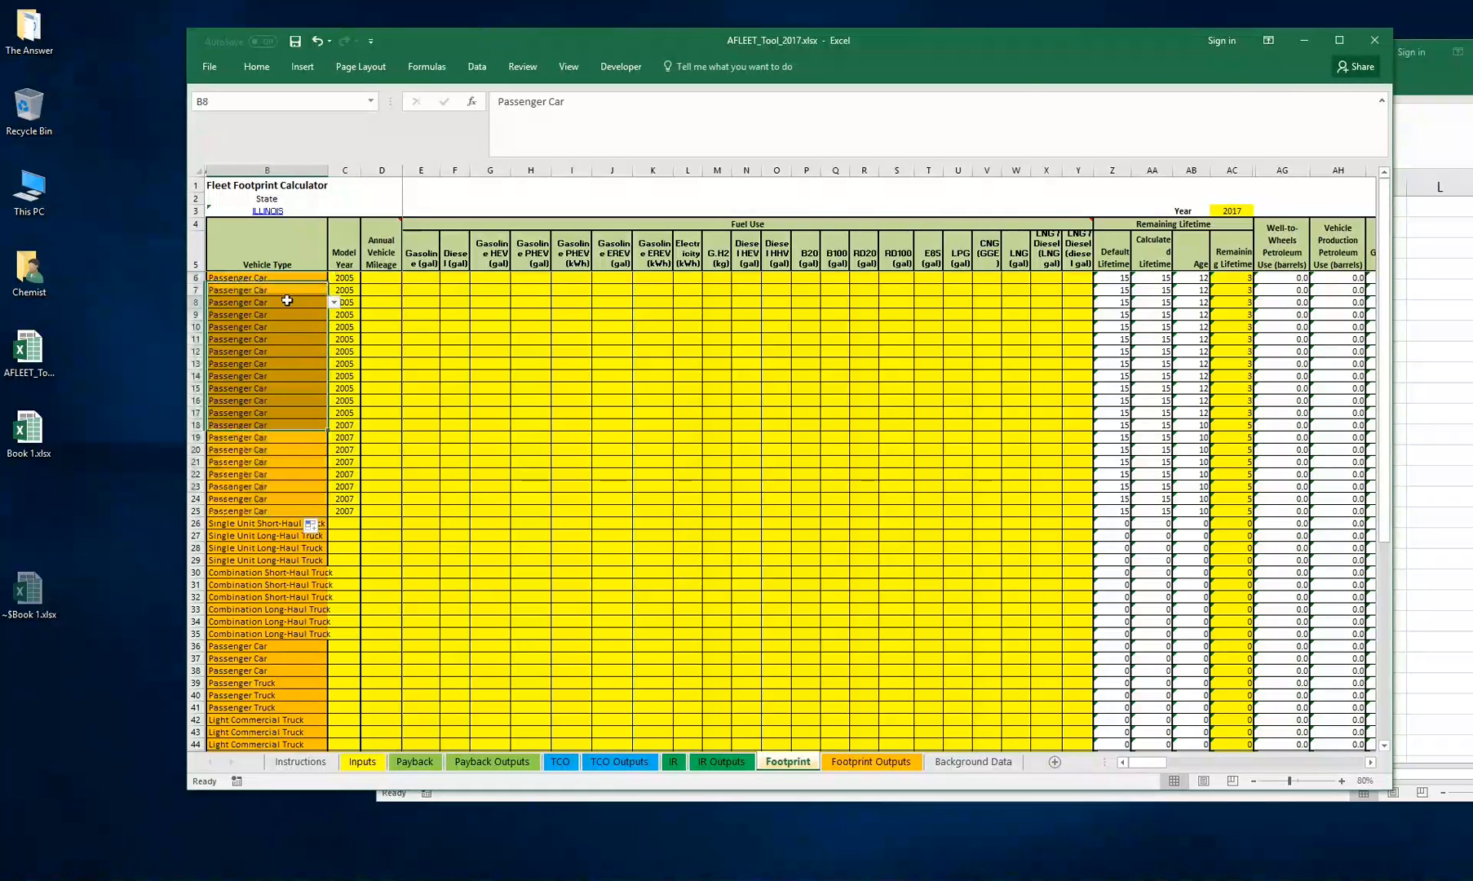
{"action": "left_click", "coordinate": [334, 303]}
{"action": "key", "text": "Escape"}
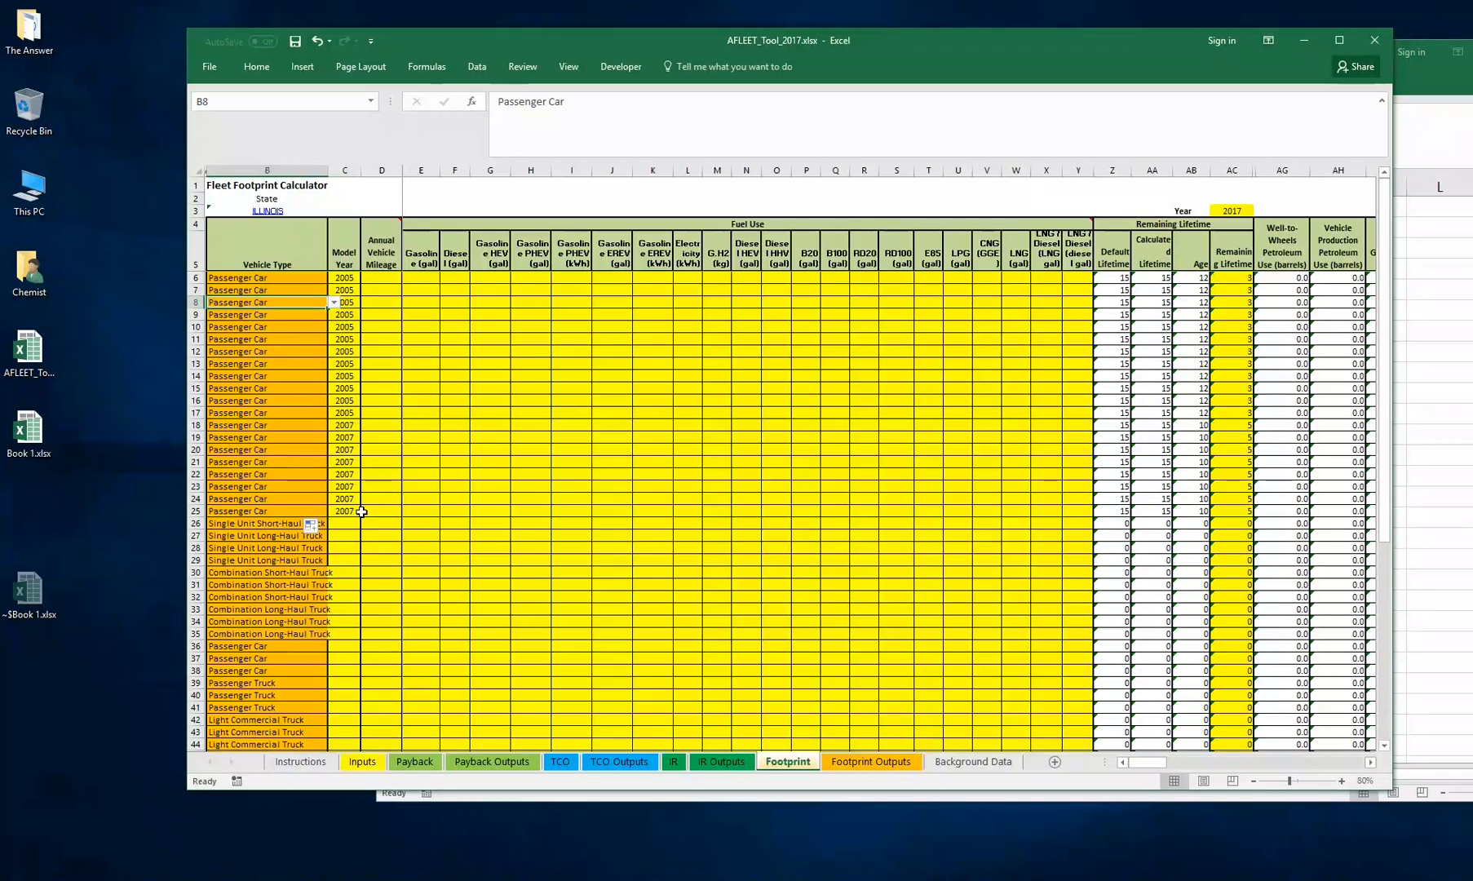
Copy the Annual Vehicle Mileage values from Book 1.xlsx and paste them as values into the Footprint sheet's Annual Vehicle Mileage column from row 6
{"action": "left_click", "coordinate": [408, 339]}
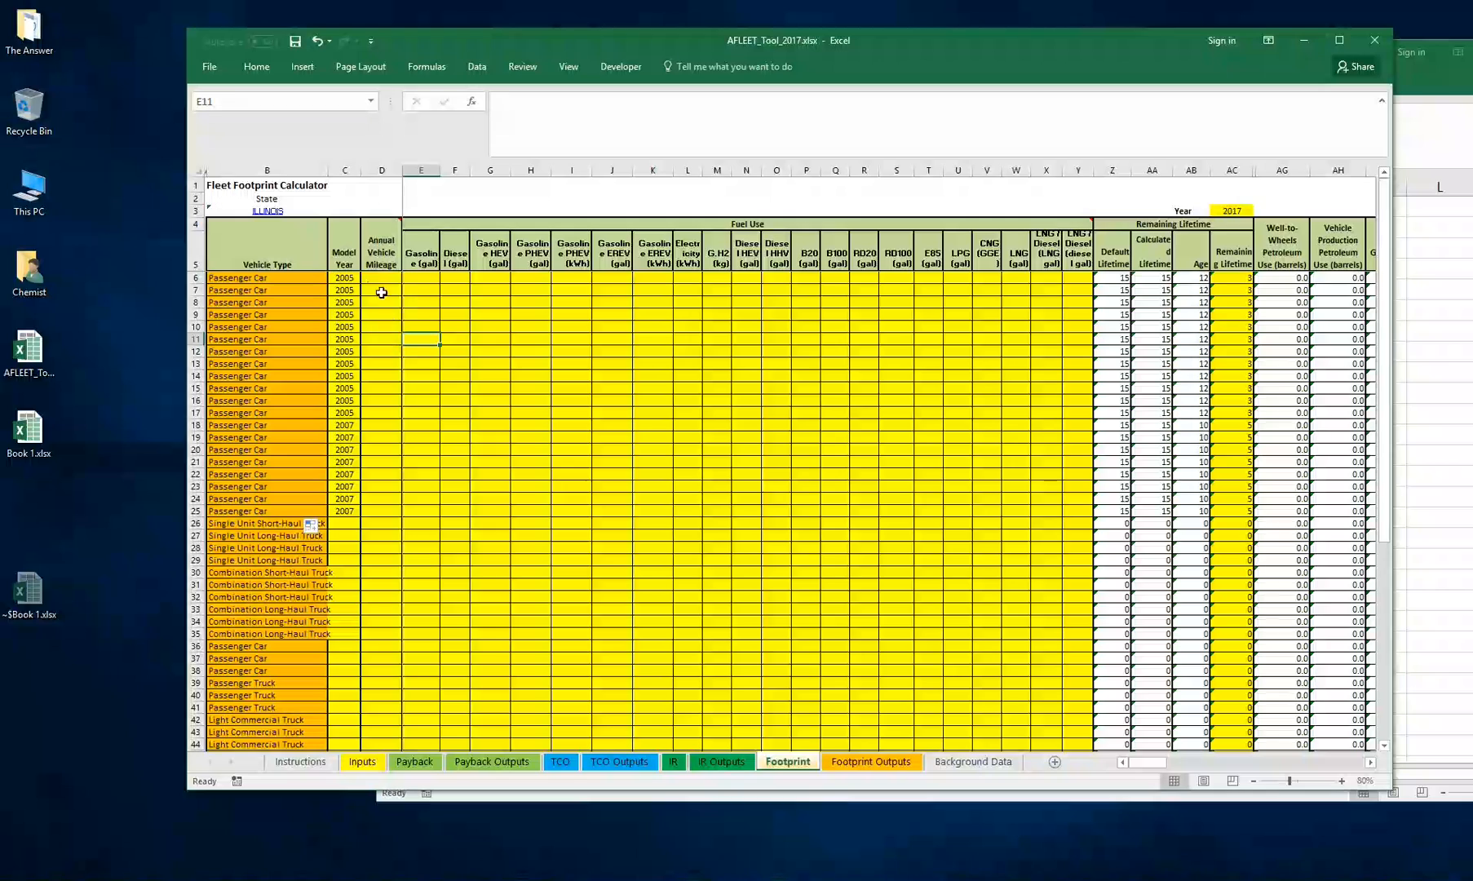
{"action": "left_click", "coordinate": [1430, 261]}
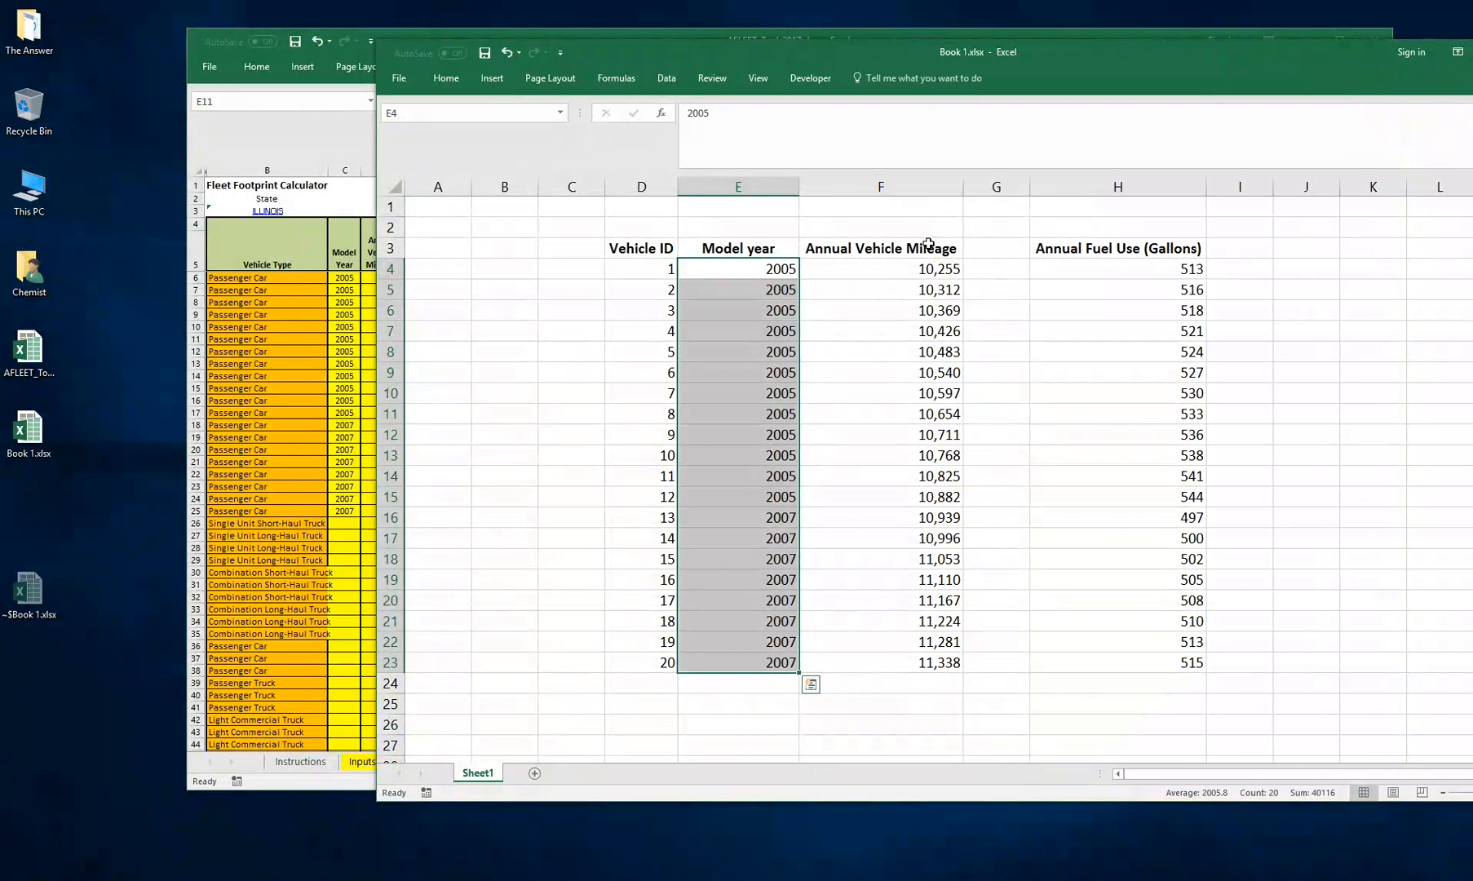
{"action": "left_click_drag", "start_coordinate": [901, 269], "coordinate": [863, 640]}
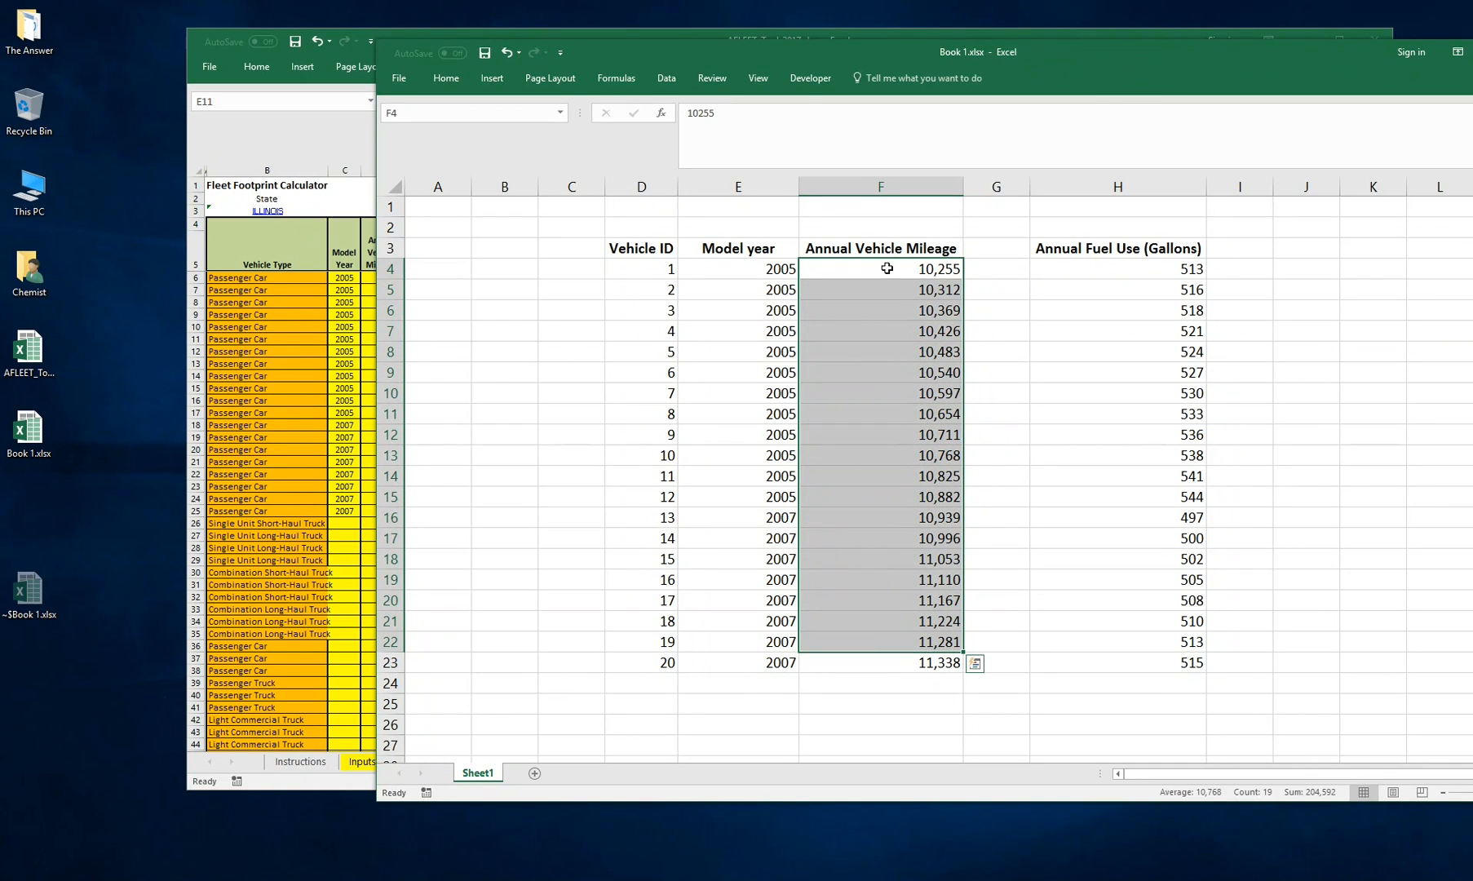
{"action": "left_click_drag", "start_coordinate": [886, 268], "coordinate": [864, 664]}
{"action": "right_click", "coordinate": [854, 440]}
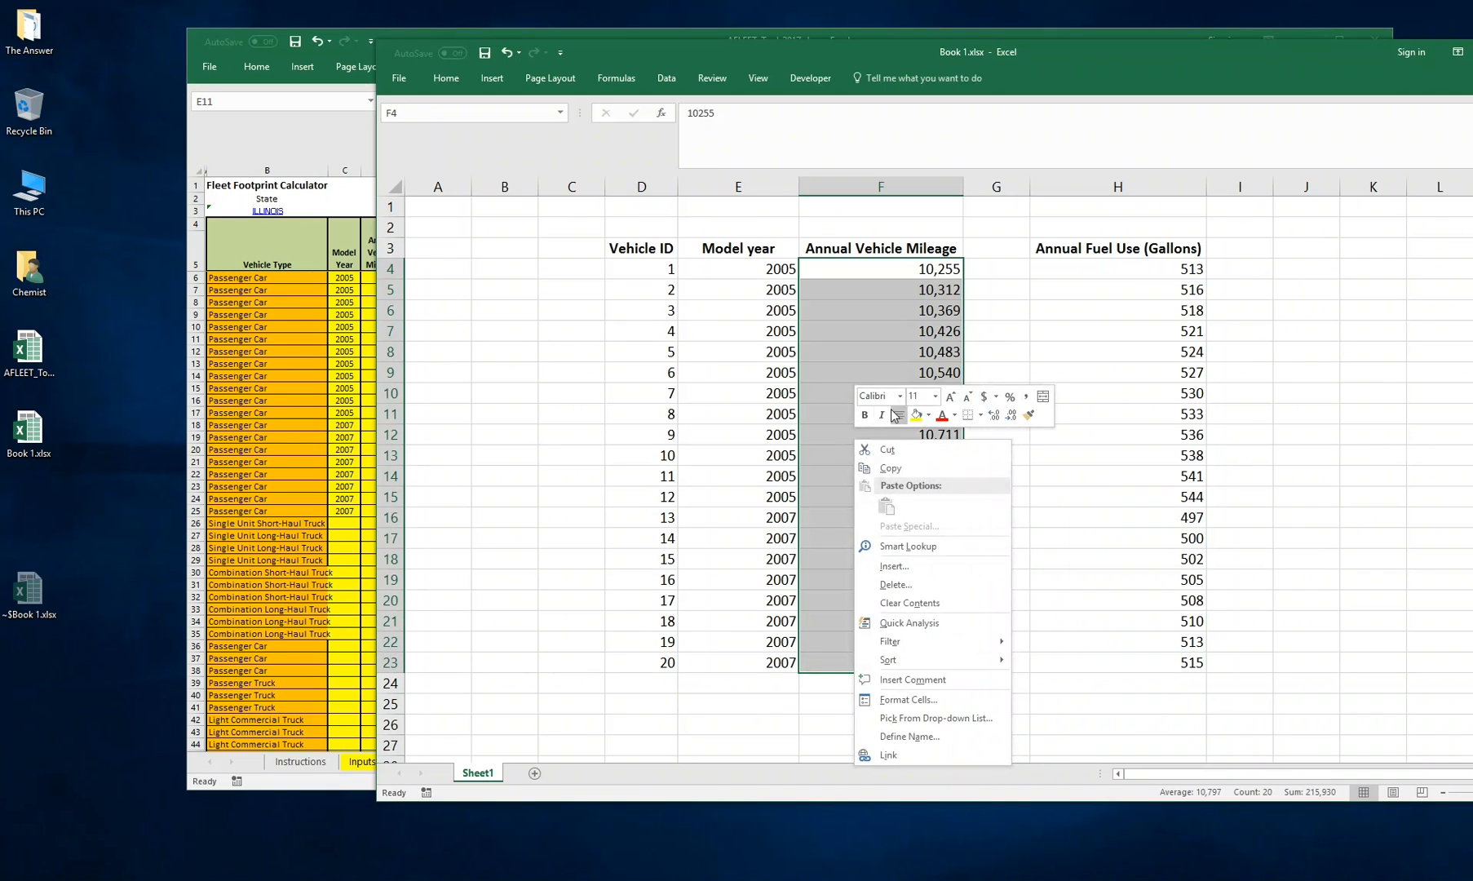
{"action": "left_click", "coordinate": [890, 468]}
{"action": "key", "text": "alt+Tab"}
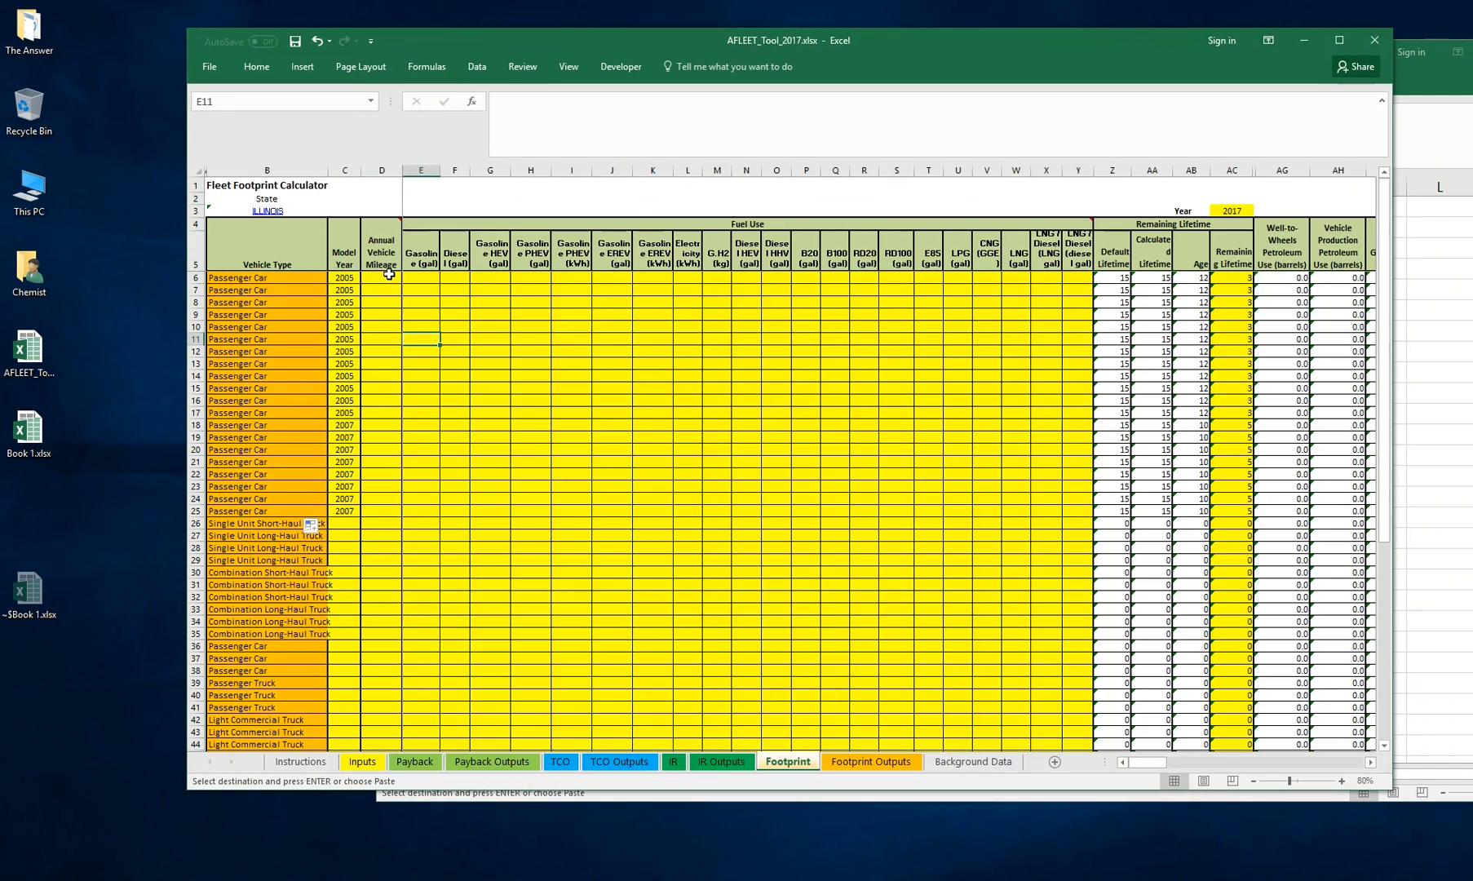
{"action": "left_click", "coordinate": [389, 276]}
{"action": "right_click", "coordinate": [389, 278]}
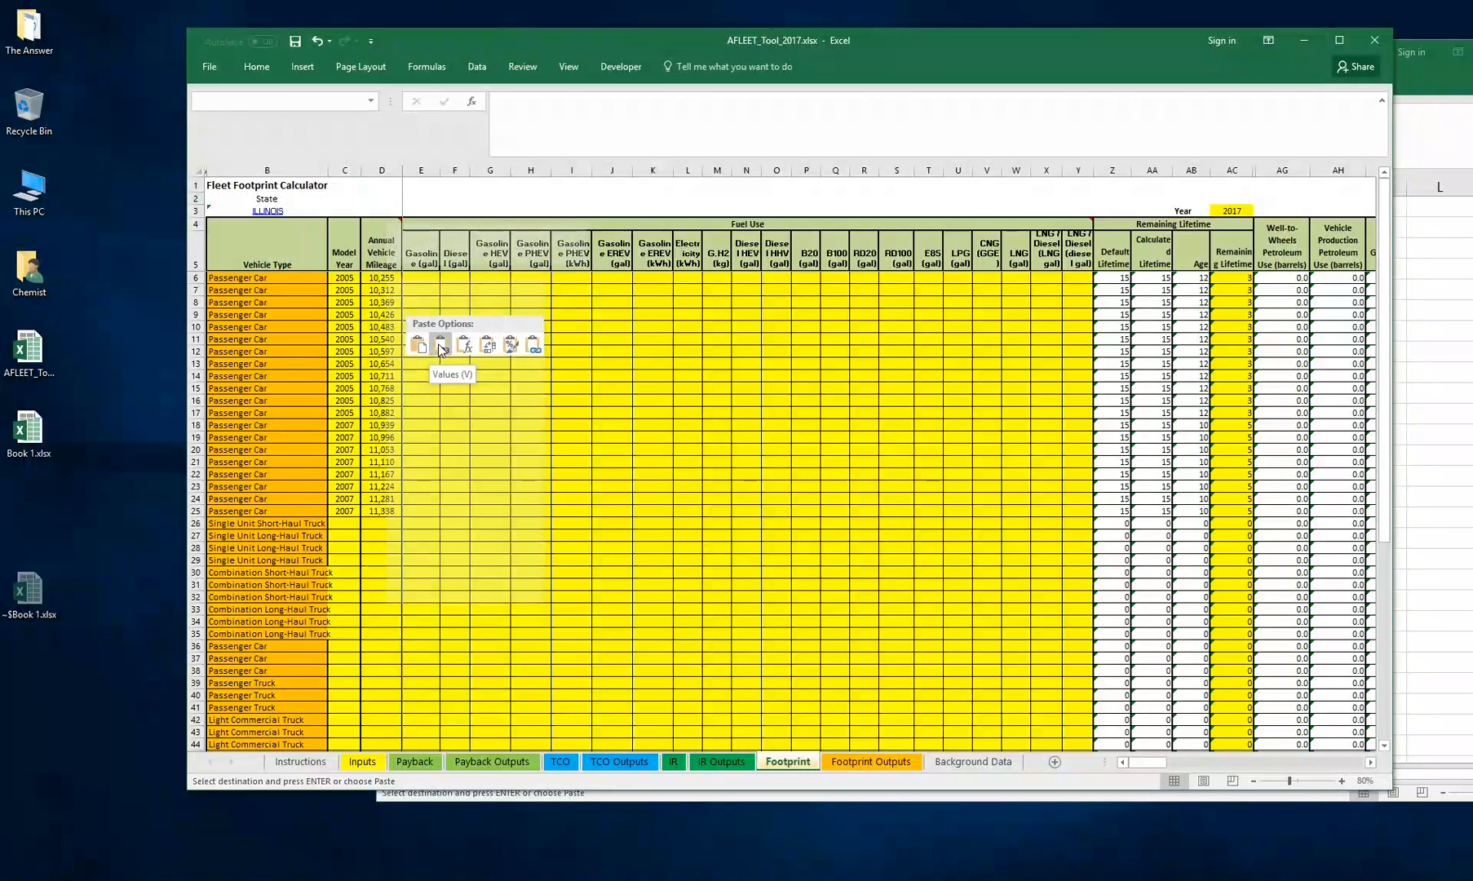
{"action": "left_click", "coordinate": [440, 348]}
Copy the Annual Fuel Use (Gallons) values from Book 1.xlsx and paste them as values into the Gasoline (gal) column for rows 6 to 25
{"action": "left_click", "coordinate": [458, 313]}
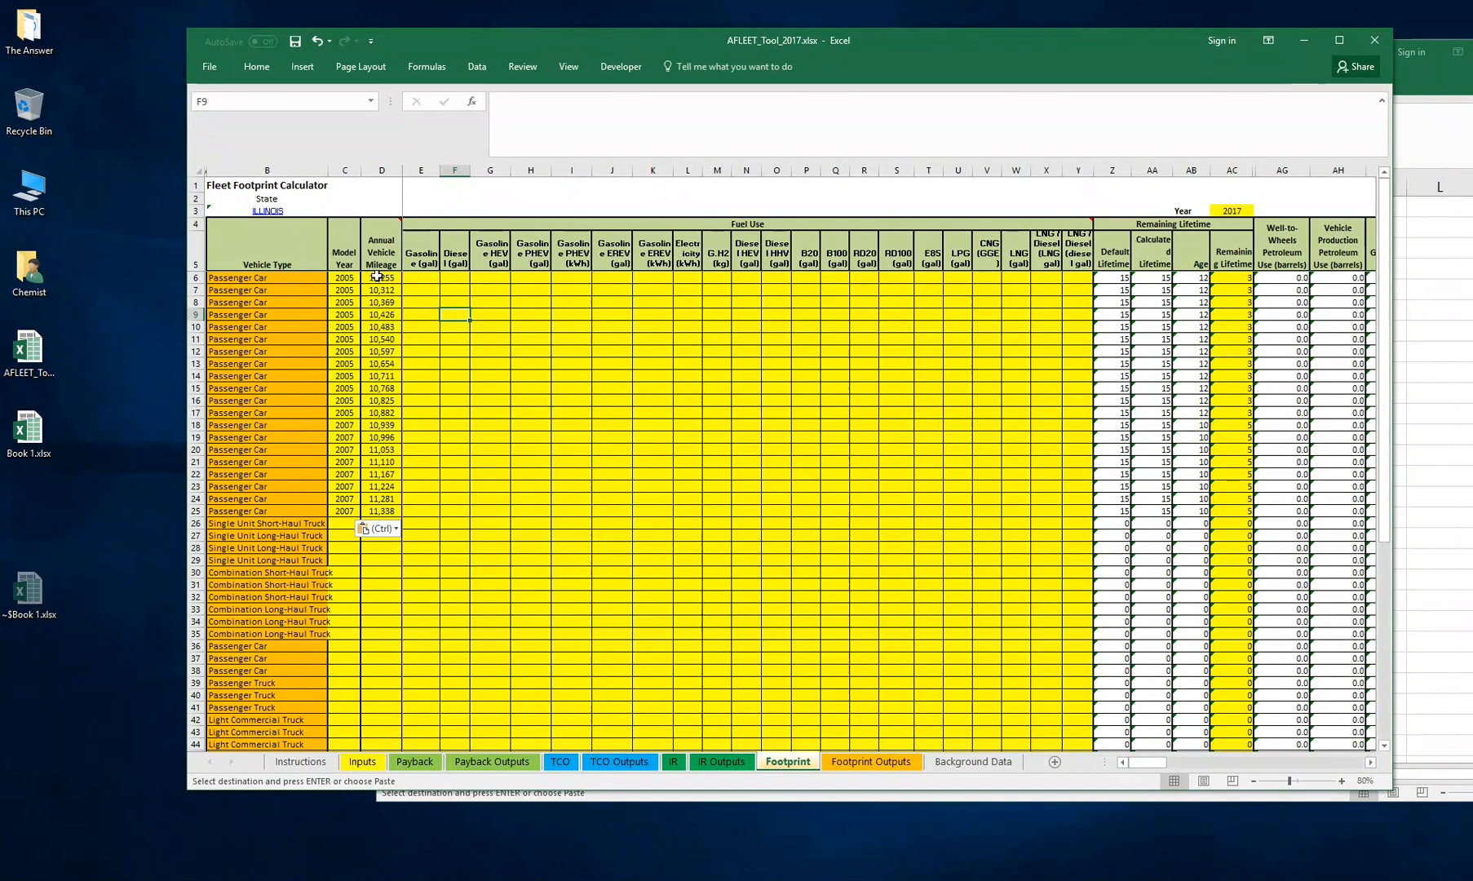
{"action": "left_click", "coordinate": [1421, 243]}
{"action": "left_click", "coordinate": [1240, 290]}
{"action": "left_click_drag", "start_coordinate": [1116, 268], "coordinate": [1126, 663]}
{"action": "right_click", "coordinate": [1124, 400]}
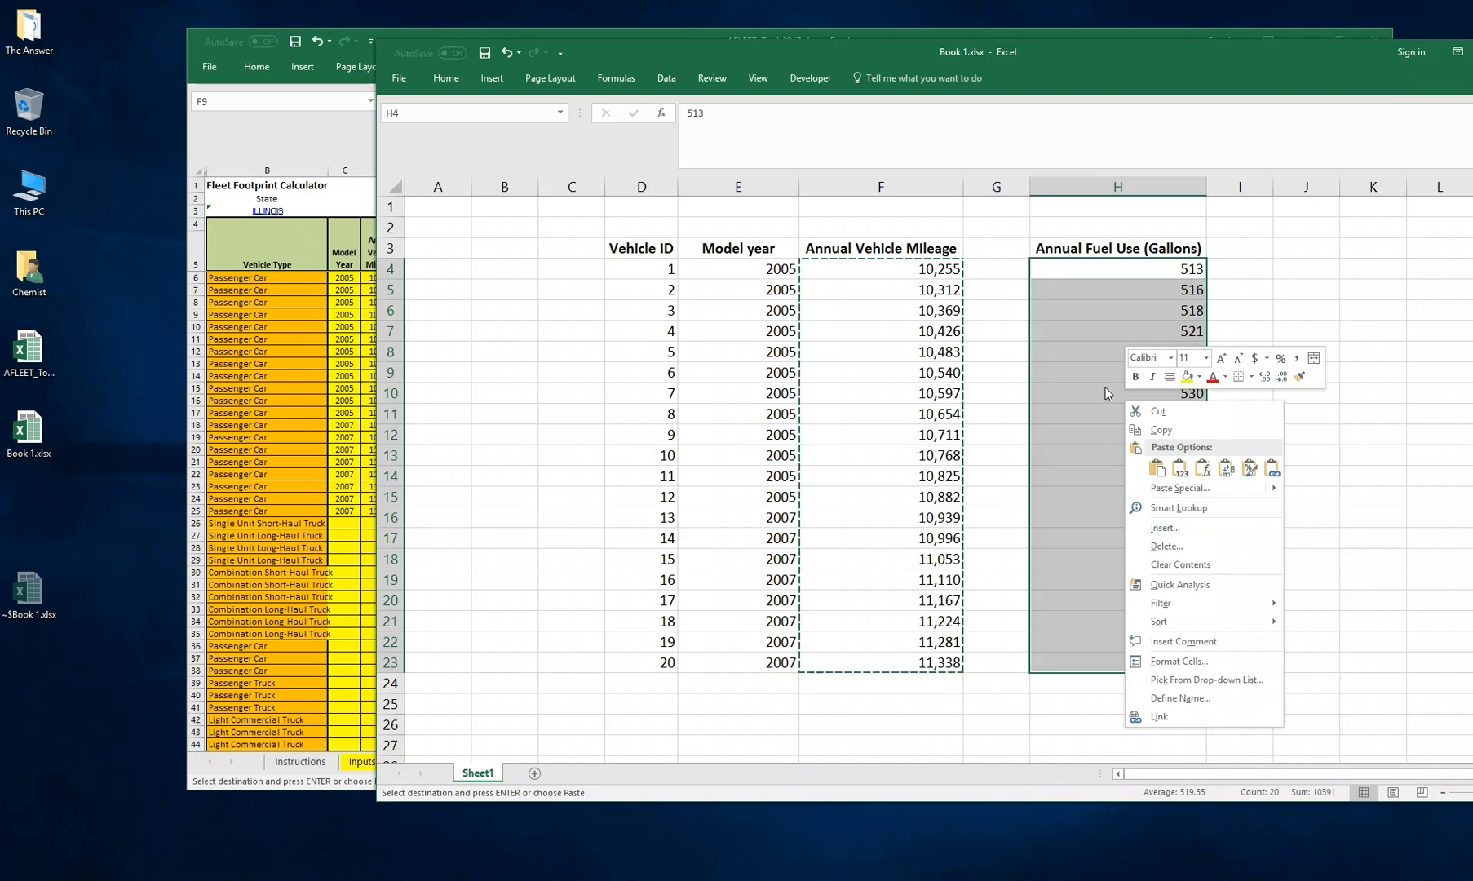
{"action": "left_click", "coordinate": [1155, 430]}
{"action": "key", "text": "alt+Tab"}
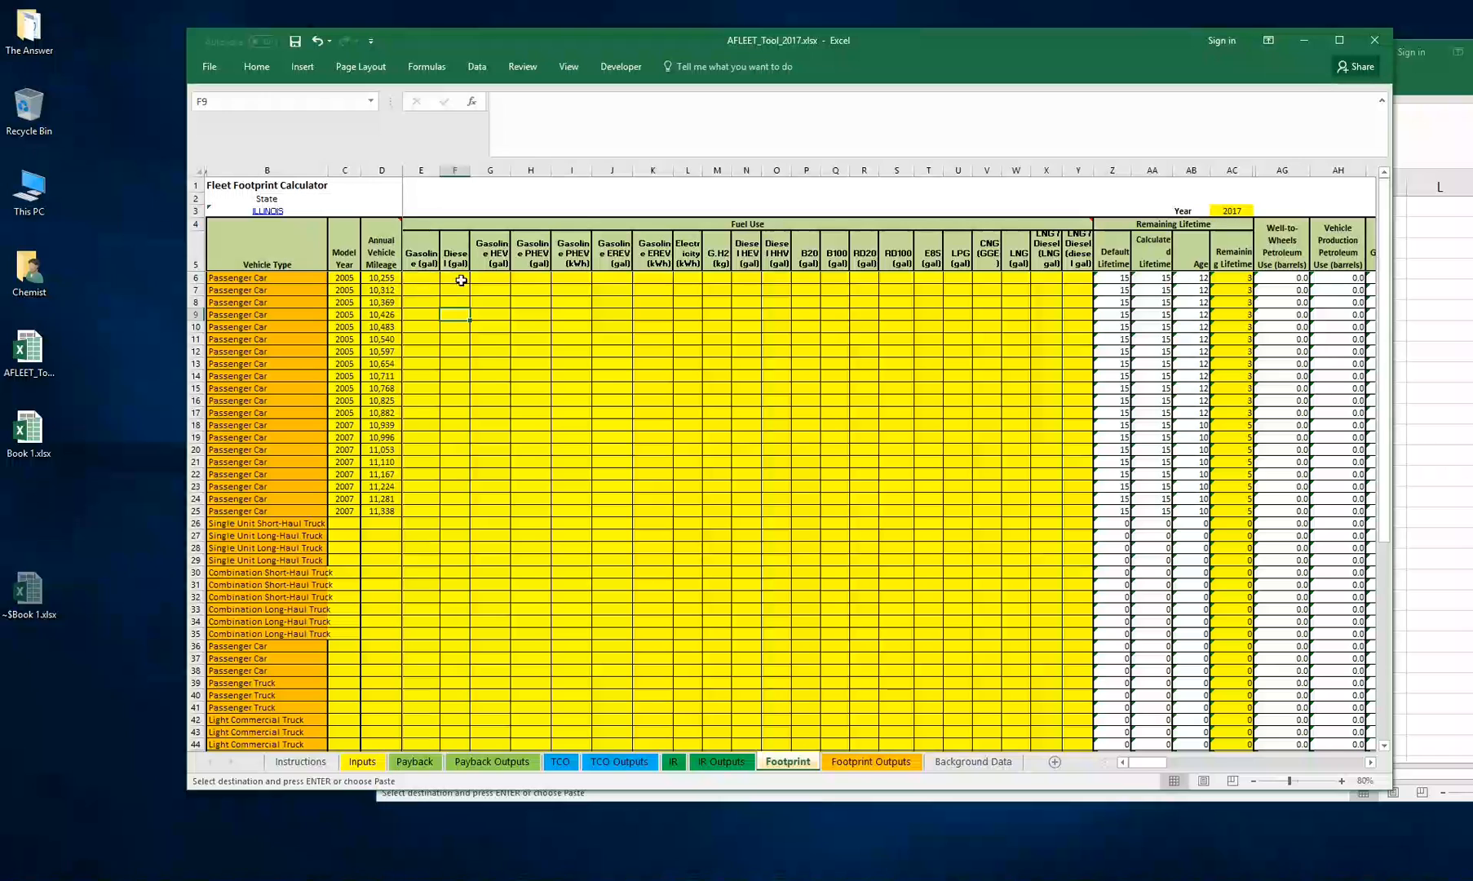
{"action": "left_click_drag", "start_coordinate": [594, 274], "coordinate": [963, 549]}
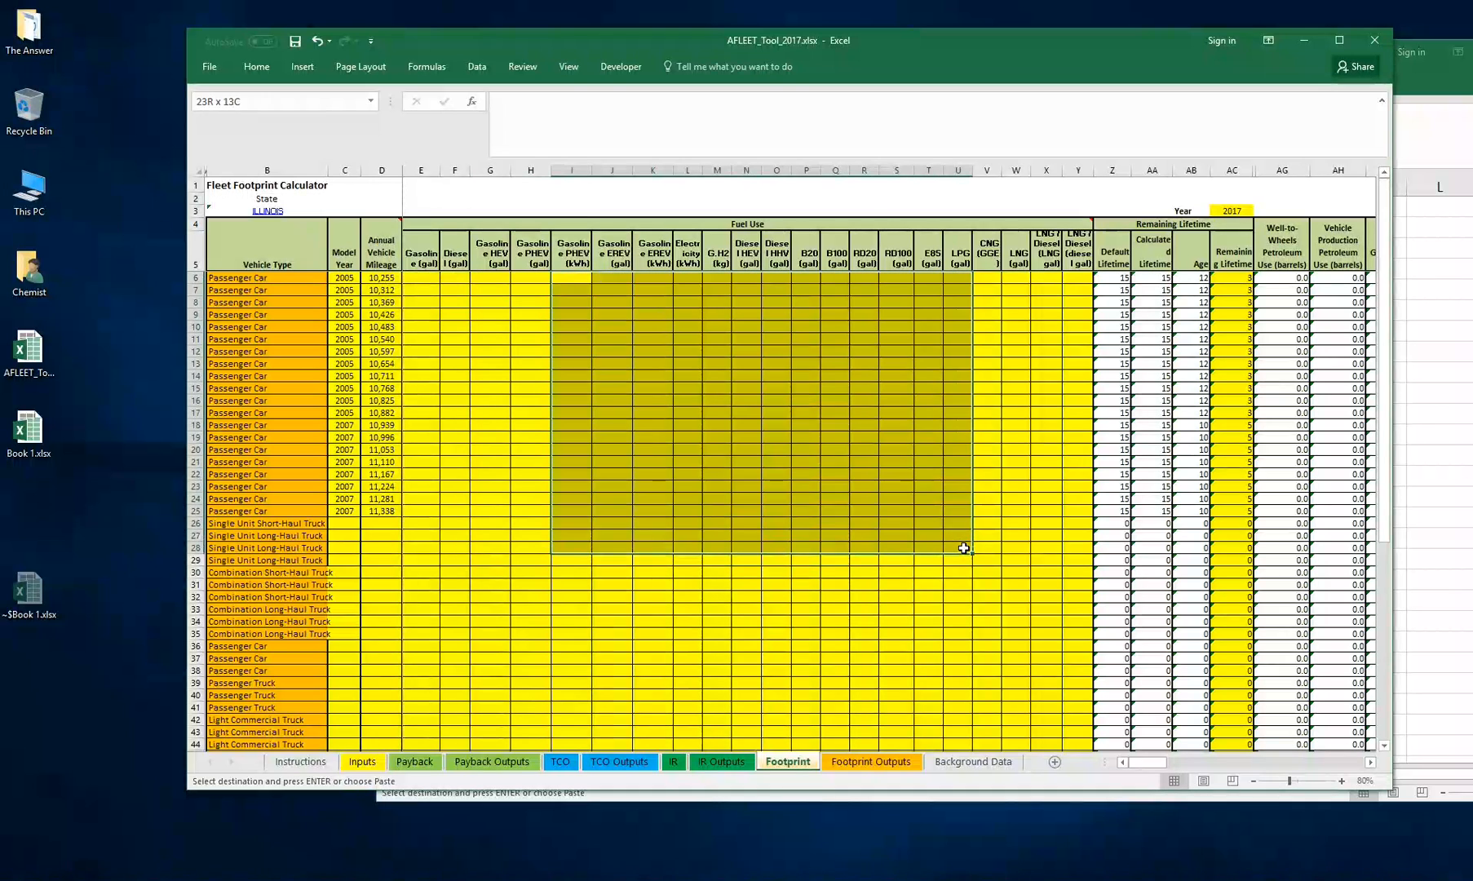
{"action": "left_click", "coordinate": [1071, 421]}
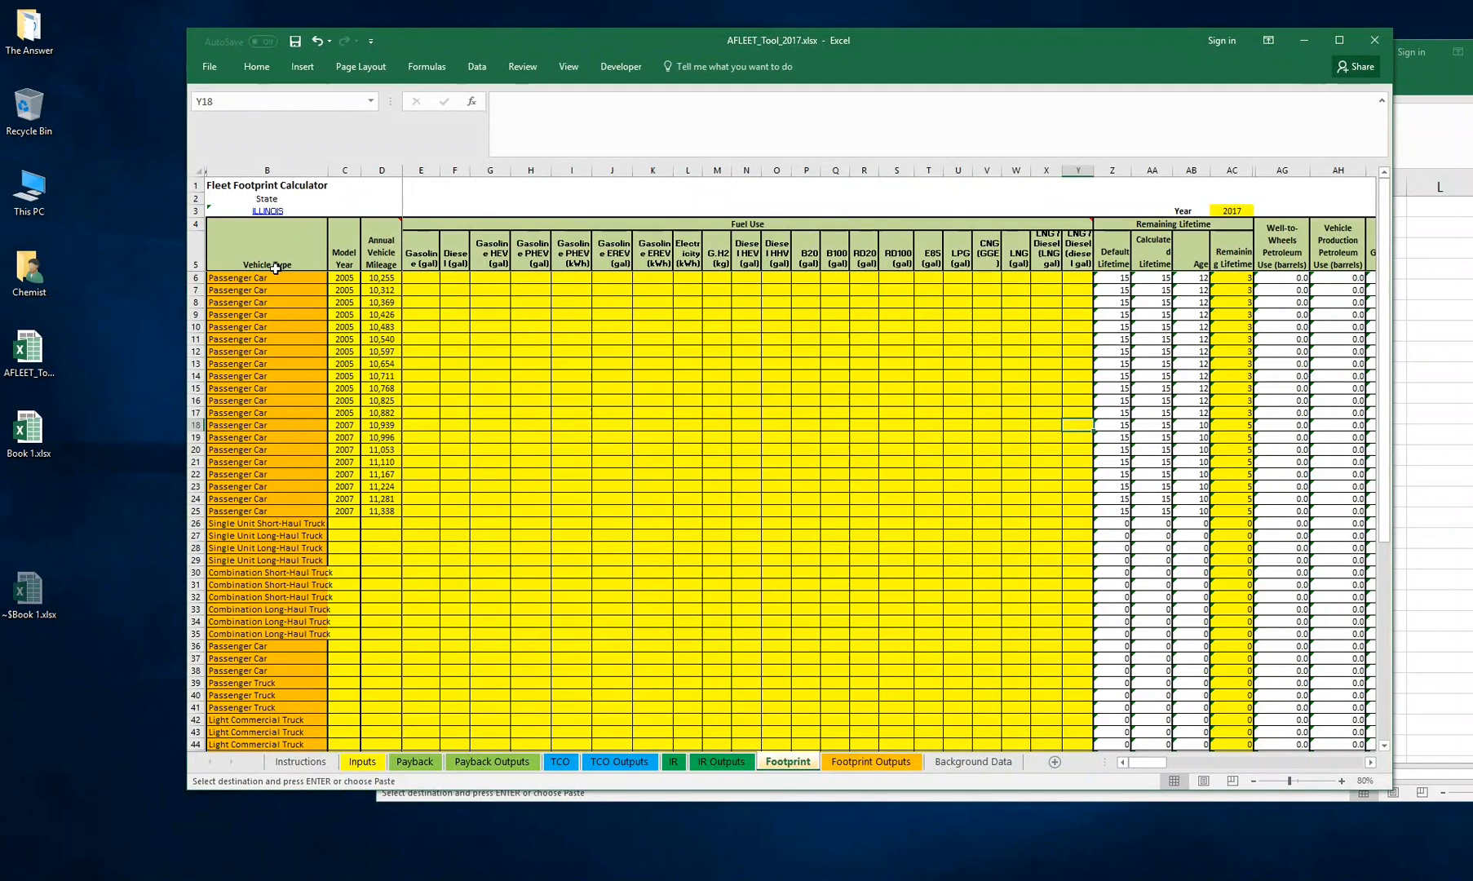
{"action": "left_click_drag", "start_coordinate": [426, 277], "coordinate": [424, 512]}
{"action": "left_click", "coordinate": [424, 278]}
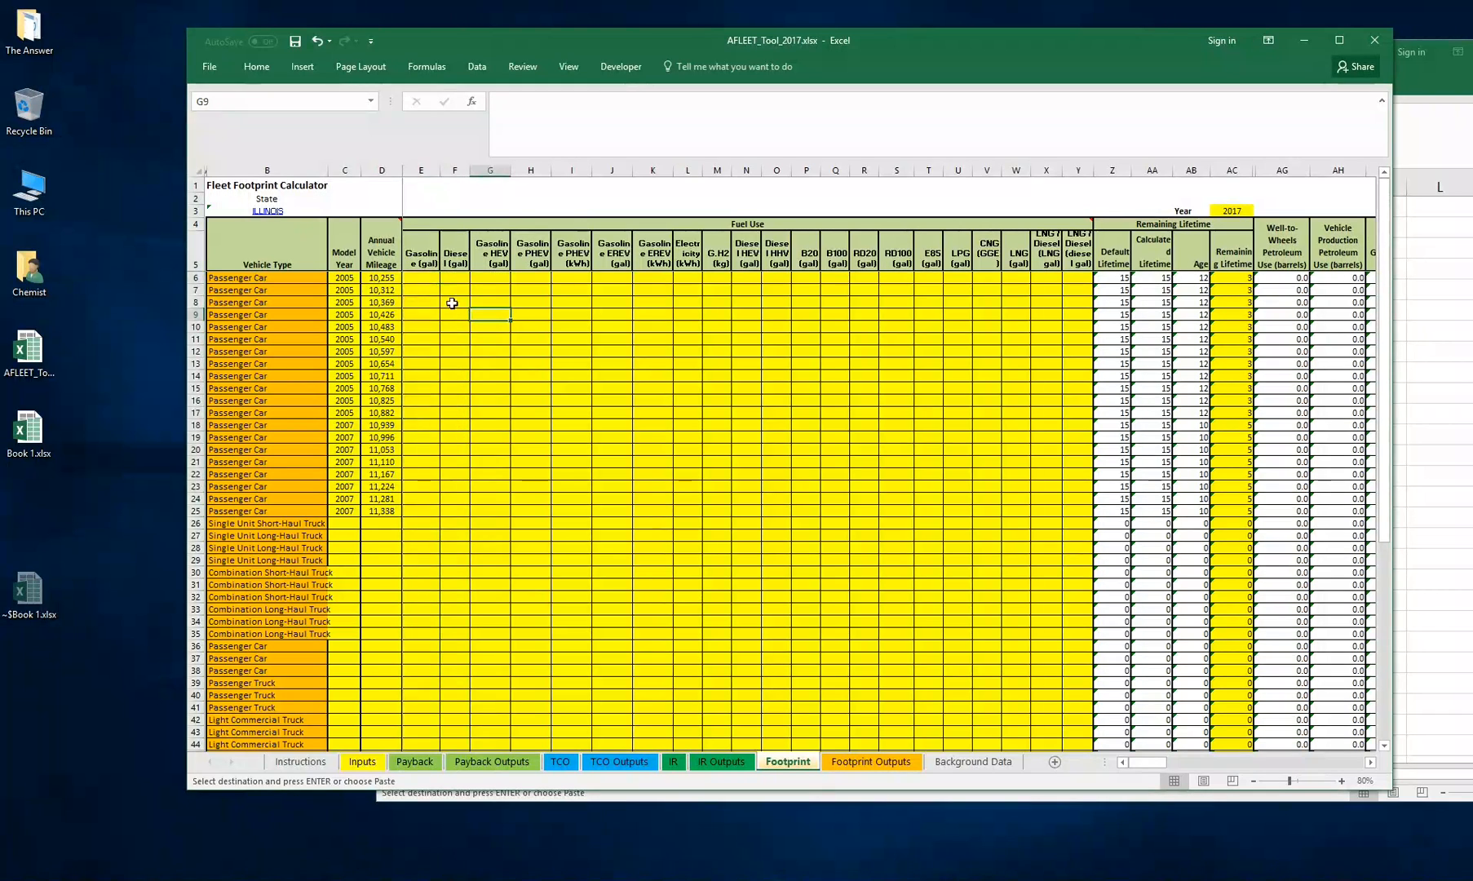
{"action": "right_click", "coordinate": [426, 280]}
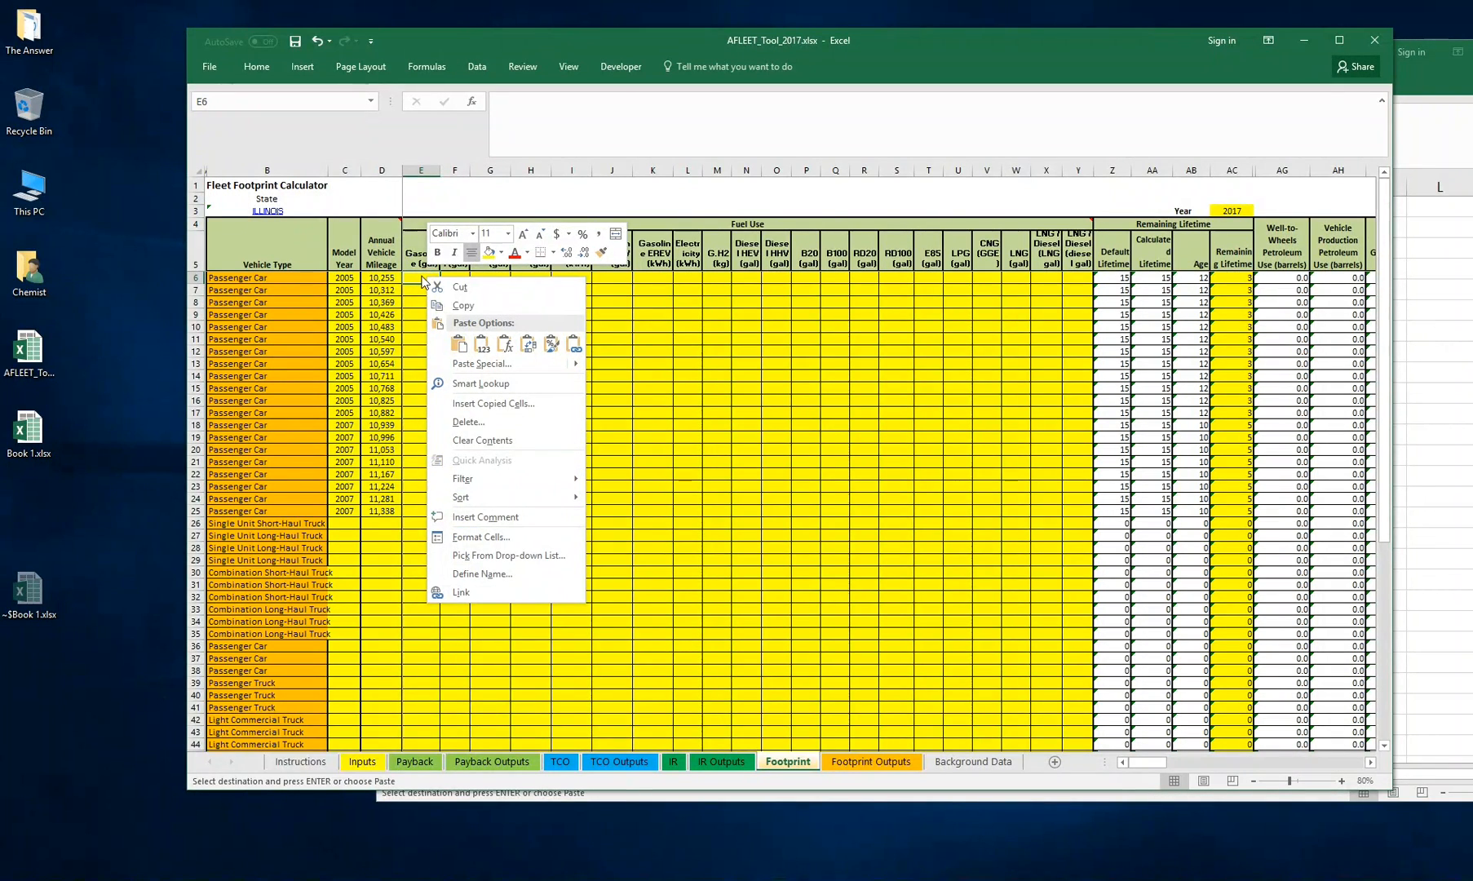
{"action": "left_click", "coordinate": [481, 343]}
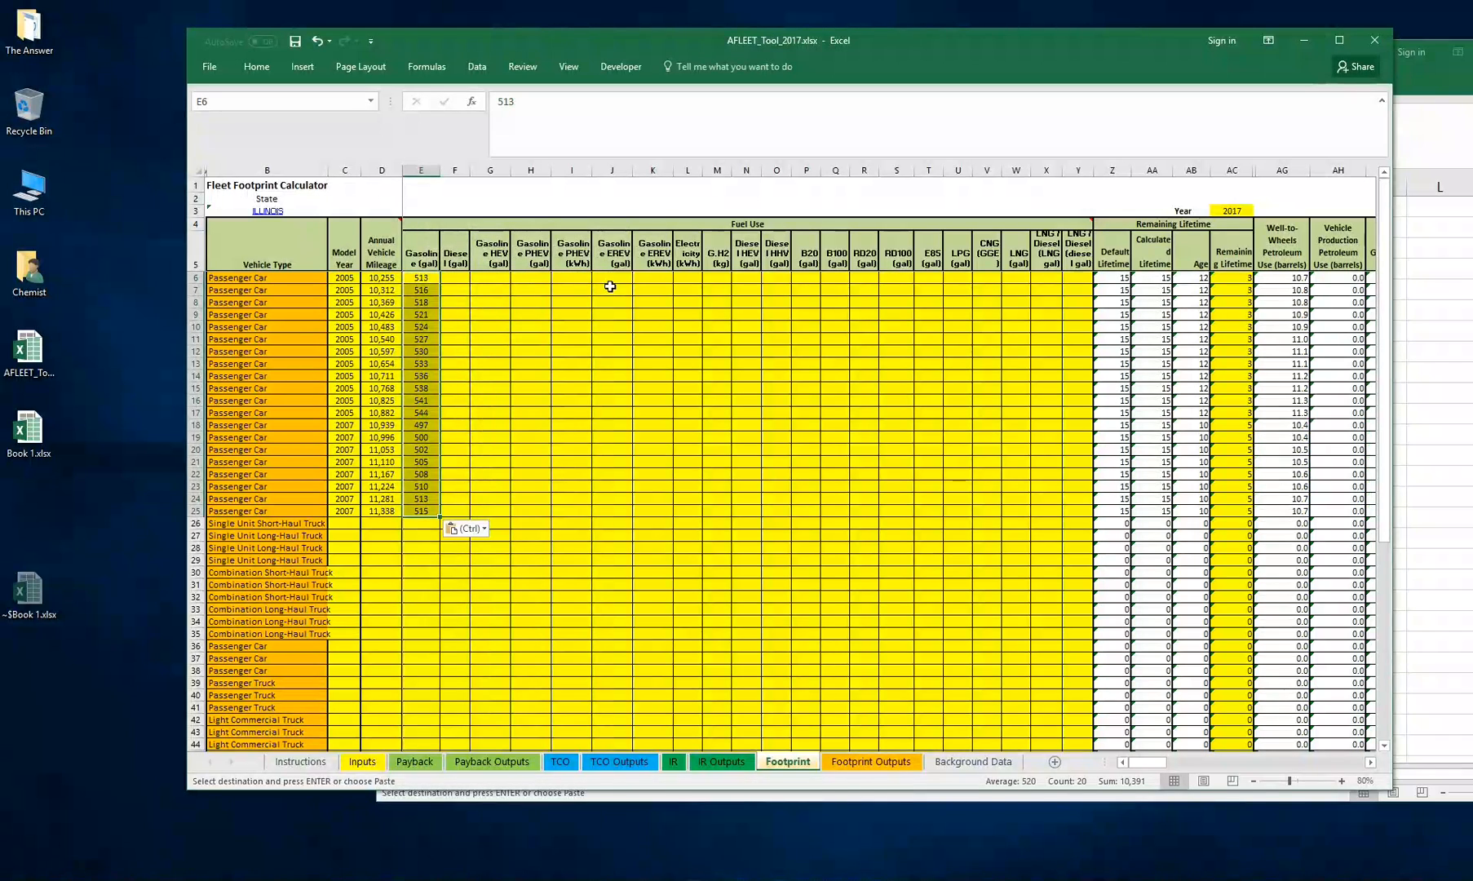
Inspect the filled Footprint rows along with the Year cell and the remaining lifetime formulas
{"action": "left_click", "coordinate": [505, 303]}
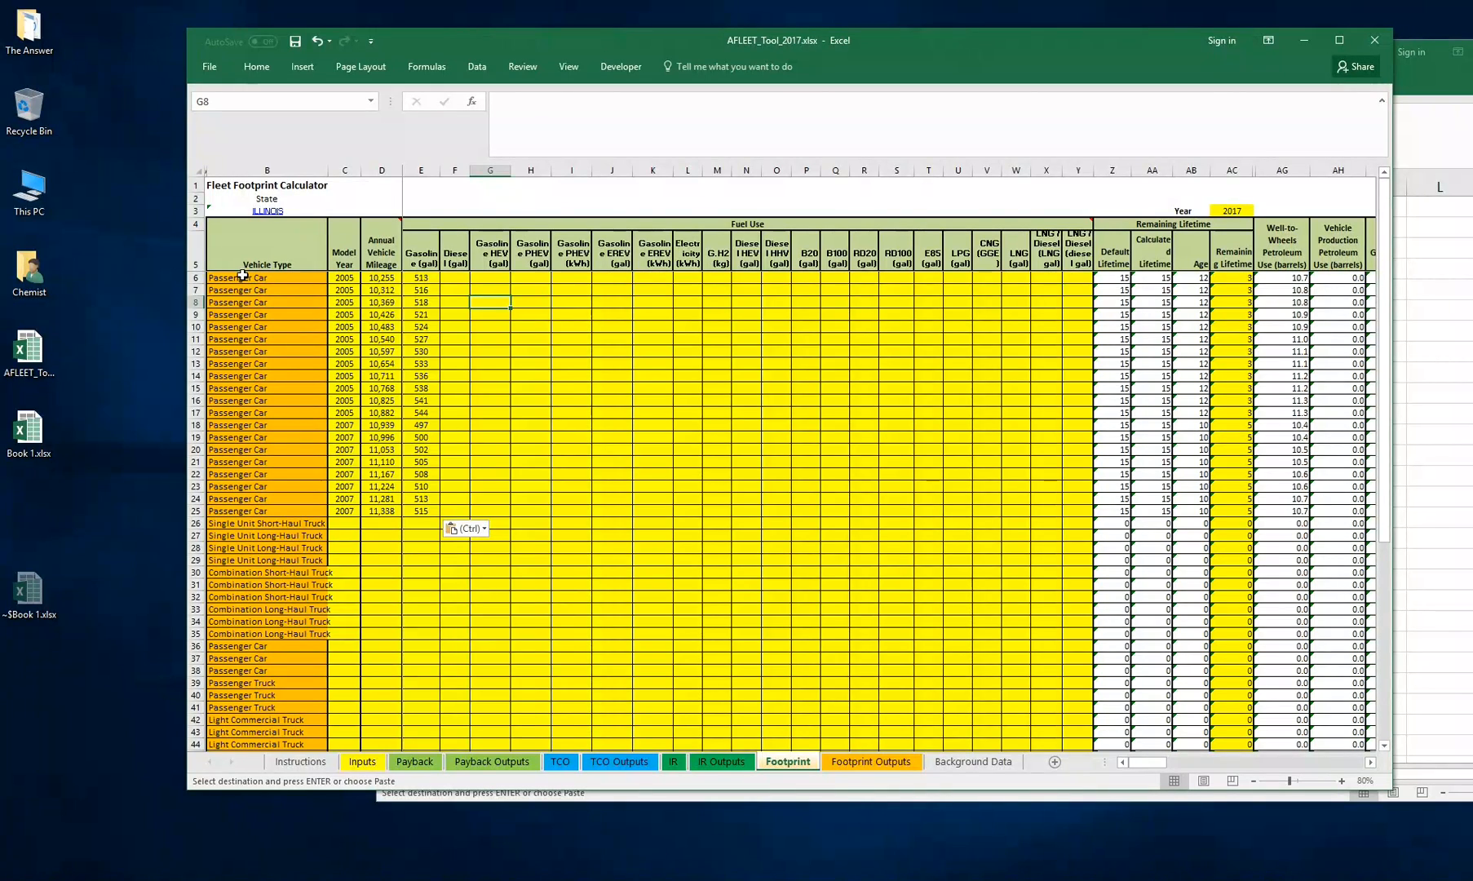
{"action": "left_click", "coordinate": [280, 282]}
{"action": "left_click_drag", "start_coordinate": [281, 282], "coordinate": [1074, 540]}
{"action": "left_click_drag", "start_coordinate": [1051, 522], "coordinate": [1047, 500]}
{"action": "left_click", "coordinate": [836, 438]}
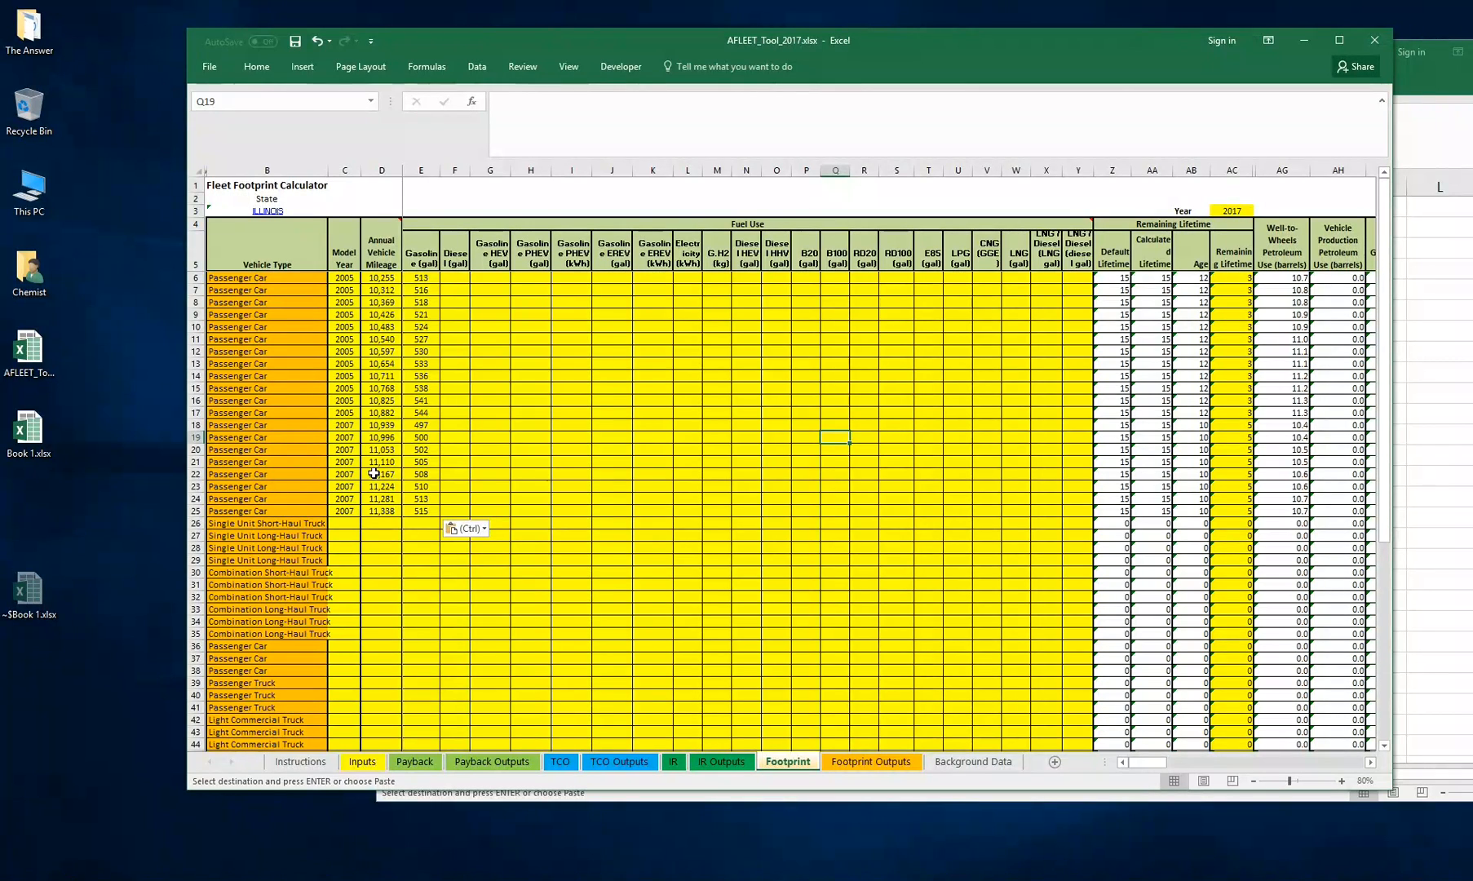
{"action": "left_click", "coordinate": [1243, 211]}
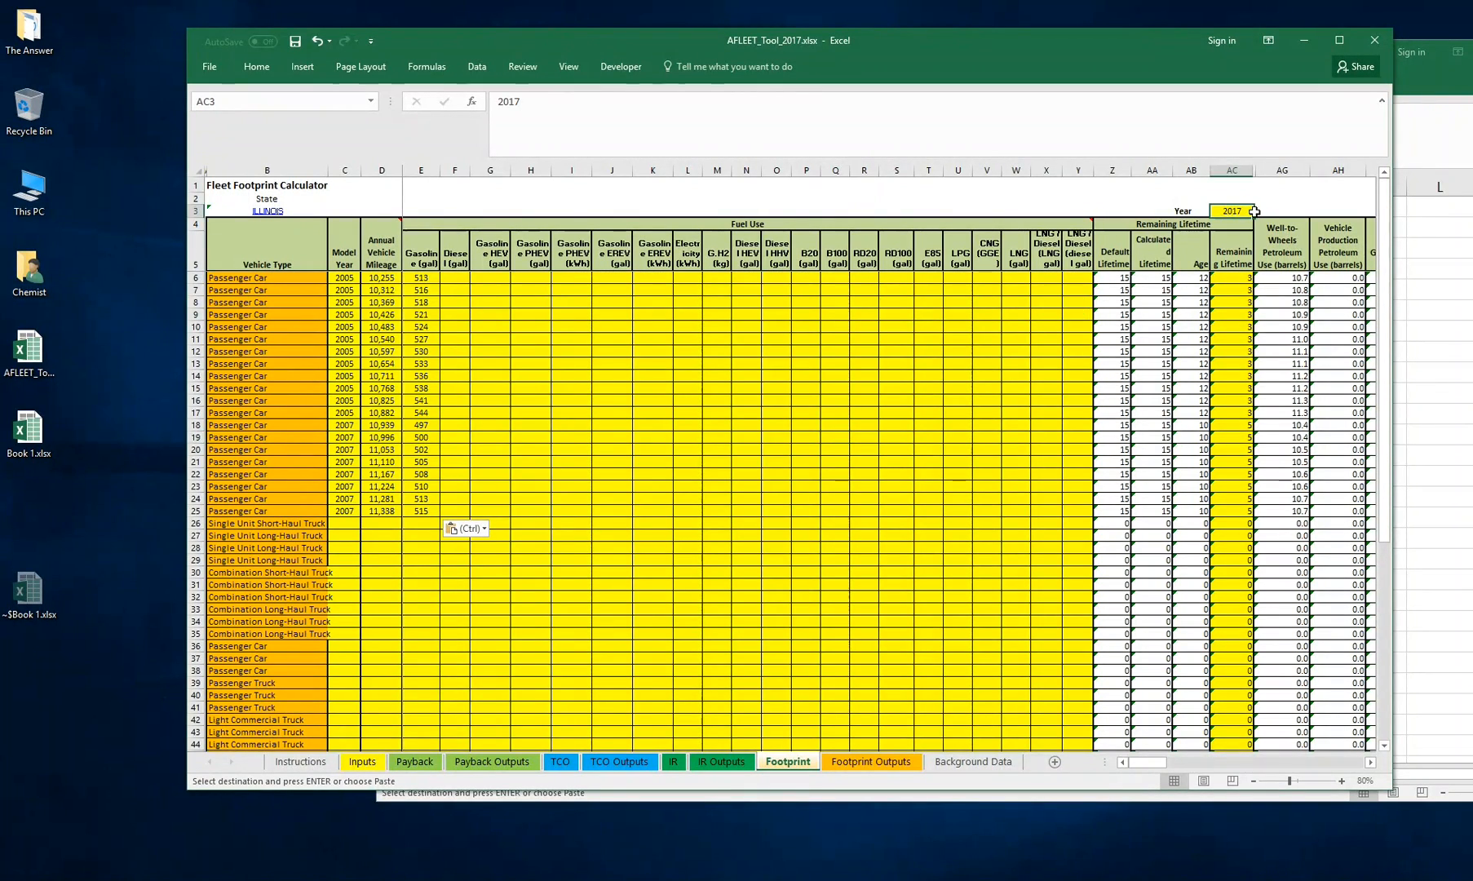
{"action": "left_click", "coordinate": [1237, 278]}
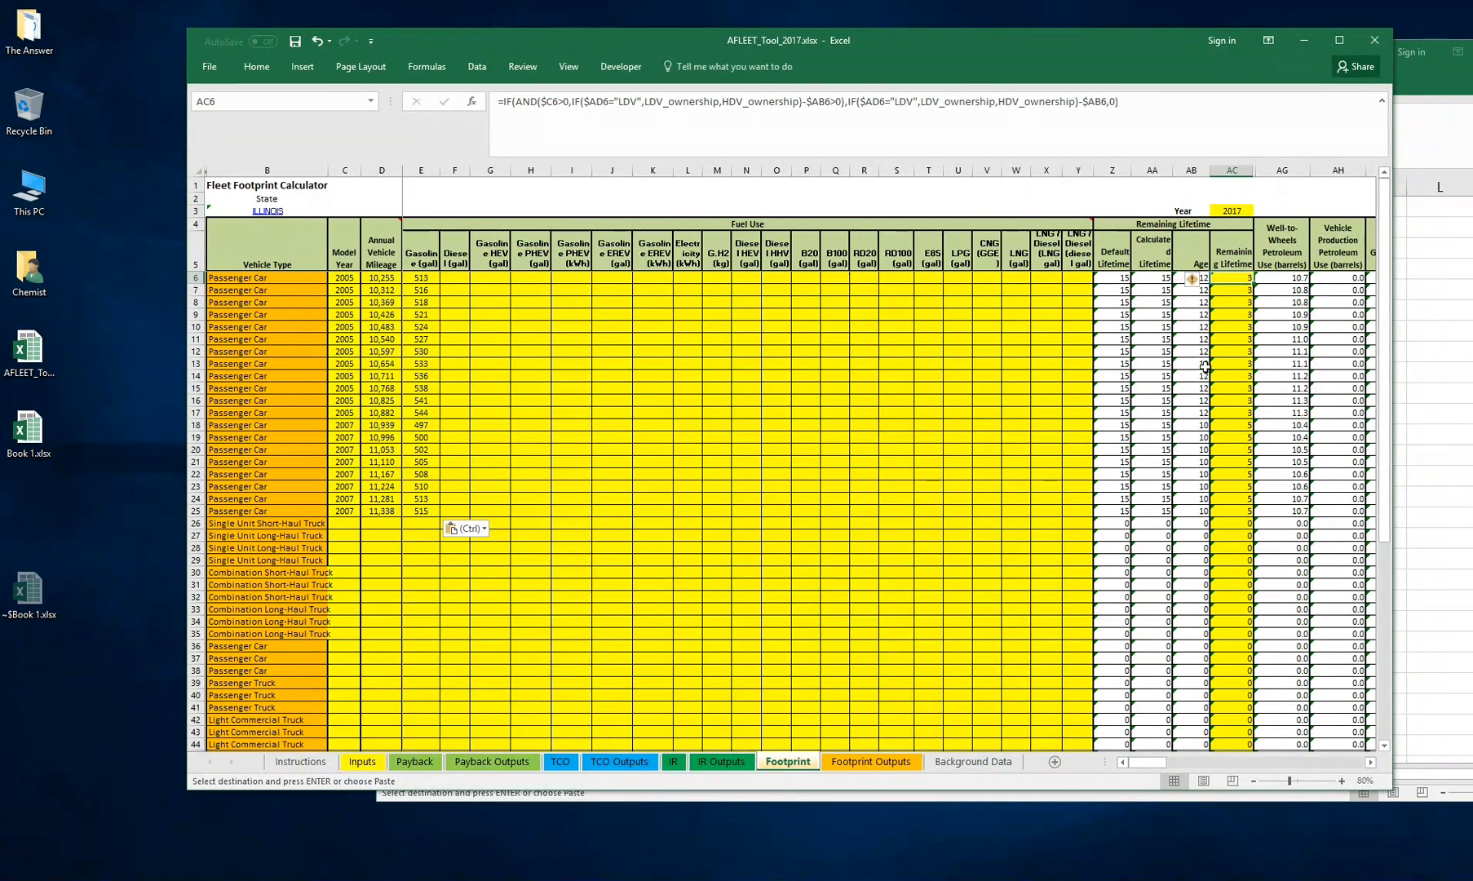
{"action": "left_click", "coordinate": [603, 308]}
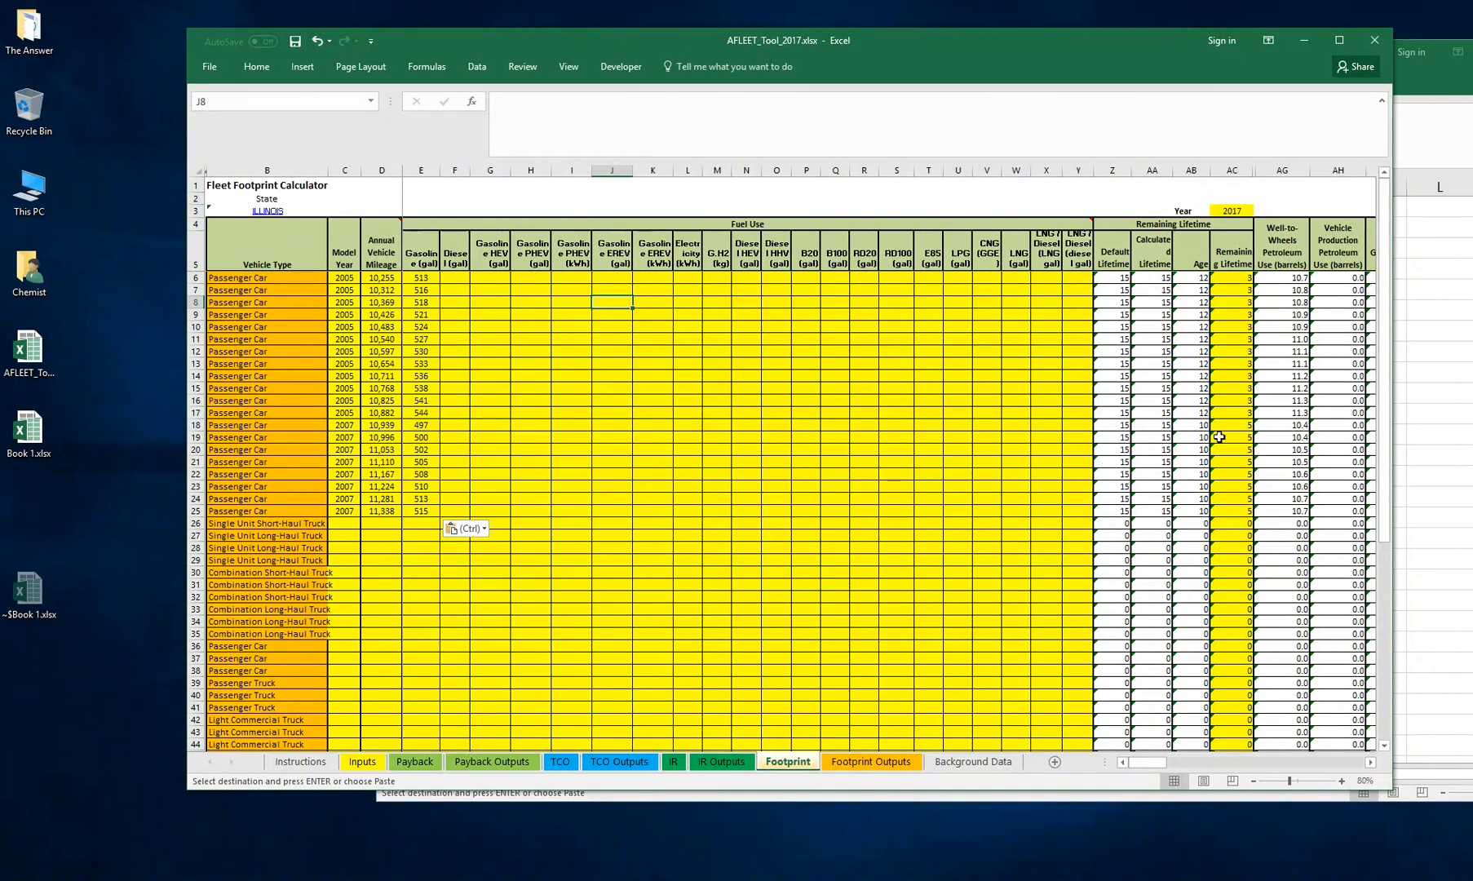
{"action": "left_click_drag", "start_coordinate": [1244, 510], "coordinate": [242, 279]}
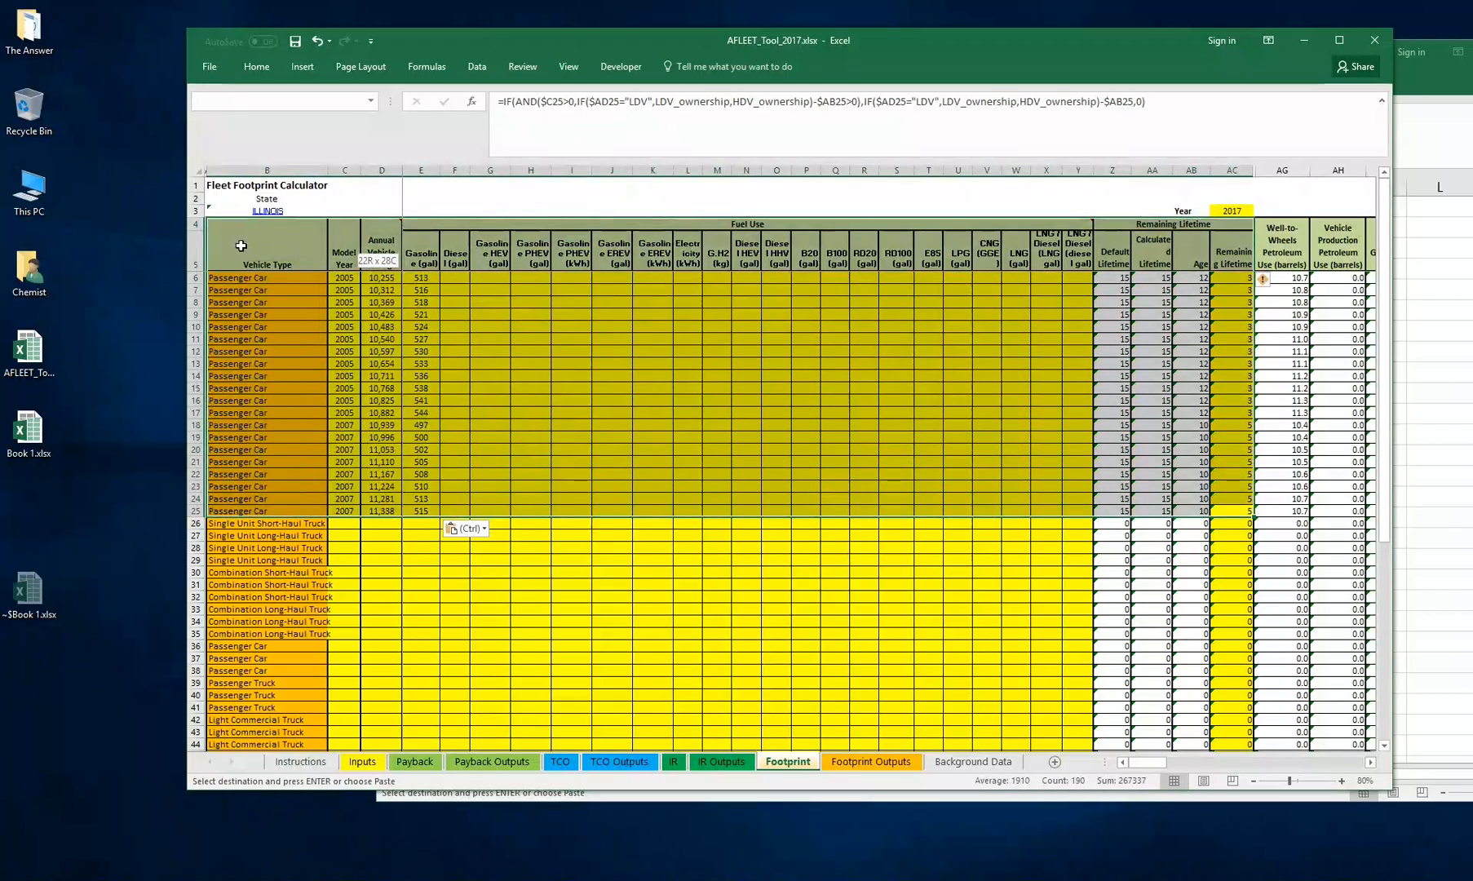
{"action": "left_click", "coordinate": [1011, 436]}
{"action": "mouse_move", "coordinate": [1152, 761]}
{"action": "left_mouse_down"}
{"action": "mouse_move", "coordinate": [1208, 770]}
{"action": "mouse_move", "coordinate": [1146, 777]}
{"action": "left_mouse_up"}
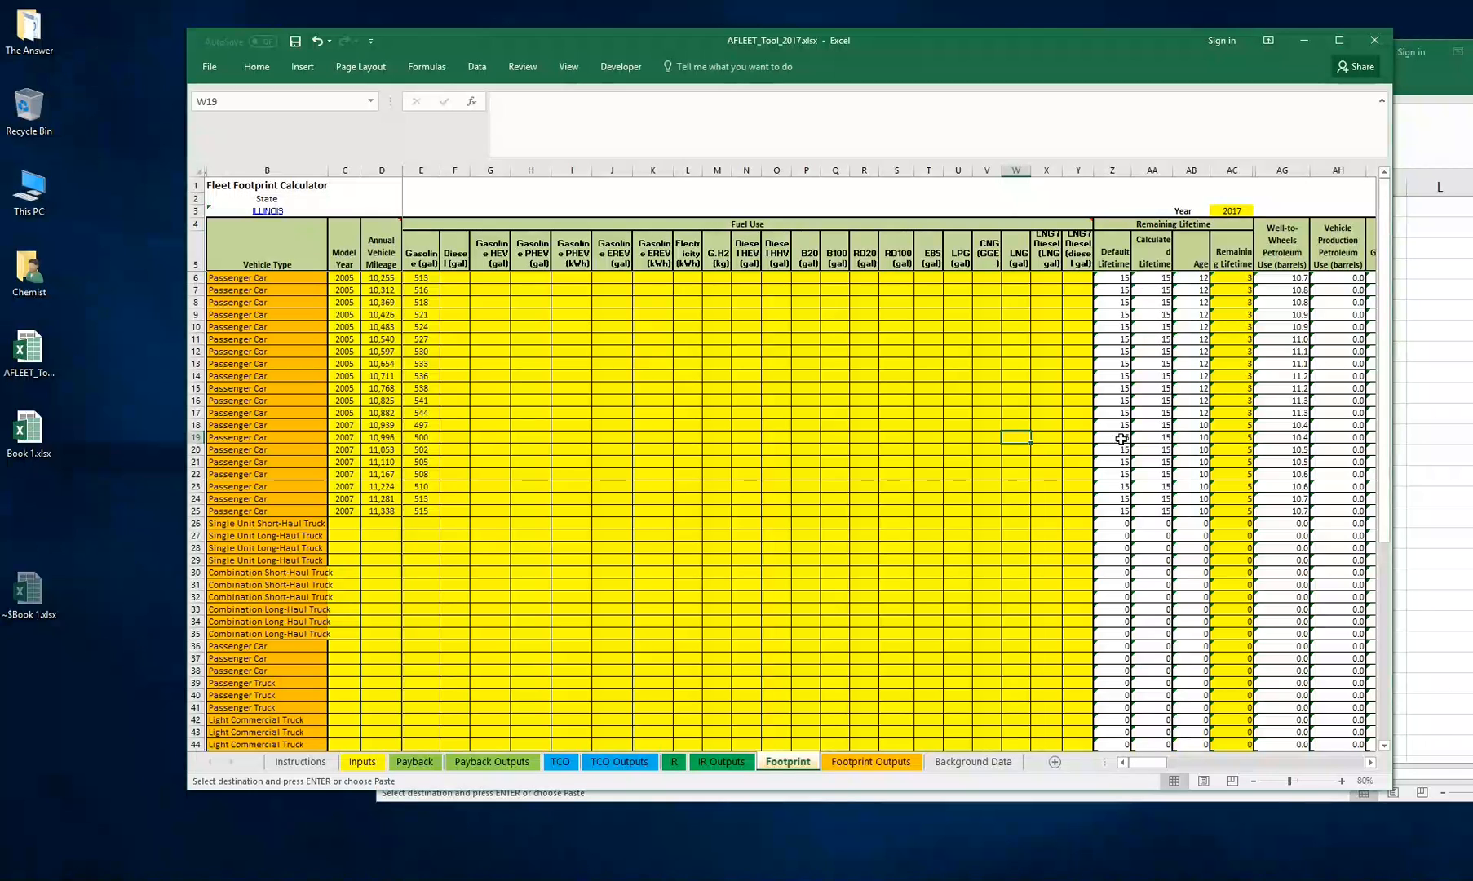
{"action": "left_click", "coordinate": [628, 303]}
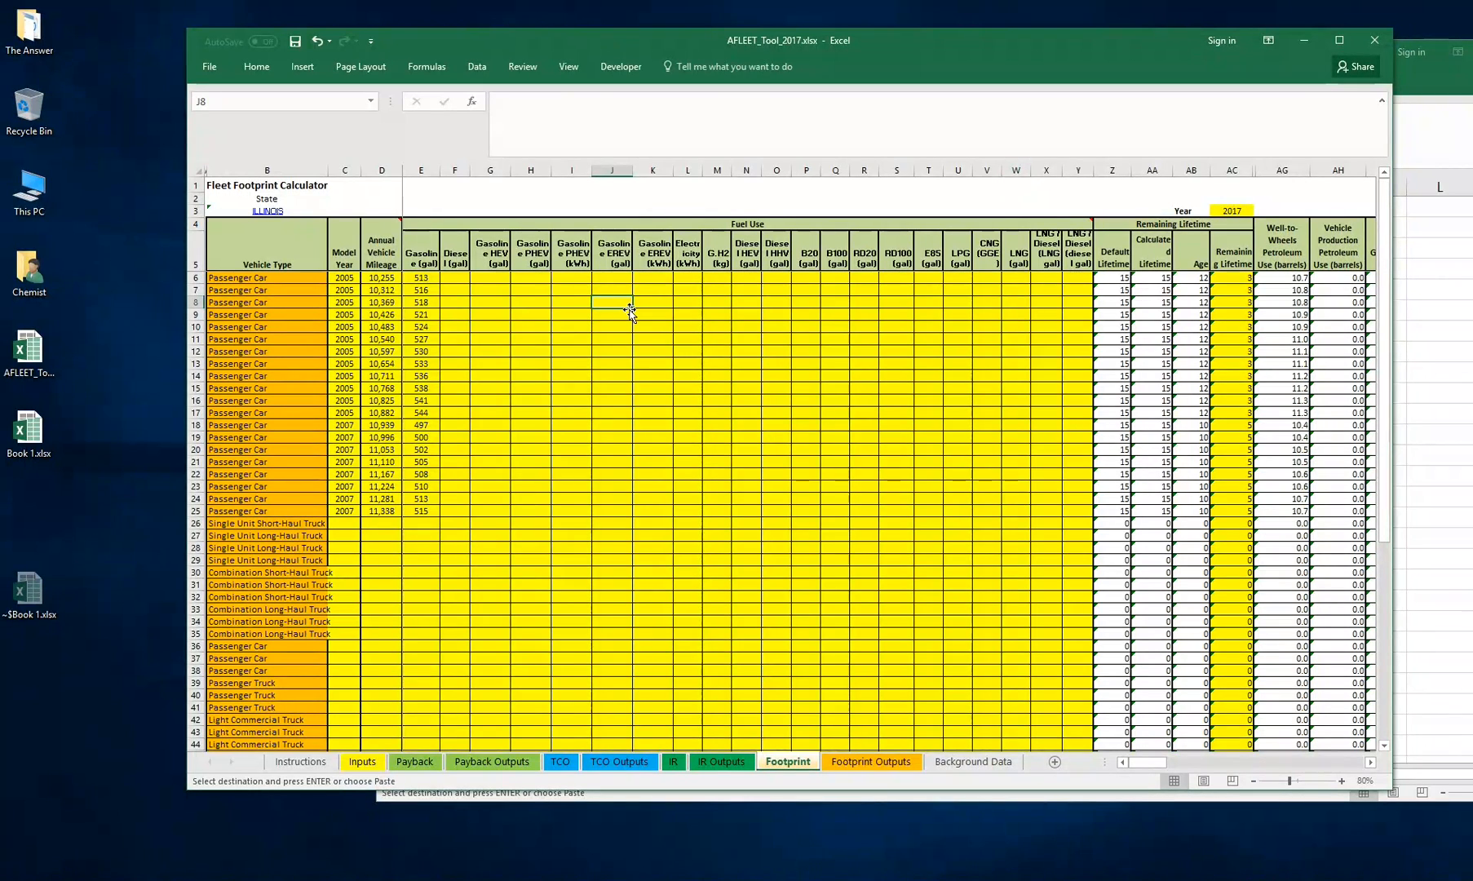
Try to paste the copied values into the Vehicle Type cells of rows 6 to 65
{"action": "left_click", "coordinate": [297, 279]}
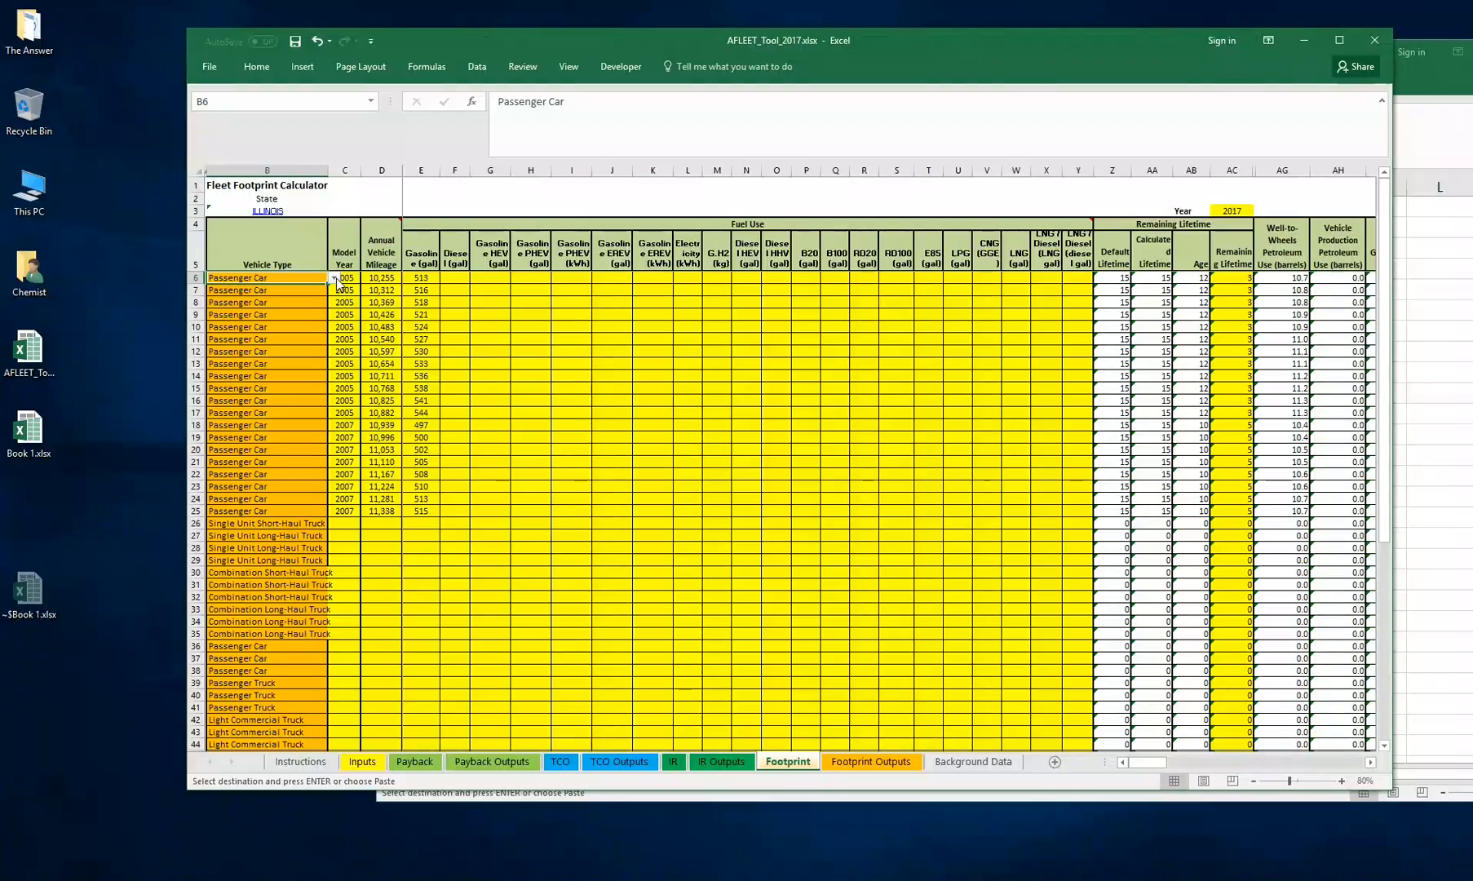
{"action": "left_click", "coordinate": [337, 279]}
{"action": "left_click", "coordinate": [336, 279]}
{"action": "scroll", "coordinate": [327, 343], "scroll_direction": "down", "scroll_amount": 10}
{"action": "scroll", "coordinate": [324, 341], "scroll_direction": "down", "scroll_amount": 4}
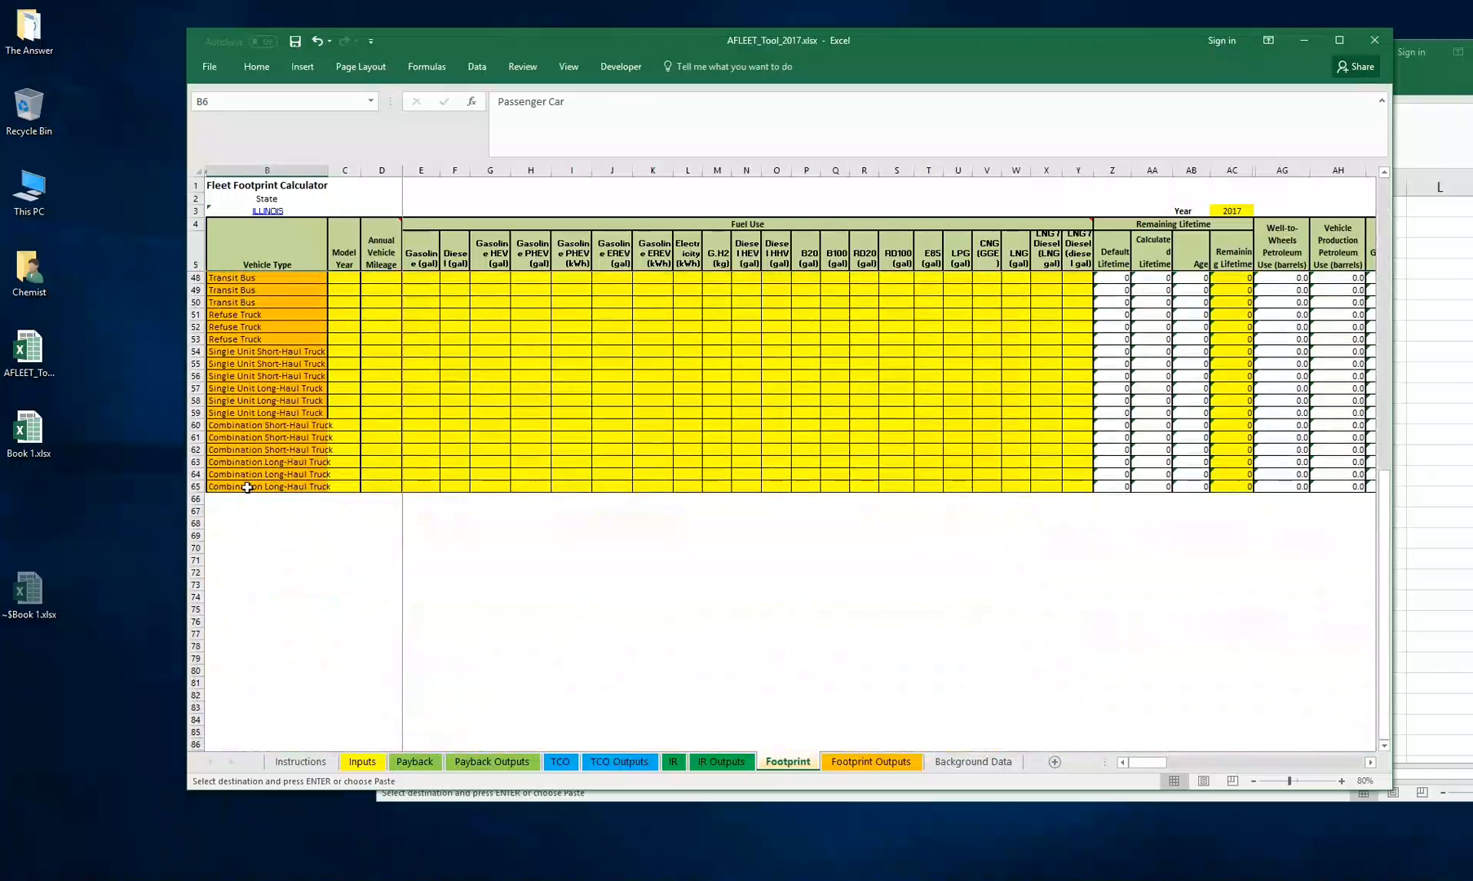
{"action": "left_click_drag", "start_coordinate": [247, 487], "coordinate": [256, 278]}
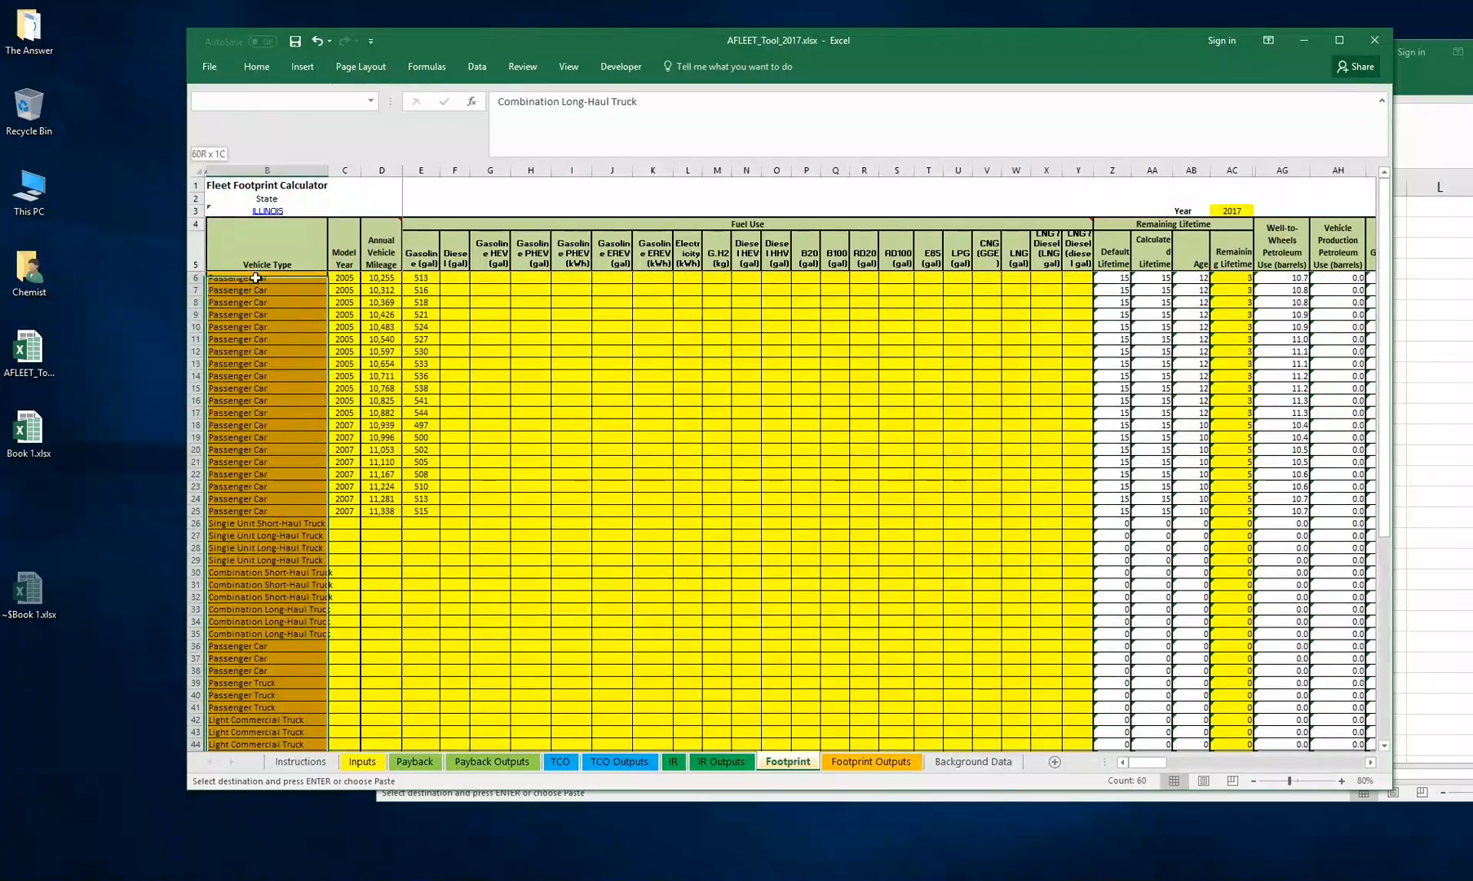
{"action": "key", "text": "ctrl+v"}
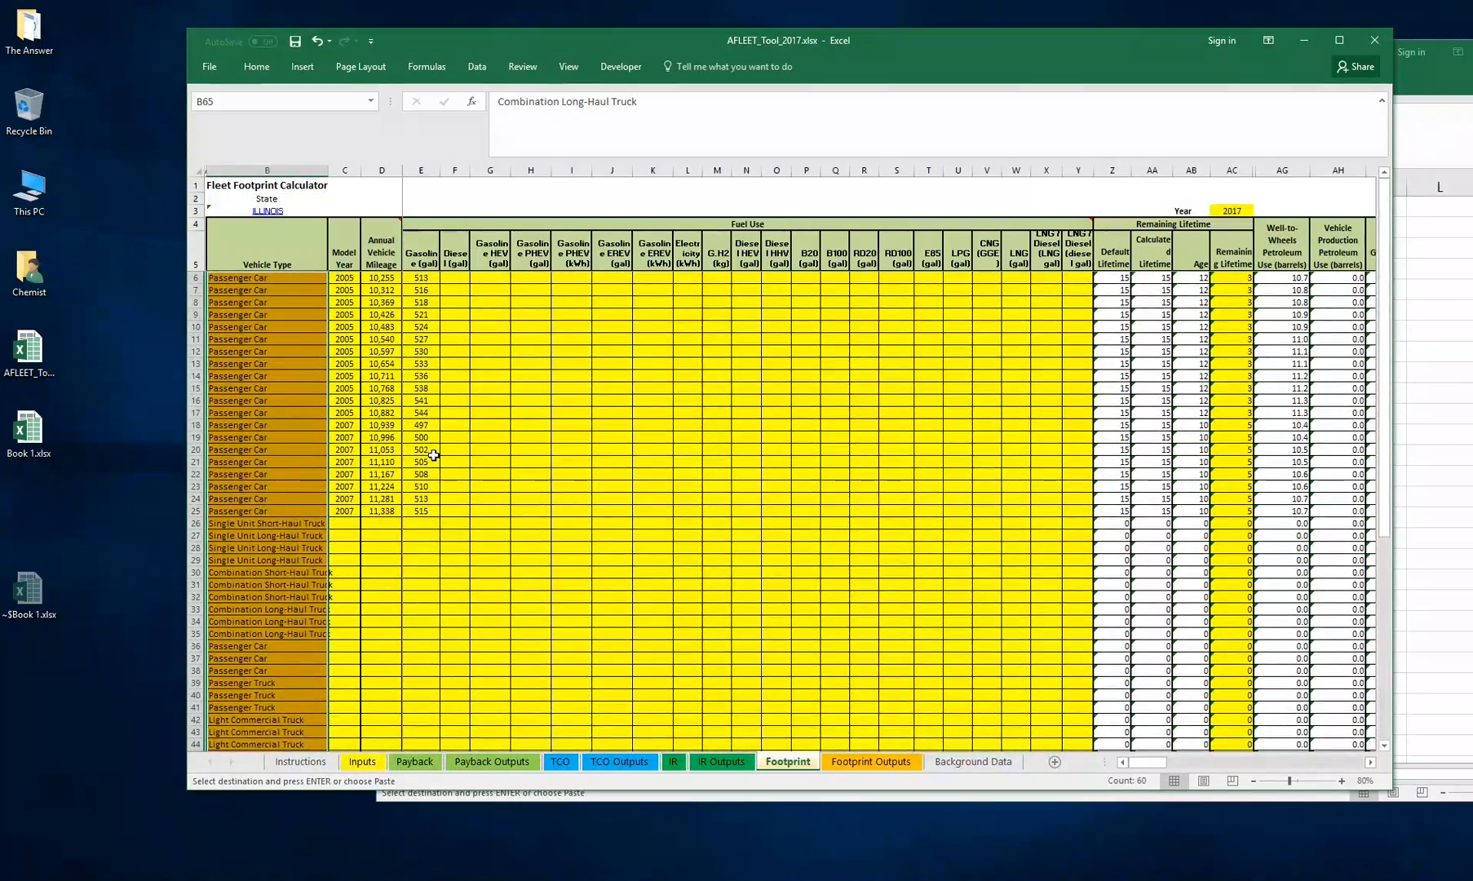
{"action": "scroll", "coordinate": [434, 450], "scroll_direction": "down", "scroll_amount": 10}
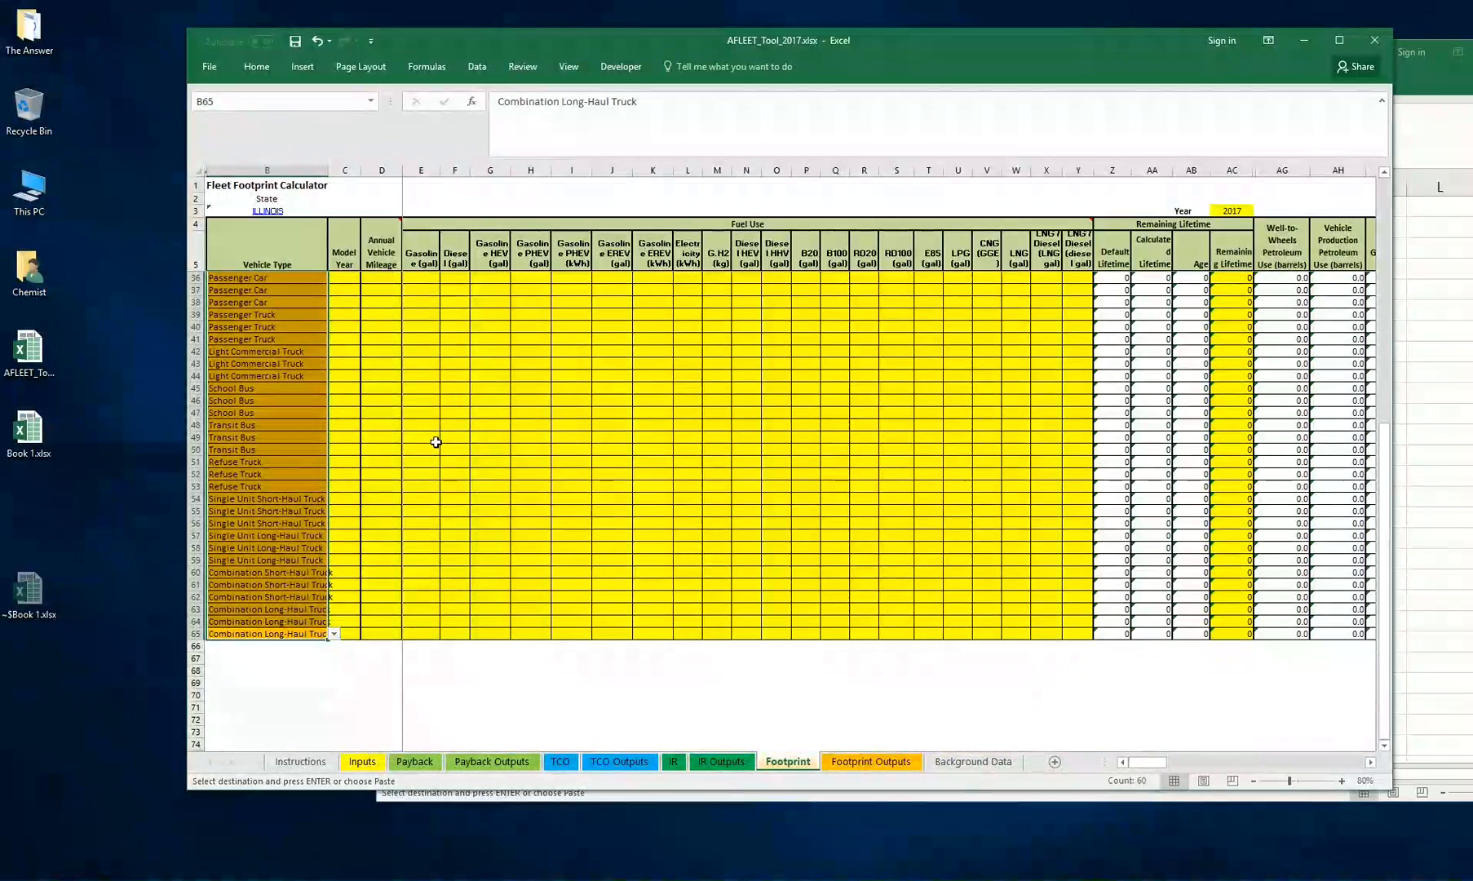
{"action": "left_click", "coordinate": [432, 448]}
{"action": "scroll", "coordinate": [326, 457], "scroll_direction": "up", "scroll_amount": 1}
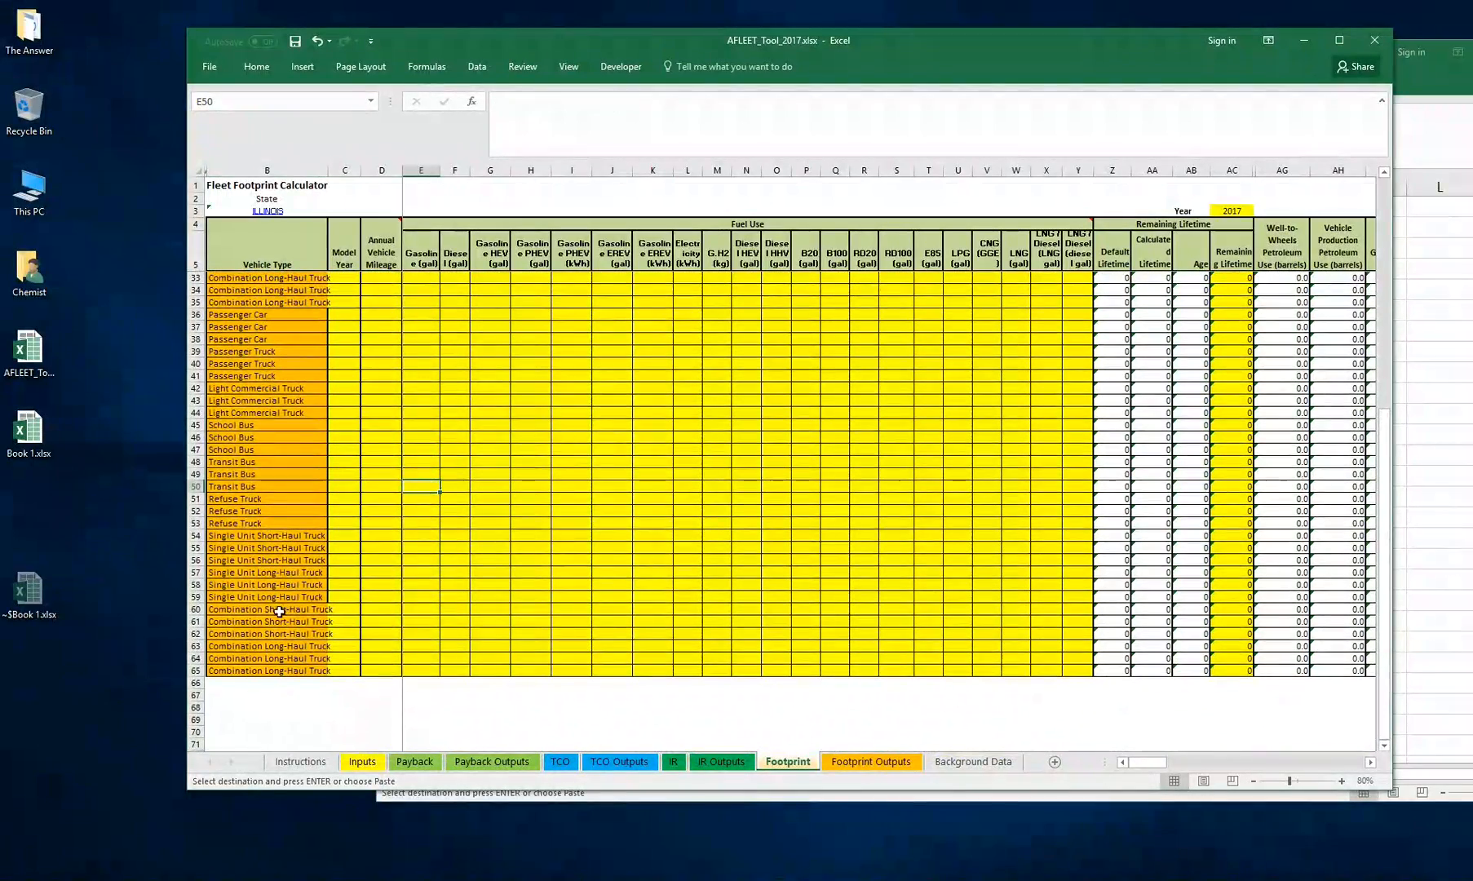
{"action": "left_click", "coordinate": [225, 671]}
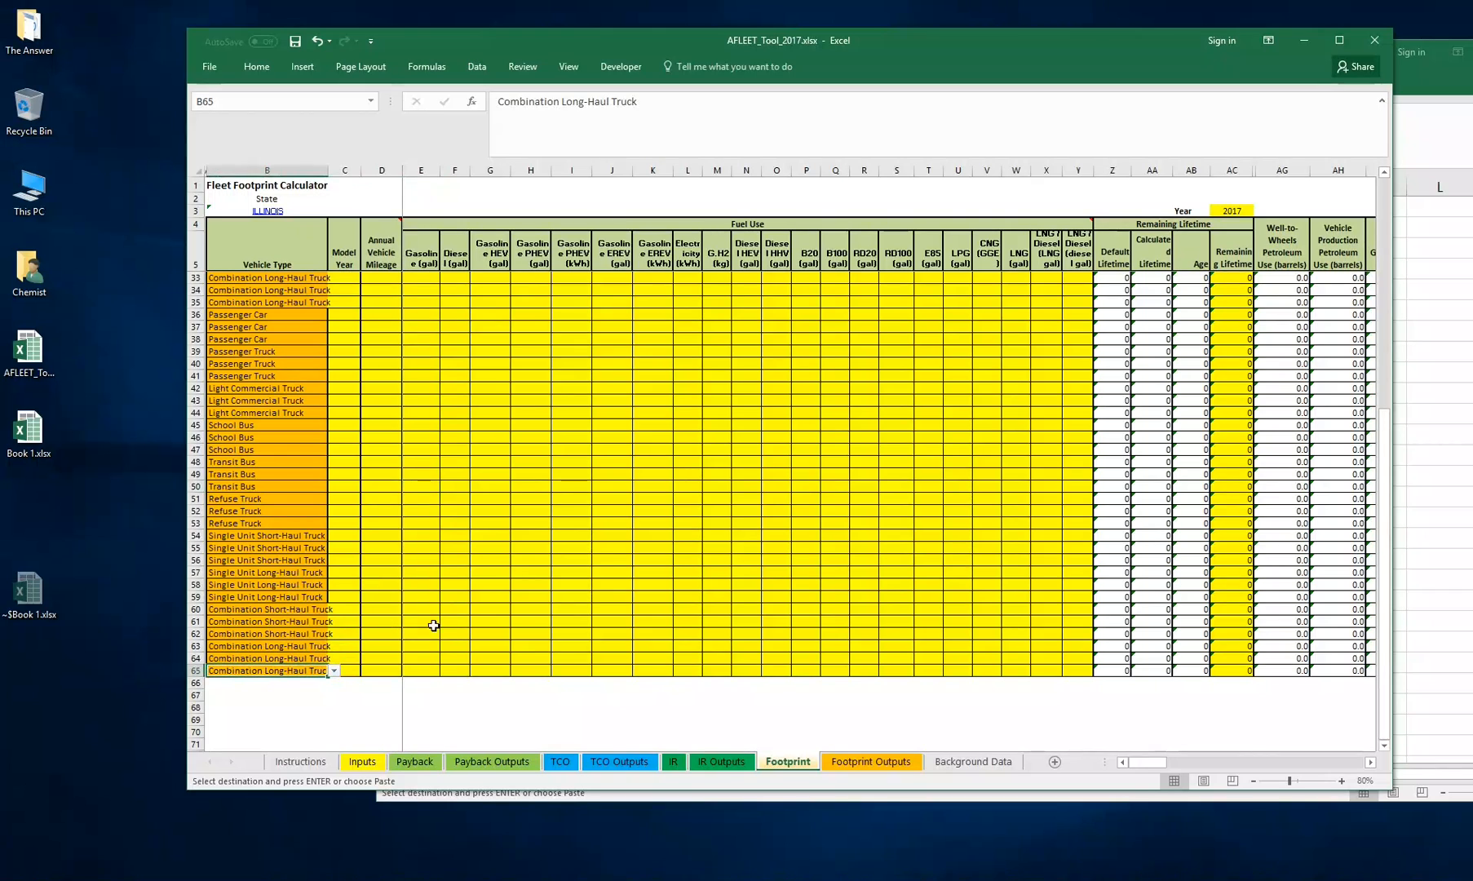
{"action": "left_click", "coordinate": [194, 671]}
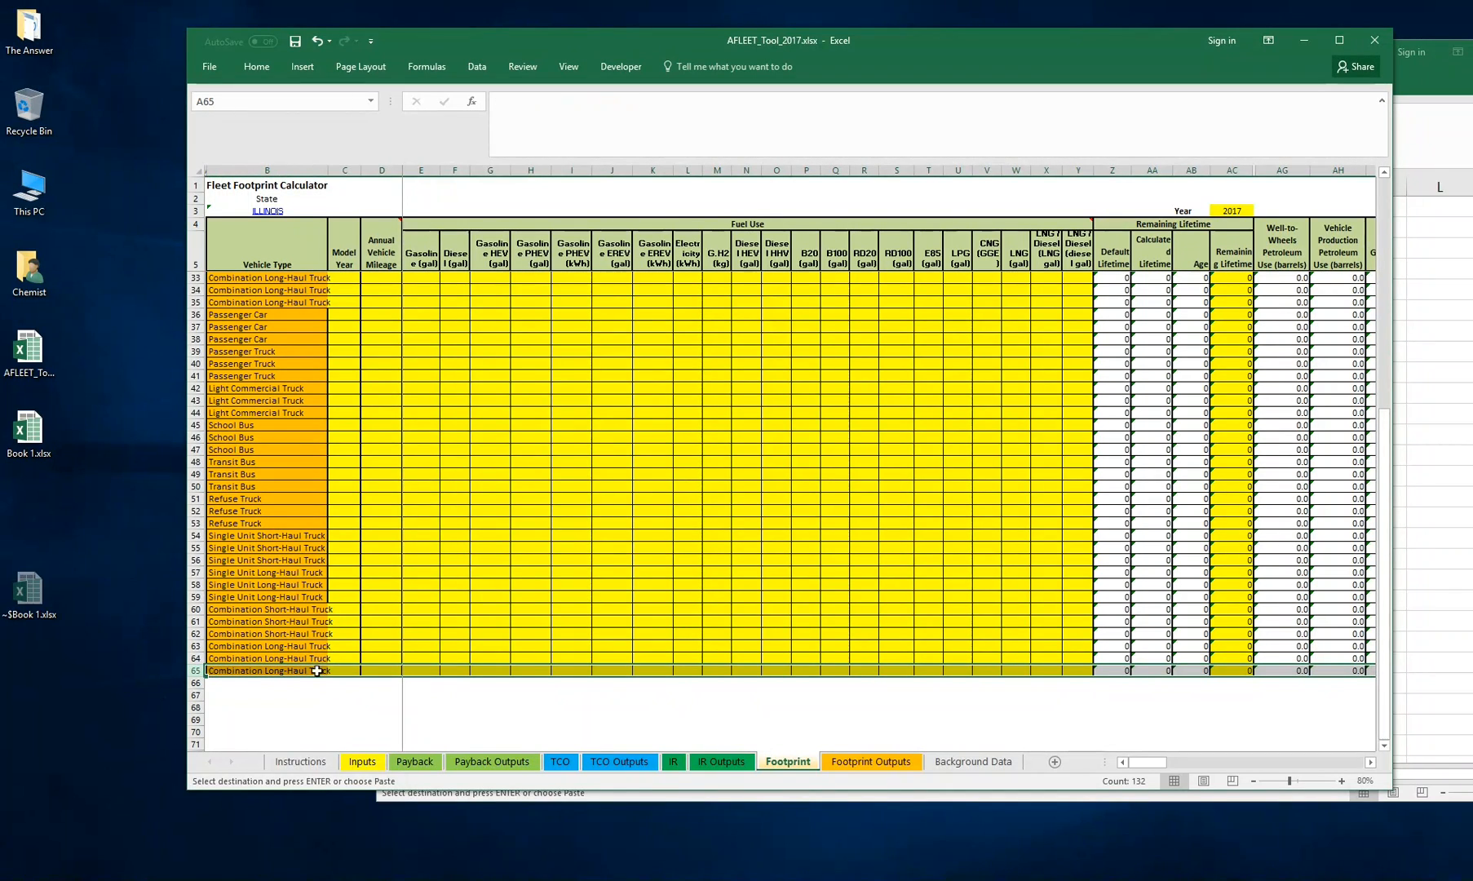
{"action": "scroll", "coordinate": [437, 552], "scroll_direction": "down", "scroll_amount": 4}
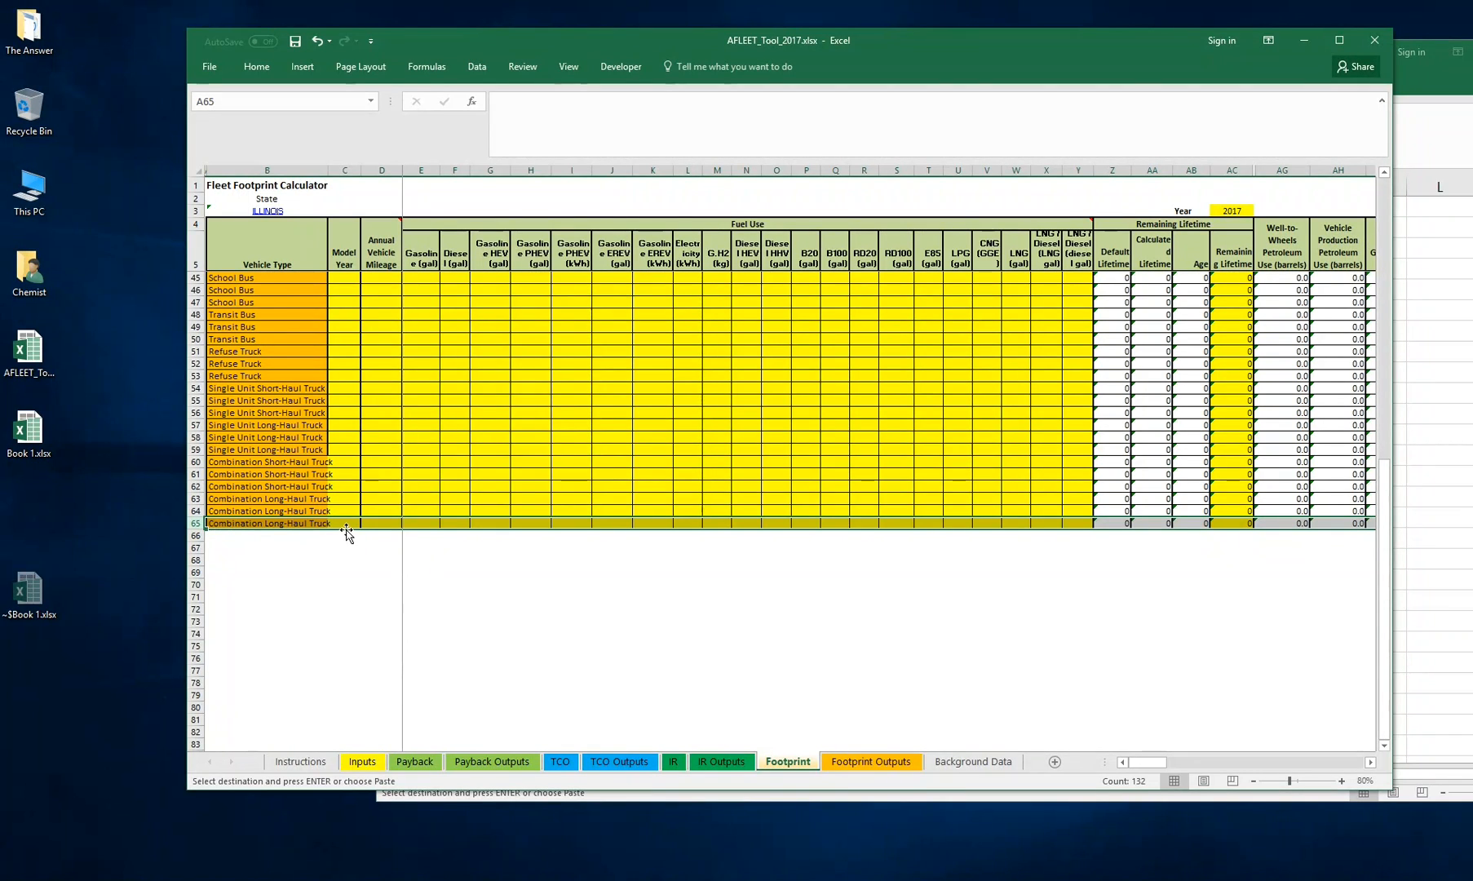
{"action": "left_click_drag", "start_coordinate": [346, 533], "coordinate": [346, 690]}
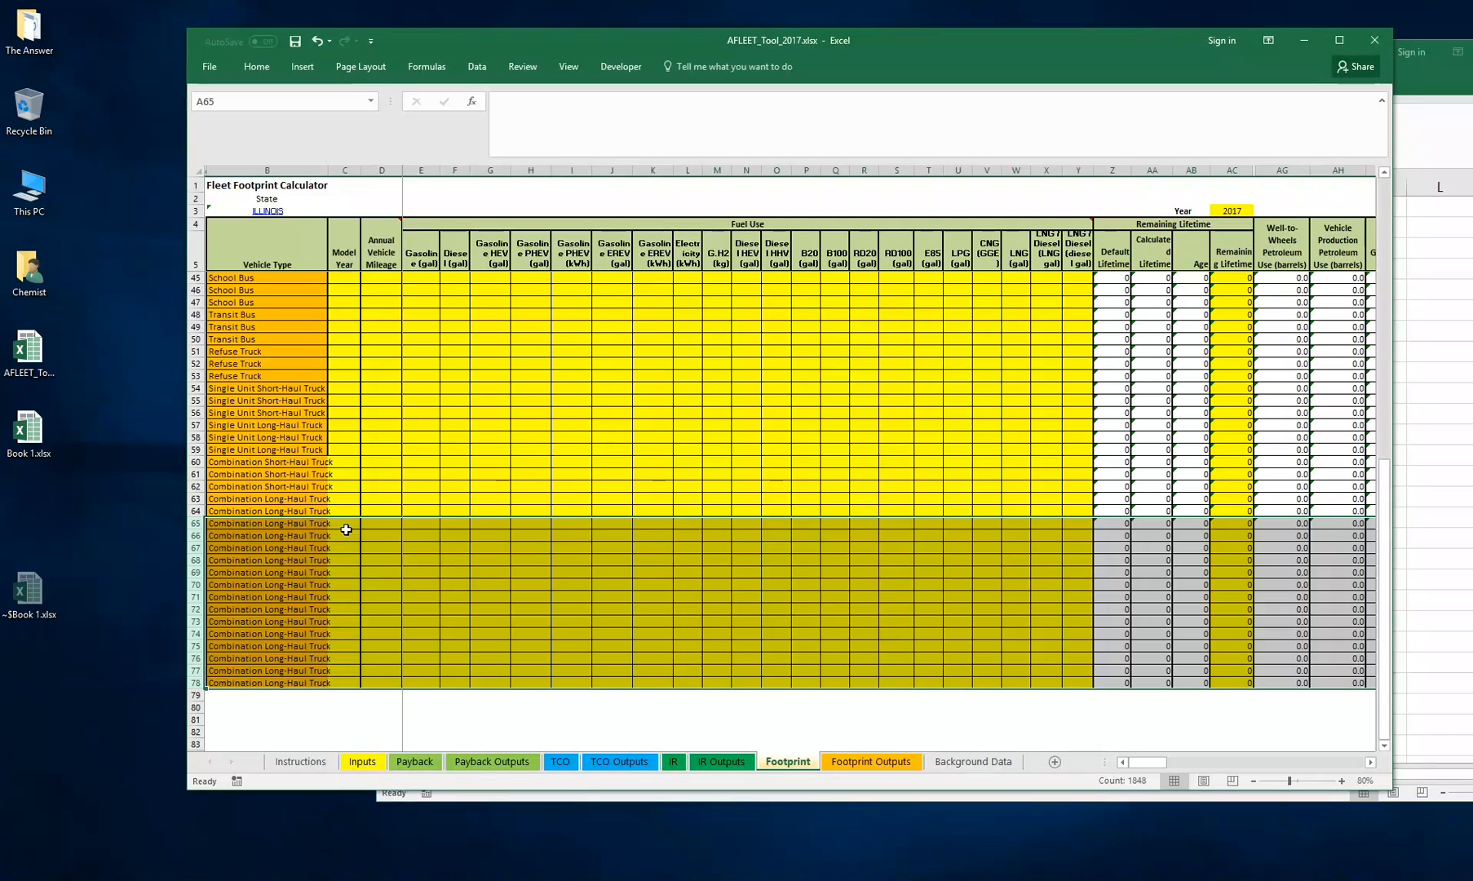
{"action": "left_click", "coordinate": [315, 42]}
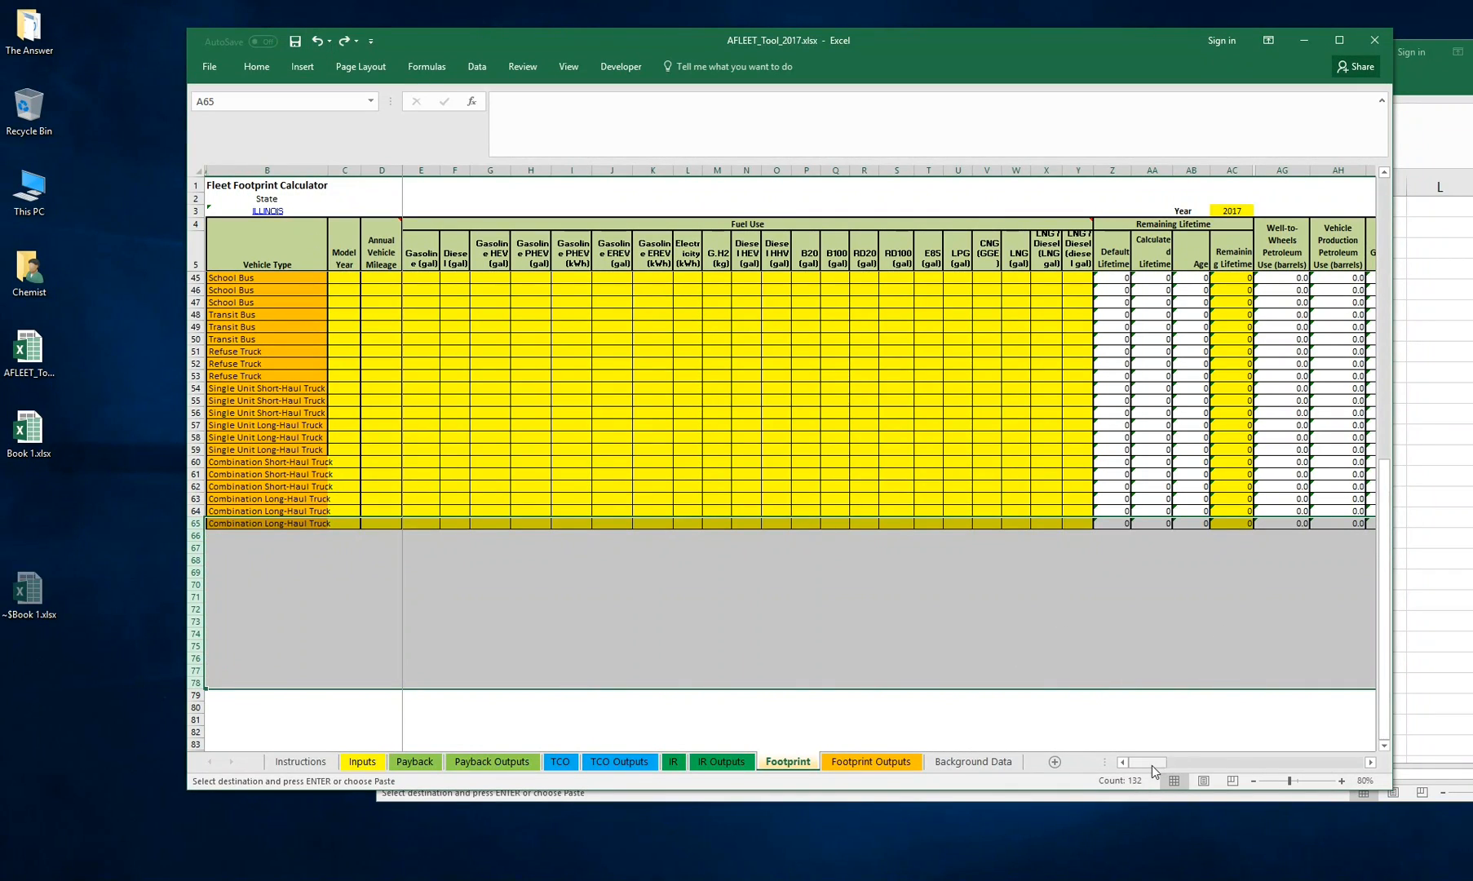
{"action": "left_click_drag", "start_coordinate": [1152, 765], "coordinate": [1386, 750]}
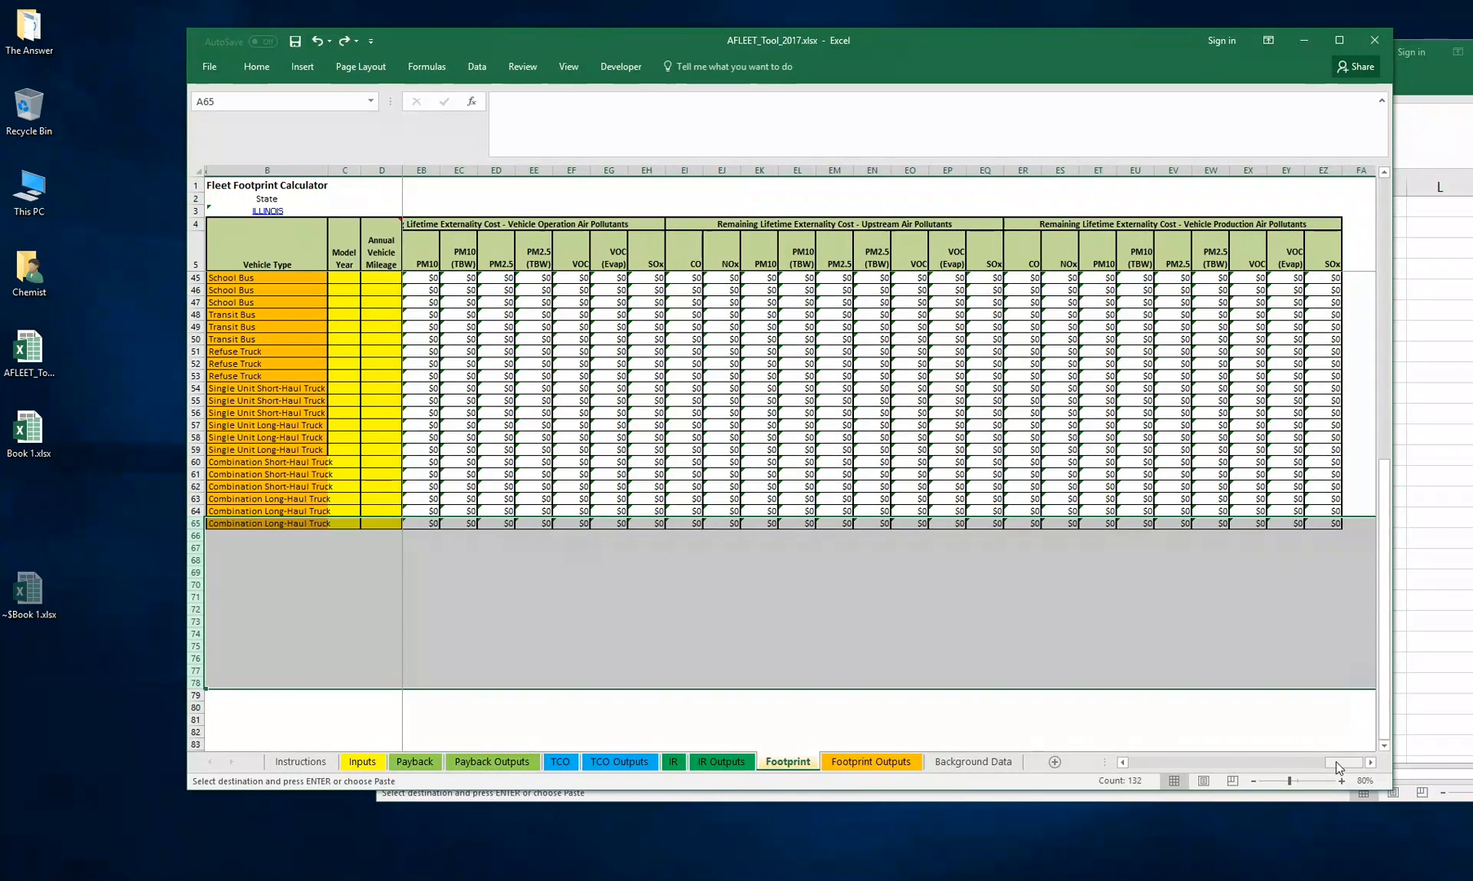
{"action": "left_click_drag", "start_coordinate": [1339, 762], "coordinate": [1148, 762]}
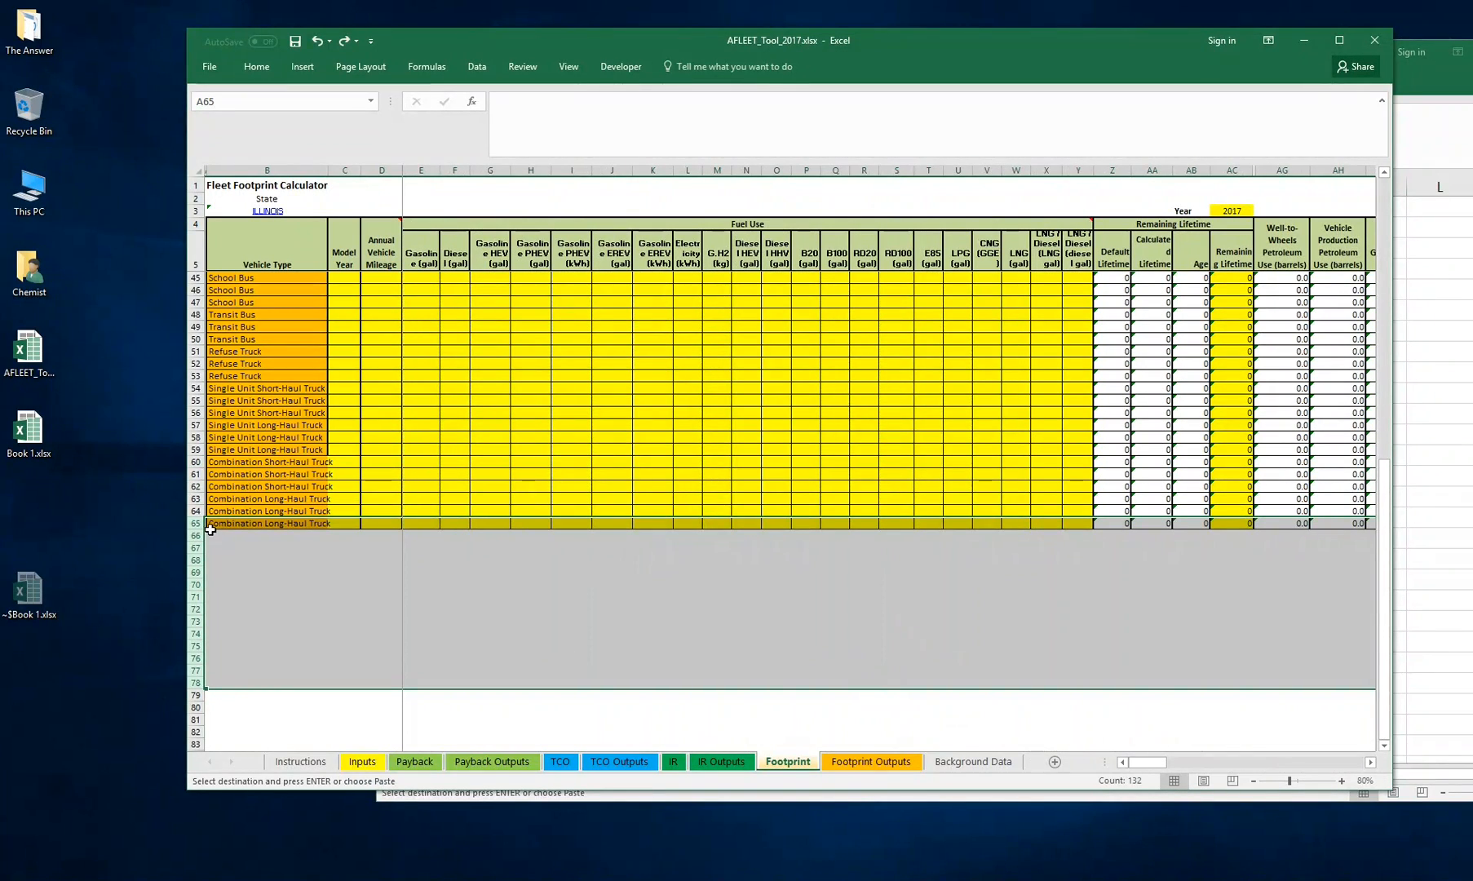
{"action": "right_click", "coordinate": [202, 524]}
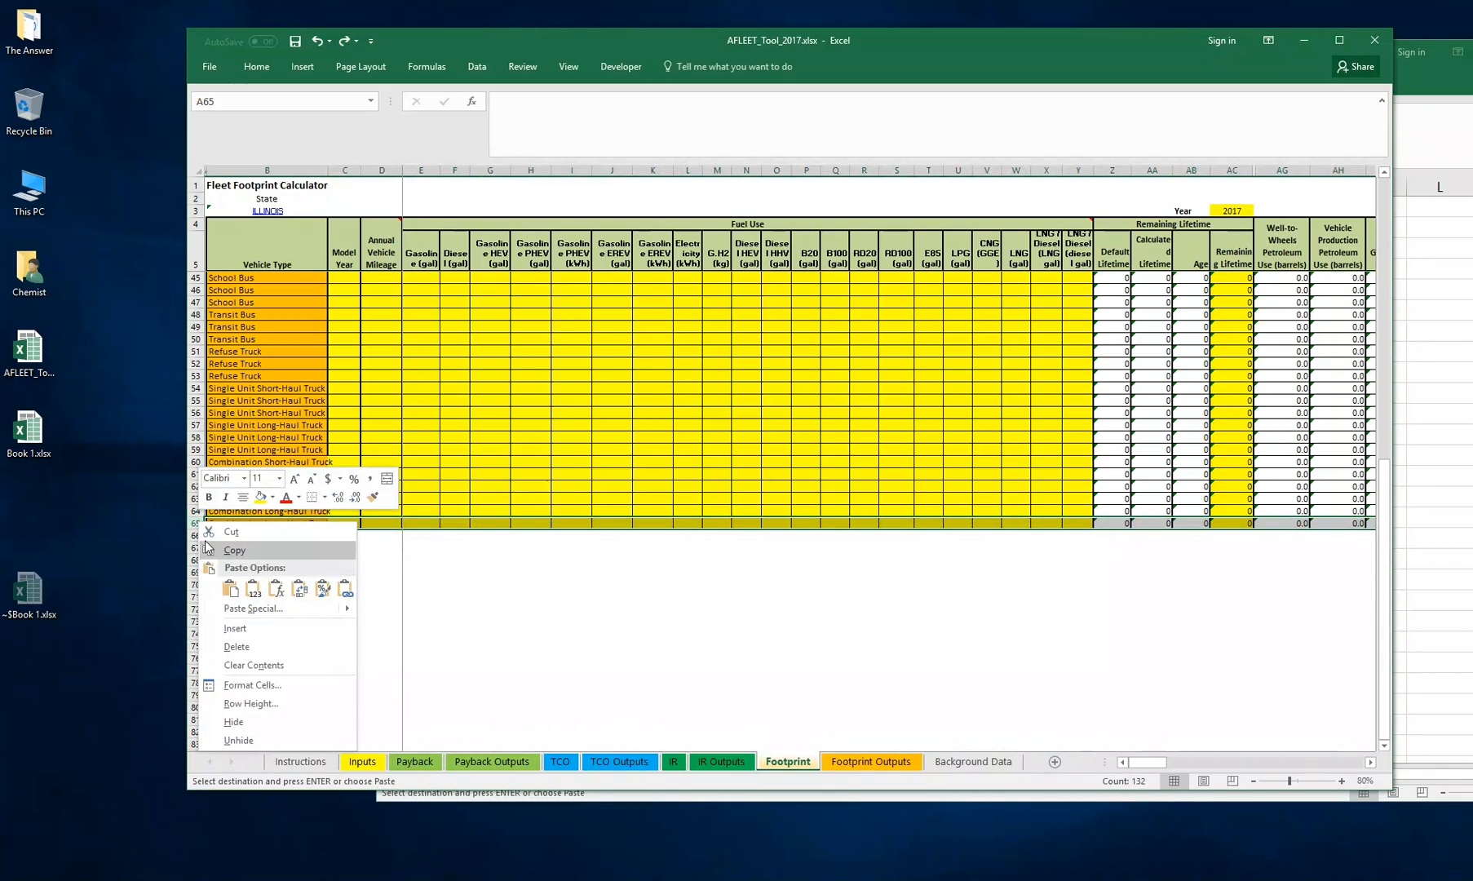
{"action": "left_click", "coordinate": [208, 550]}
{"action": "right_click", "coordinate": [196, 535]}
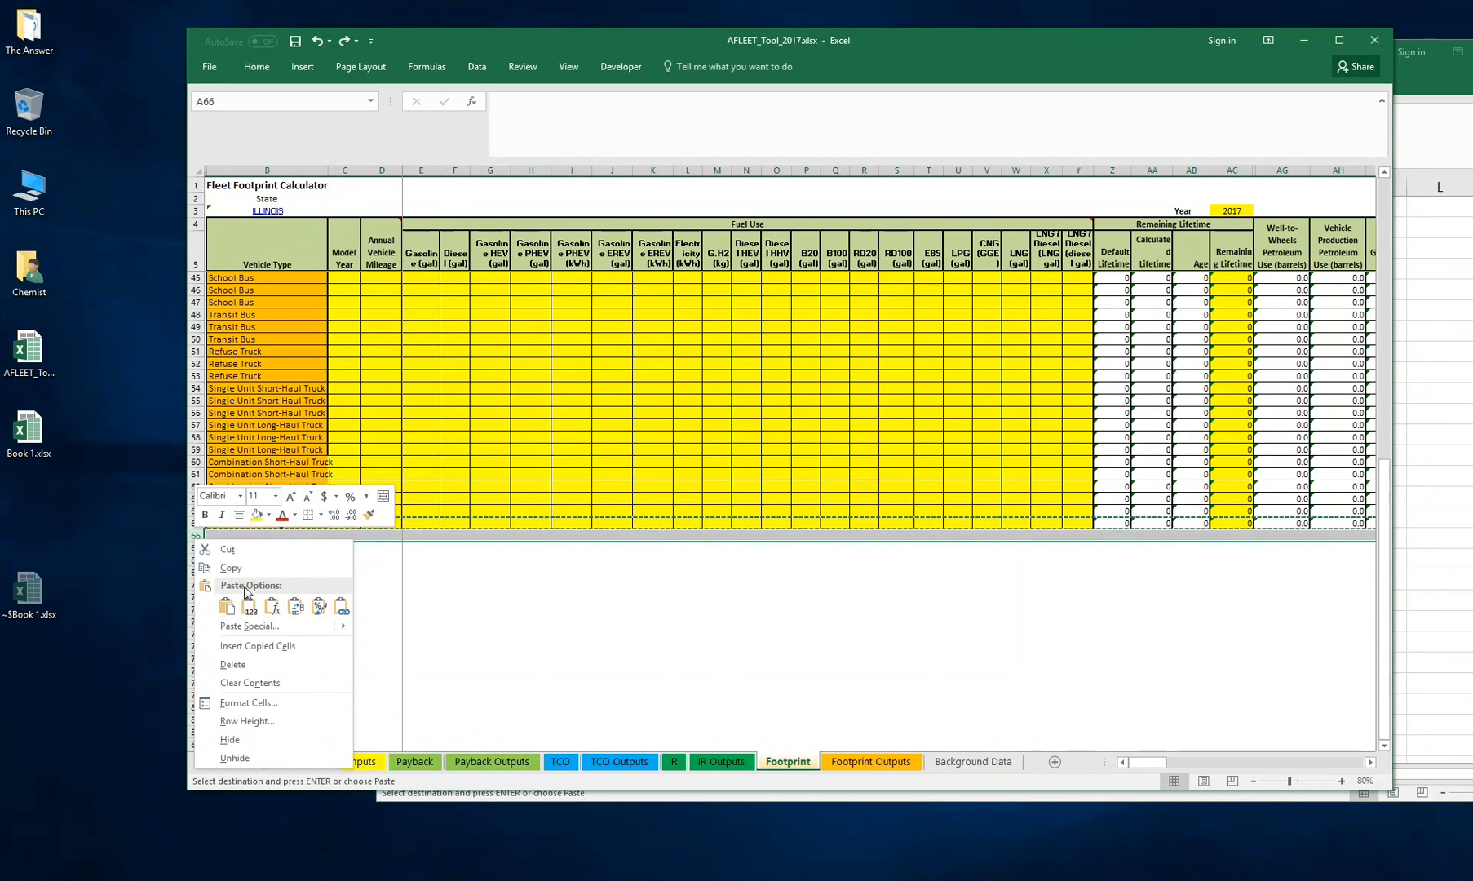
{"action": "left_click", "coordinate": [226, 606]}
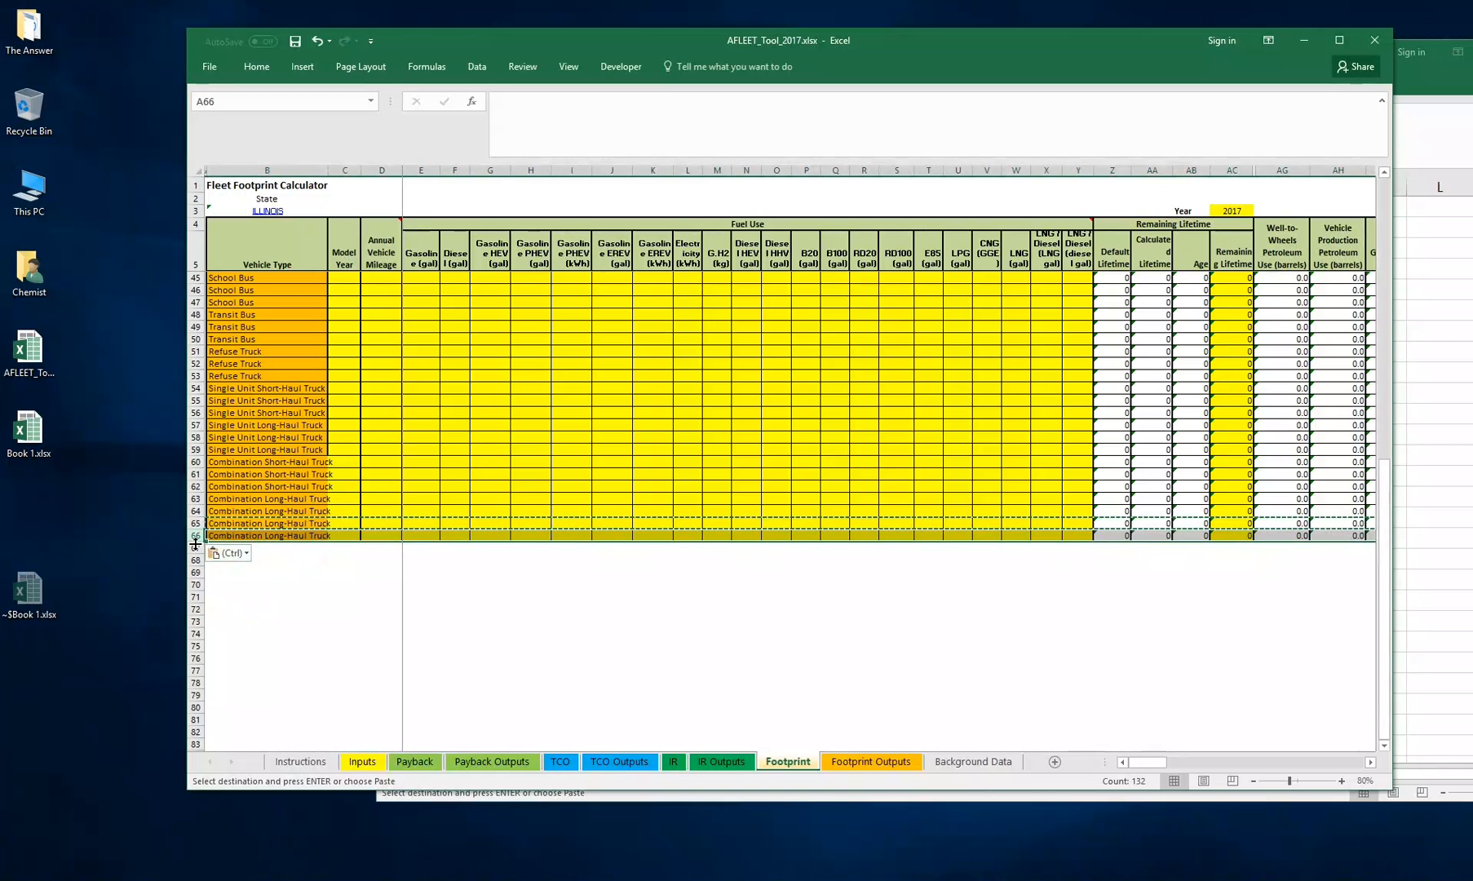
{"action": "left_click", "coordinate": [197, 549]}
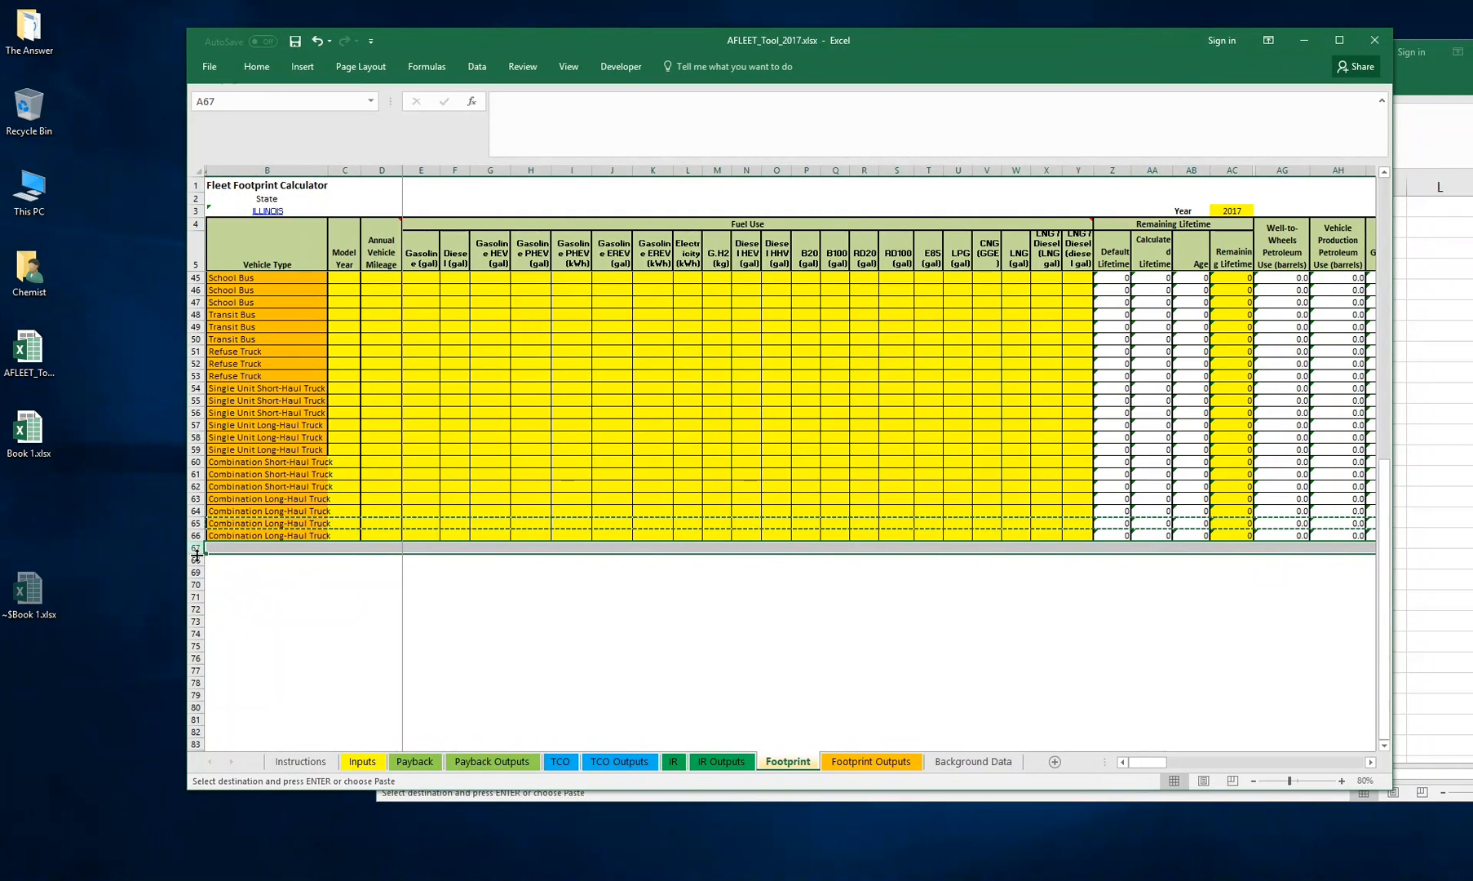
{"action": "left_click", "coordinate": [318, 37]}
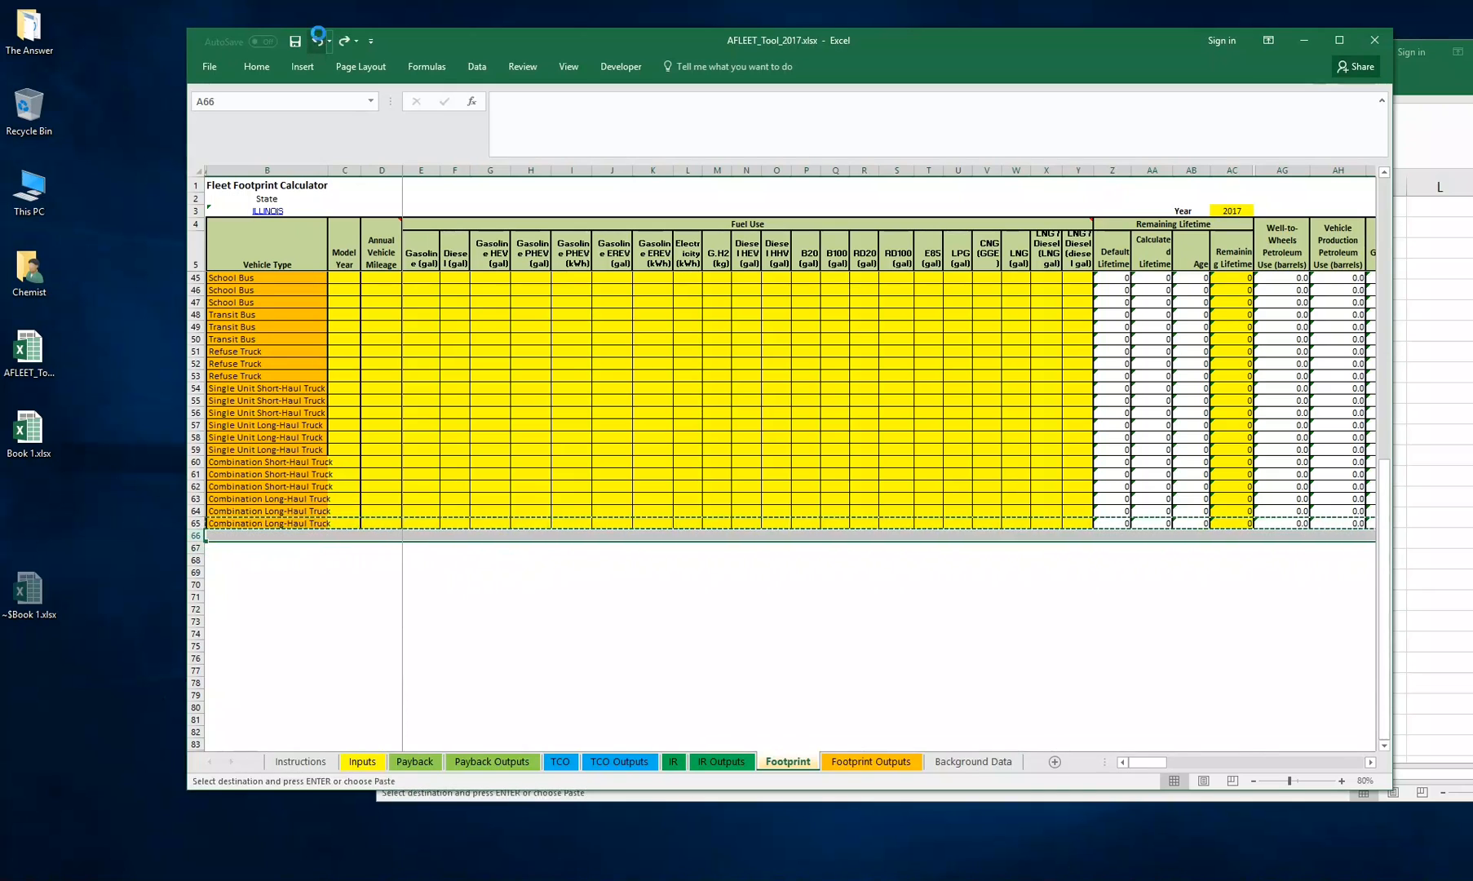
{"action": "left_click", "coordinate": [319, 38]}
{"action": "left_click", "coordinate": [455, 474]}
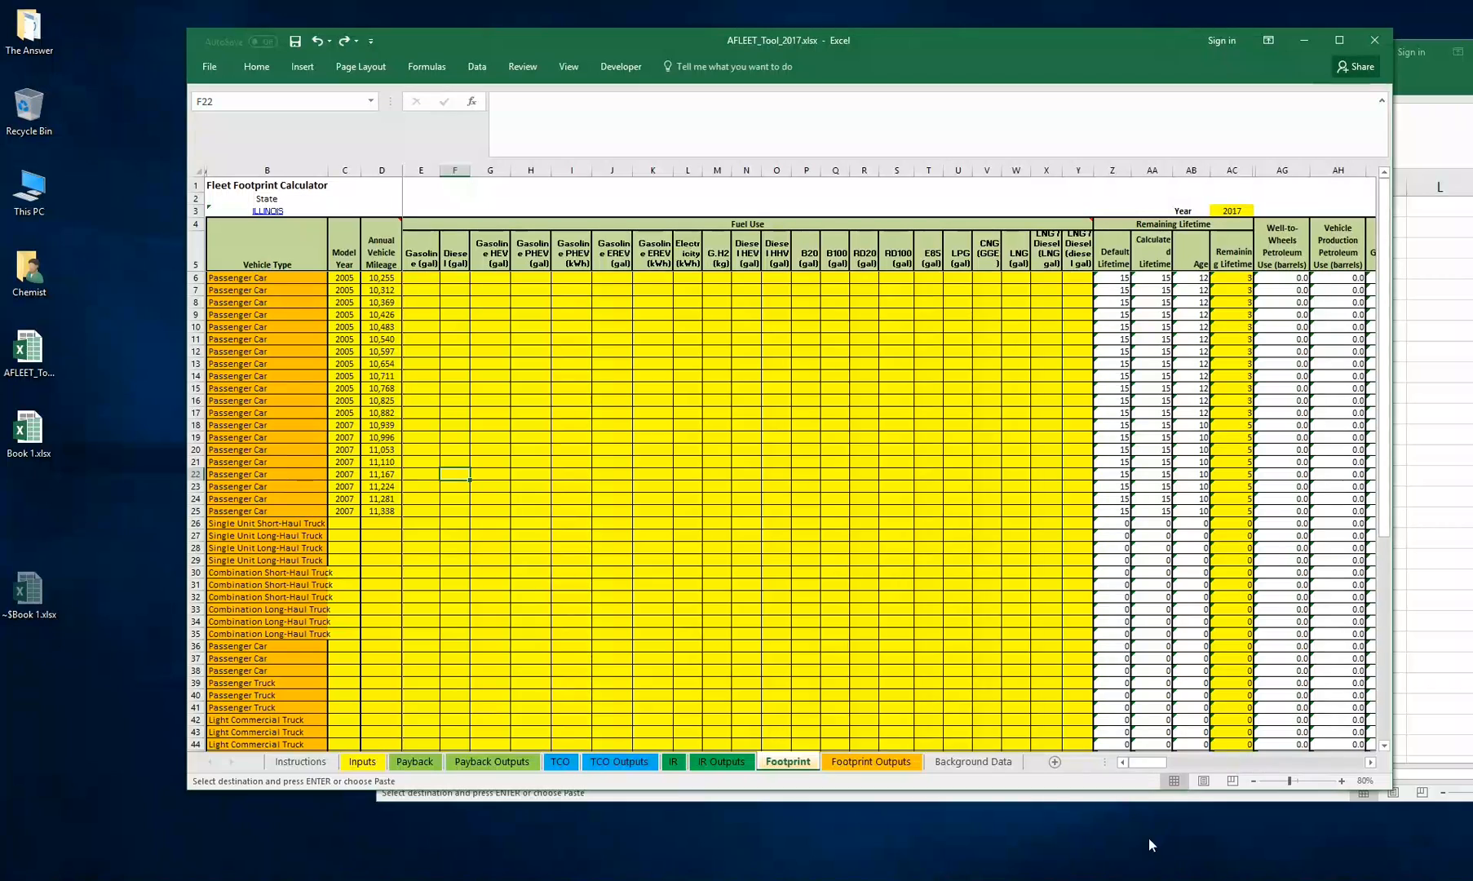
Paste the Annual Fuel Use values from Book 1.xlsx as values again into the Gasoline (gal) column, rows 6 to 25
{"action": "left_click_drag", "start_coordinate": [1145, 766], "coordinate": [1078, 773]}
{"action": "left_click_drag", "start_coordinate": [427, 278], "coordinate": [413, 510]}
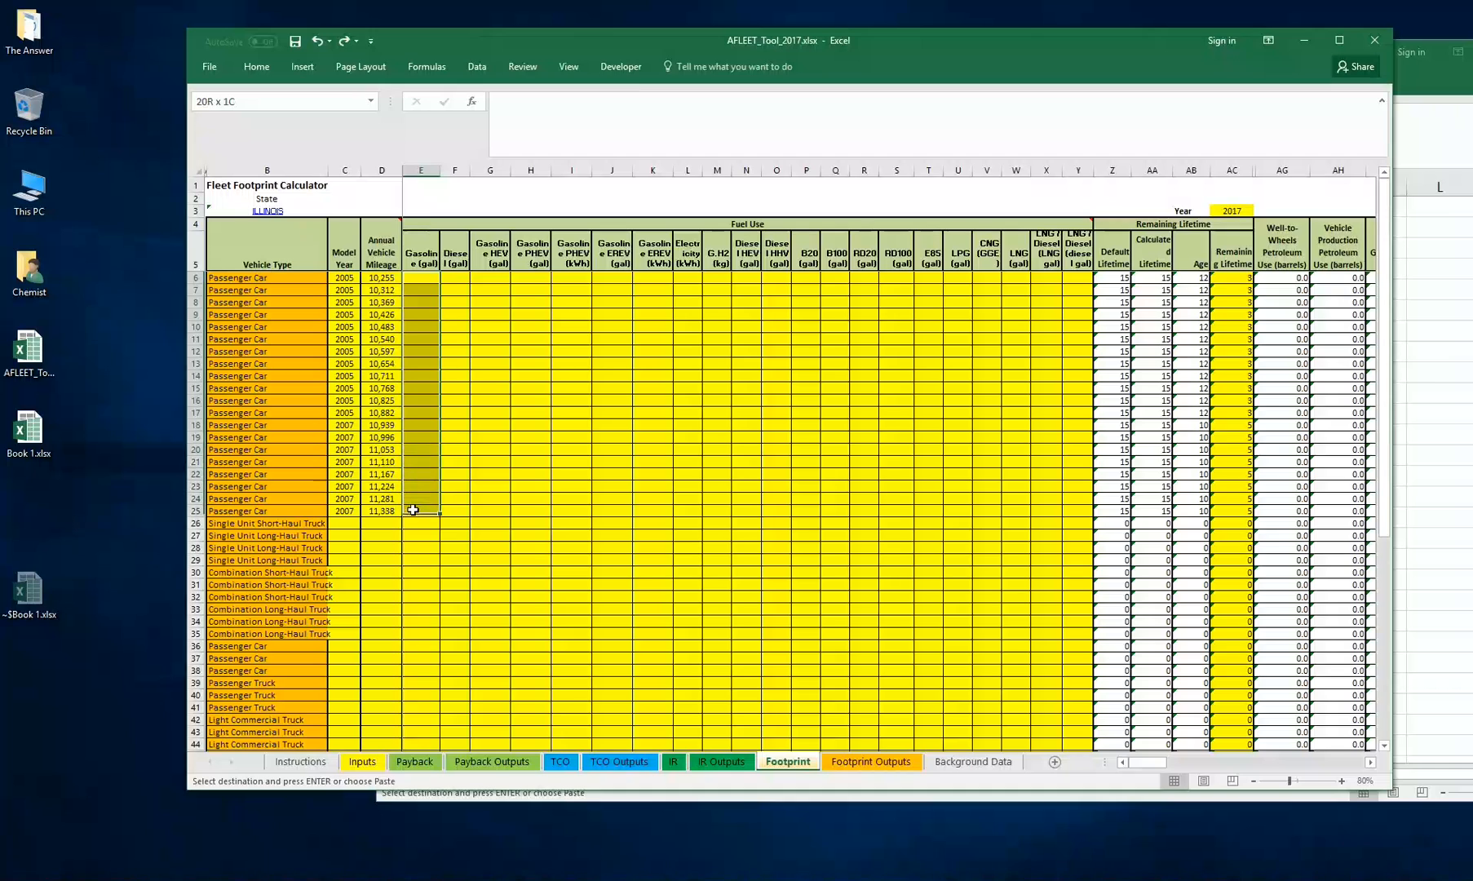
{"action": "left_click", "coordinate": [540, 360]}
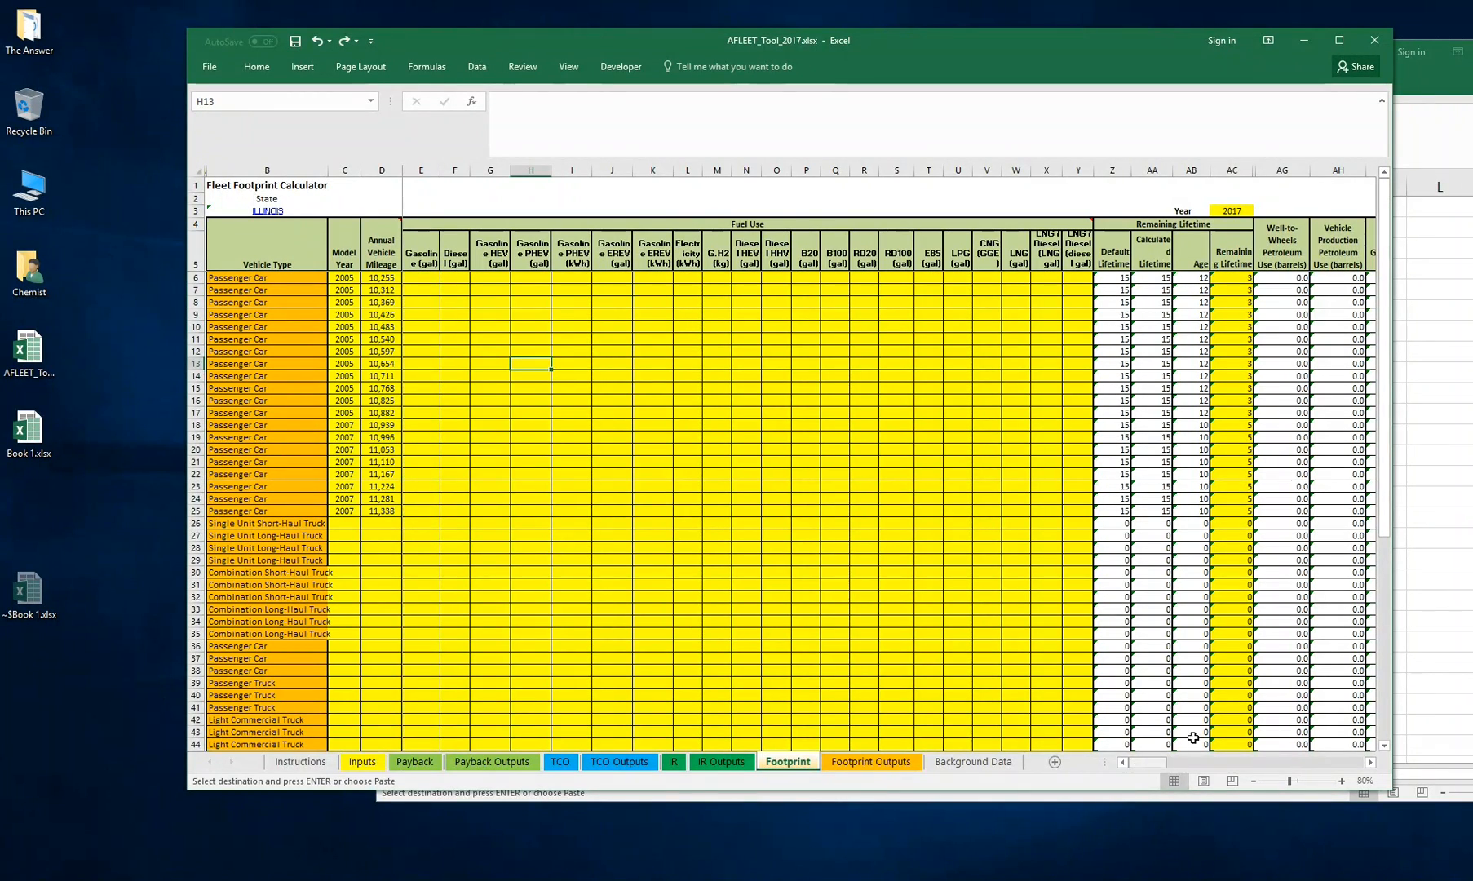
{"action": "left_click", "coordinate": [1193, 794]}
{"action": "right_click", "coordinate": [1102, 301]}
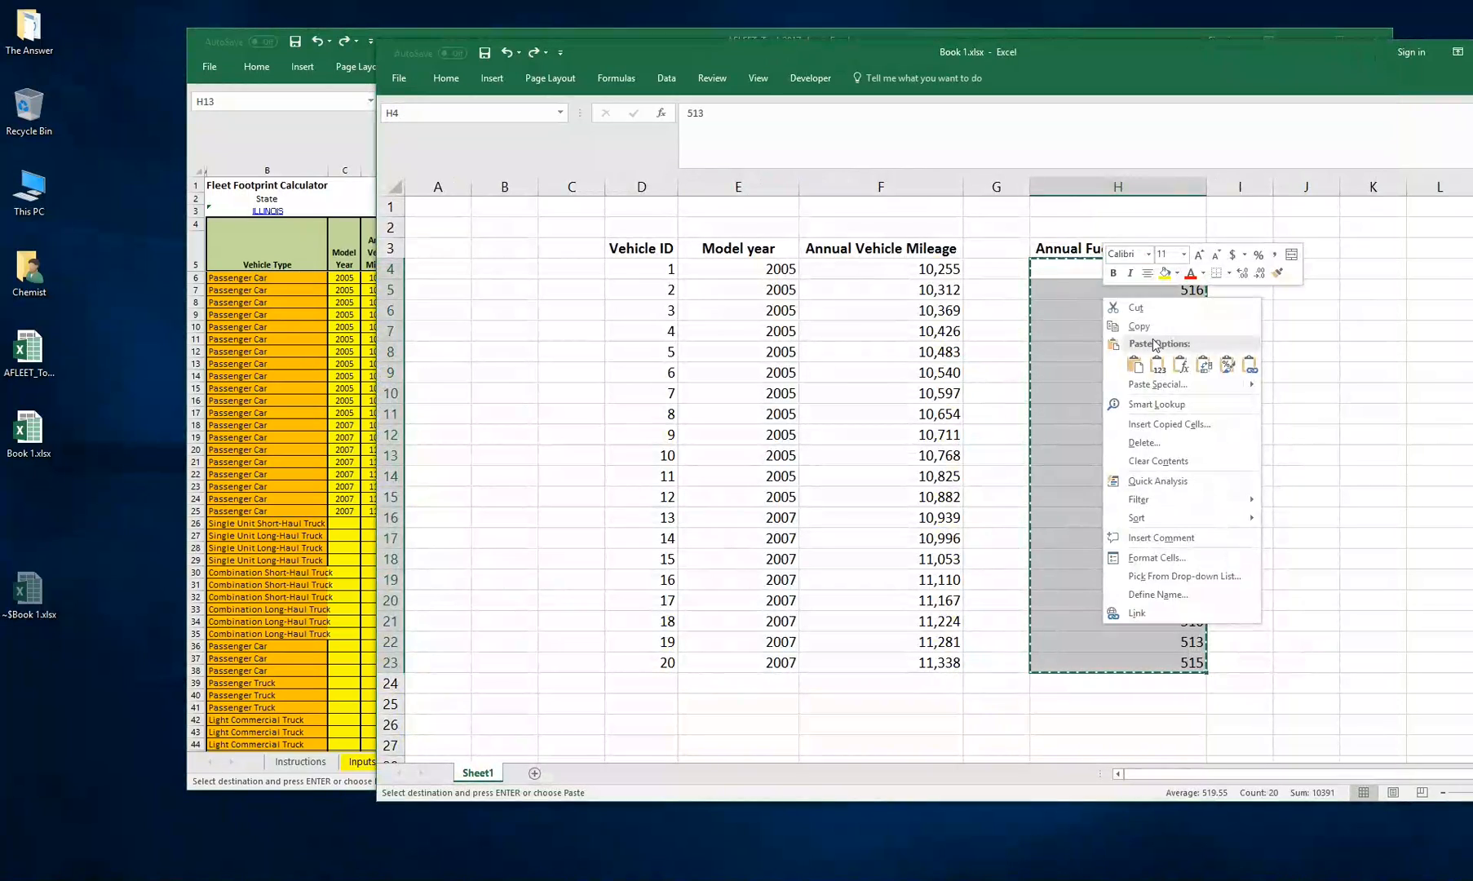
{"action": "key", "text": "Escape"}
{"action": "key", "text": "alt+Tab"}
{"action": "right_click", "coordinate": [423, 280]}
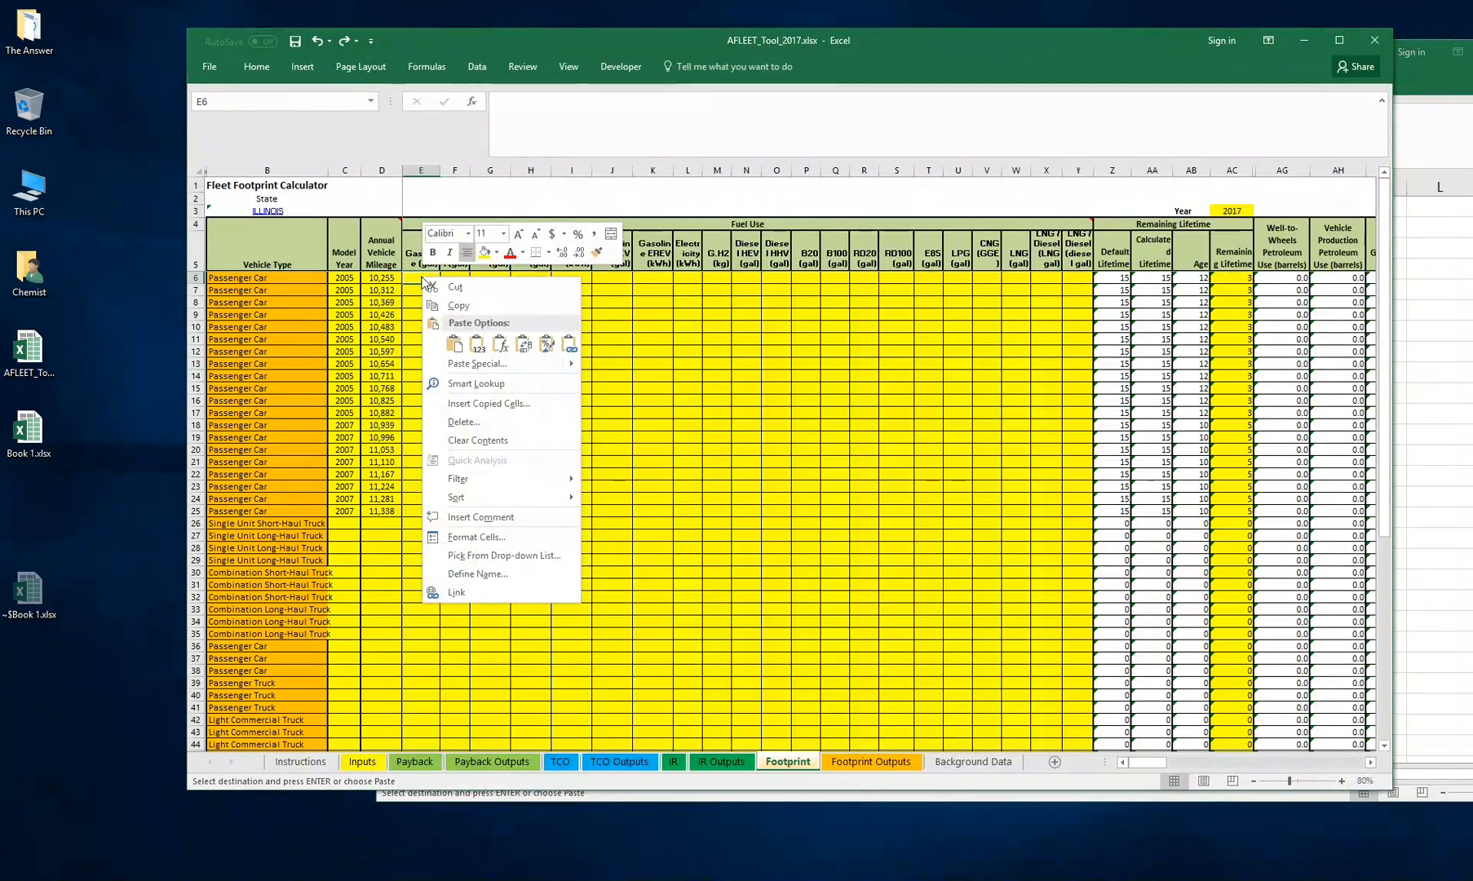
{"action": "left_click", "coordinate": [476, 344]}
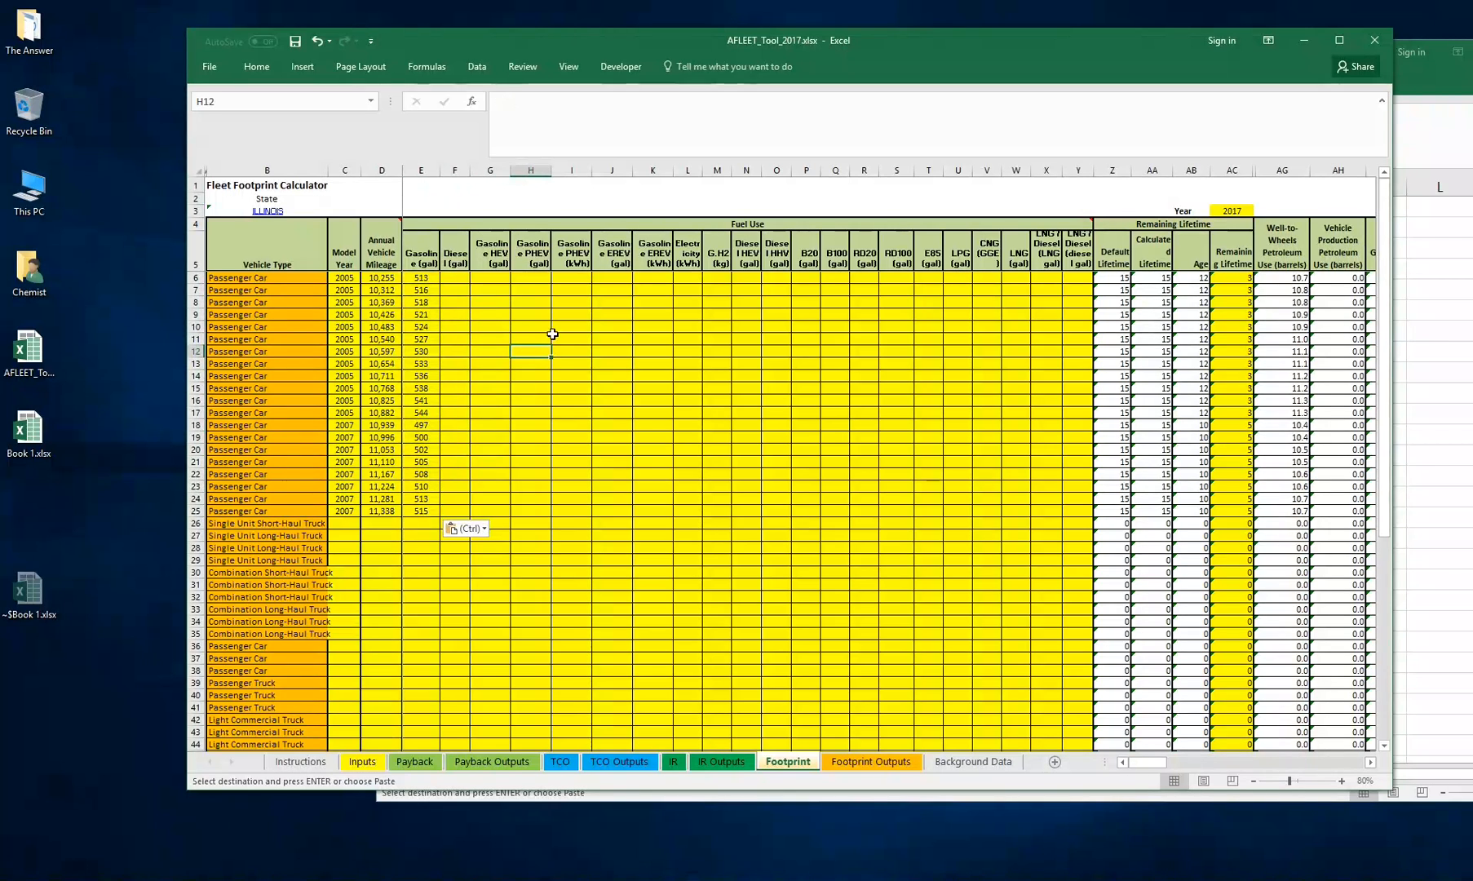
Review the Footprint Outputs tables and charts for petroleum use, GHGs, air pollutants and externality costs
{"action": "left_click", "coordinate": [661, 442]}
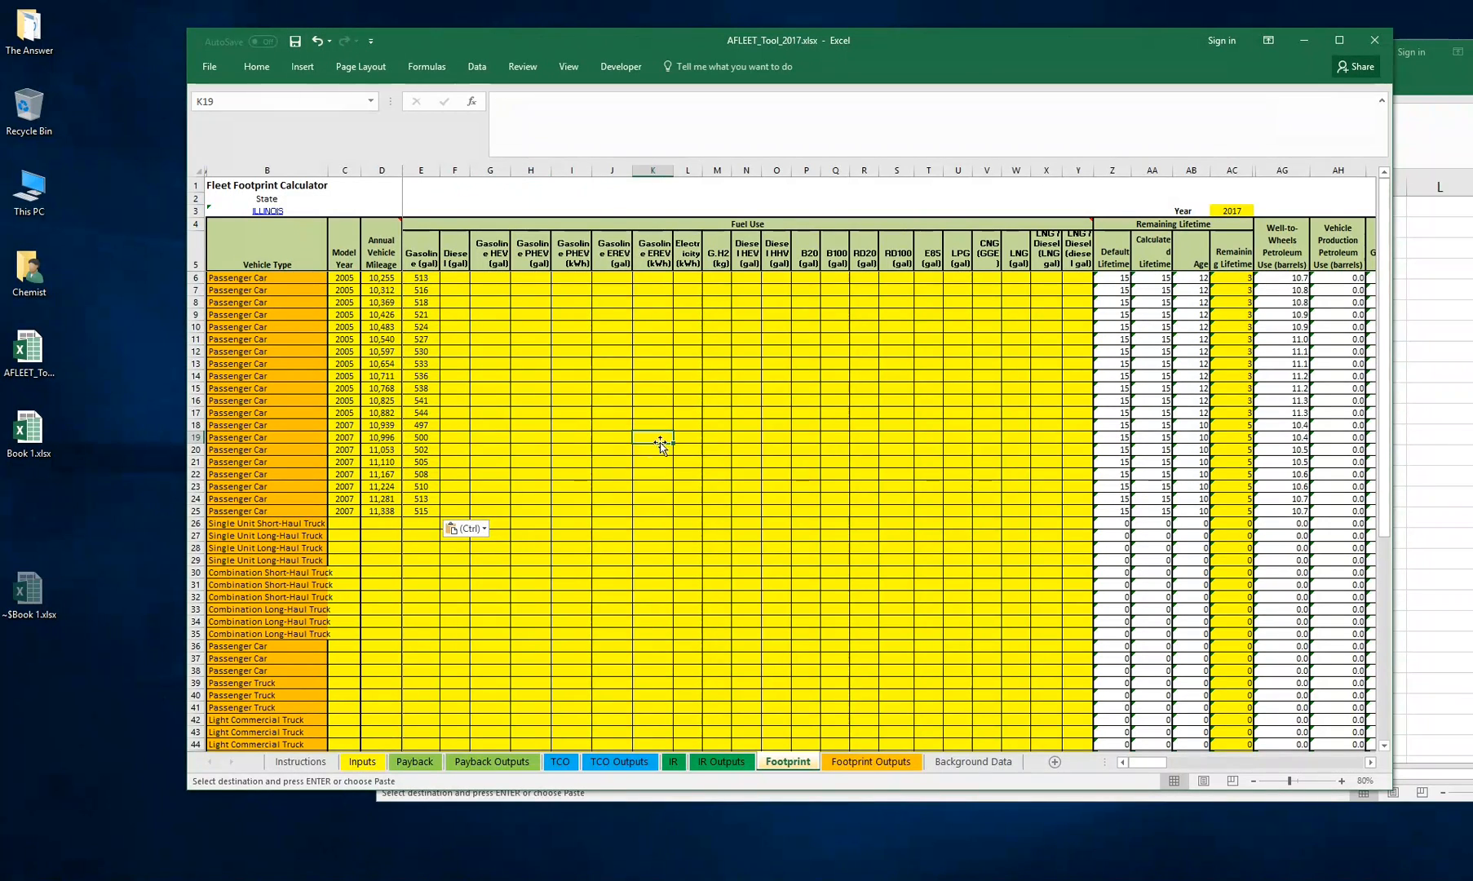
{"action": "left_click", "coordinate": [561, 547]}
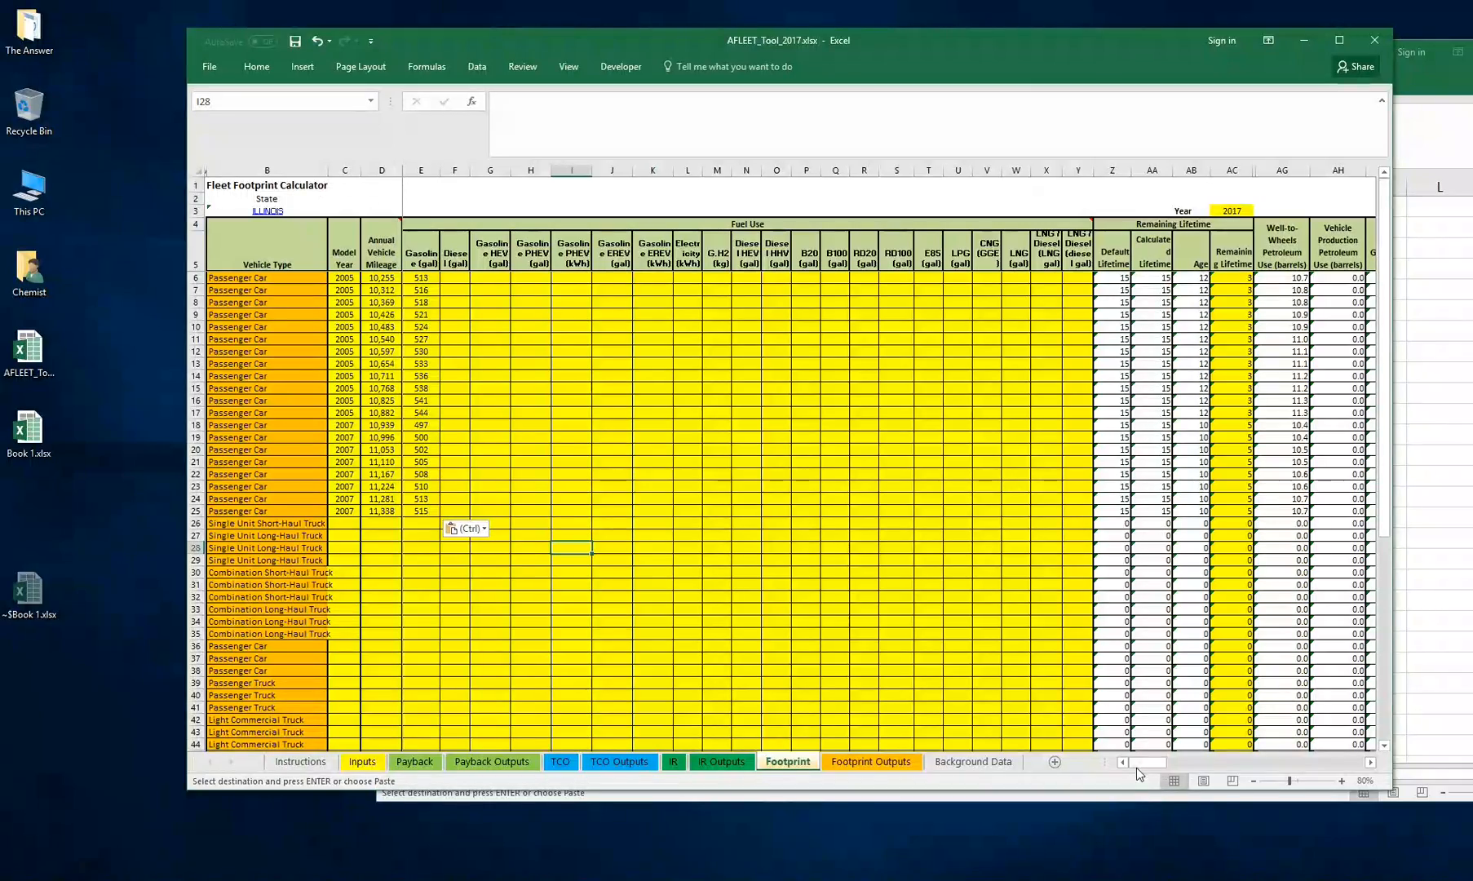
{"action": "mouse_move", "coordinate": [1151, 762]}
{"action": "left_mouse_down"}
{"action": "mouse_move", "coordinate": [1319, 776]}
{"action": "mouse_move", "coordinate": [1143, 780]}
{"action": "mouse_move", "coordinate": [1220, 771]}
{"action": "mouse_move", "coordinate": [1138, 765]}
{"action": "left_mouse_up"}
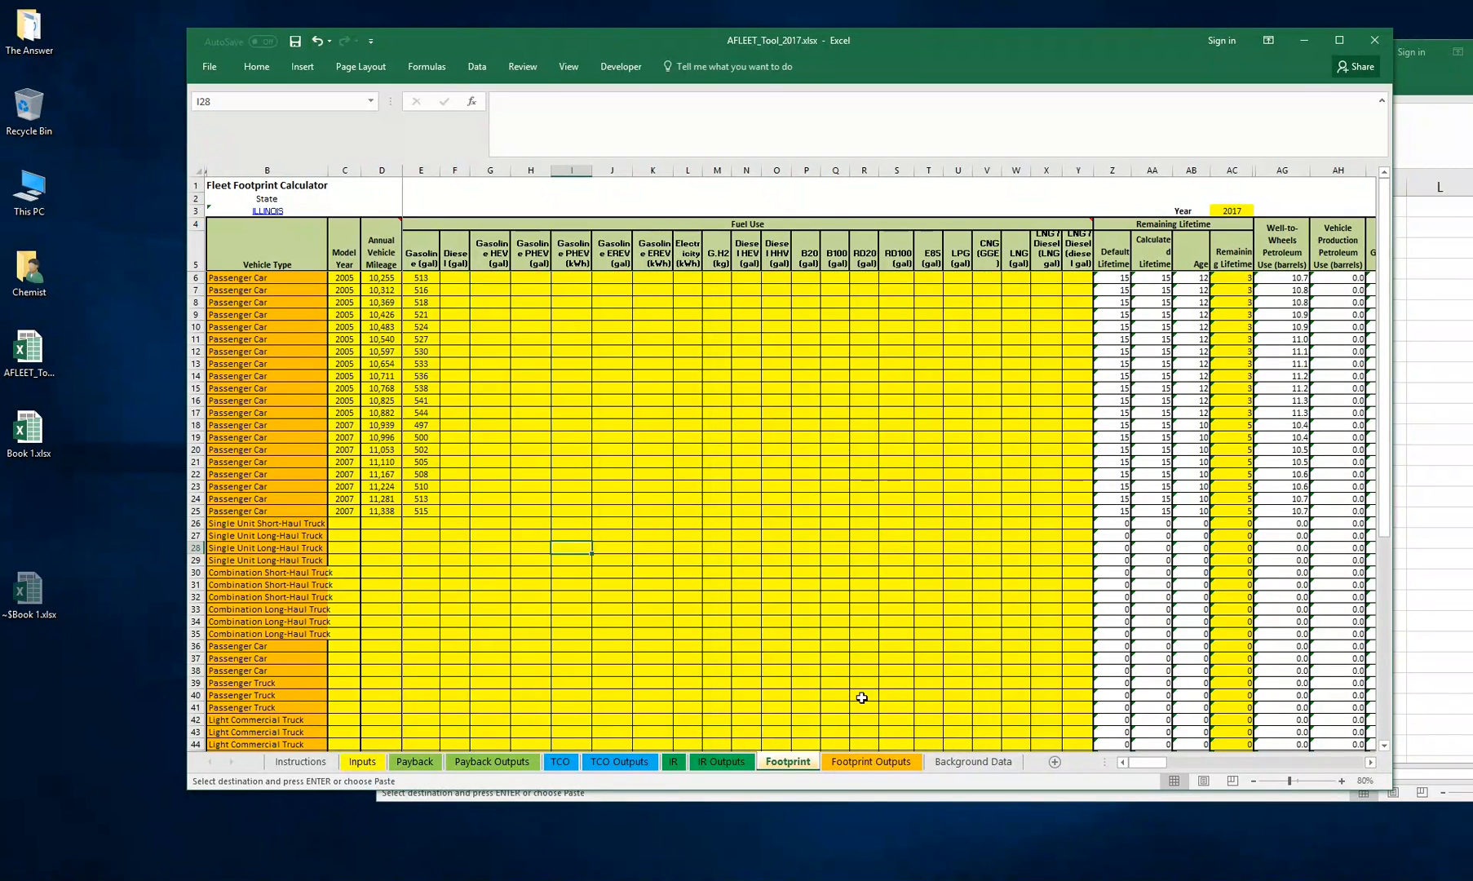
{"action": "left_click", "coordinate": [873, 762]}
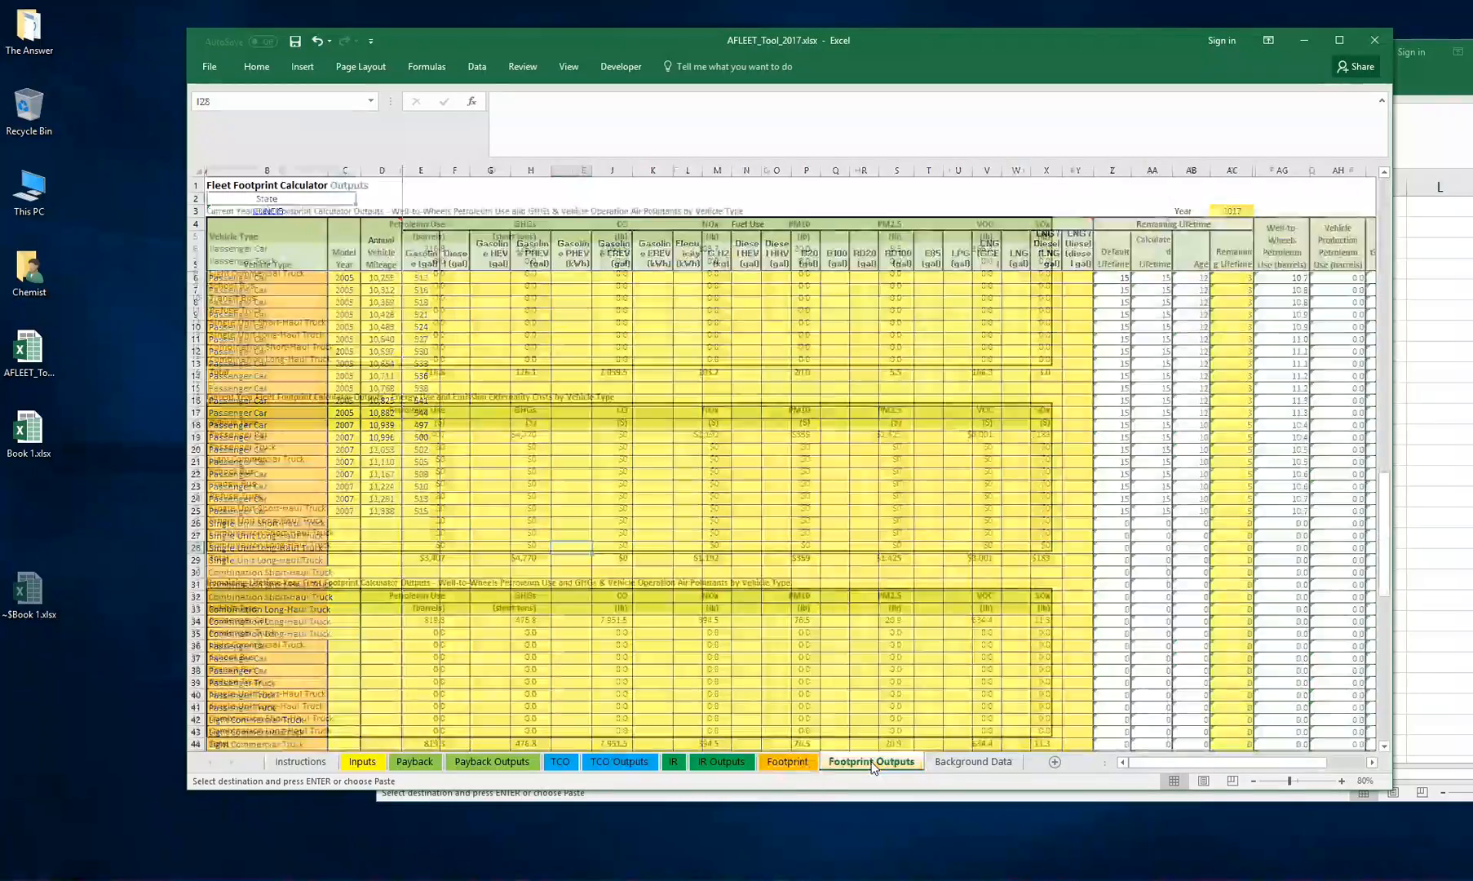
{"action": "left_click_drag", "start_coordinate": [1384, 208], "coordinate": [1378, 173]}
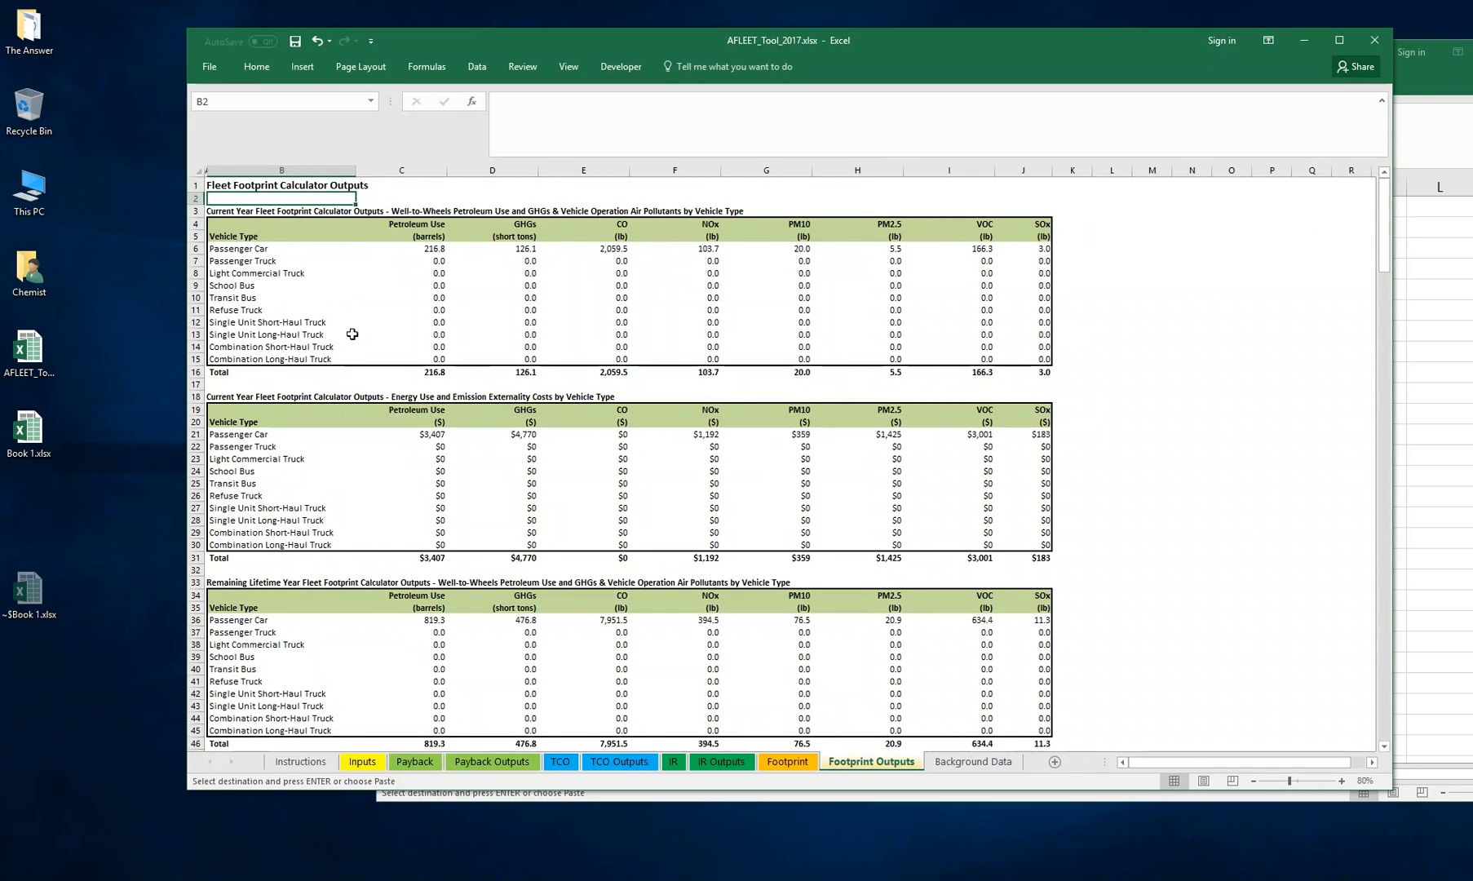
{"action": "left_click_drag", "start_coordinate": [372, 249], "coordinate": [1047, 258]}
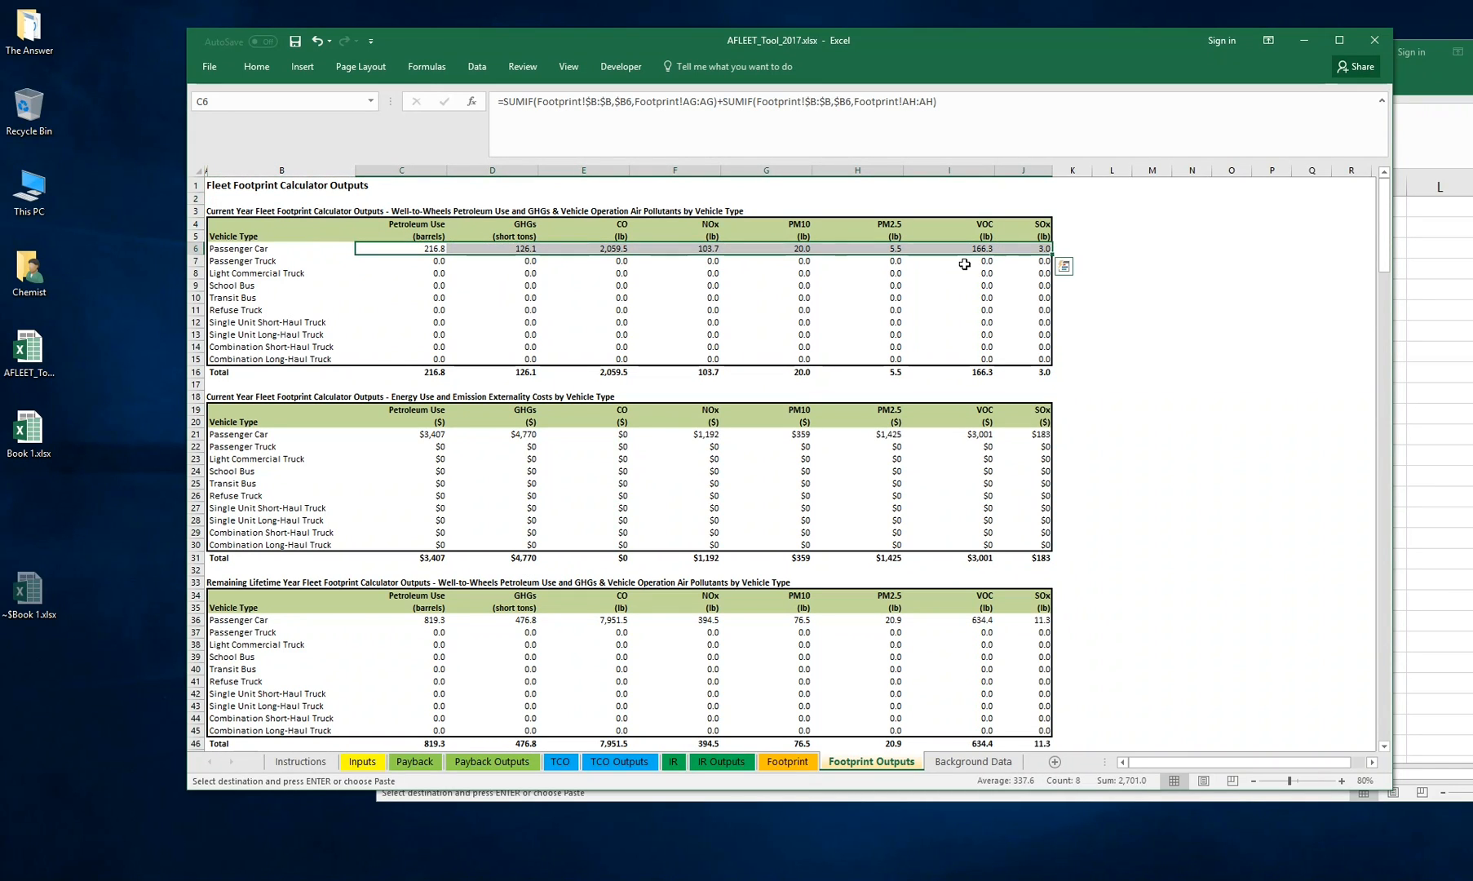
{"action": "left_click", "coordinate": [1100, 247]}
{"action": "scroll", "coordinate": [1068, 308], "scroll_direction": "down", "scroll_amount": 3}
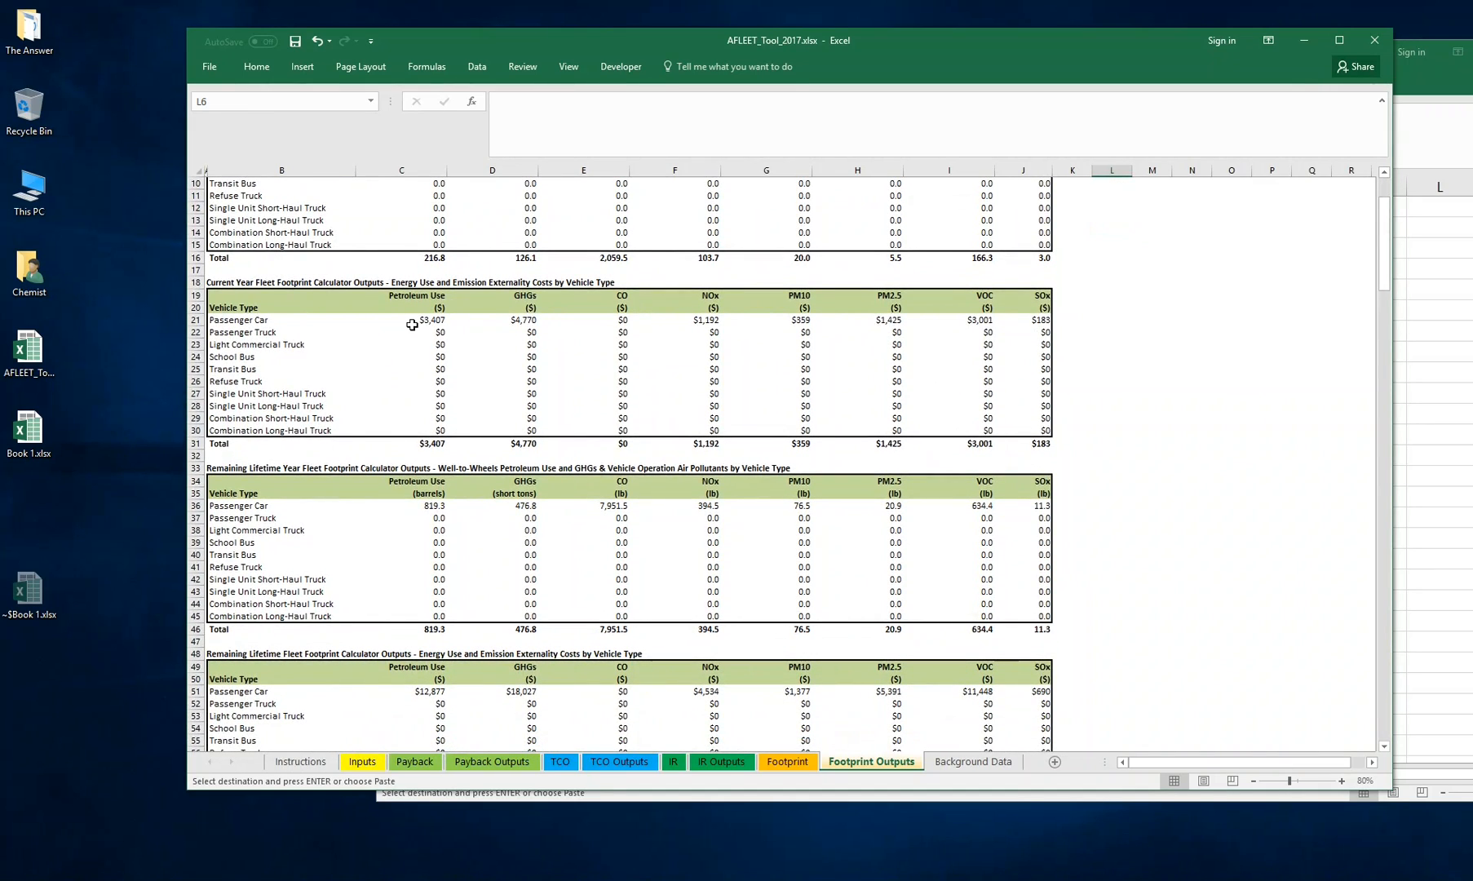
{"action": "scroll", "coordinate": [412, 324], "scroll_direction": "down", "scroll_amount": 3}
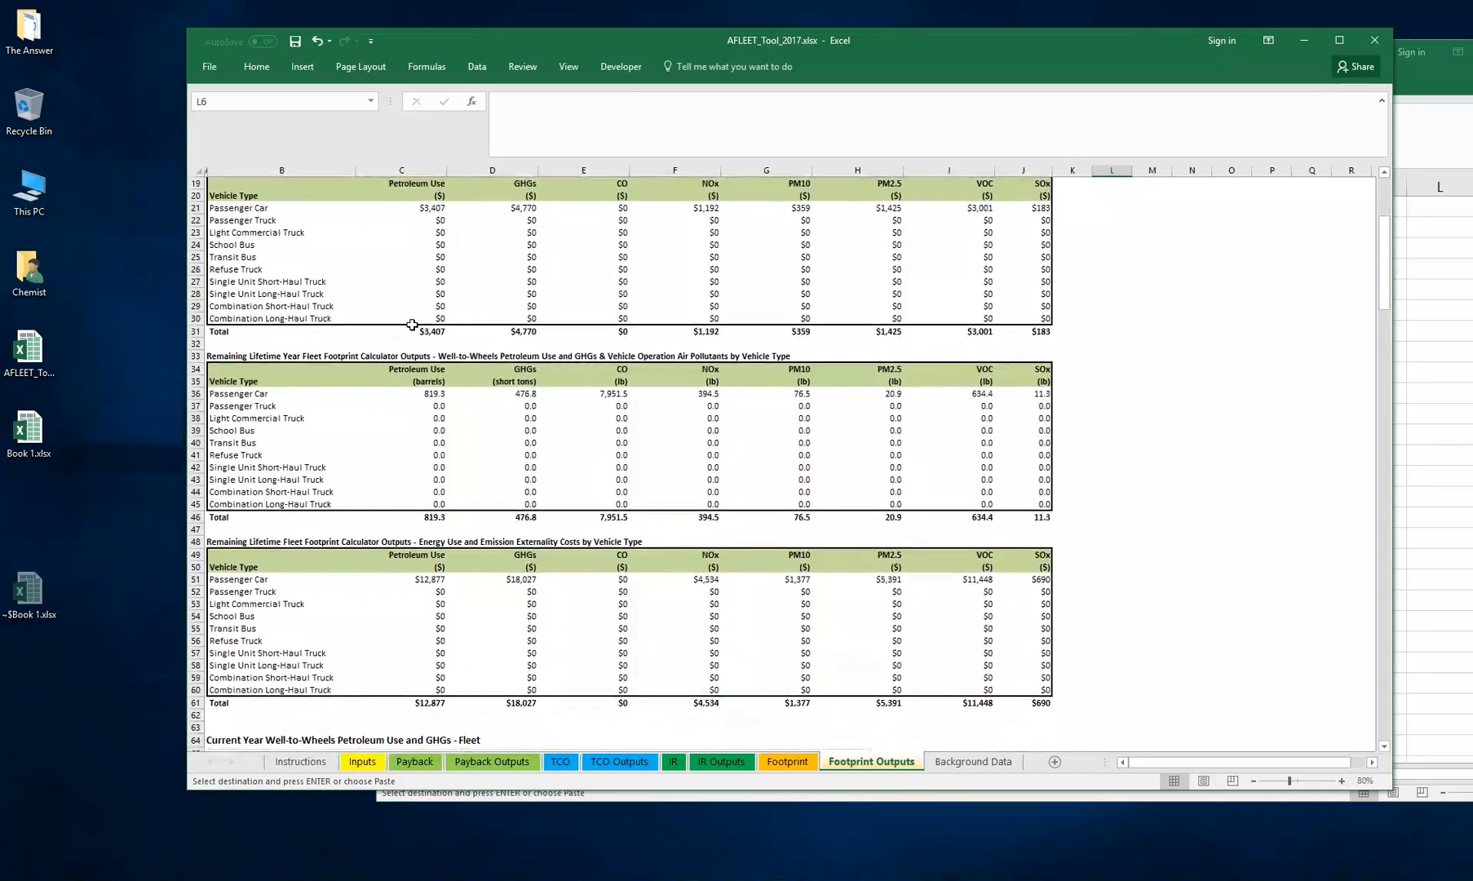
{"action": "scroll", "coordinate": [575, 346], "scroll_direction": "down", "scroll_amount": 1}
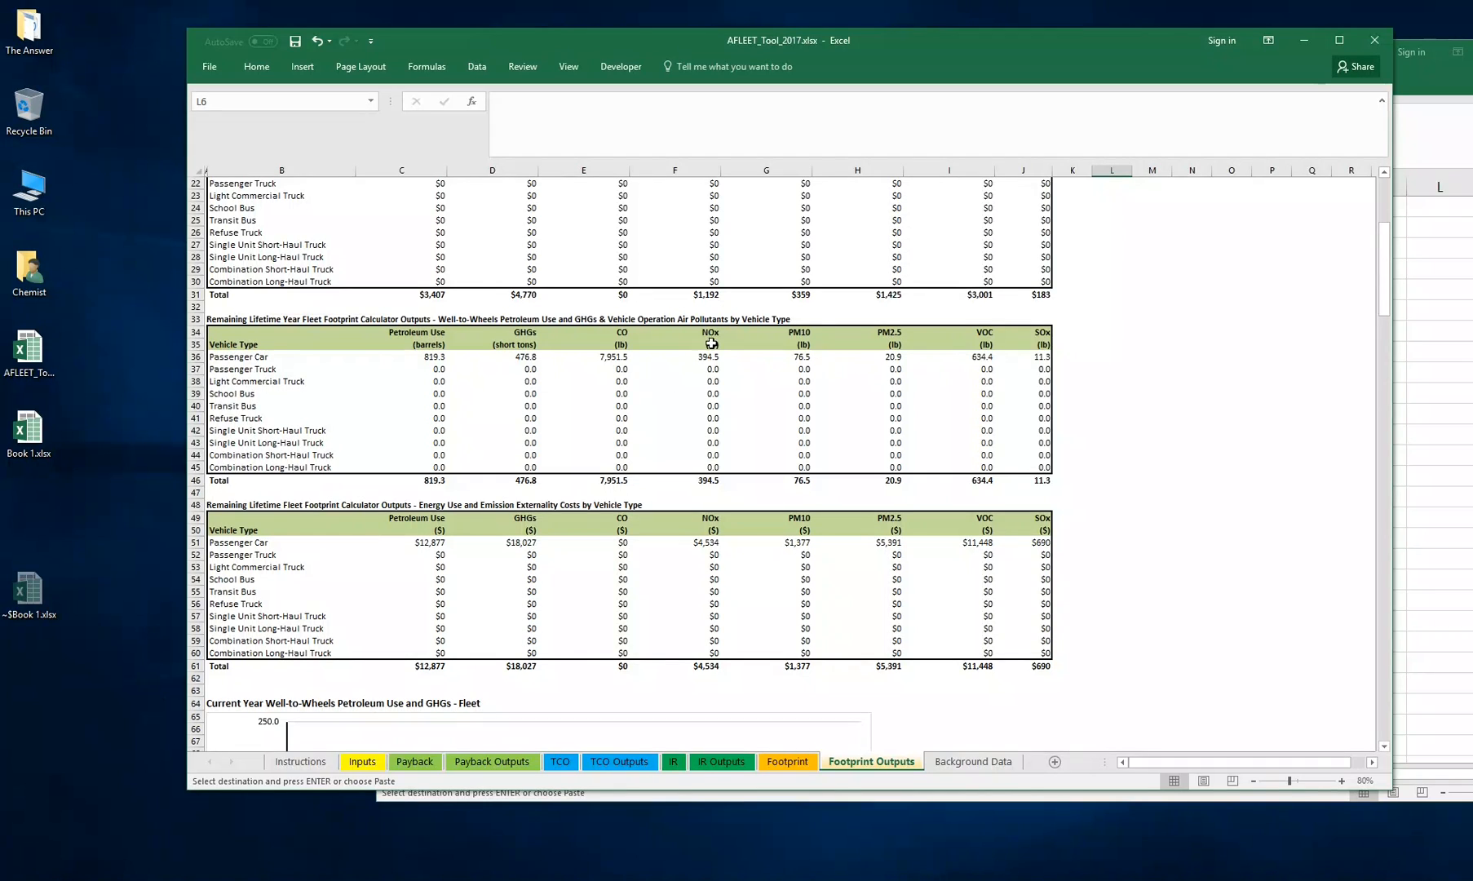
{"action": "scroll", "coordinate": [376, 348], "scroll_direction": "down", "scroll_amount": 9}
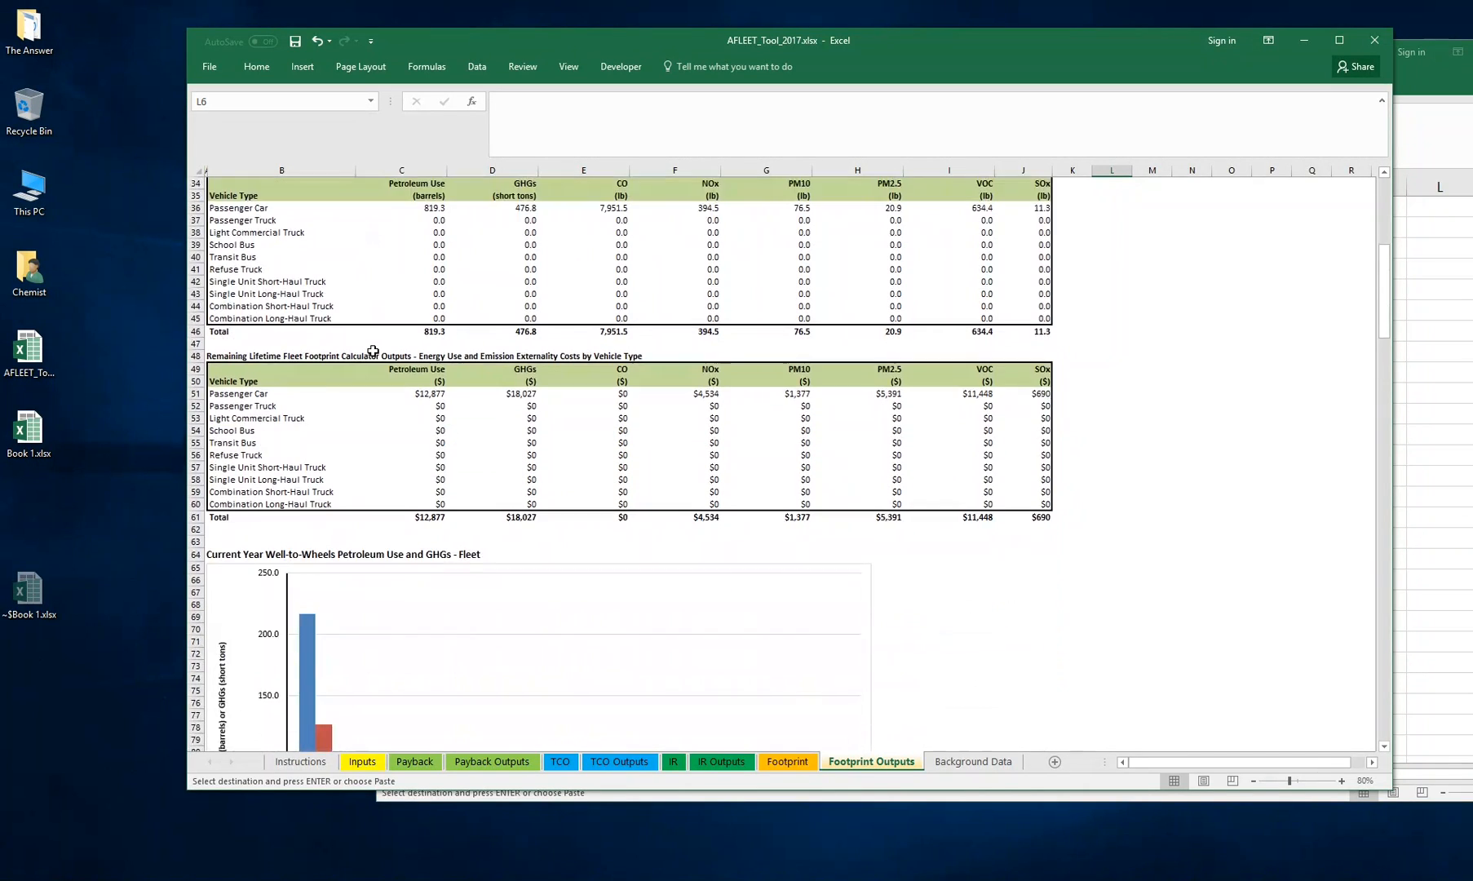
{"action": "scroll", "coordinate": [373, 351], "scroll_direction": "down", "scroll_amount": 2}
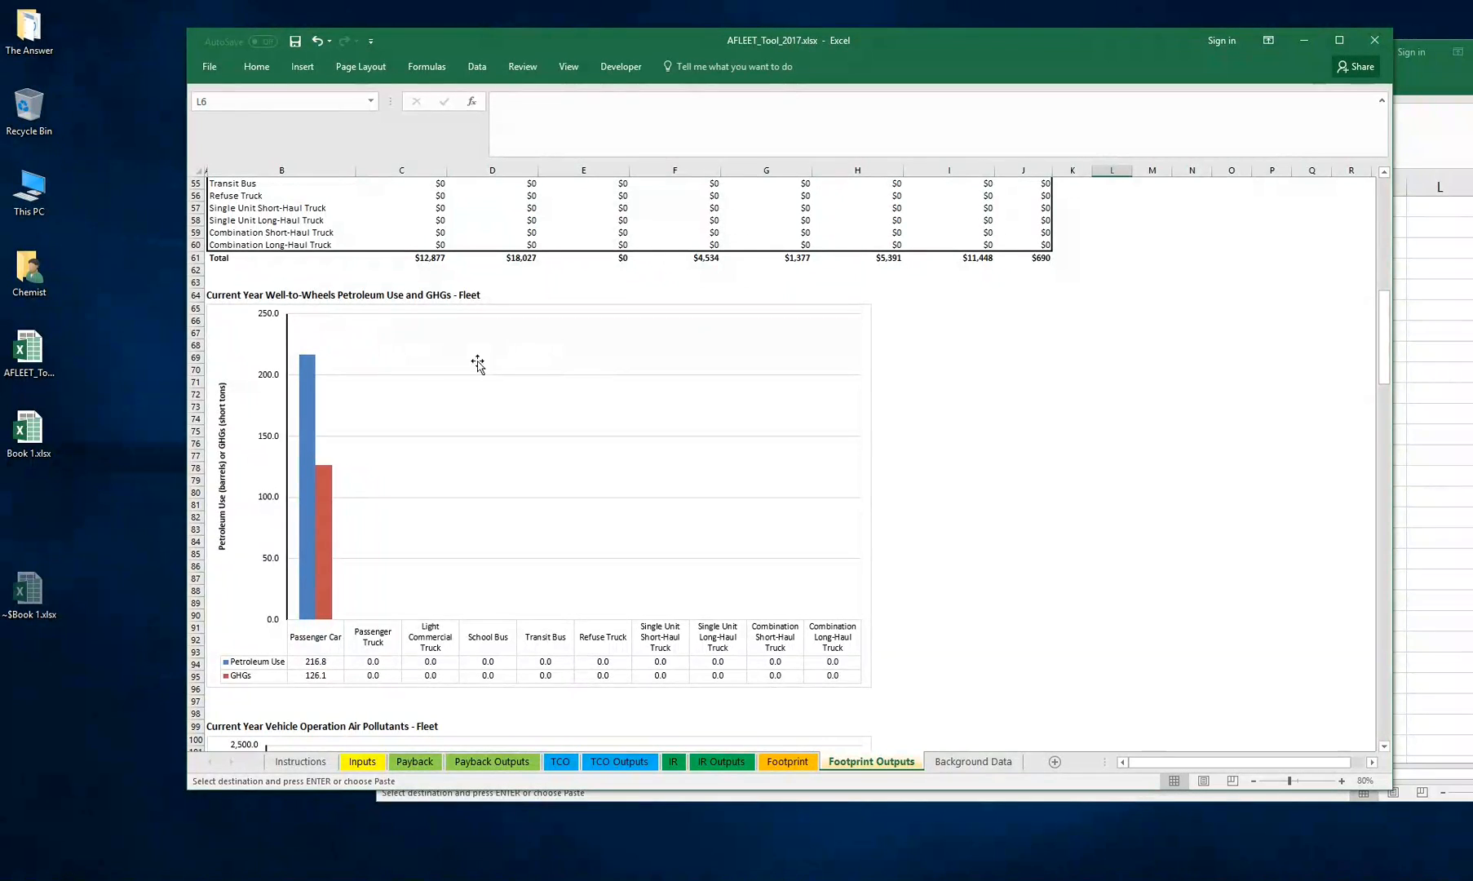
{"action": "scroll", "coordinate": [956, 348], "scroll_direction": "up", "scroll_amount": 5}
{"action": "scroll", "coordinate": [954, 498], "scroll_direction": "down", "scroll_amount": 4}
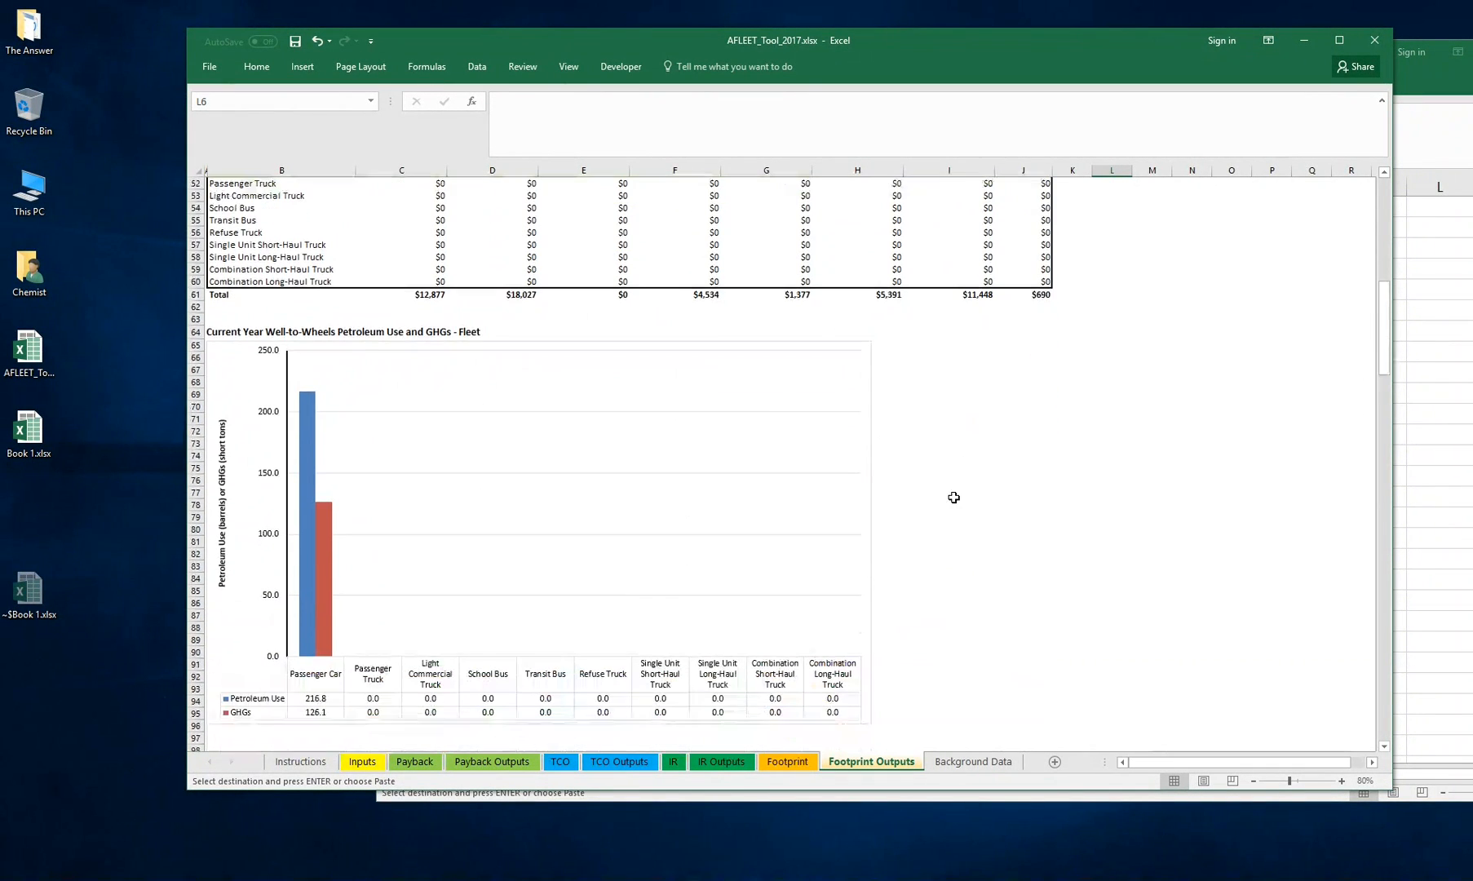
{"action": "scroll", "coordinate": [948, 528], "scroll_direction": "down", "scroll_amount": 14}
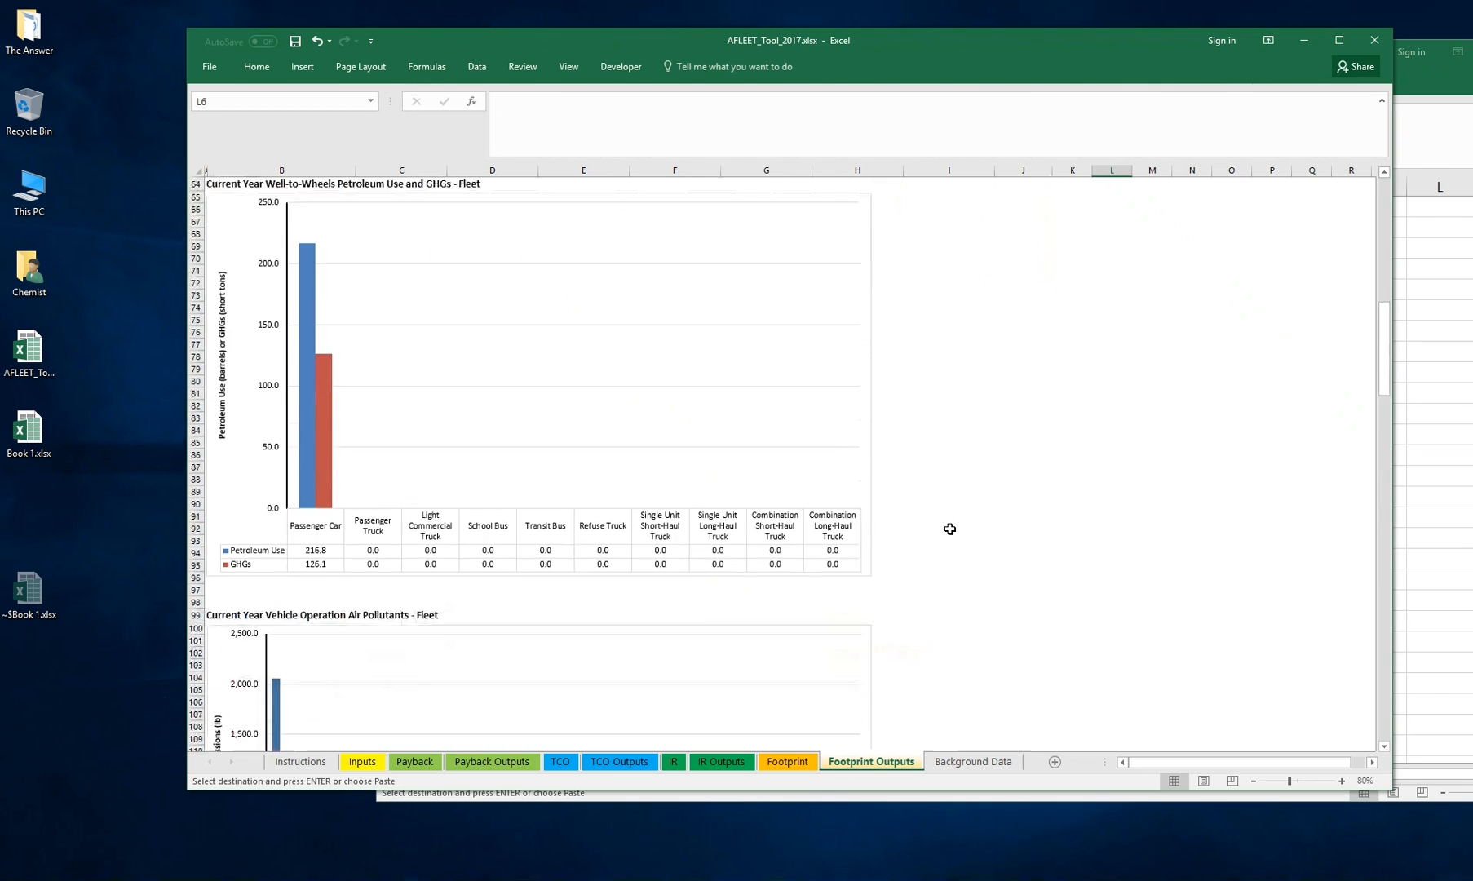
{"action": "scroll", "coordinate": [948, 529], "scroll_direction": "down", "scroll_amount": 10}
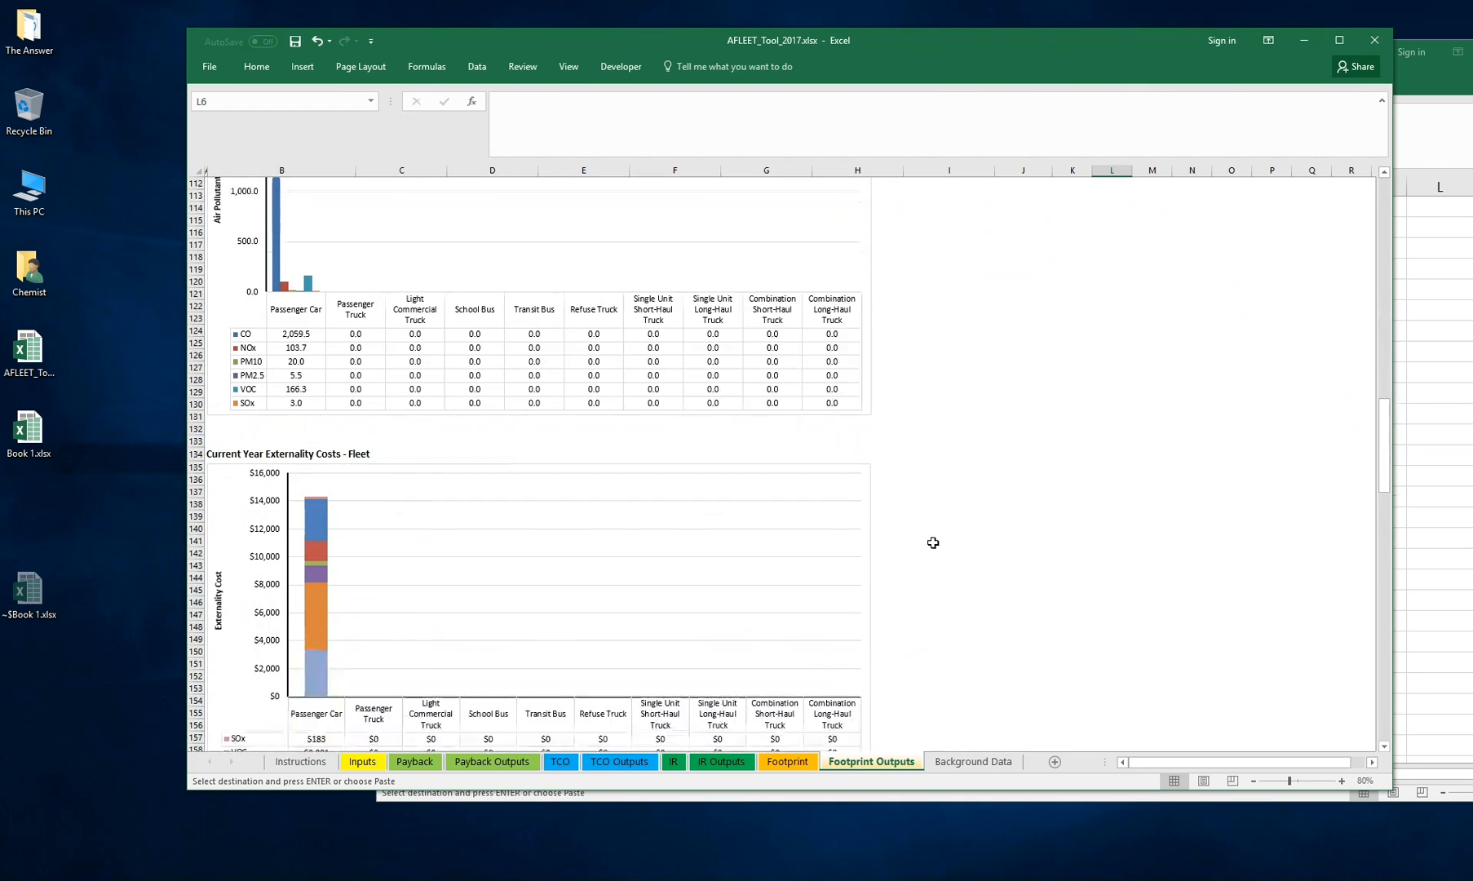
{"action": "scroll", "coordinate": [933, 542], "scroll_direction": "down", "scroll_amount": 17}
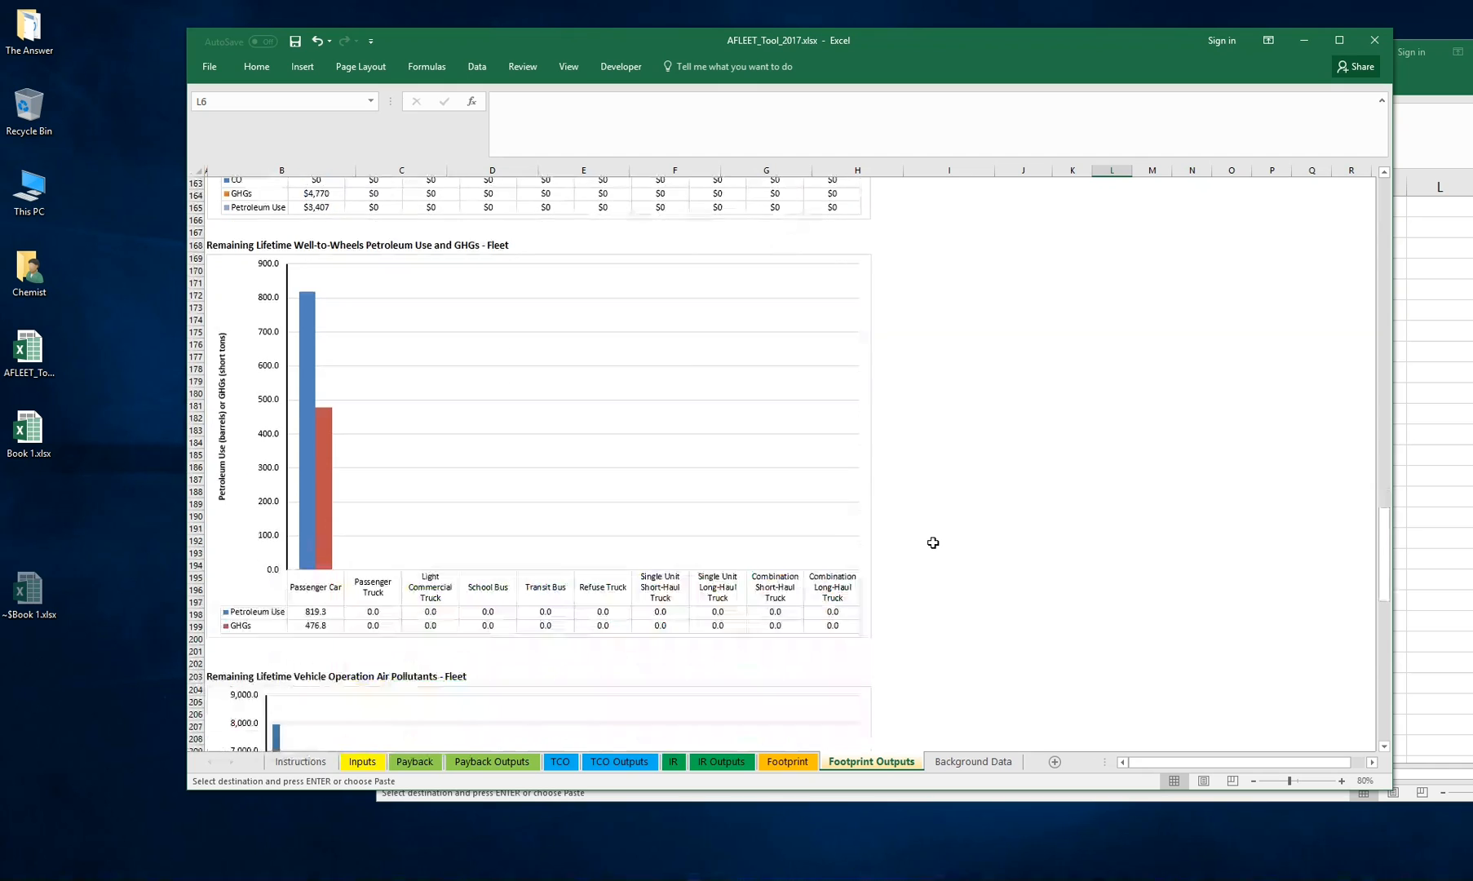
{"action": "left_click_drag", "start_coordinate": [1384, 602], "coordinate": [1385, 180]}
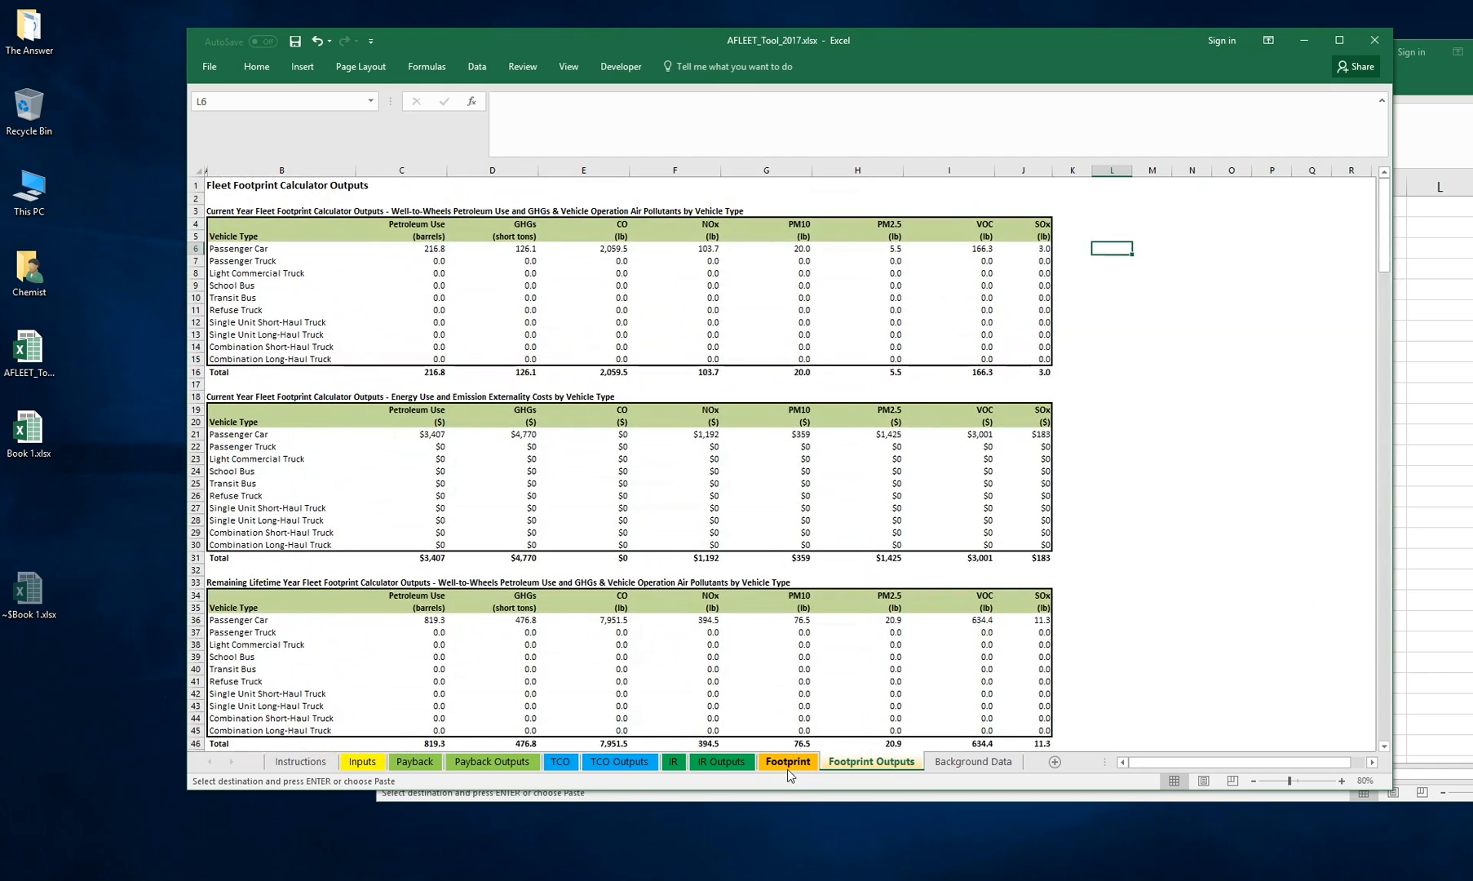
{"action": "scroll", "coordinate": [813, 736], "scroll_direction": "down", "scroll_amount": 18}
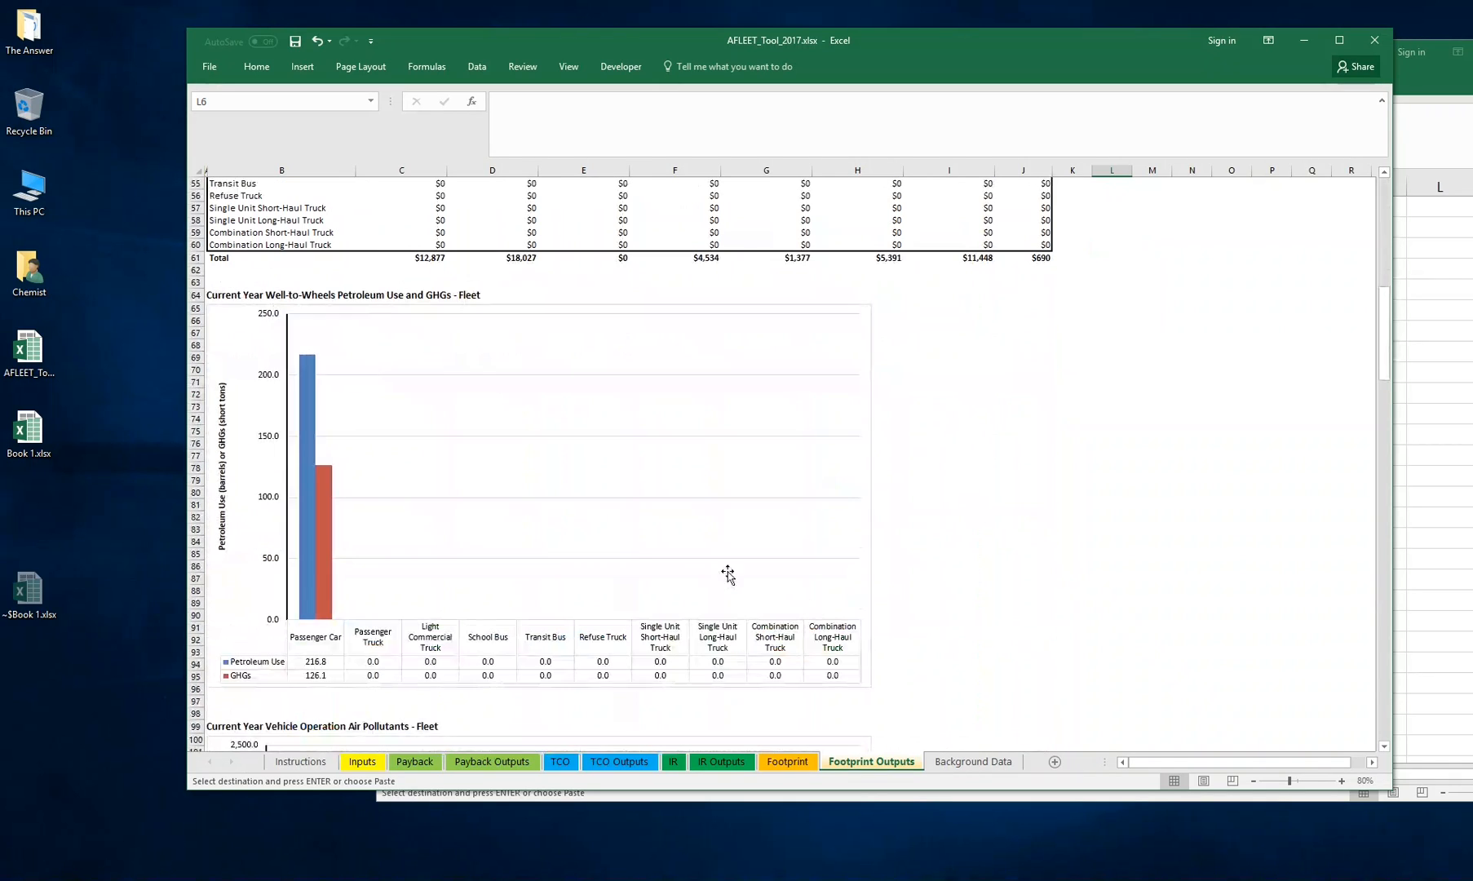
Set the Vehicle Type of Footprint rows 26 to 35 to Combination Short-Haul Truck
{"action": "left_click", "coordinate": [787, 761]}
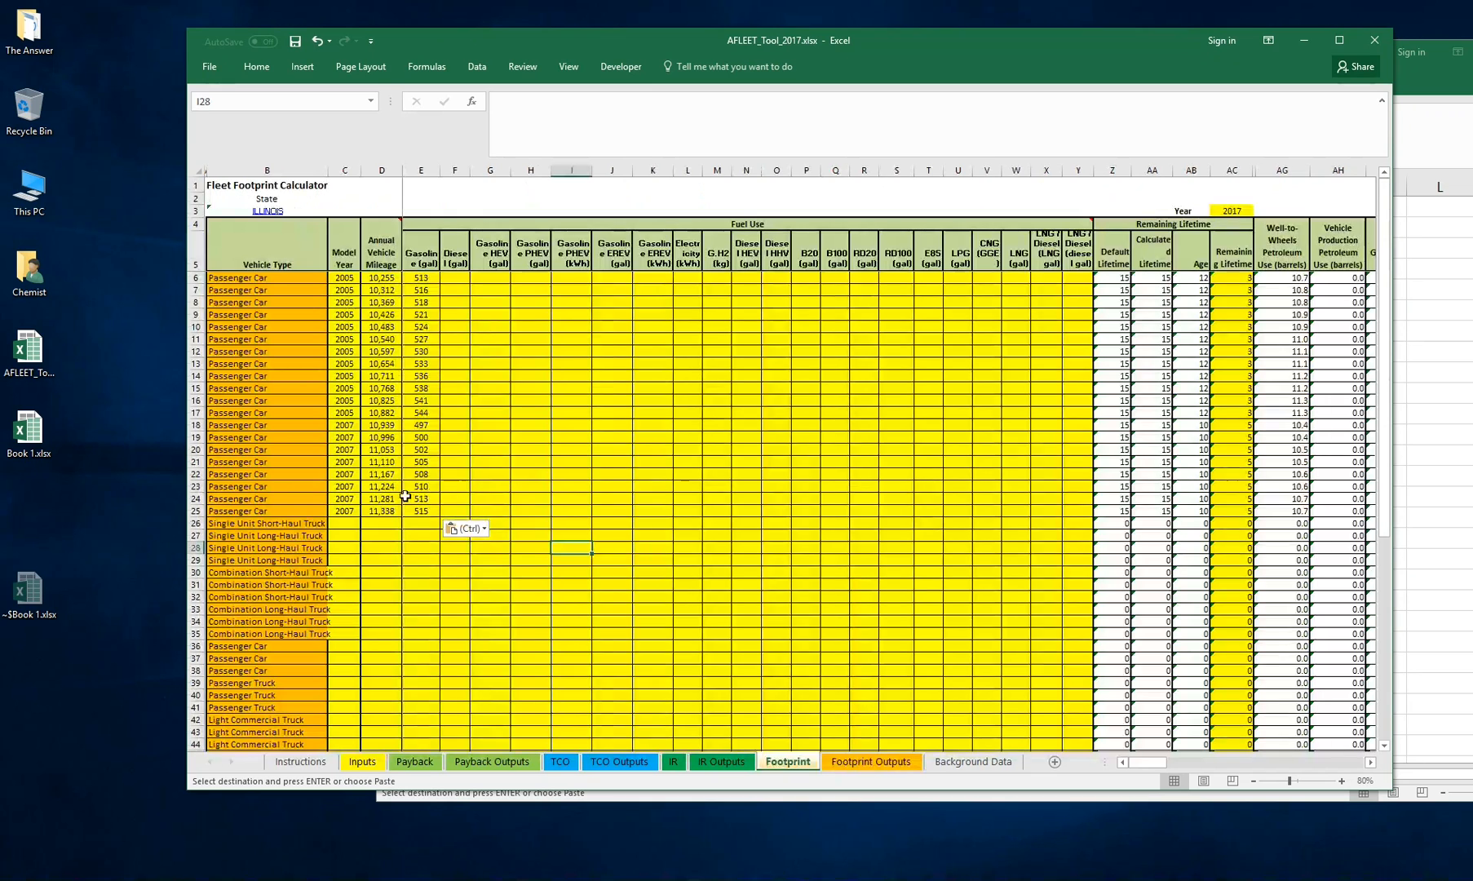
{"action": "left_click", "coordinate": [397, 522]}
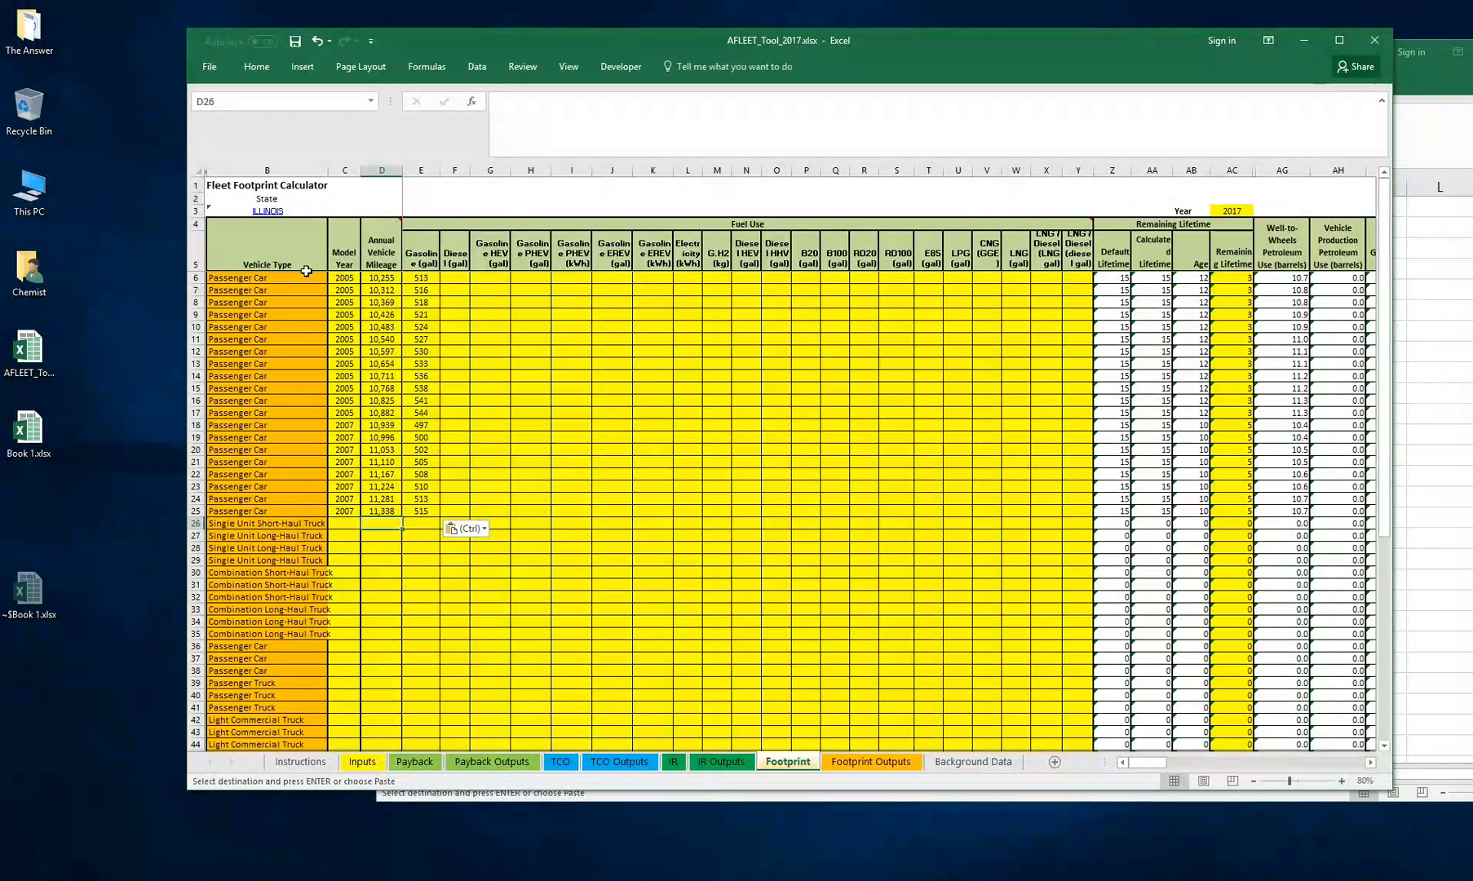
{"action": "left_click", "coordinate": [314, 527]}
{"action": "left_click", "coordinate": [334, 523]}
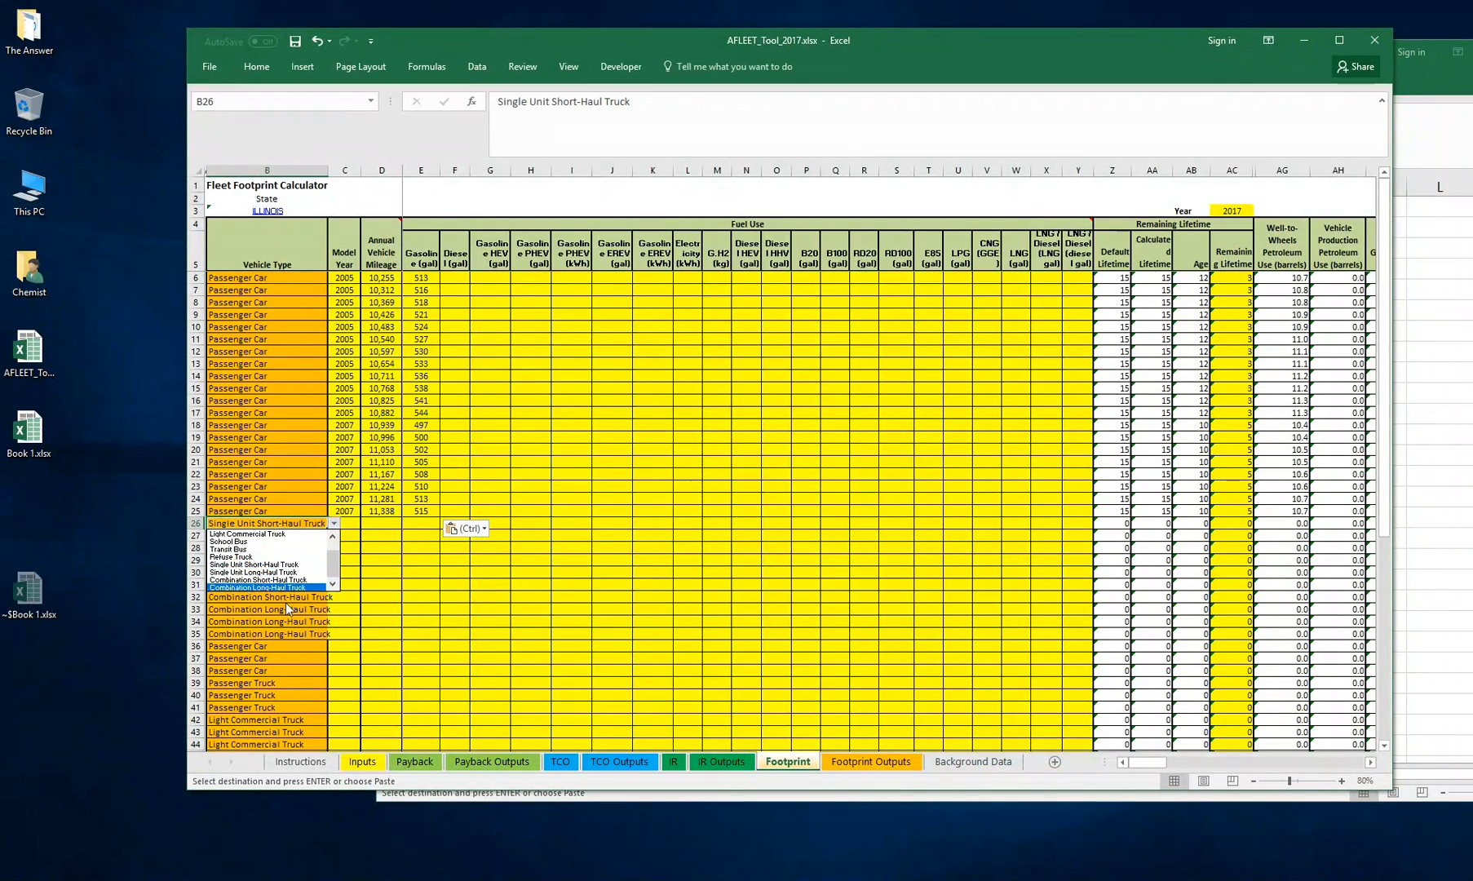
{"action": "left_click", "coordinate": [302, 579]}
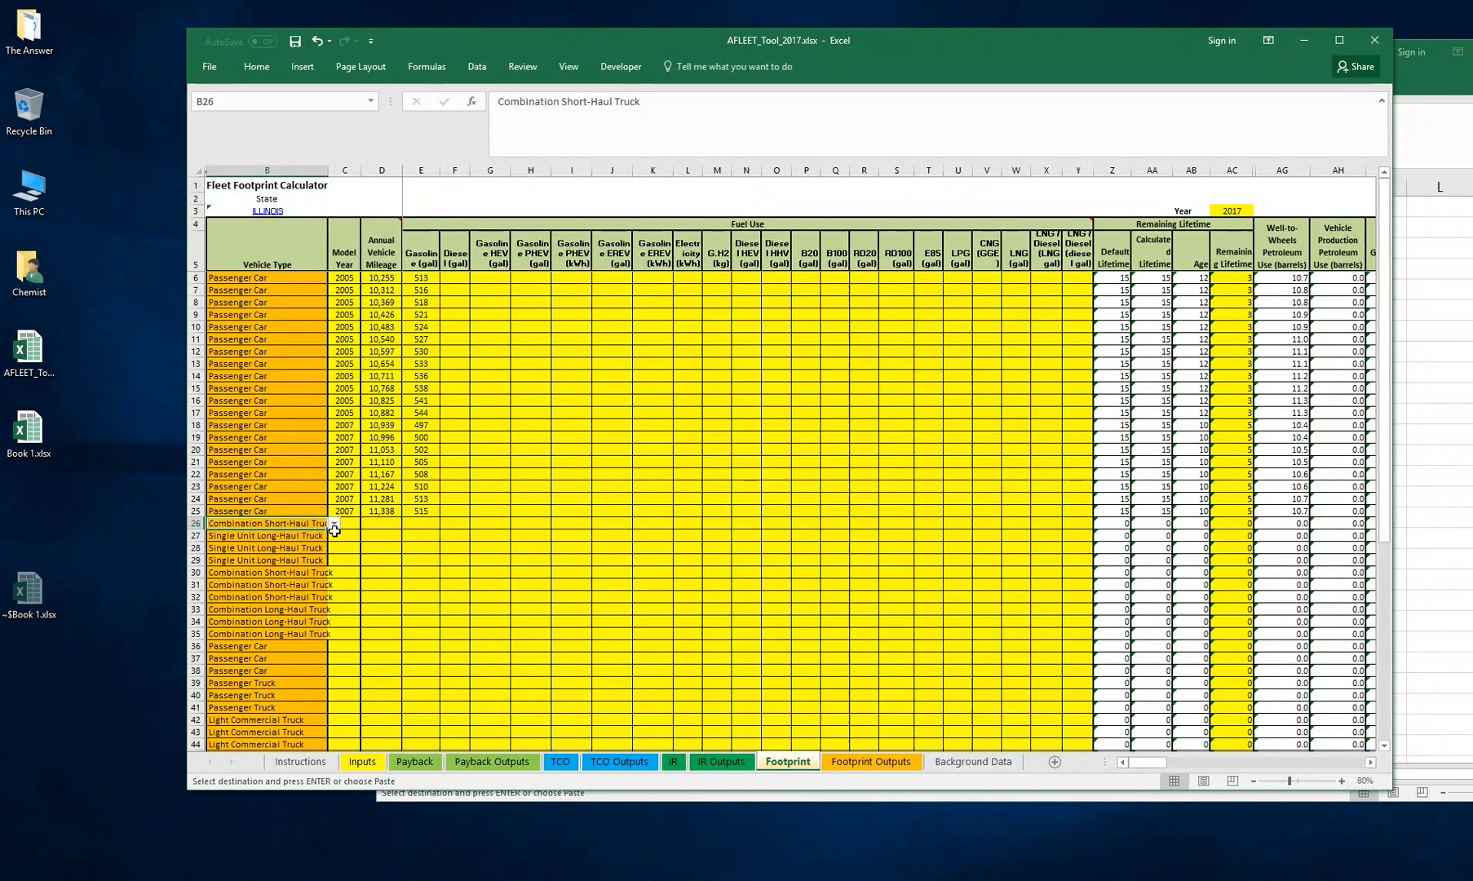
{"action": "key", "text": "shift+Down"}
{"action": "key", "text": "shift+Down"}
{"action": "key", "text": "shift+Down"}
{"action": "key", "text": "shift+Down"}
{"action": "key", "text": "shift+Down"}
{"action": "key", "text": "shift+Down"}
{"action": "key", "text": "shift+Down"}
{"action": "key", "text": "shift+Down"}
{"action": "key", "text": "shift+Down"}
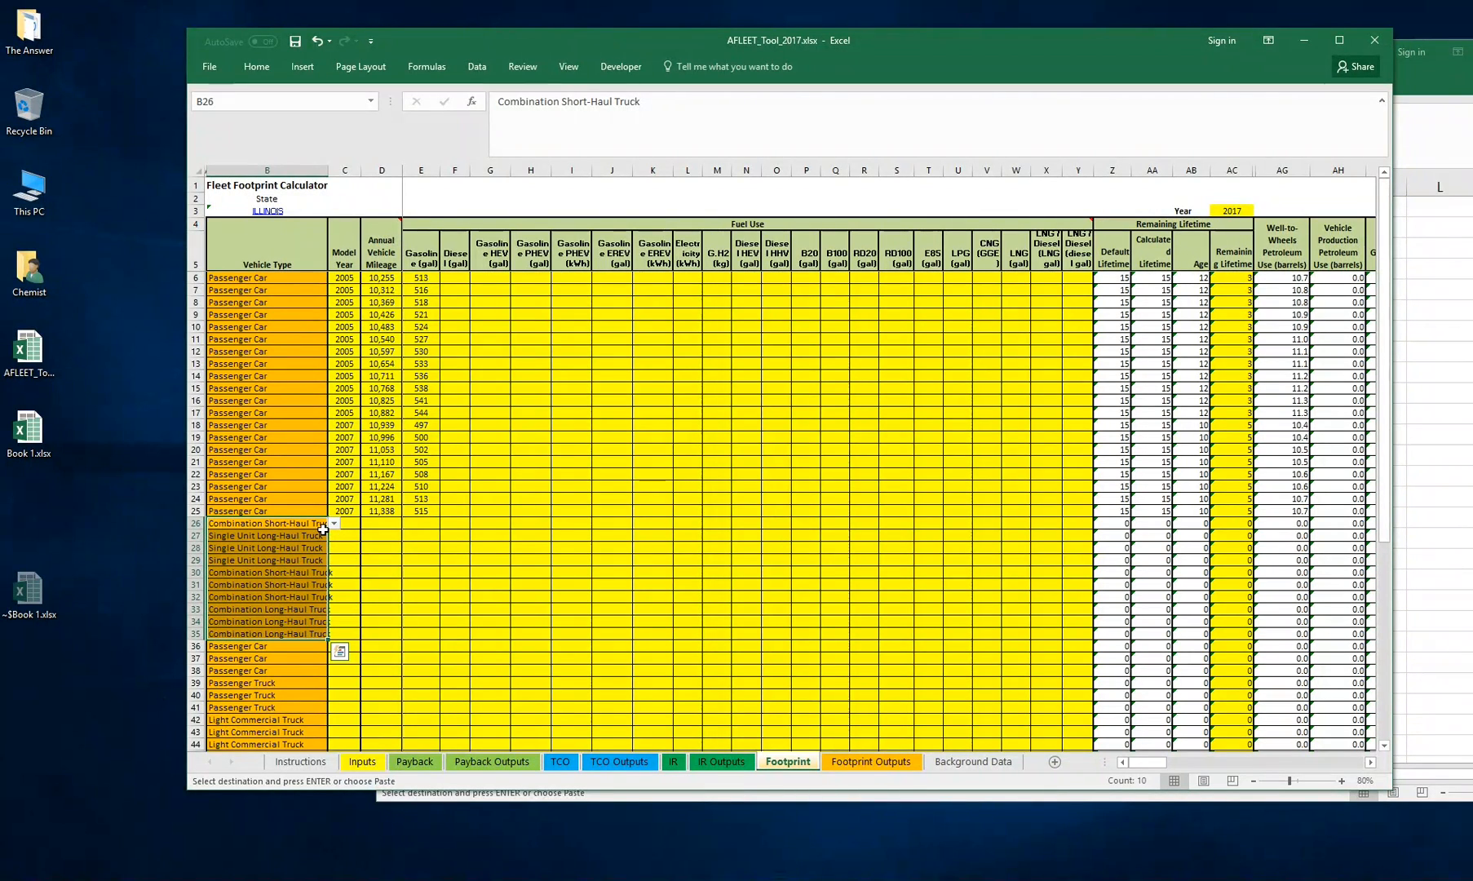
{"action": "key", "text": "Return"}
Examine the new truck rows, then browse the Footprint Outputs and Inputs sheets before returning to Footprint
{"action": "left_click", "coordinate": [379, 561]}
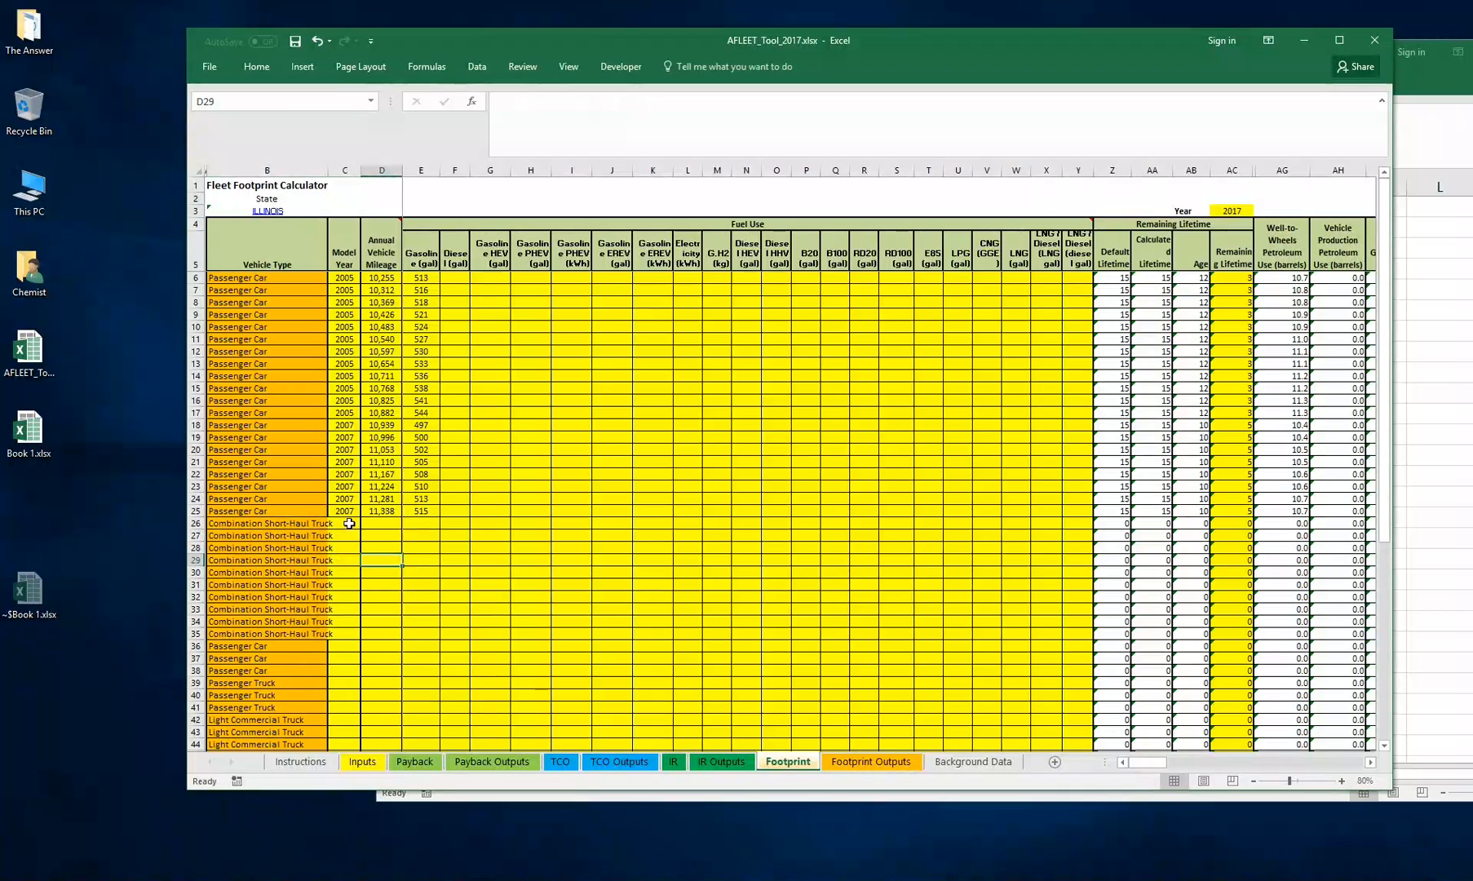
{"action": "mouse_move", "coordinate": [345, 523]}
{"action": "left_mouse_down"}
{"action": "mouse_move", "coordinate": [1094, 641]}
{"action": "mouse_move", "coordinate": [1210, 632]}
{"action": "left_mouse_up"}
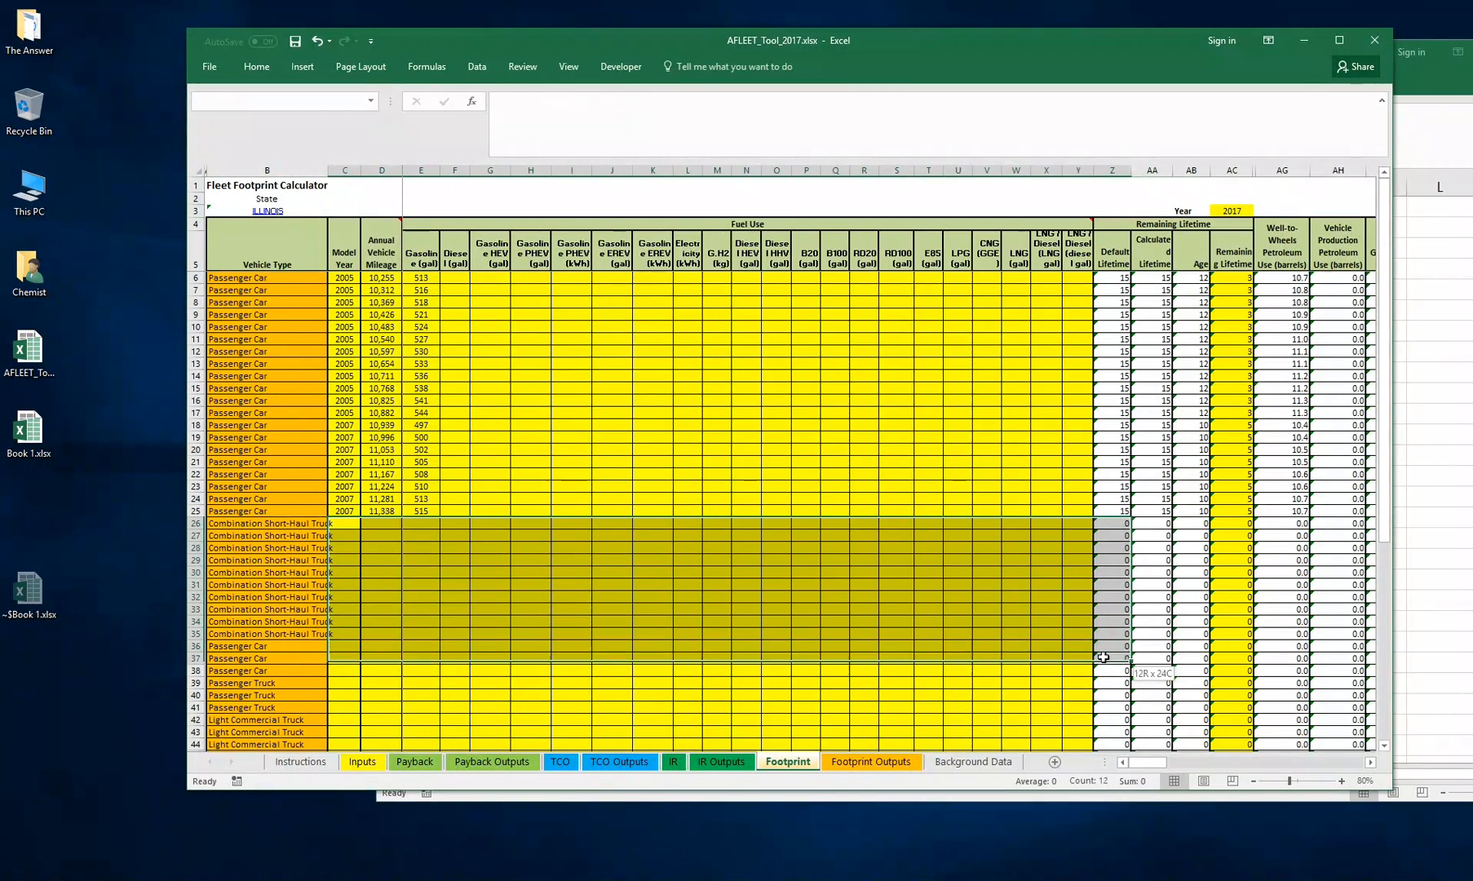
{"action": "left_click", "coordinate": [416, 573]}
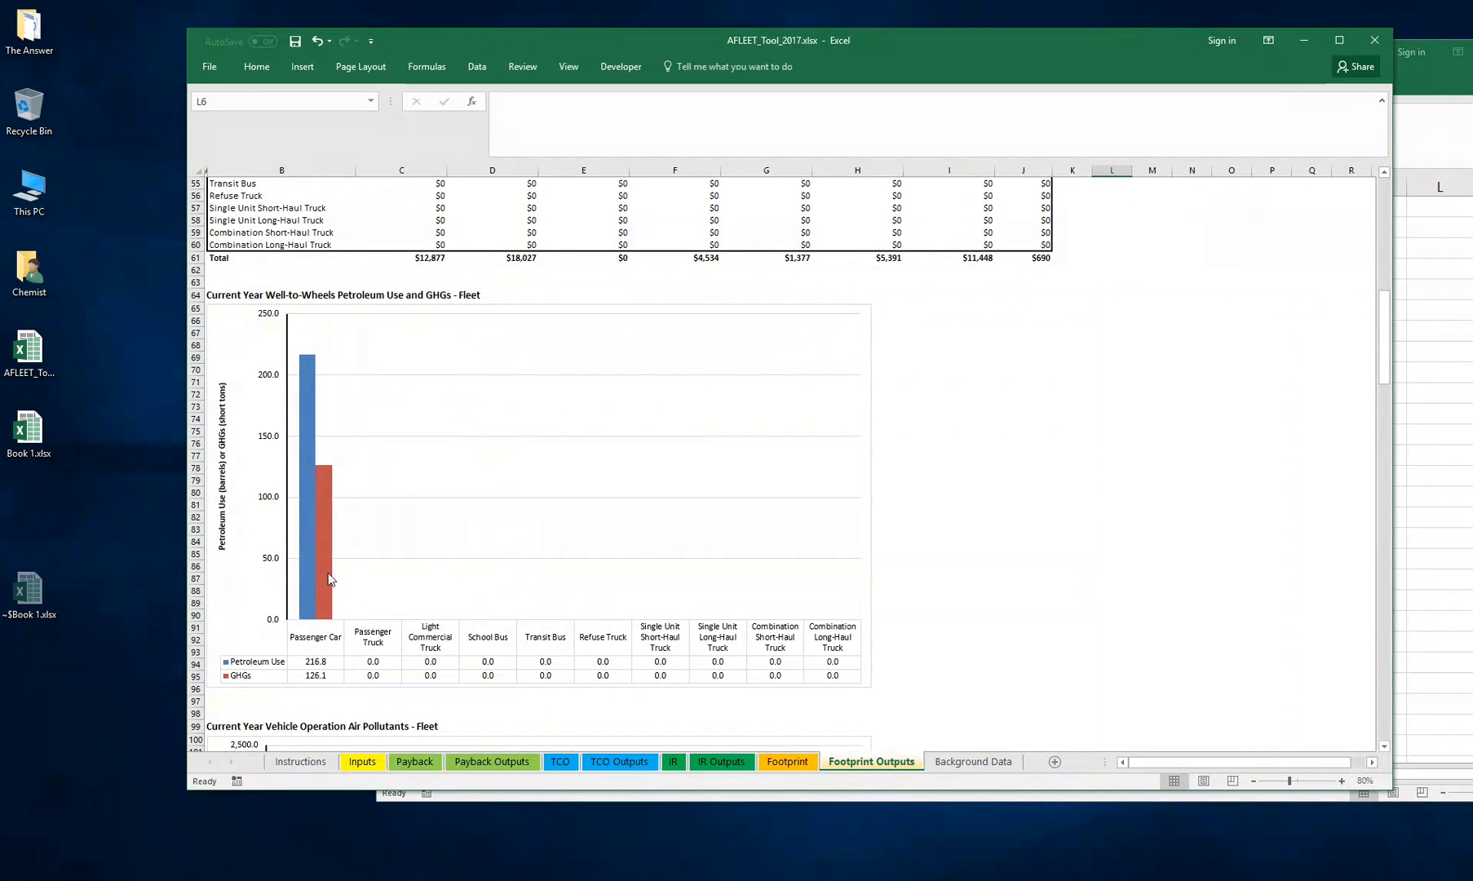
{"action": "scroll", "coordinate": [474, 563], "scroll_direction": "up", "scroll_amount": 7}
{"action": "scroll", "coordinate": [474, 559], "scroll_direction": "up", "scroll_amount": 6}
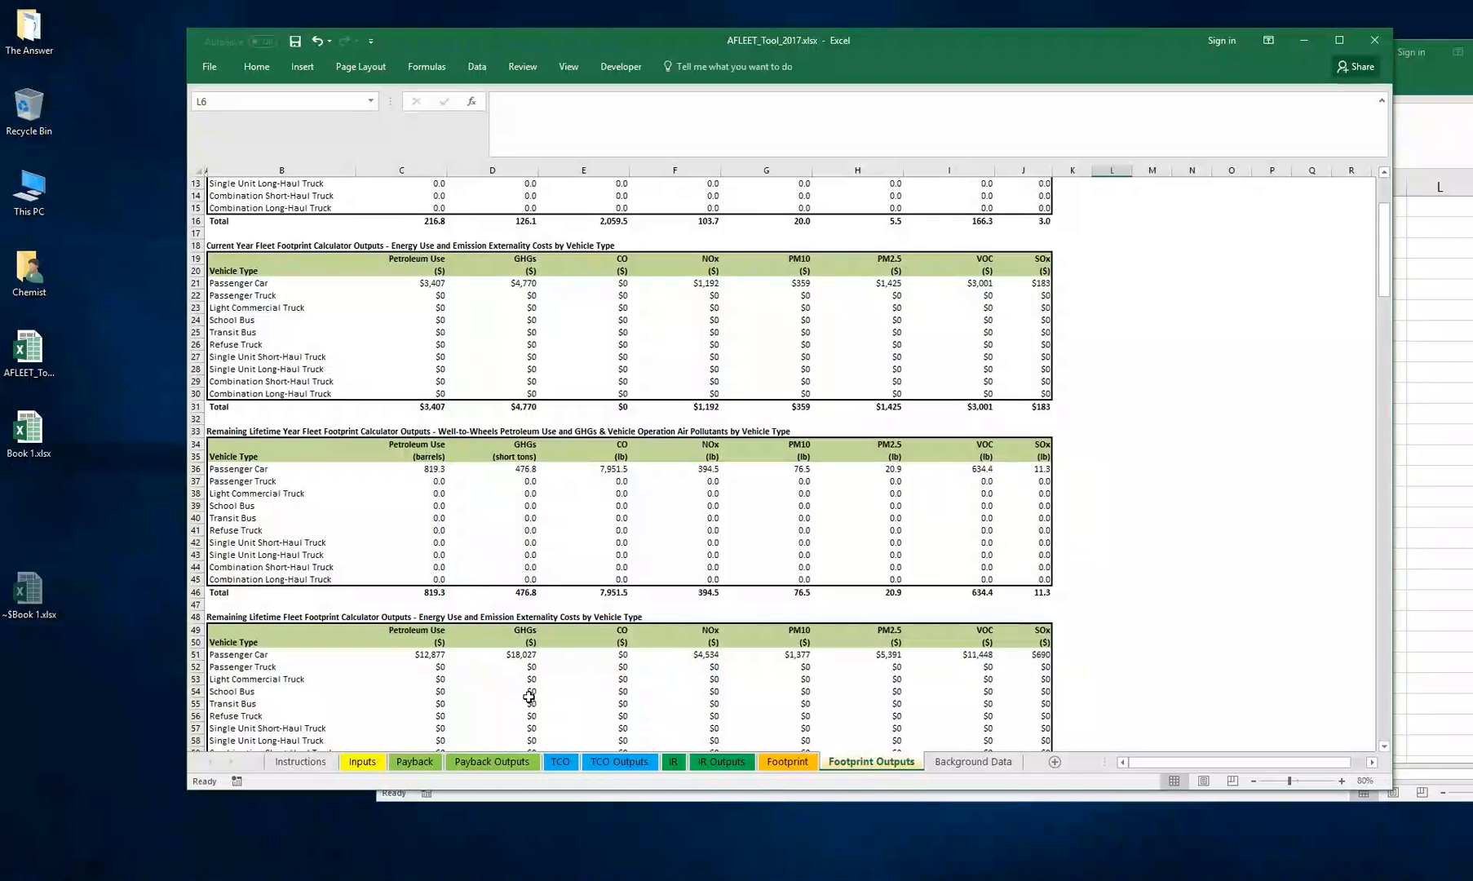
{"action": "left_click", "coordinate": [362, 761]}
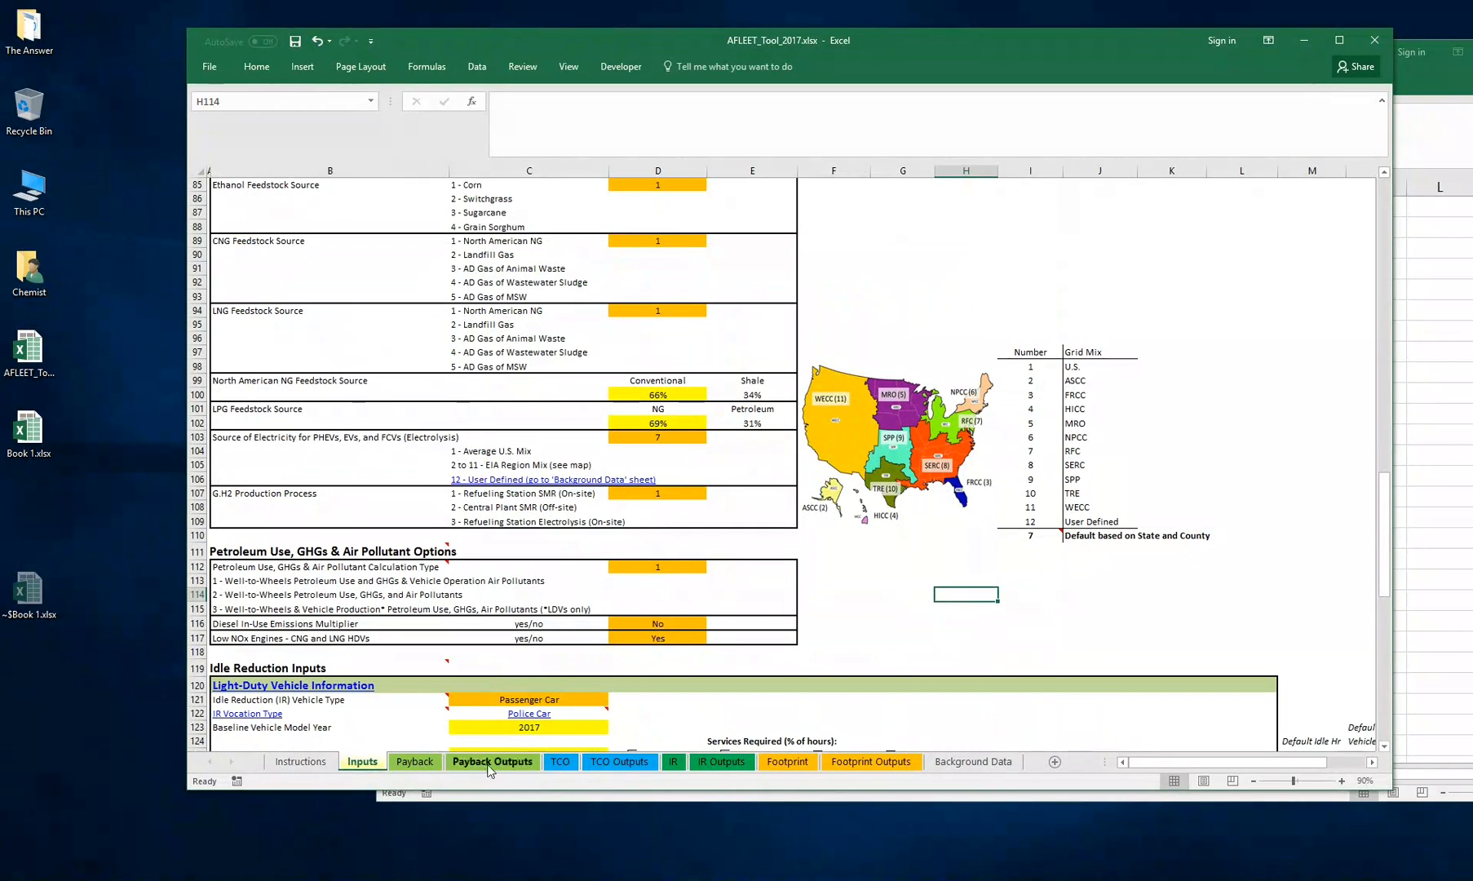
{"action": "left_click", "coordinate": [863, 762]}
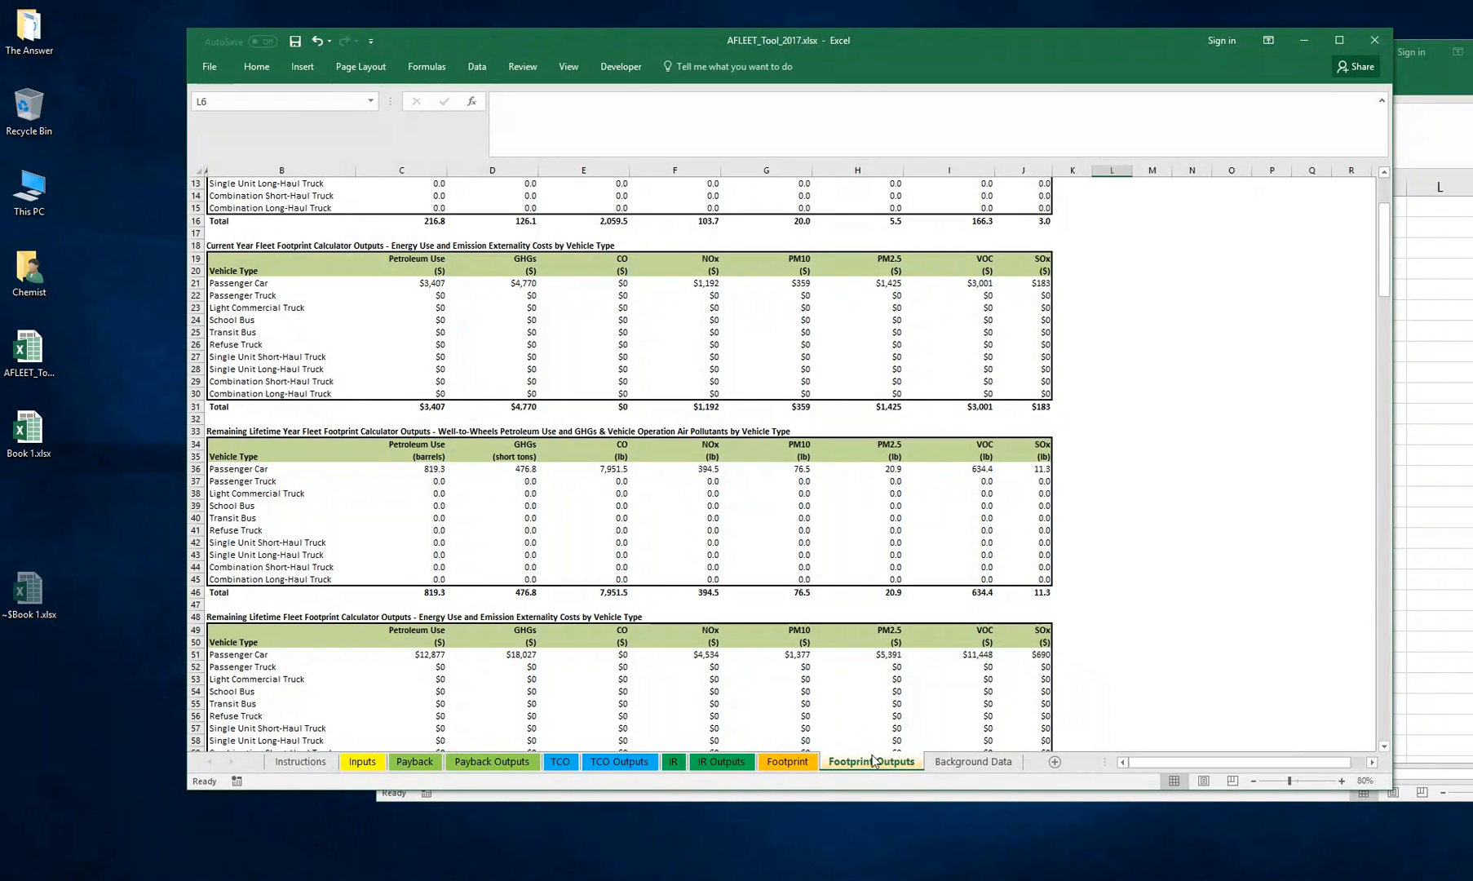
{"action": "left_click", "coordinate": [788, 762]}
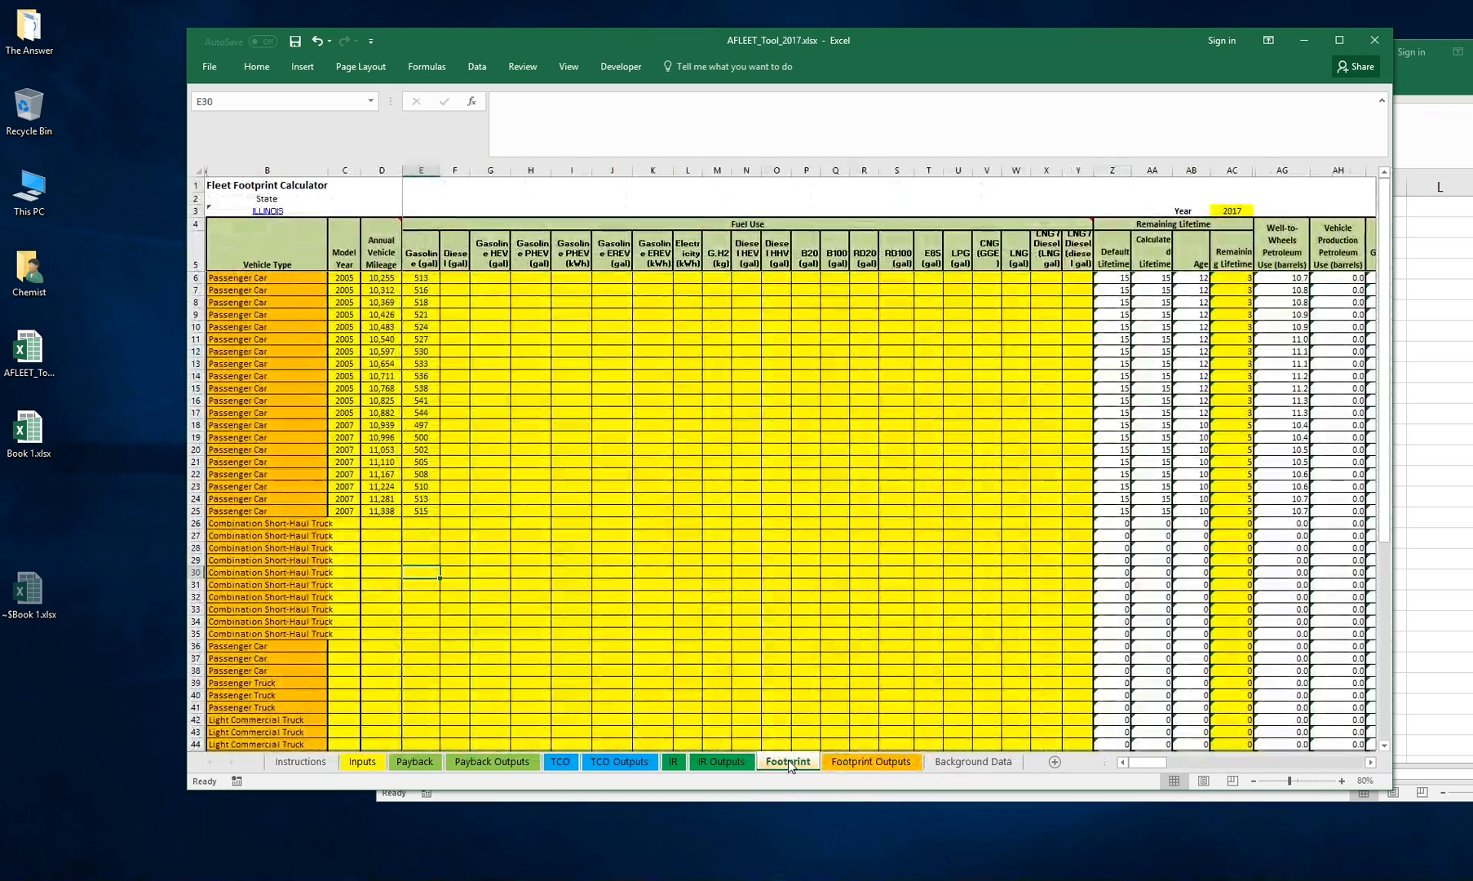